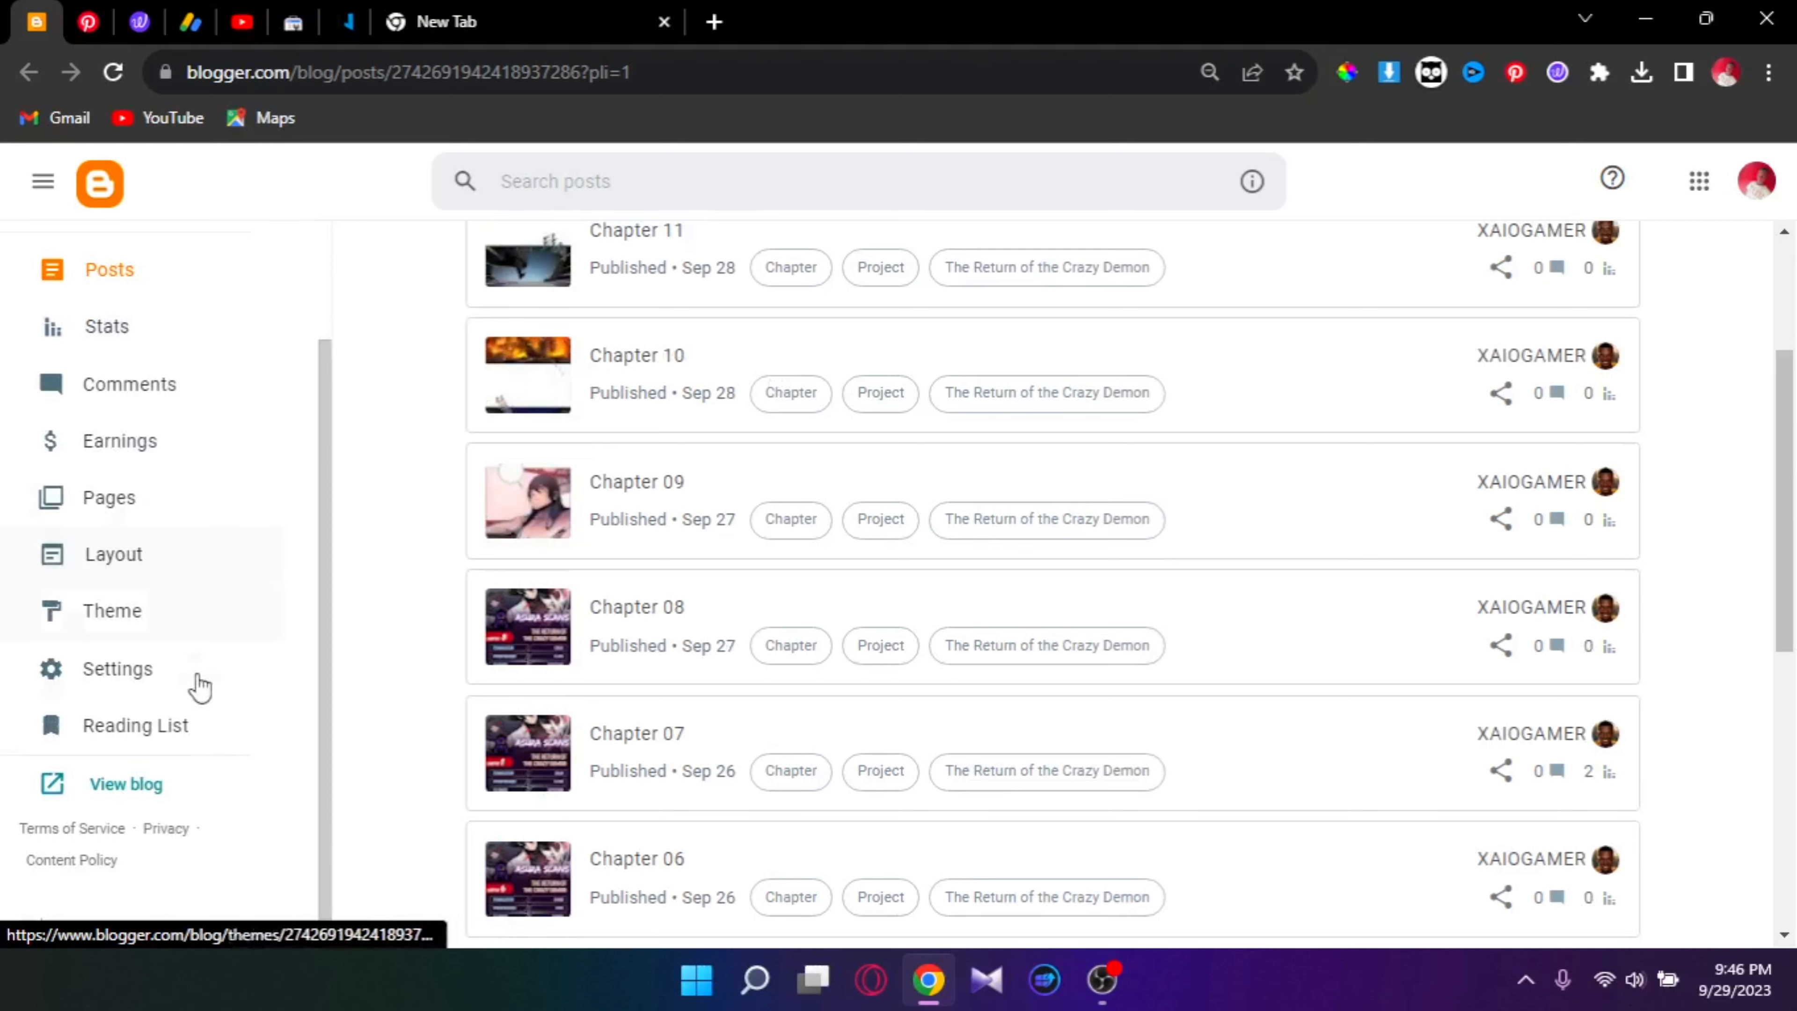
Step: Preview the live blog in a new tab, then close it and return to posts
{"action": "left_click", "coordinate": [128, 785]}
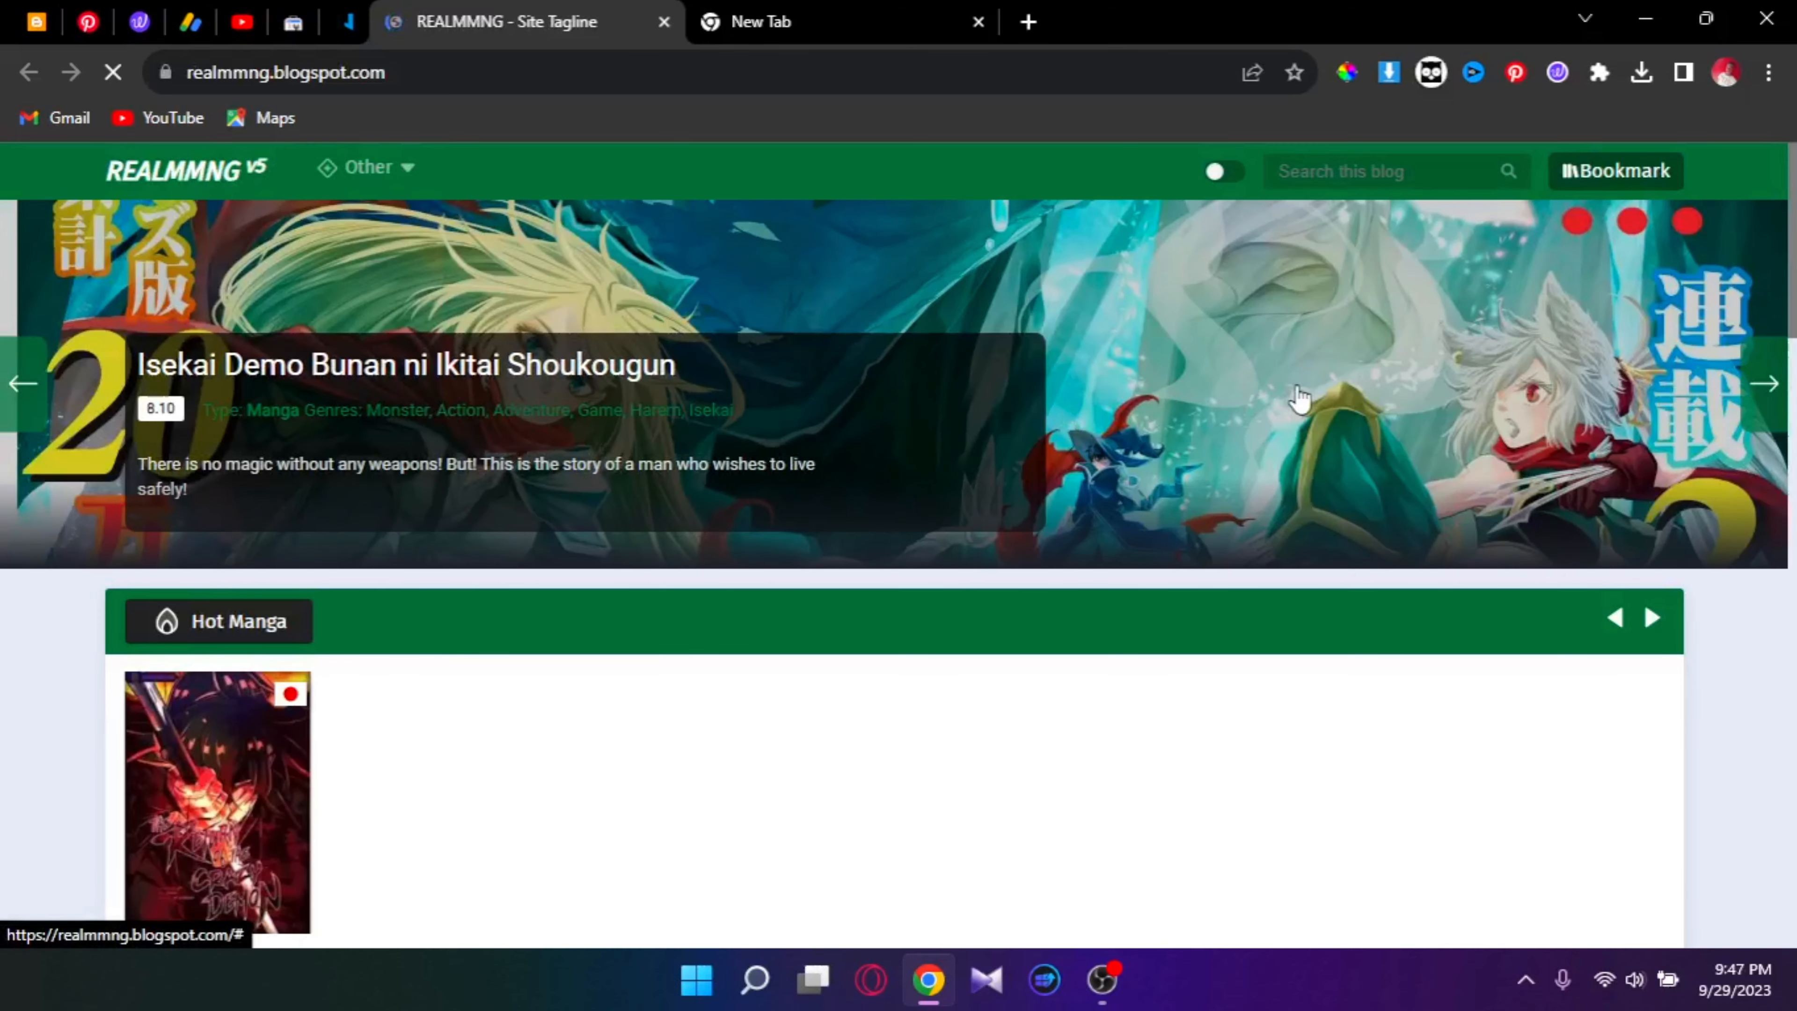
{"action": "scroll", "coordinate": [1295, 558], "scroll_direction": "down", "scroll_amount": 5}
{"action": "scroll", "coordinate": [707, 450], "scroll_direction": "down", "scroll_amount": 7}
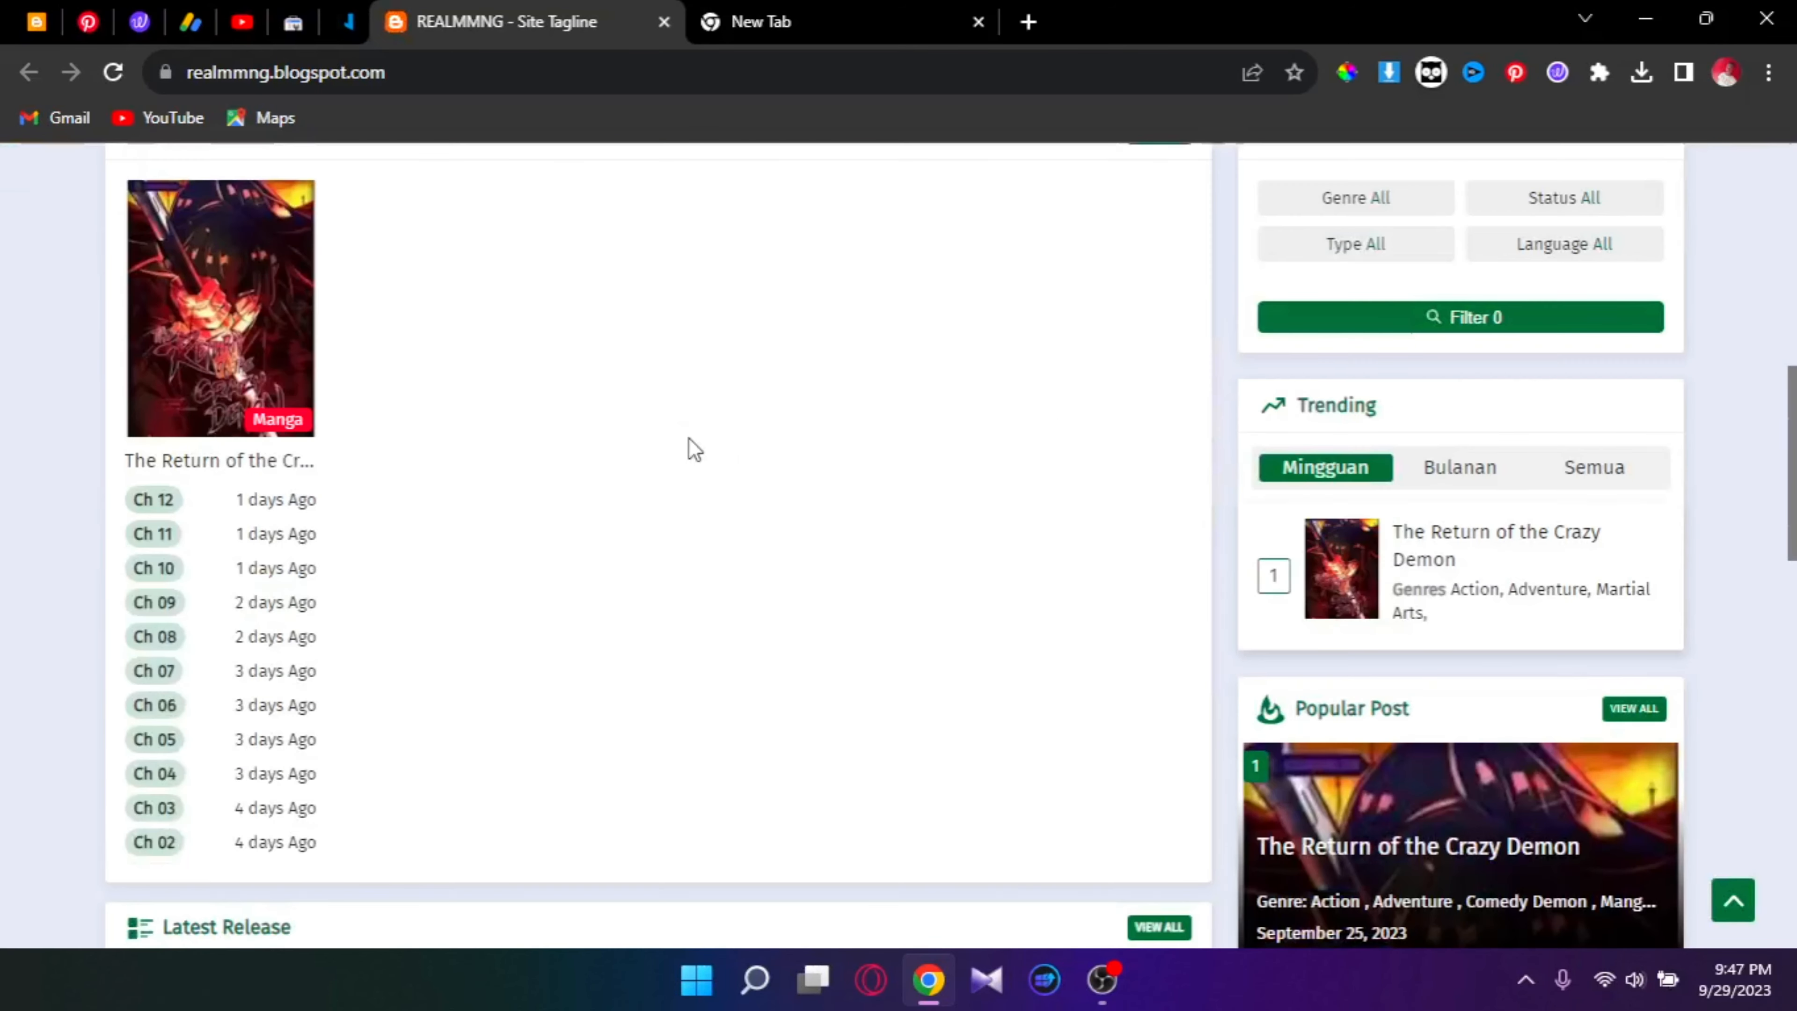
{"action": "scroll", "coordinate": [686, 438], "scroll_direction": "down", "scroll_amount": 5}
{"action": "scroll", "coordinate": [686, 438], "scroll_direction": "up", "scroll_amount": 20}
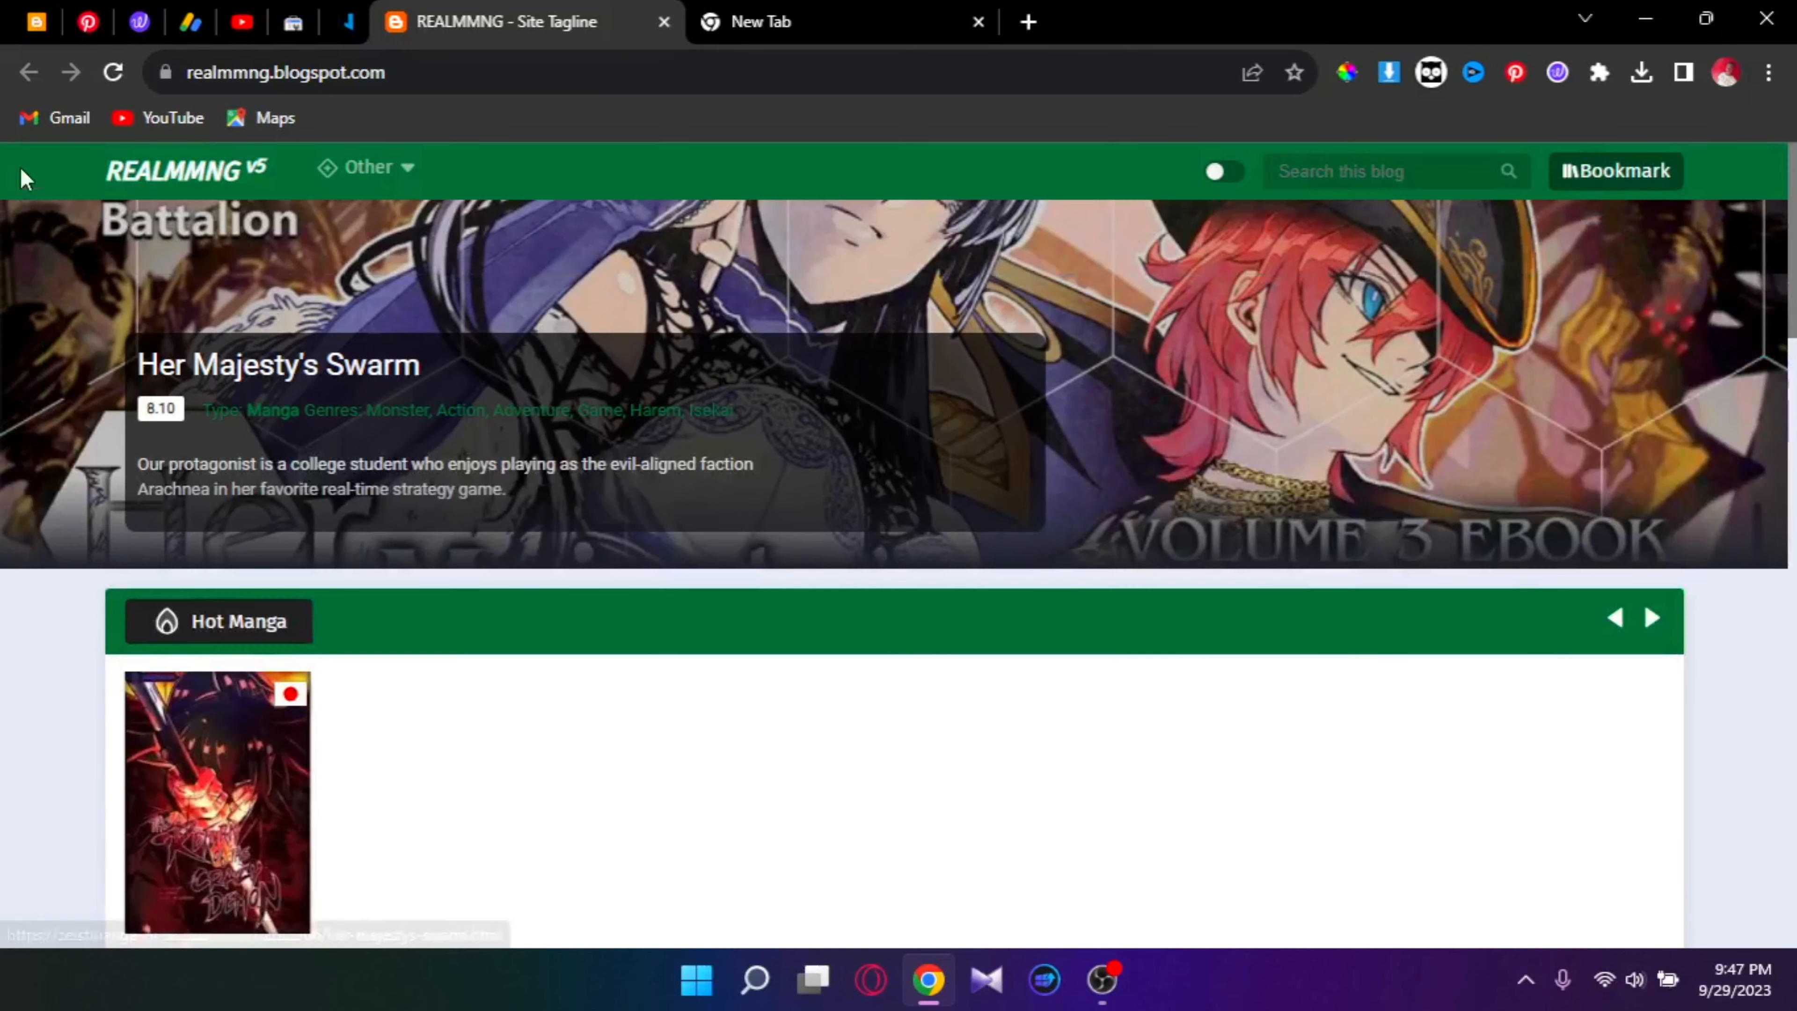
{"action": "left_click", "coordinate": [664, 22]}
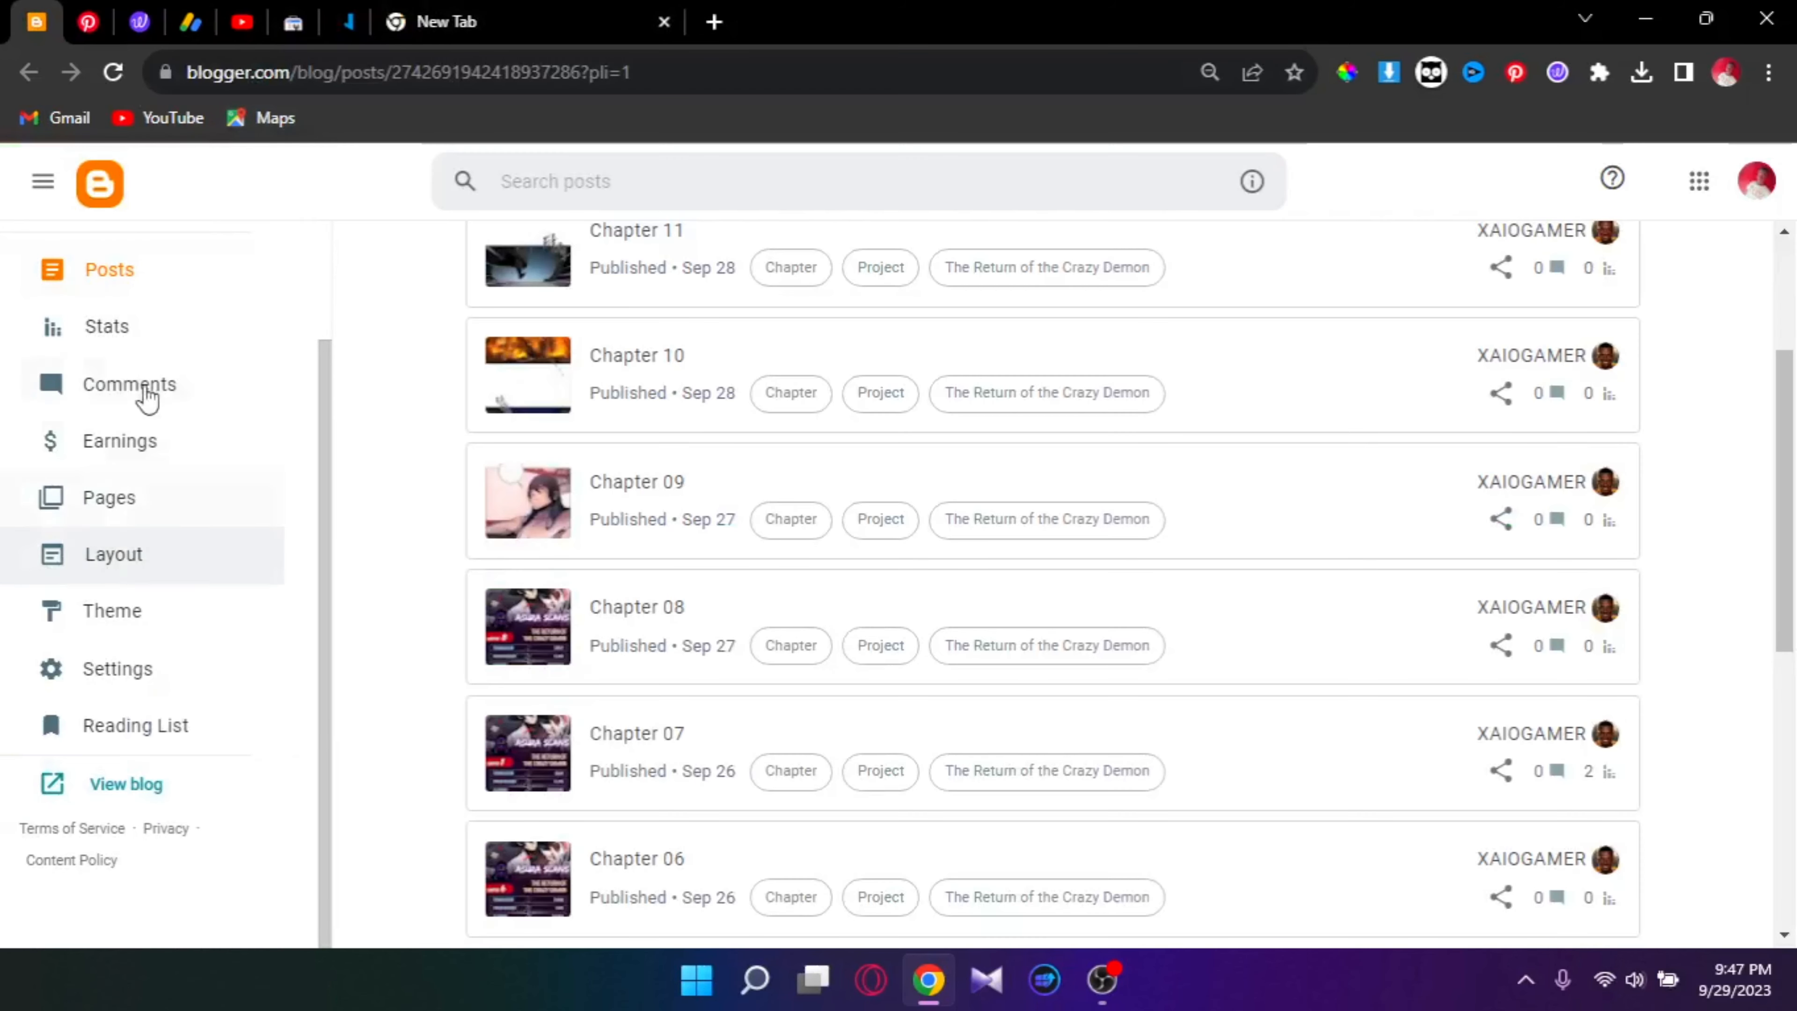
Step: Open the blog's Settings and the Custom domain dialog under Publishing, with the field focused
{"action": "scroll", "coordinate": [124, 374], "scroll_direction": "up", "scroll_amount": 1}
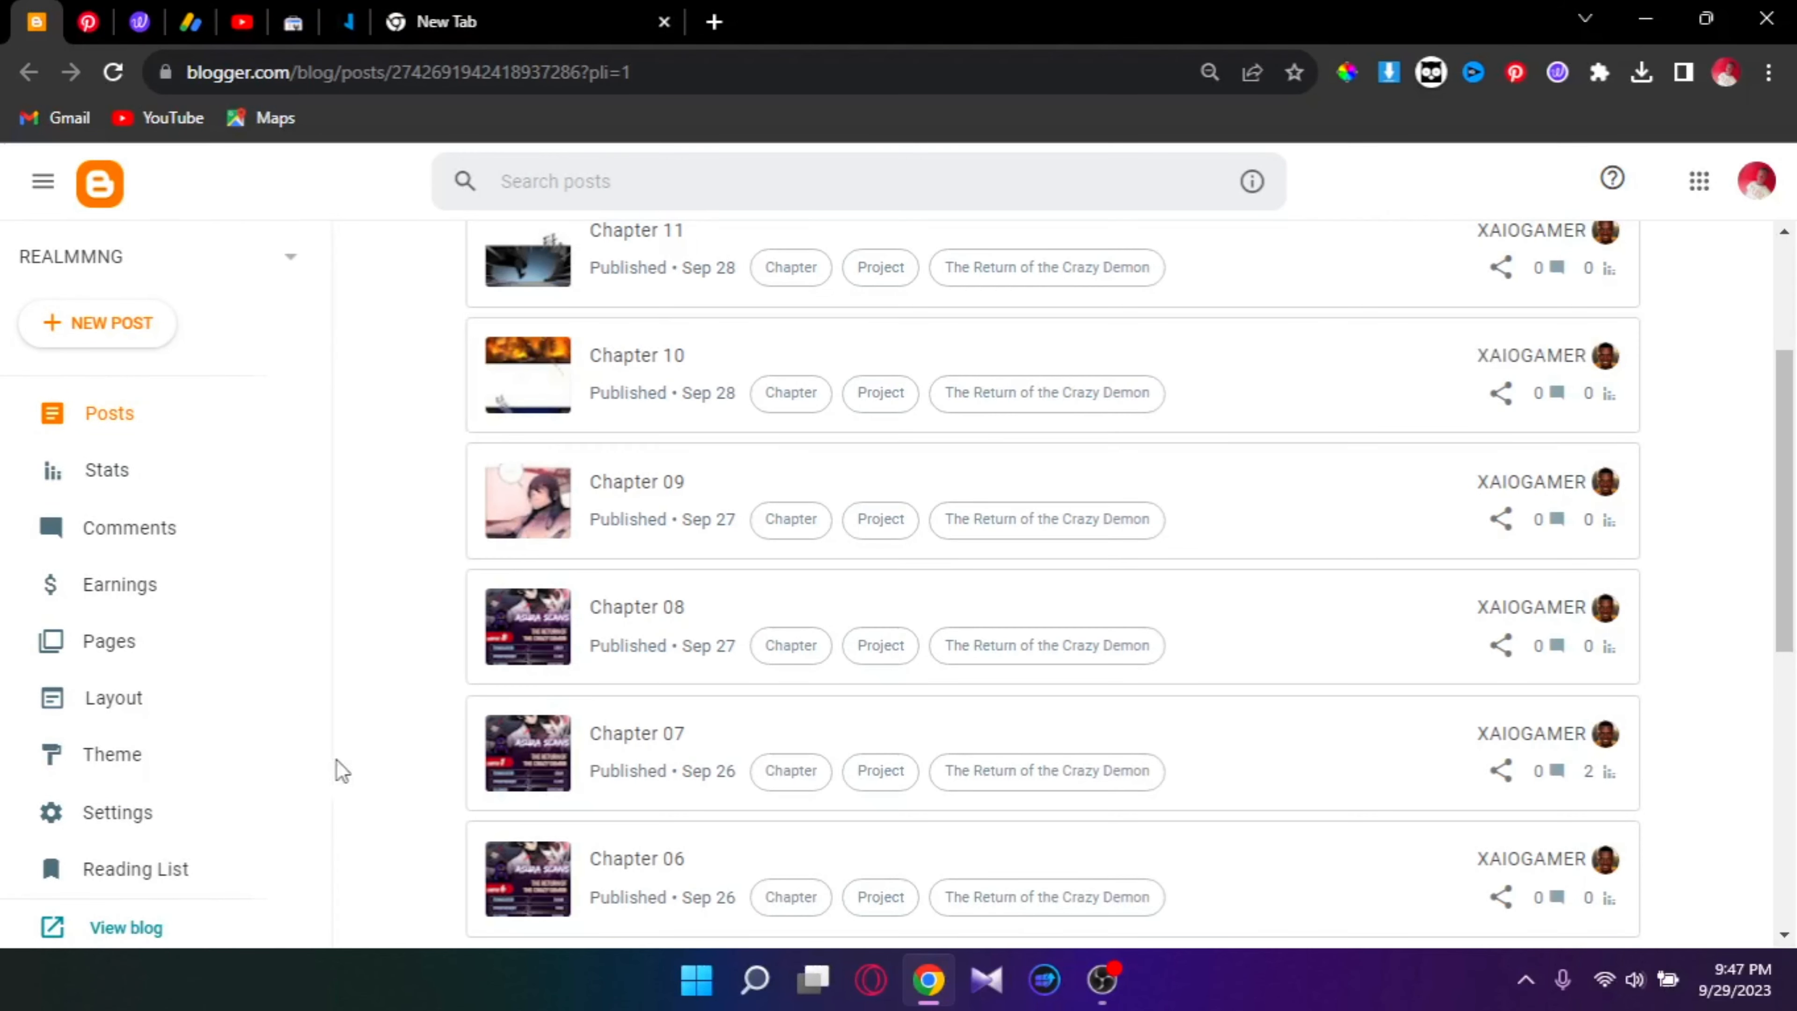
{"action": "left_click", "coordinate": [106, 818]}
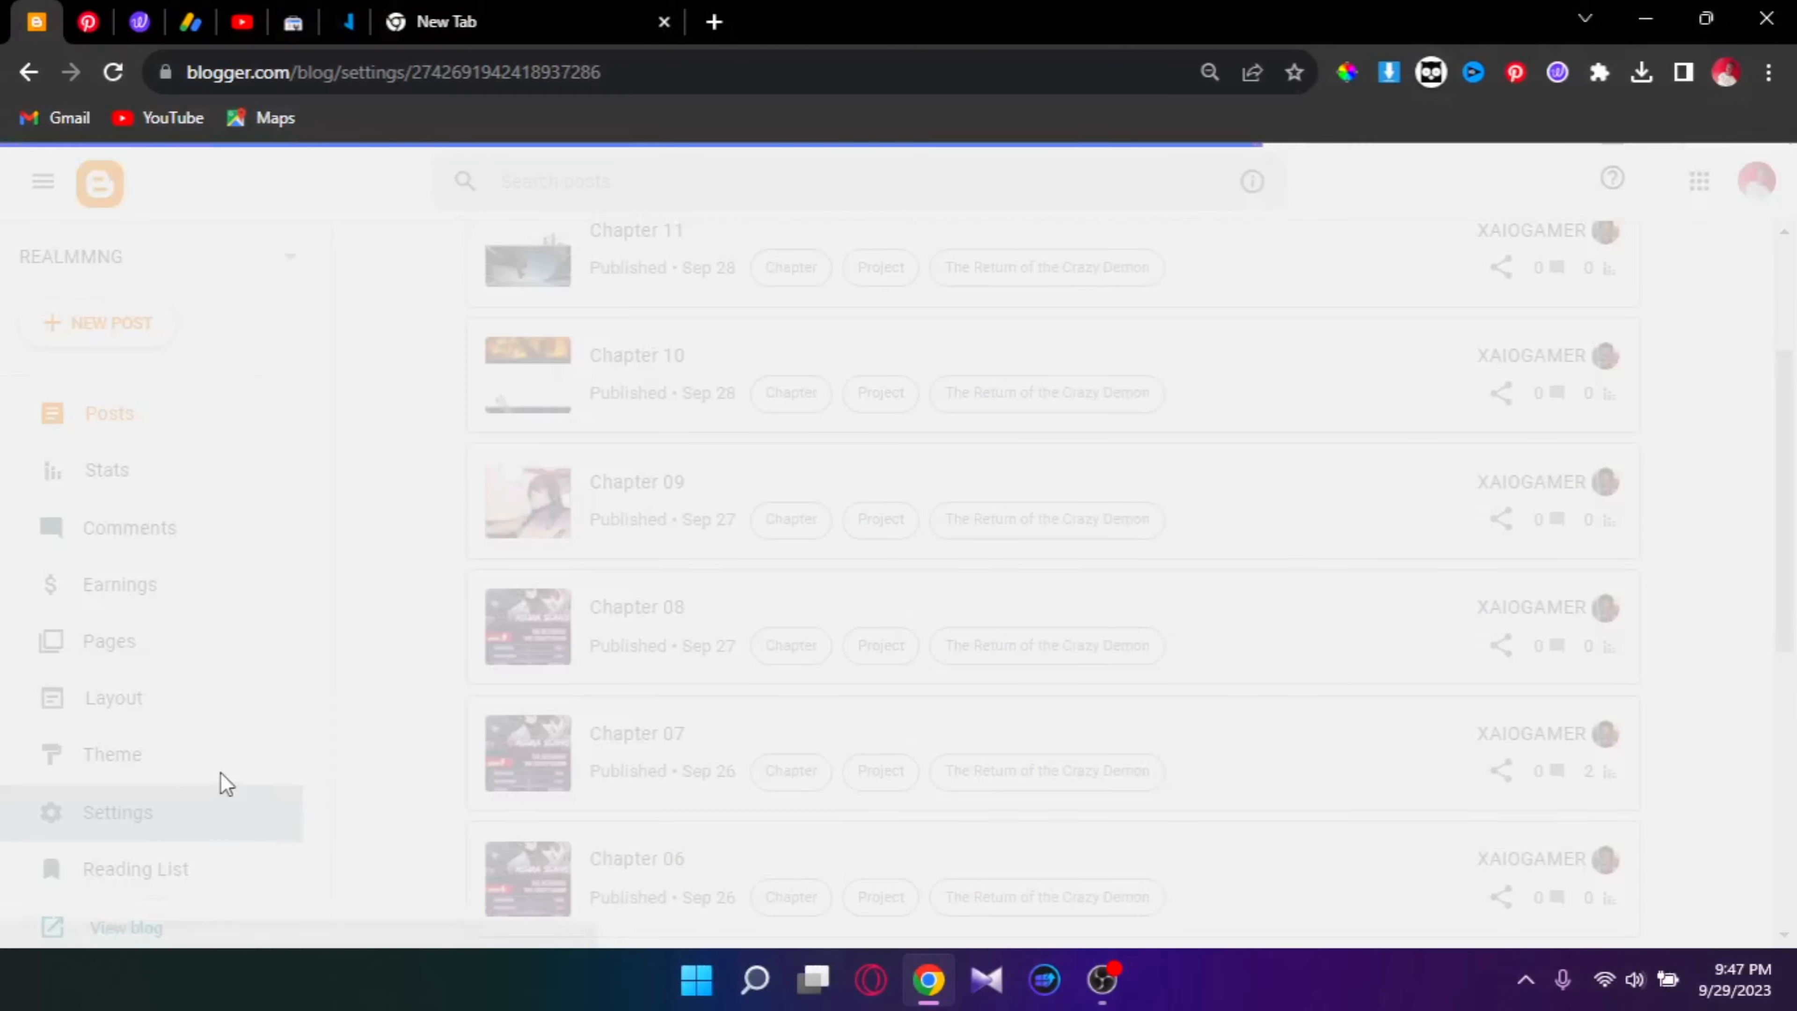
{"action": "scroll", "coordinate": [762, 545], "scroll_direction": "down", "scroll_amount": 7}
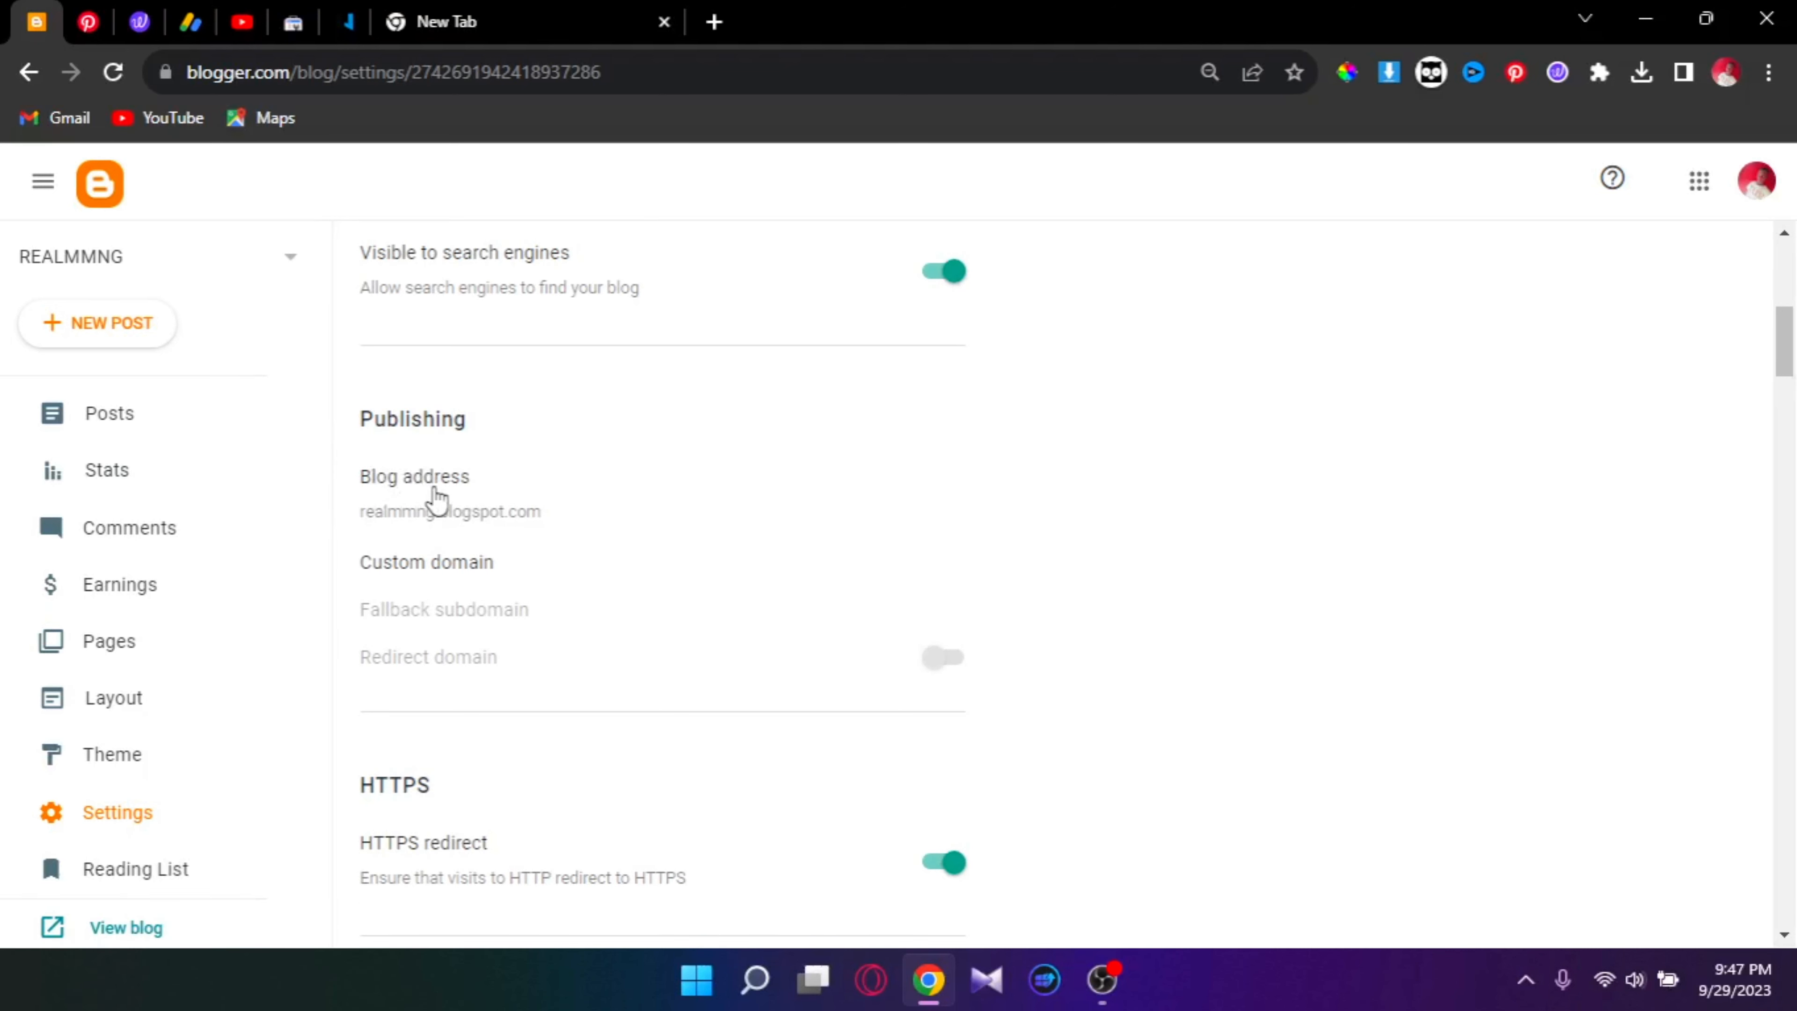
{"action": "left_click", "coordinate": [440, 574]}
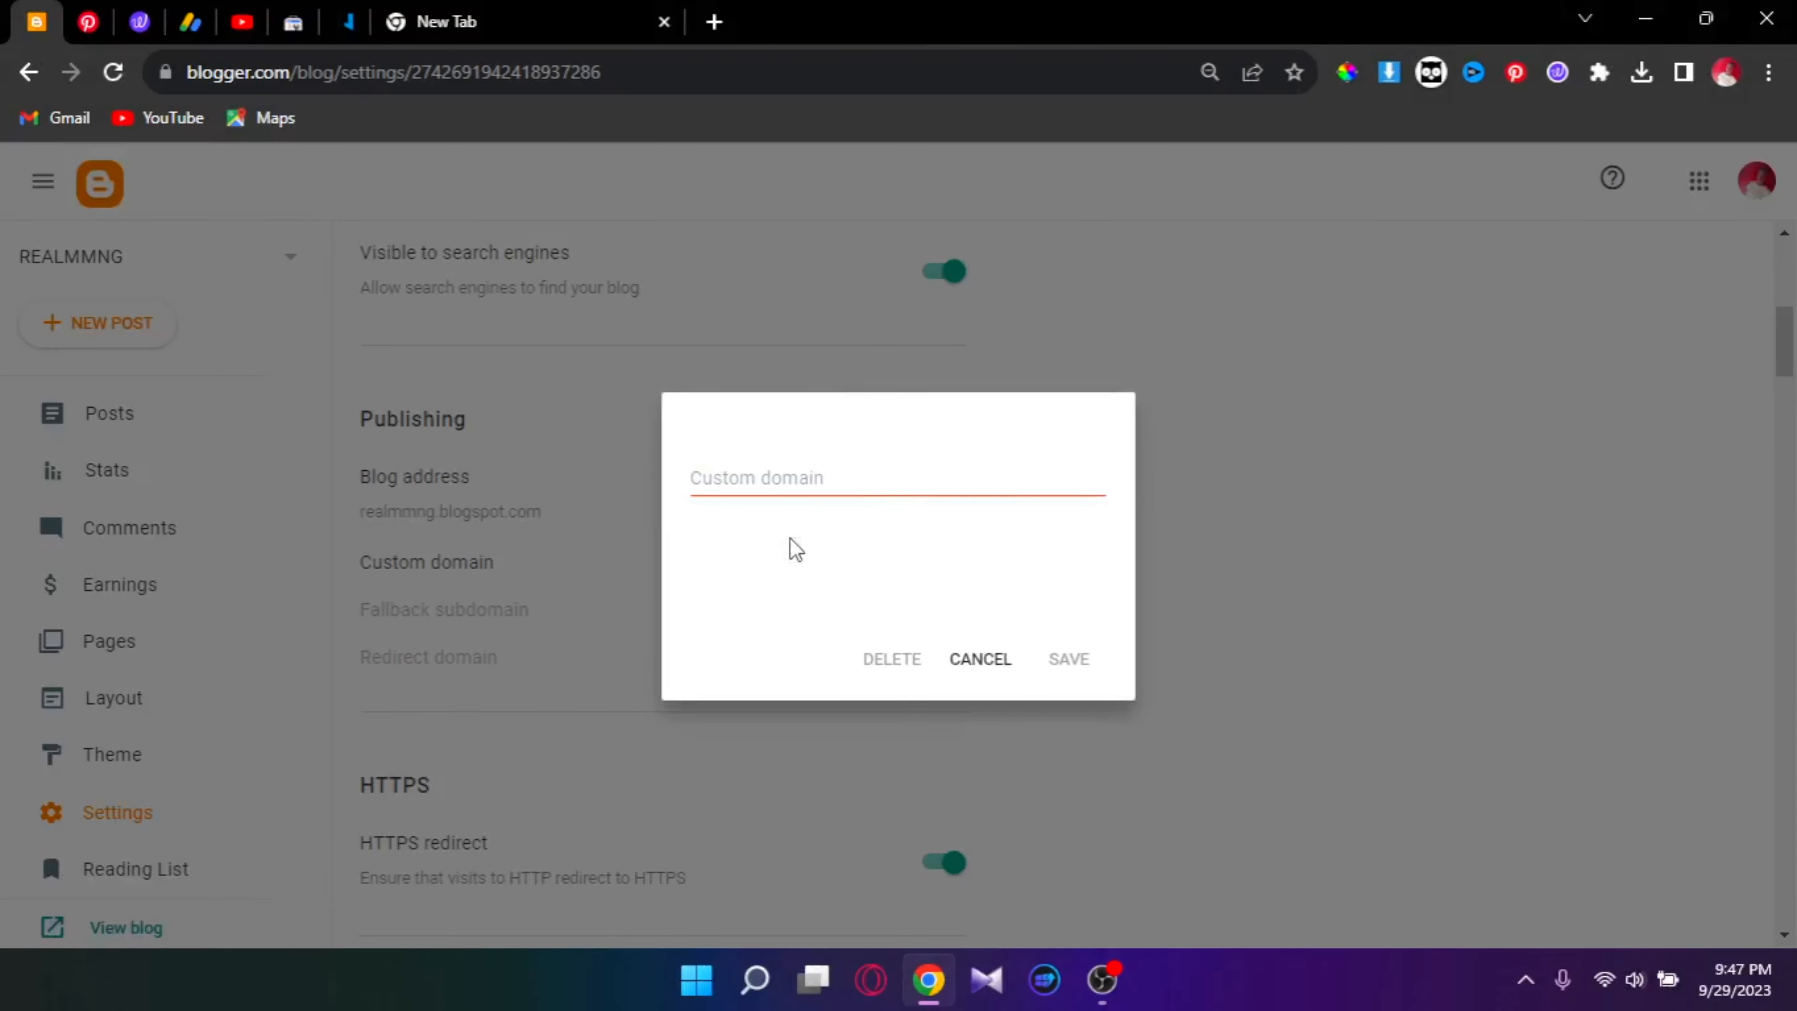
{"action": "left_click", "coordinate": [931, 477]}
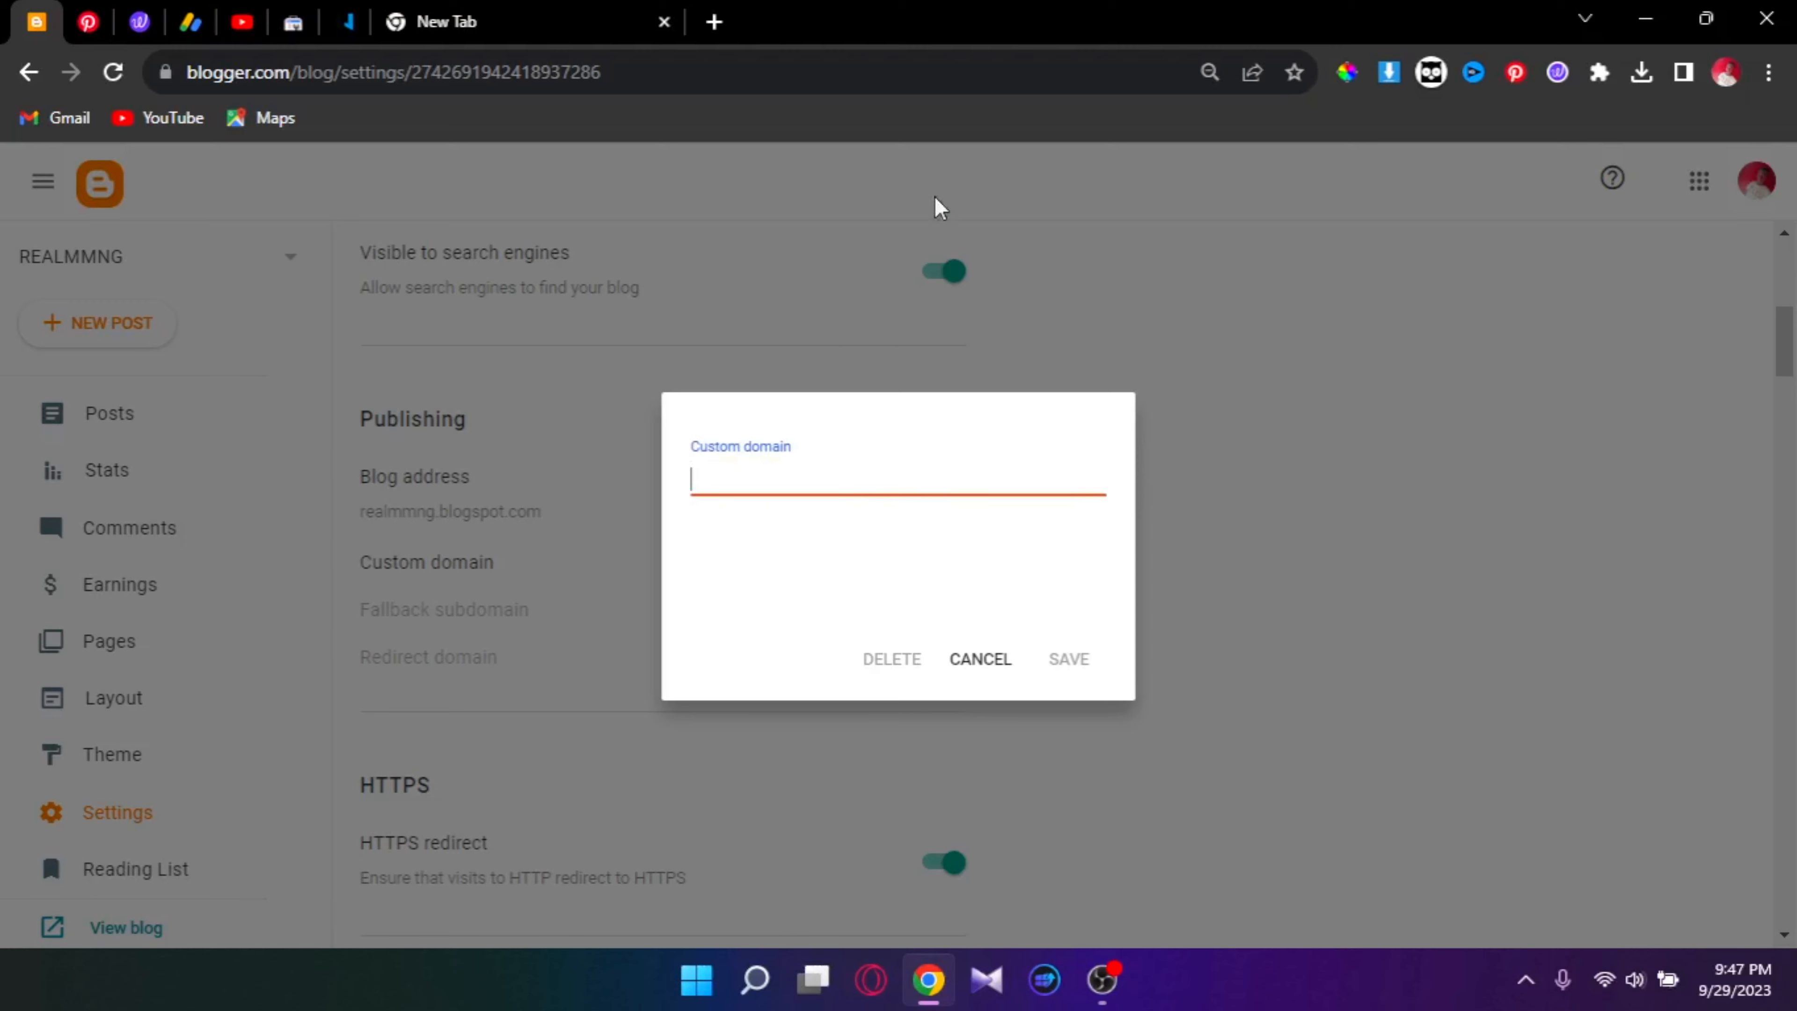
Step: In Whogohost's My Domains list, open Manage Nameservers for realmmng.com.ng
{"action": "left_click", "coordinate": [350, 22]}
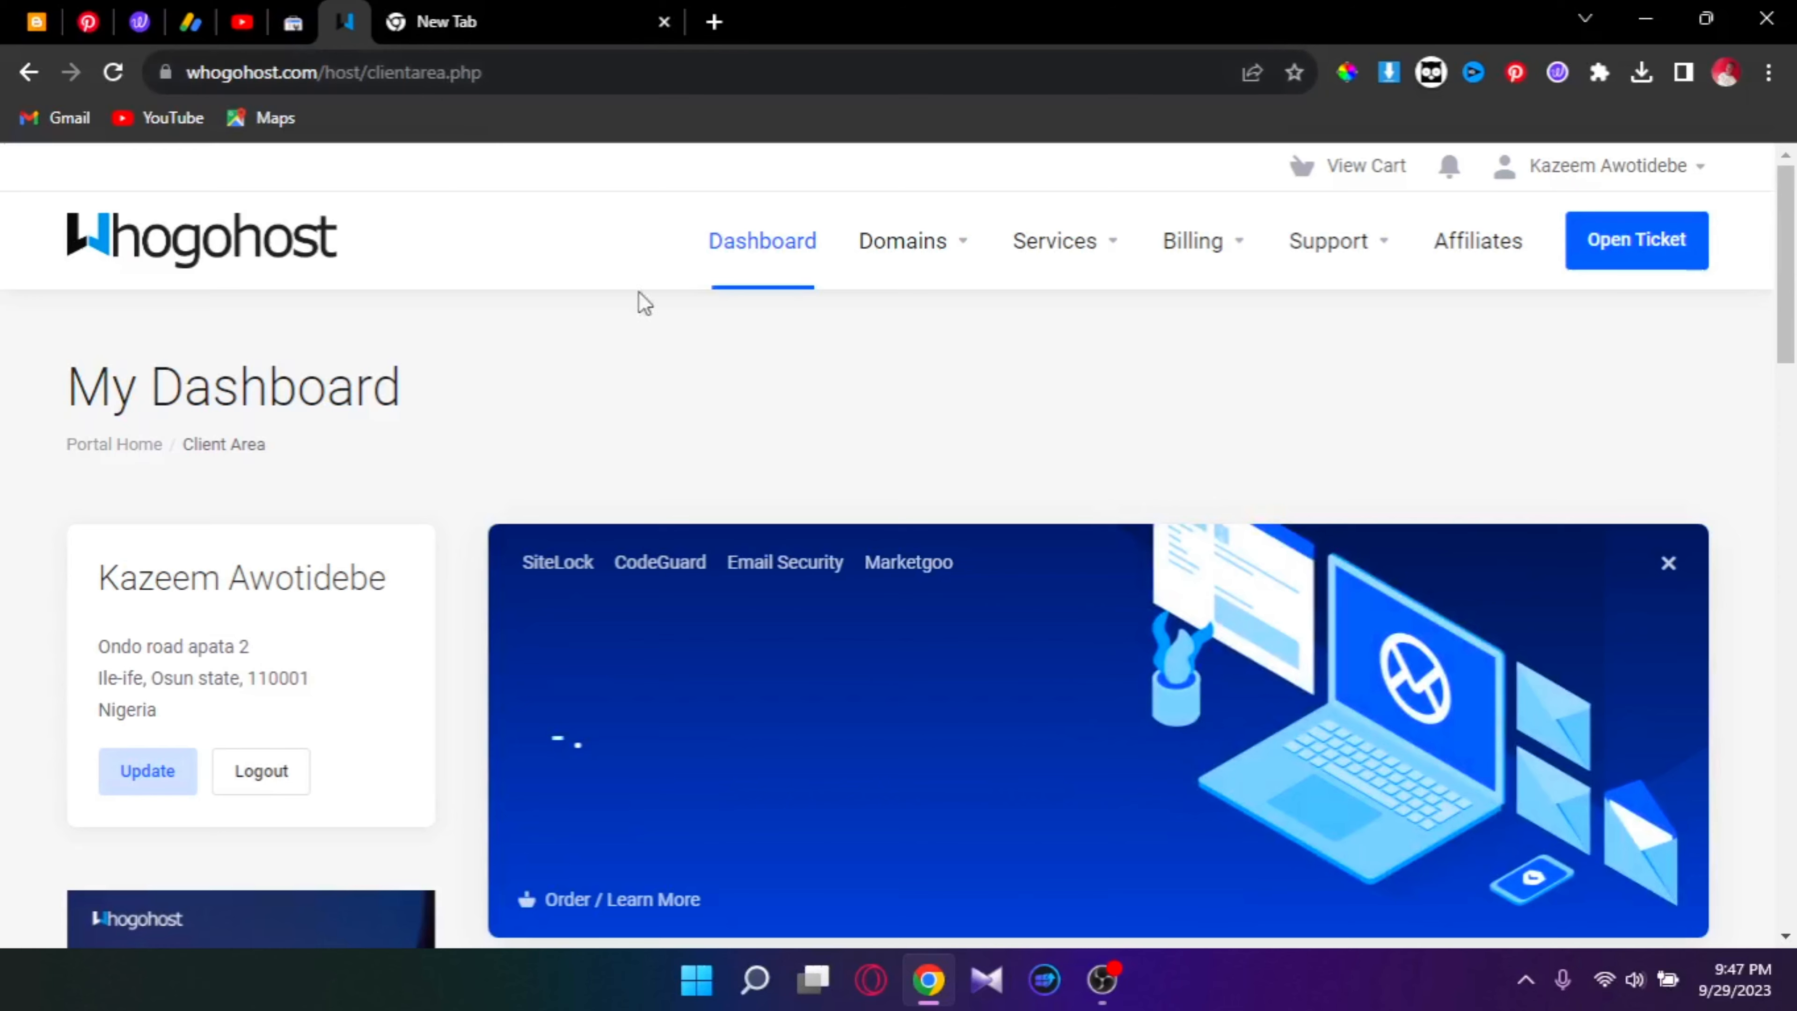
{"action": "scroll", "coordinate": [906, 472], "scroll_direction": "down", "scroll_amount": 5}
{"action": "scroll", "coordinate": [906, 486], "scroll_direction": "up", "scroll_amount": 5}
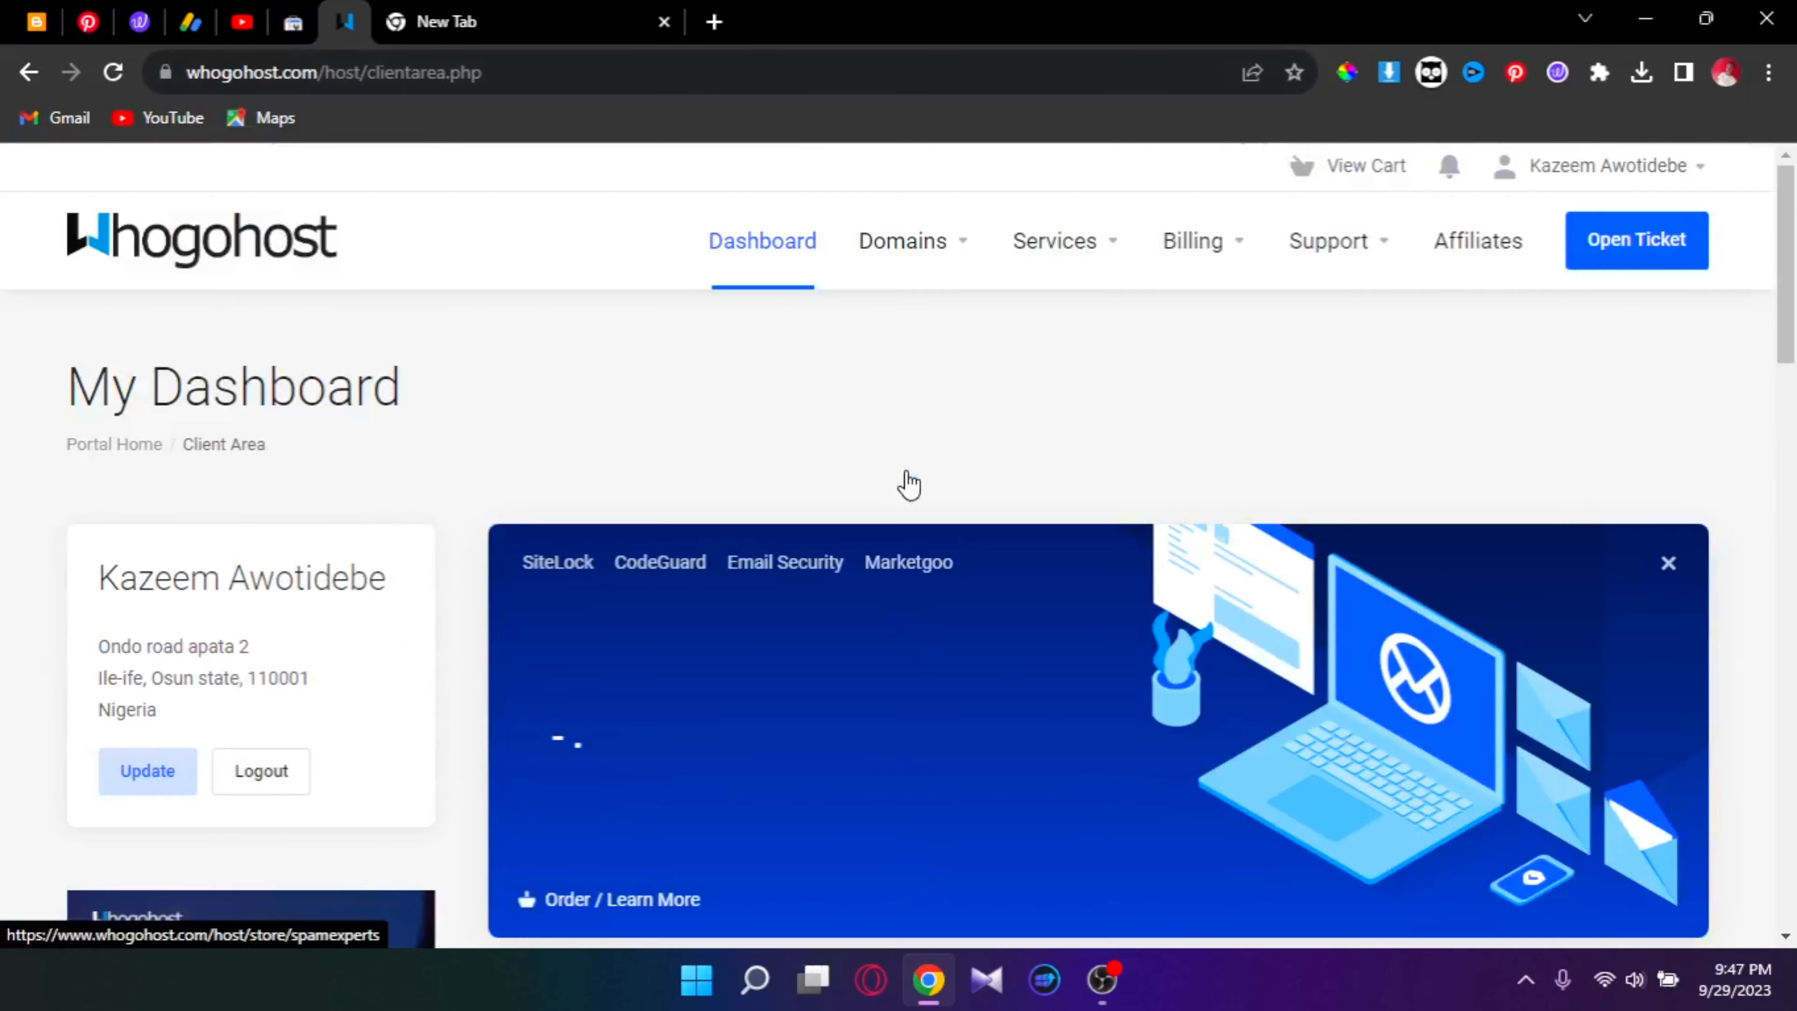
{"action": "left_click", "coordinate": [926, 253]}
{"action": "left_click", "coordinate": [971, 374]}
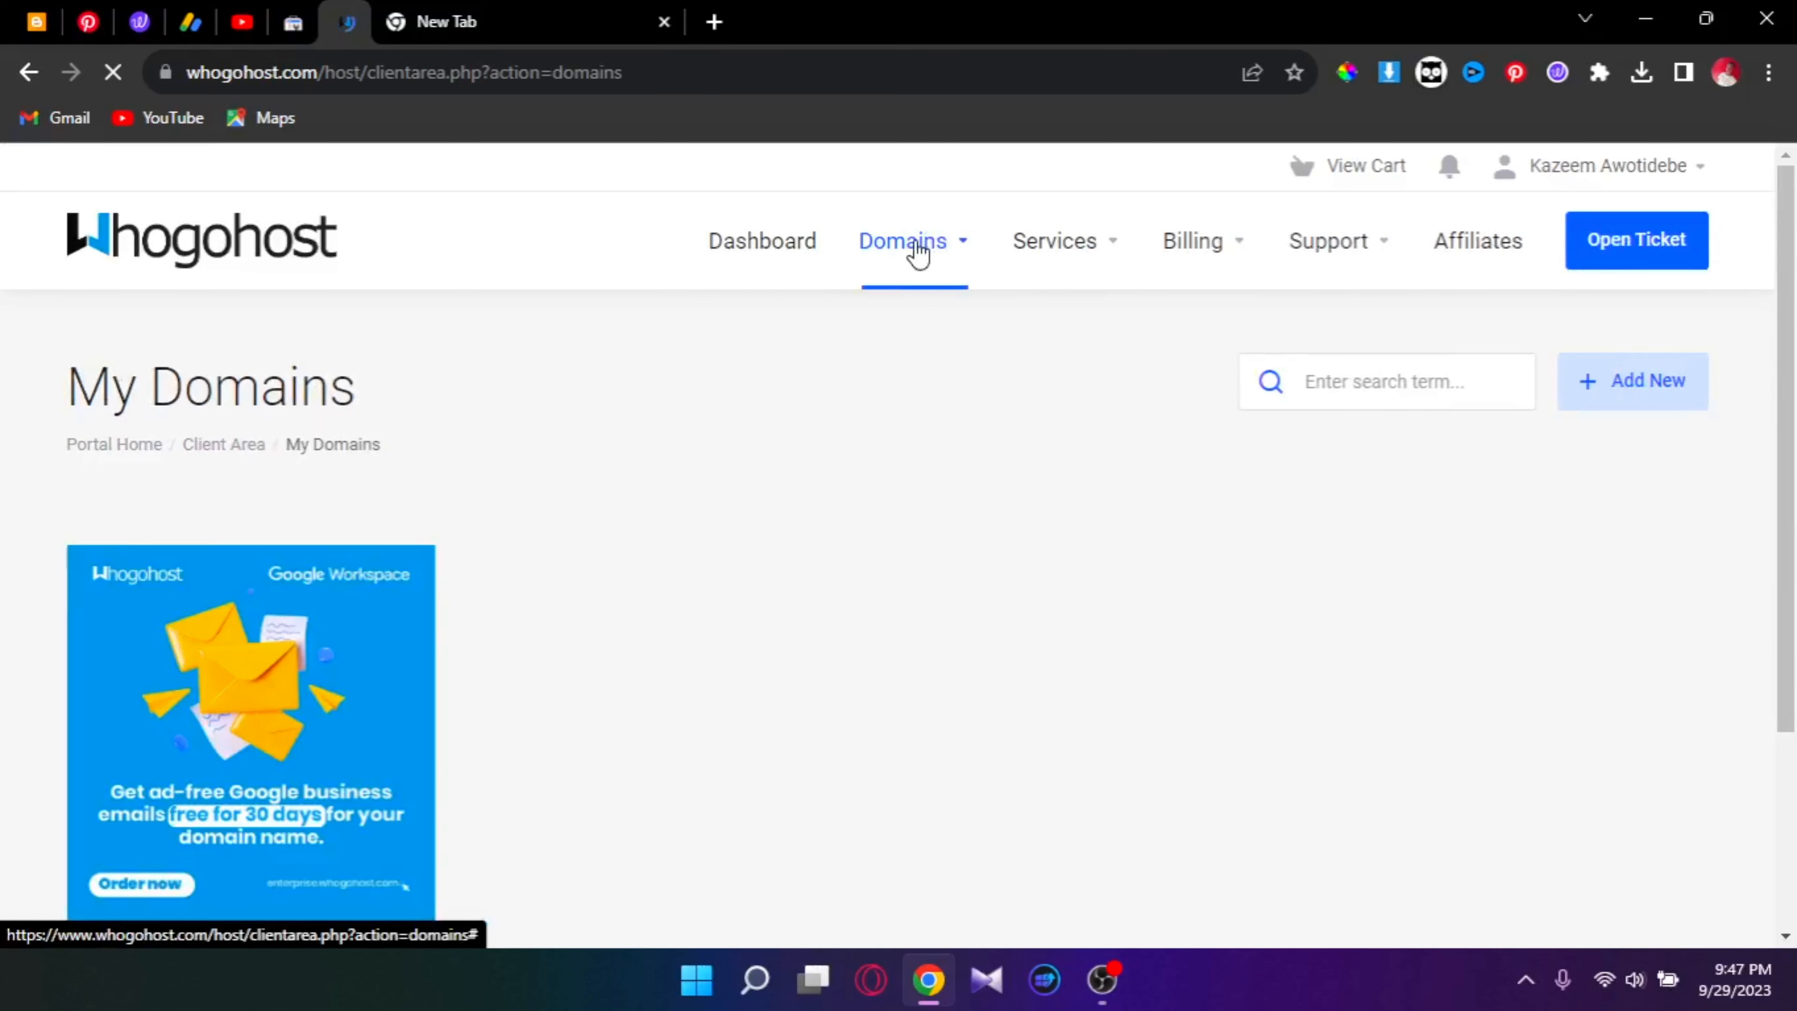
{"action": "scroll", "coordinate": [814, 396], "scroll_direction": "down", "scroll_amount": 1}
{"action": "scroll", "coordinate": [835, 426], "scroll_direction": "down", "scroll_amount": 1}
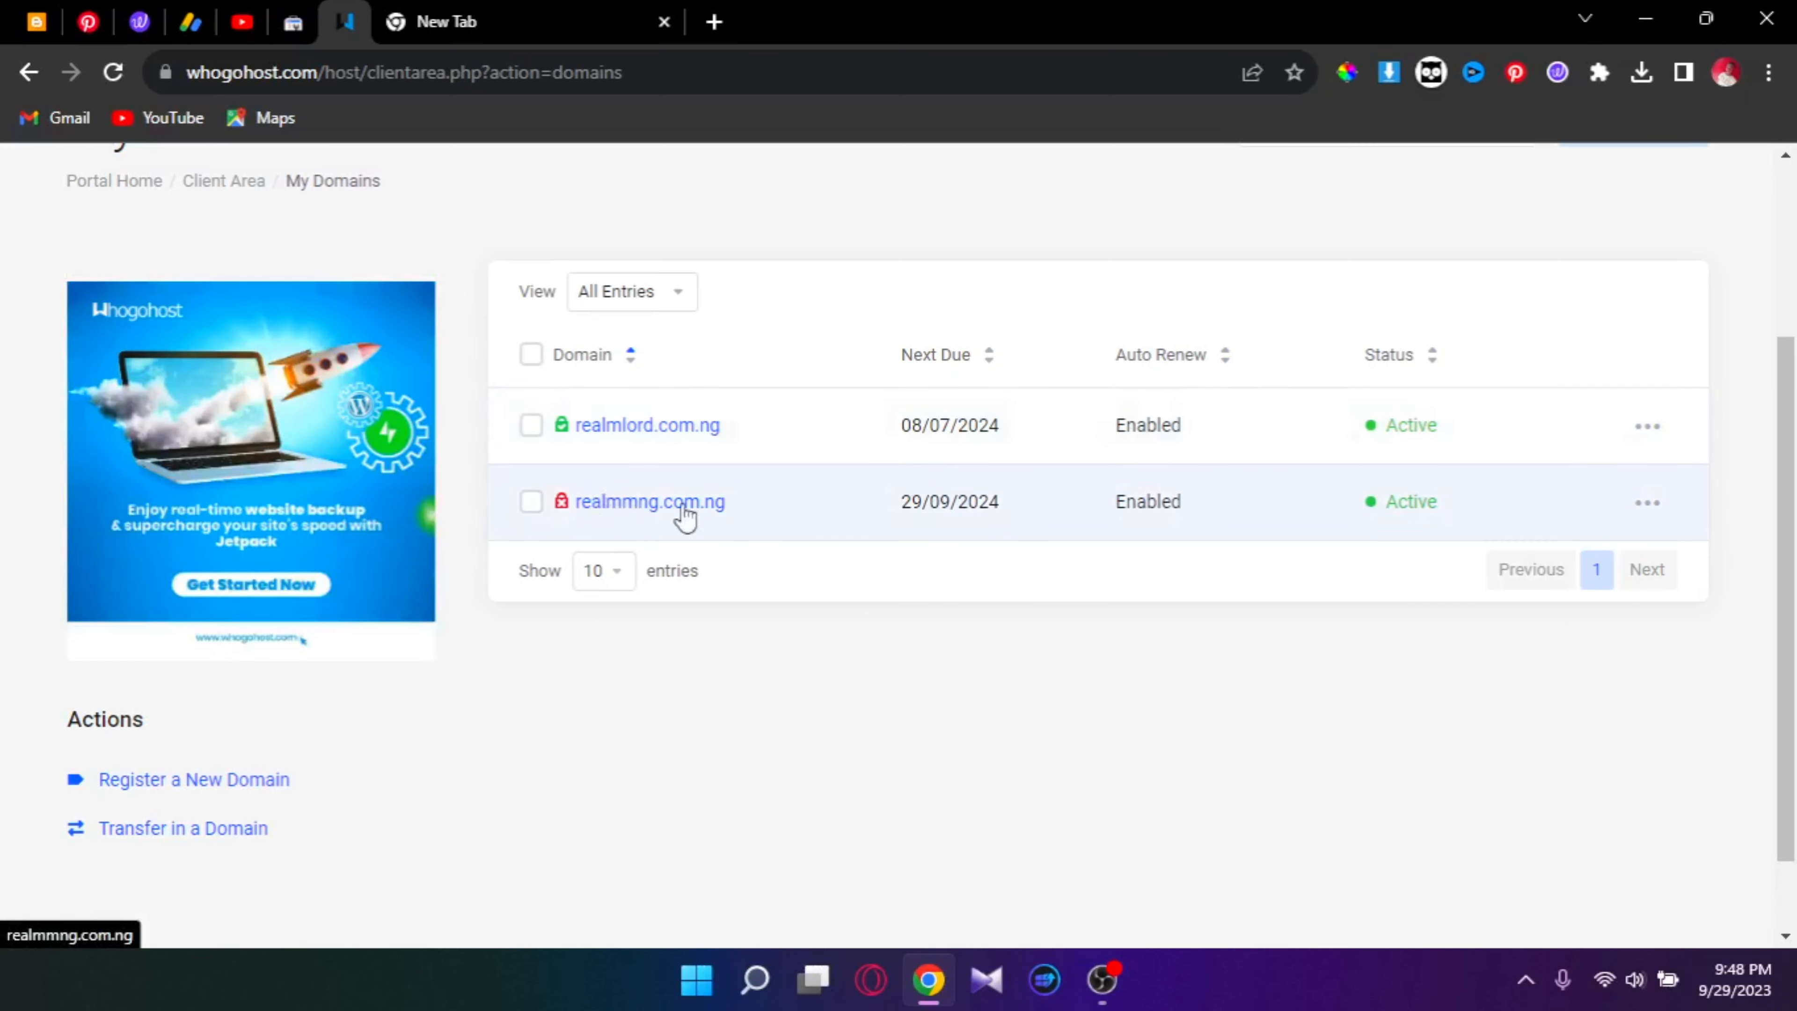
{"action": "left_click", "coordinate": [1665, 508]}
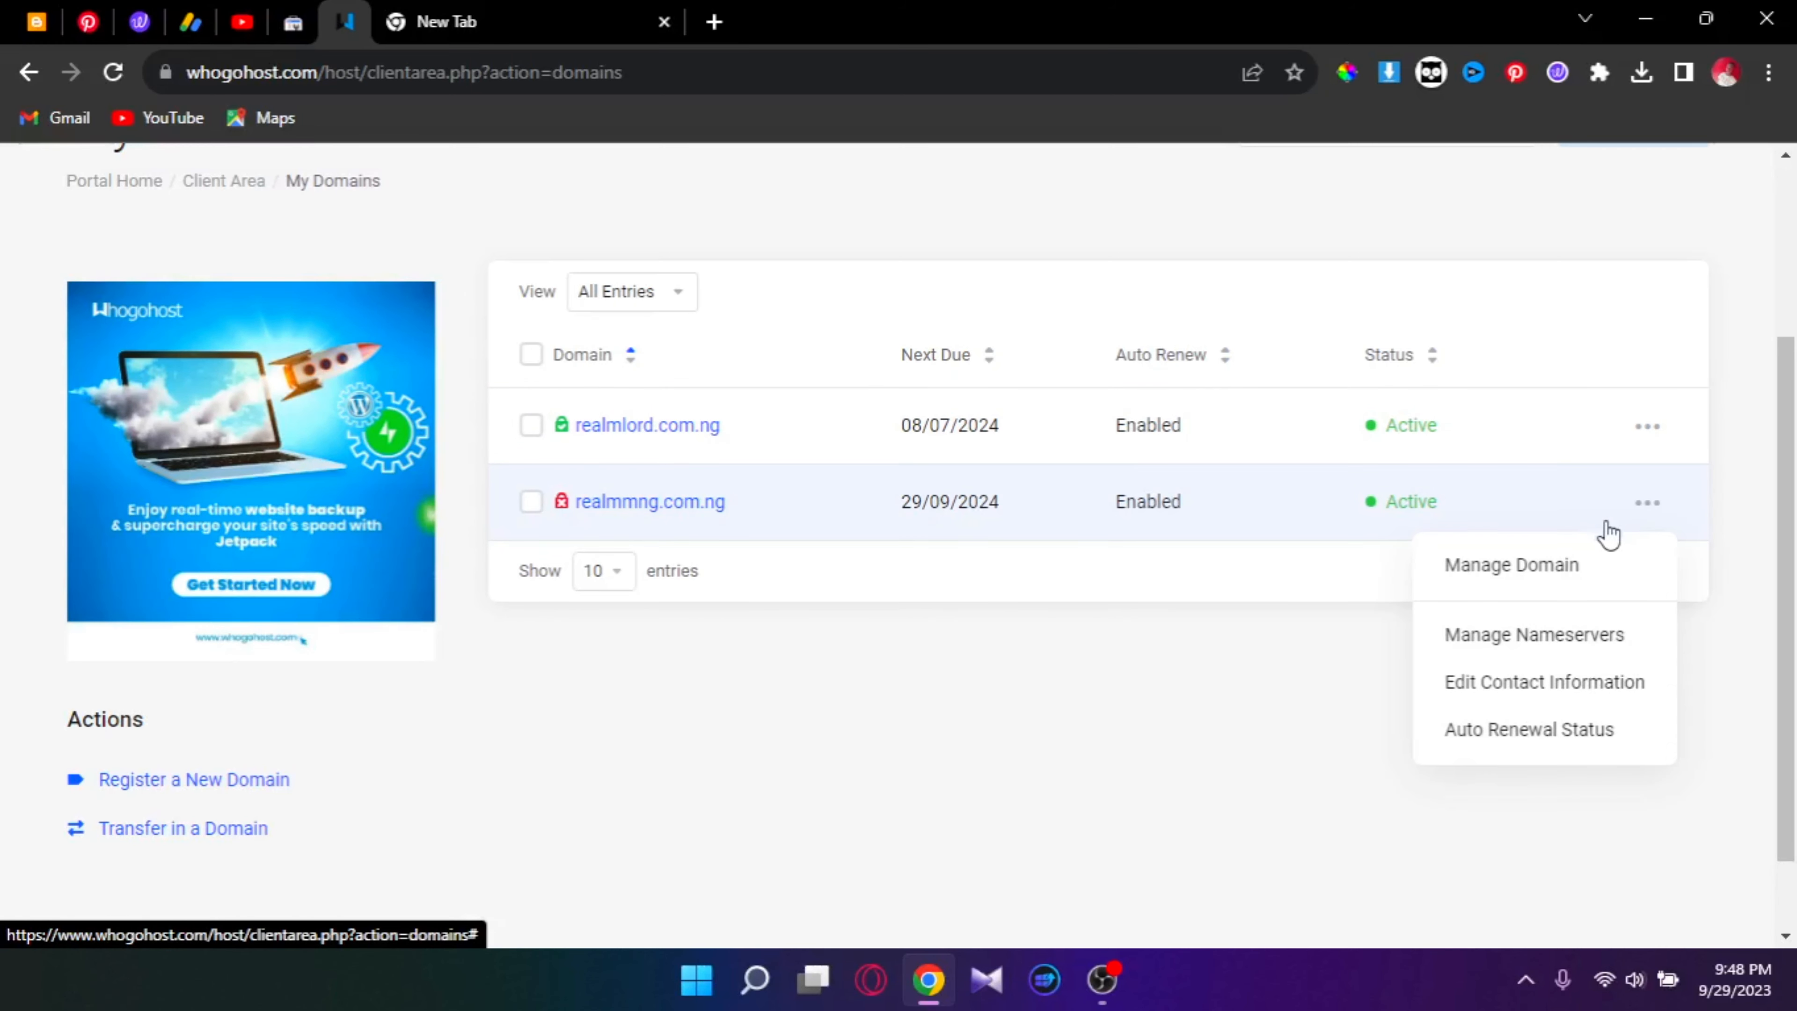
{"action": "left_click", "coordinate": [1470, 642]}
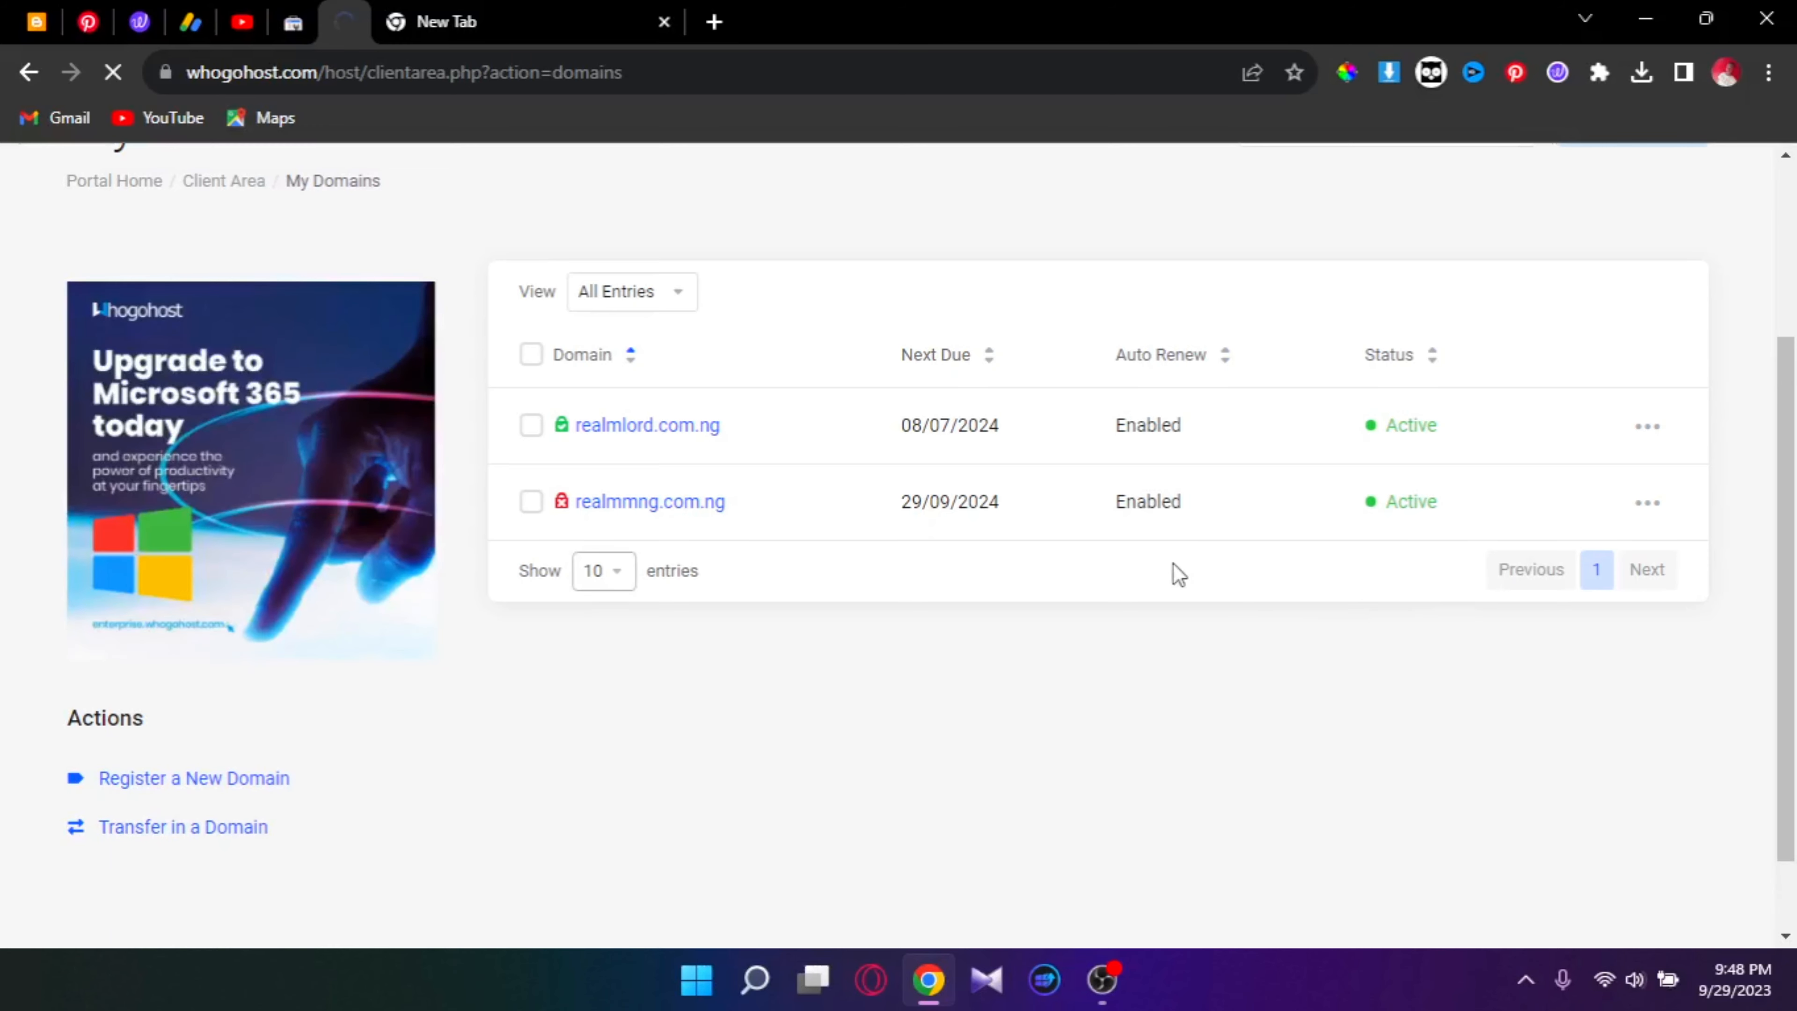
Step: Switch realmmng.com.ng to custom nameservers nsa.whogohost.com and nsb.whogohost.com
{"action": "scroll", "coordinate": [1174, 572], "scroll_direction": "up", "scroll_amount": 3}
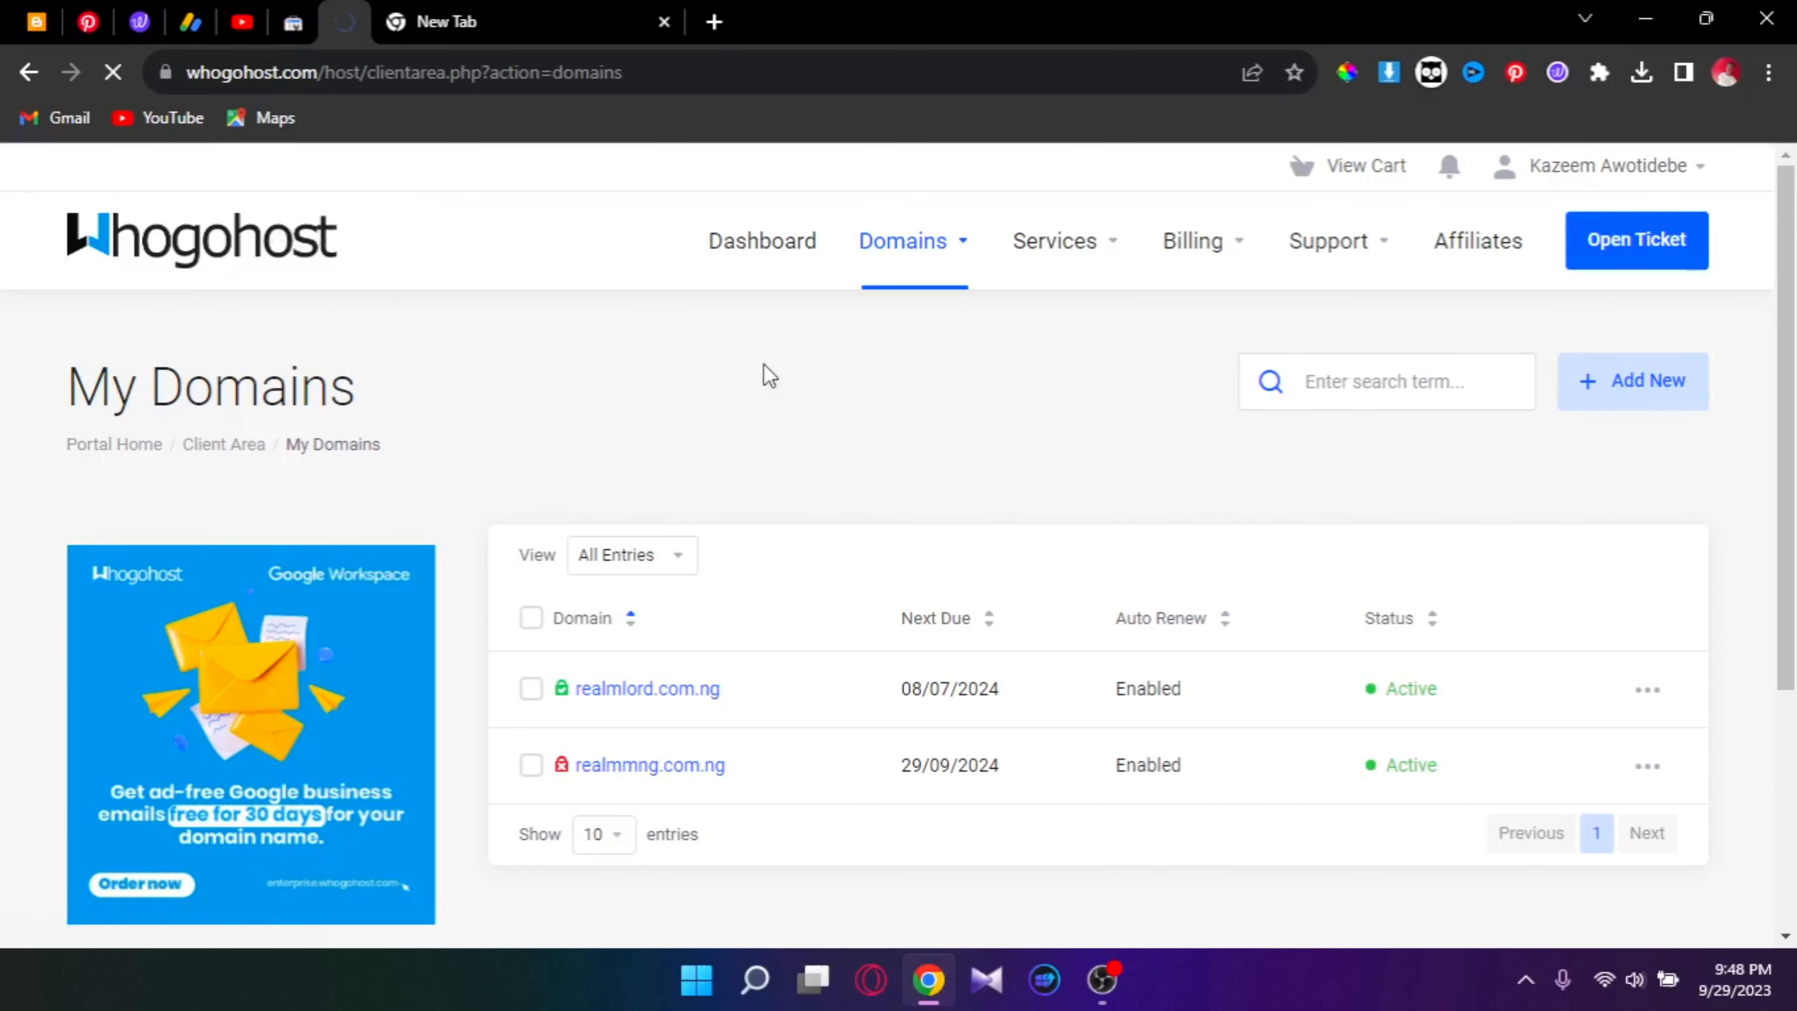
{"action": "scroll", "coordinate": [1209, 475], "scroll_direction": "down", "scroll_amount": 1}
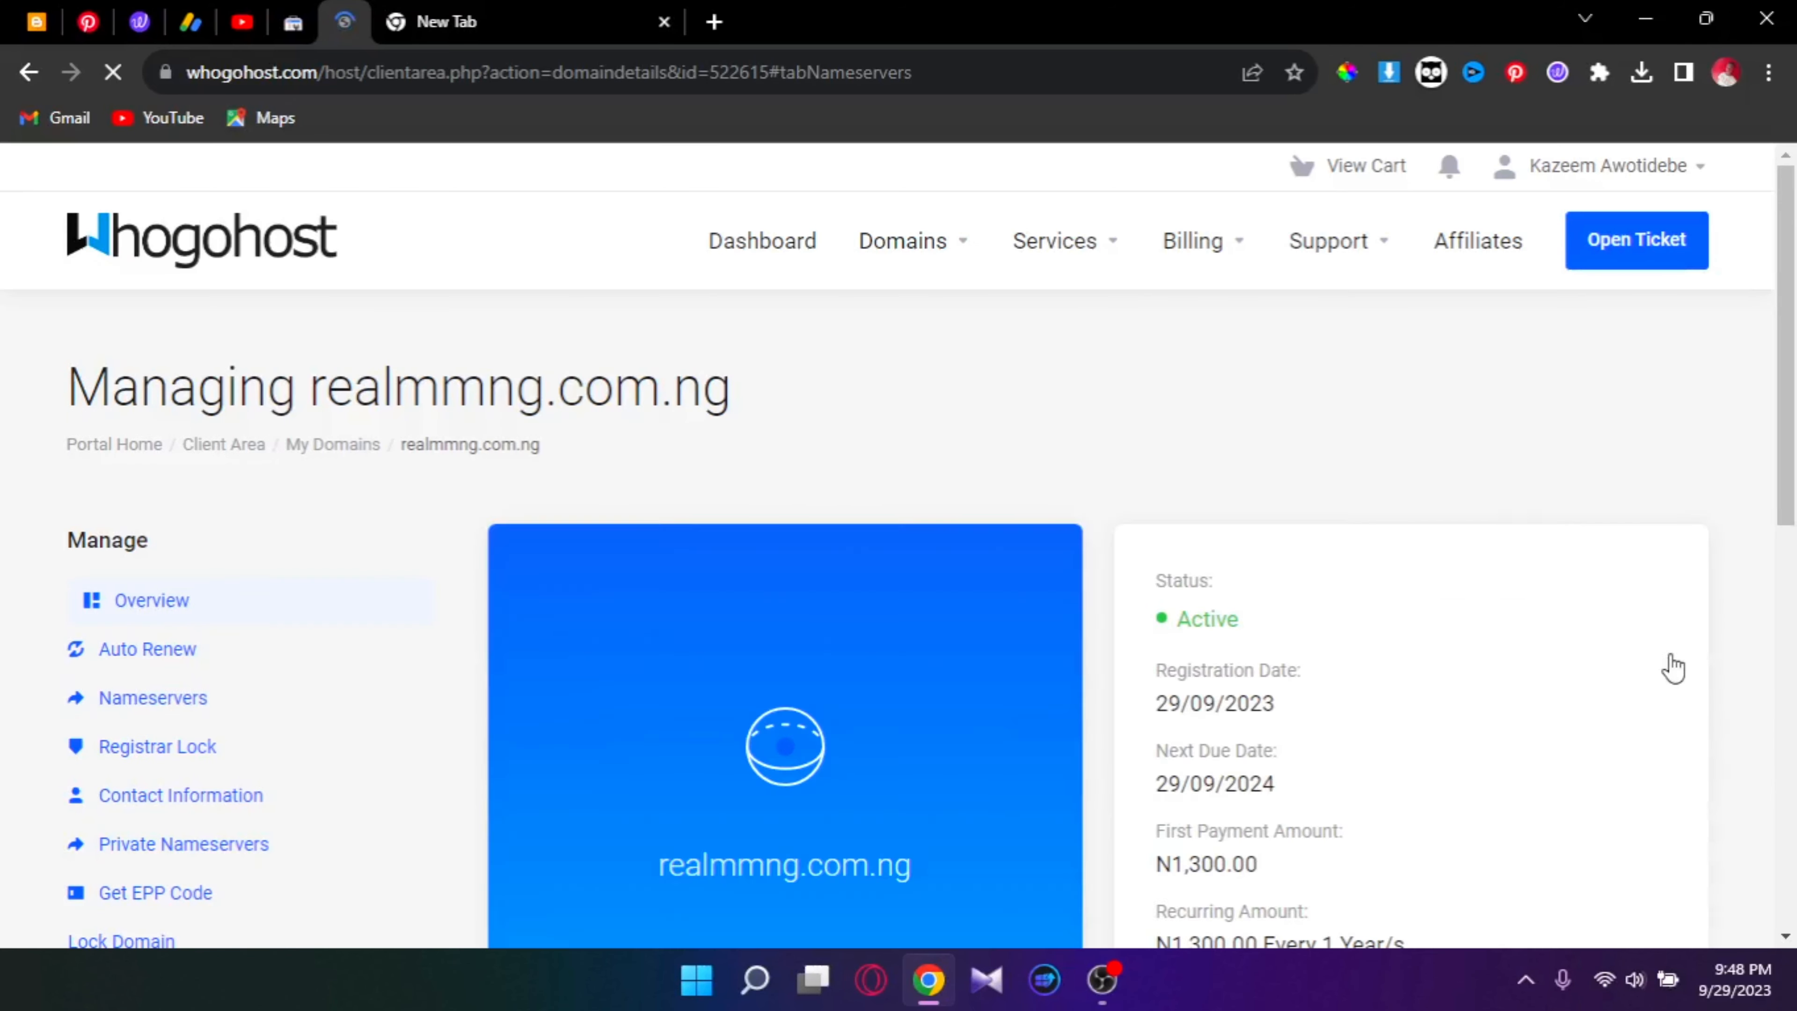
{"action": "scroll", "coordinate": [647, 593], "scroll_direction": "down", "scroll_amount": 2}
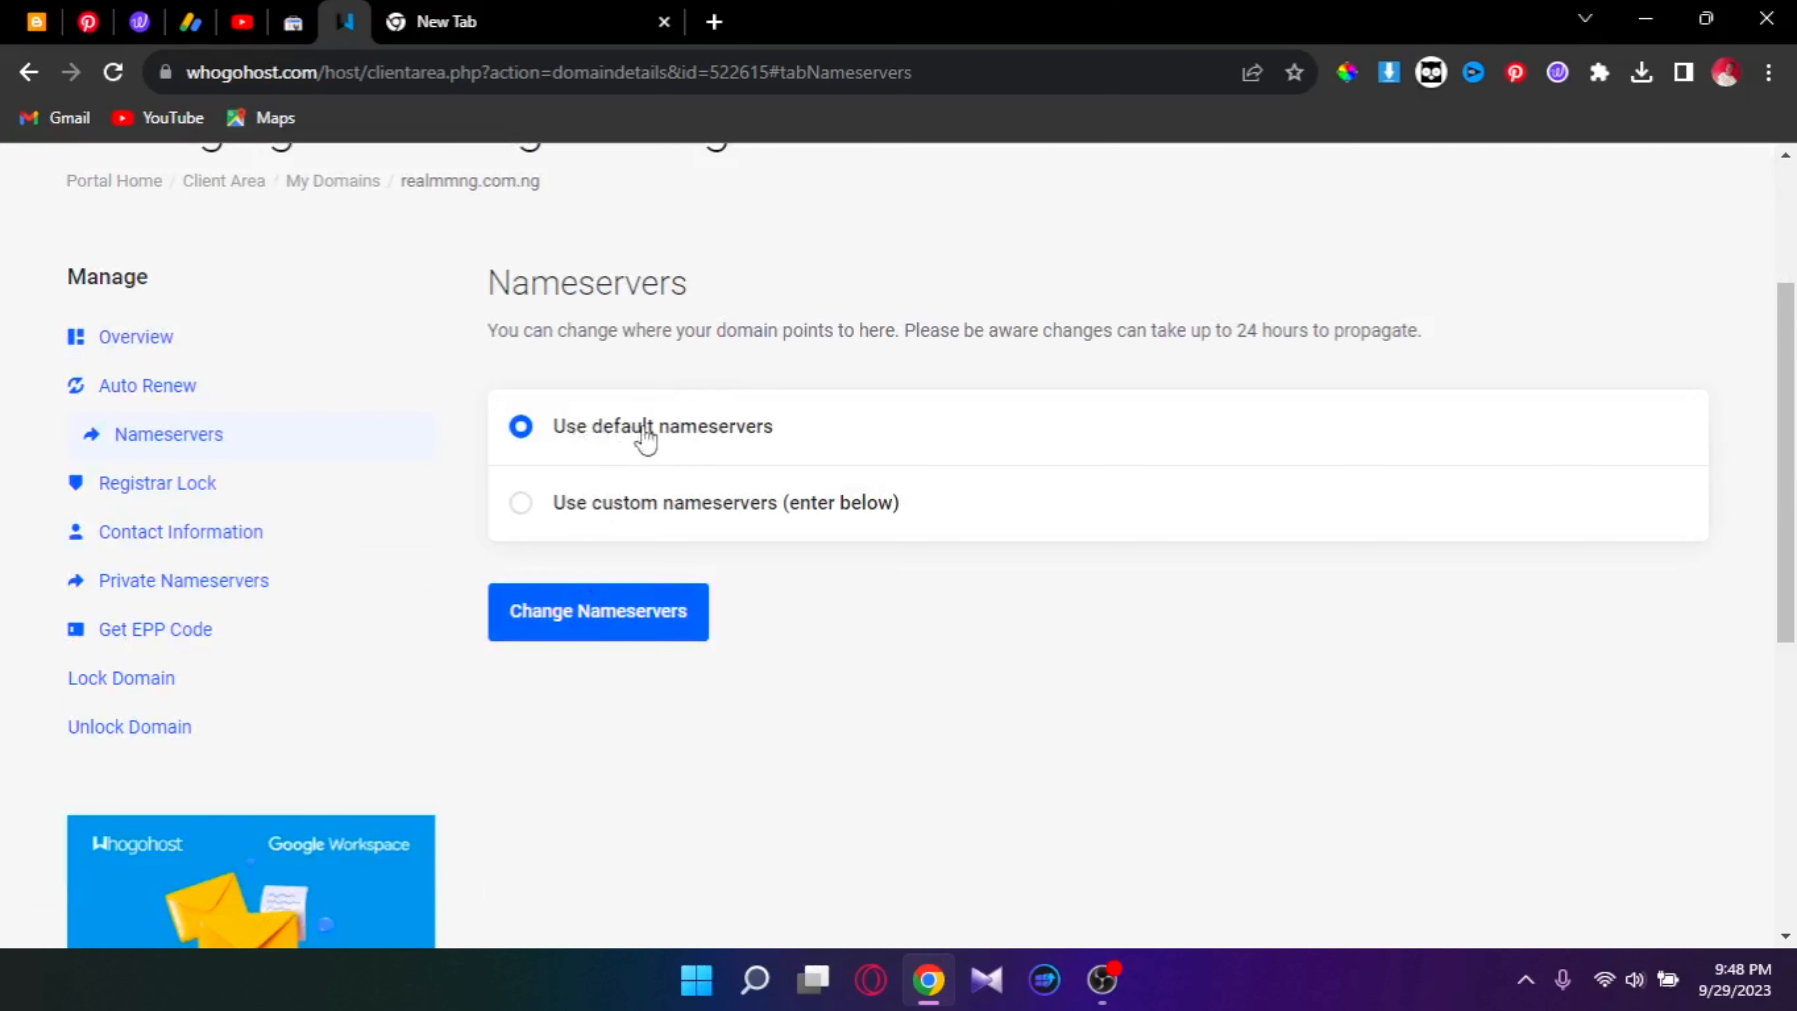
{"action": "left_click", "coordinate": [530, 505]}
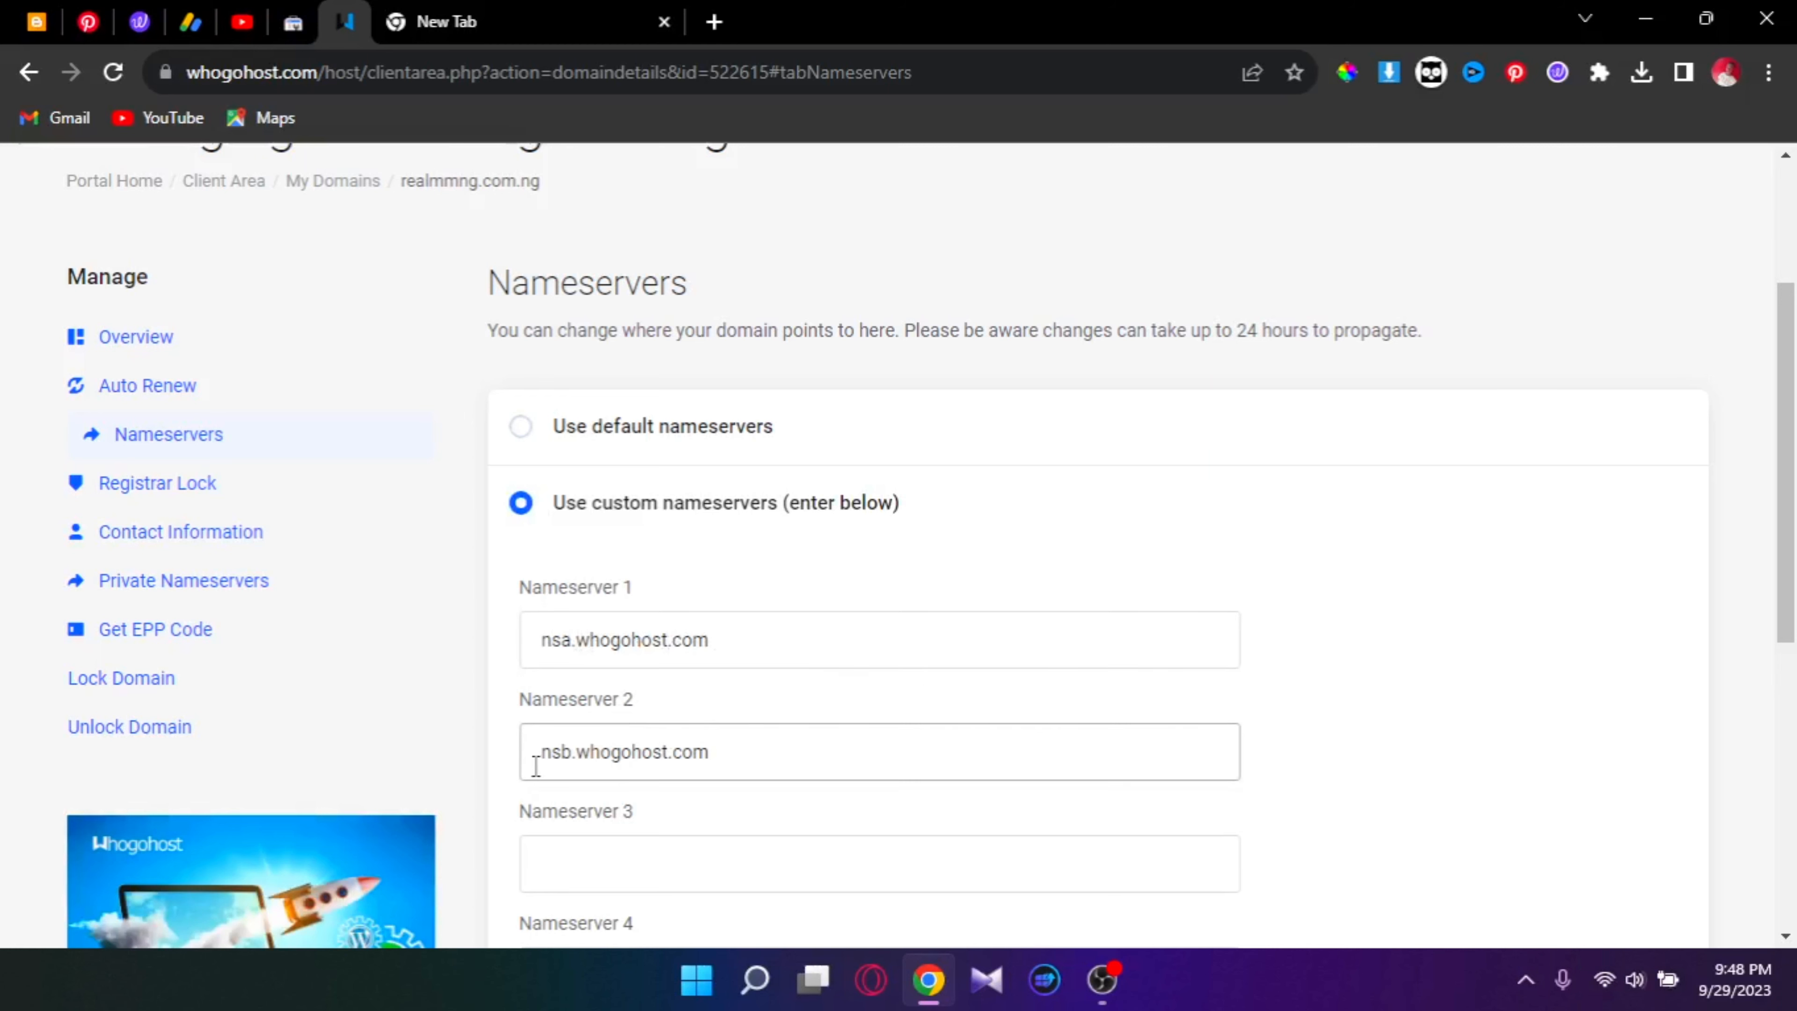
{"action": "scroll", "coordinate": [825, 736], "scroll_direction": "up", "scroll_amount": 4}
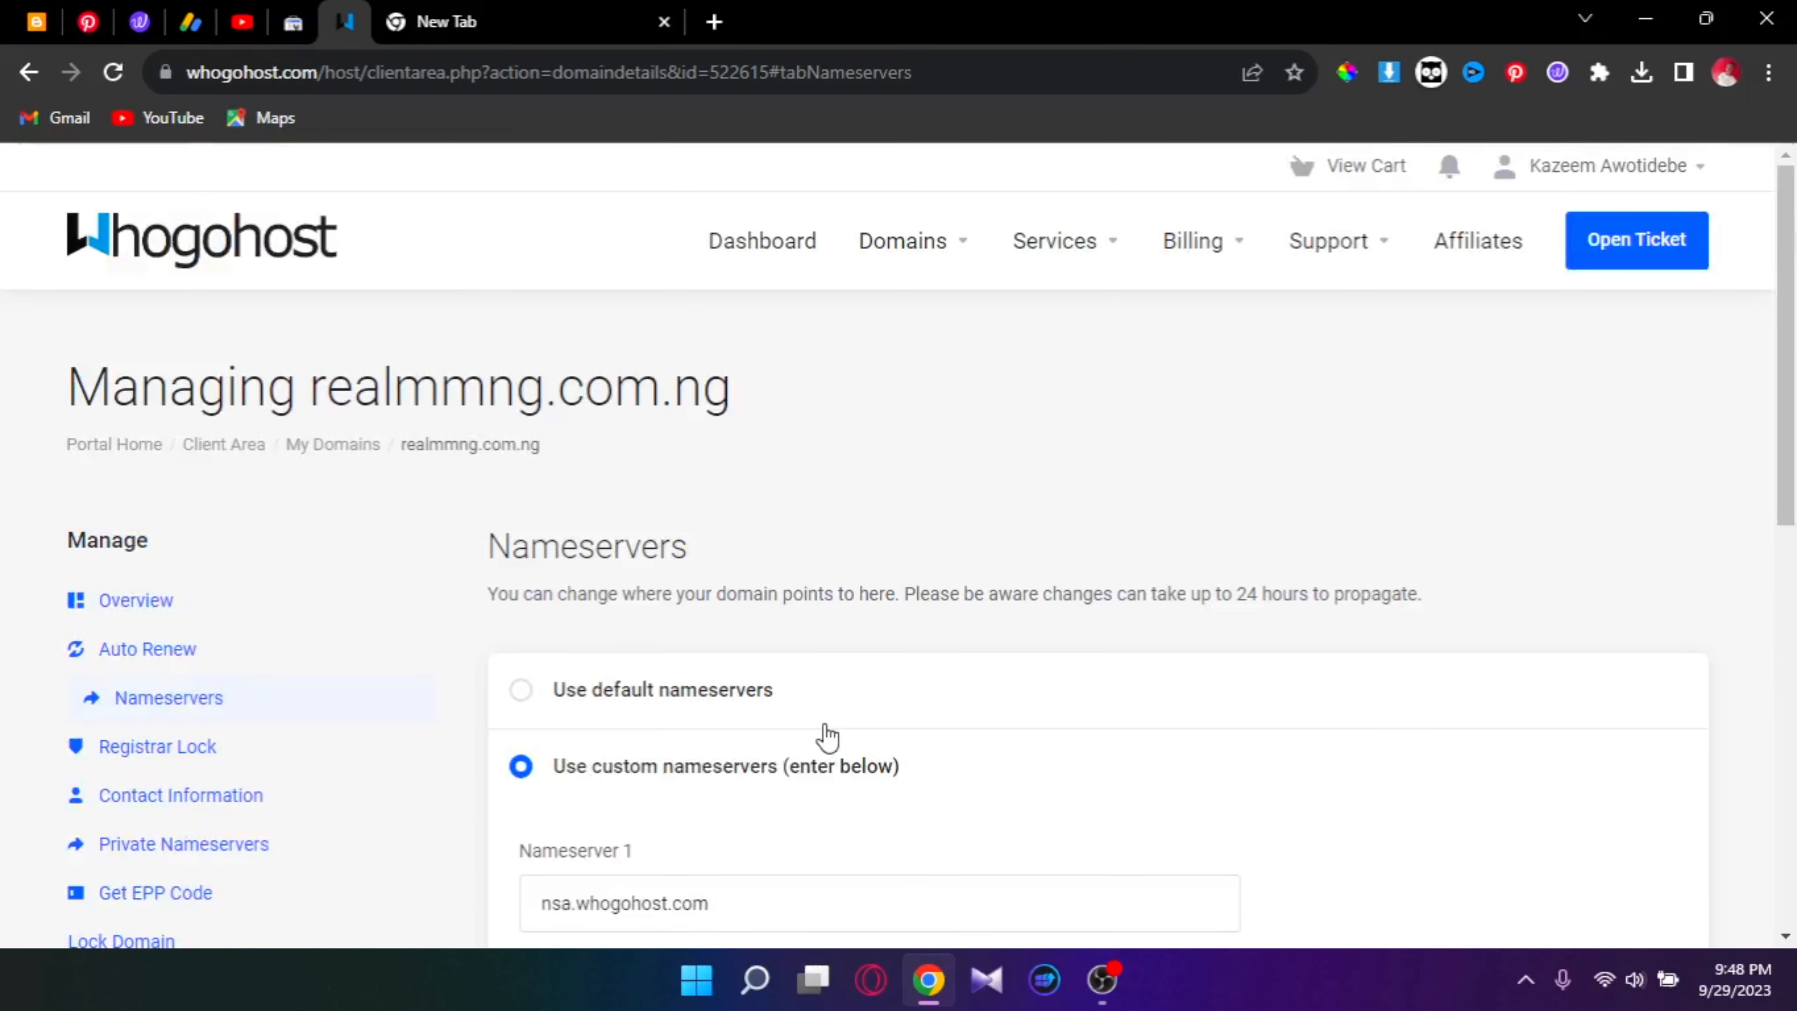
{"action": "left_click", "coordinate": [948, 245]}
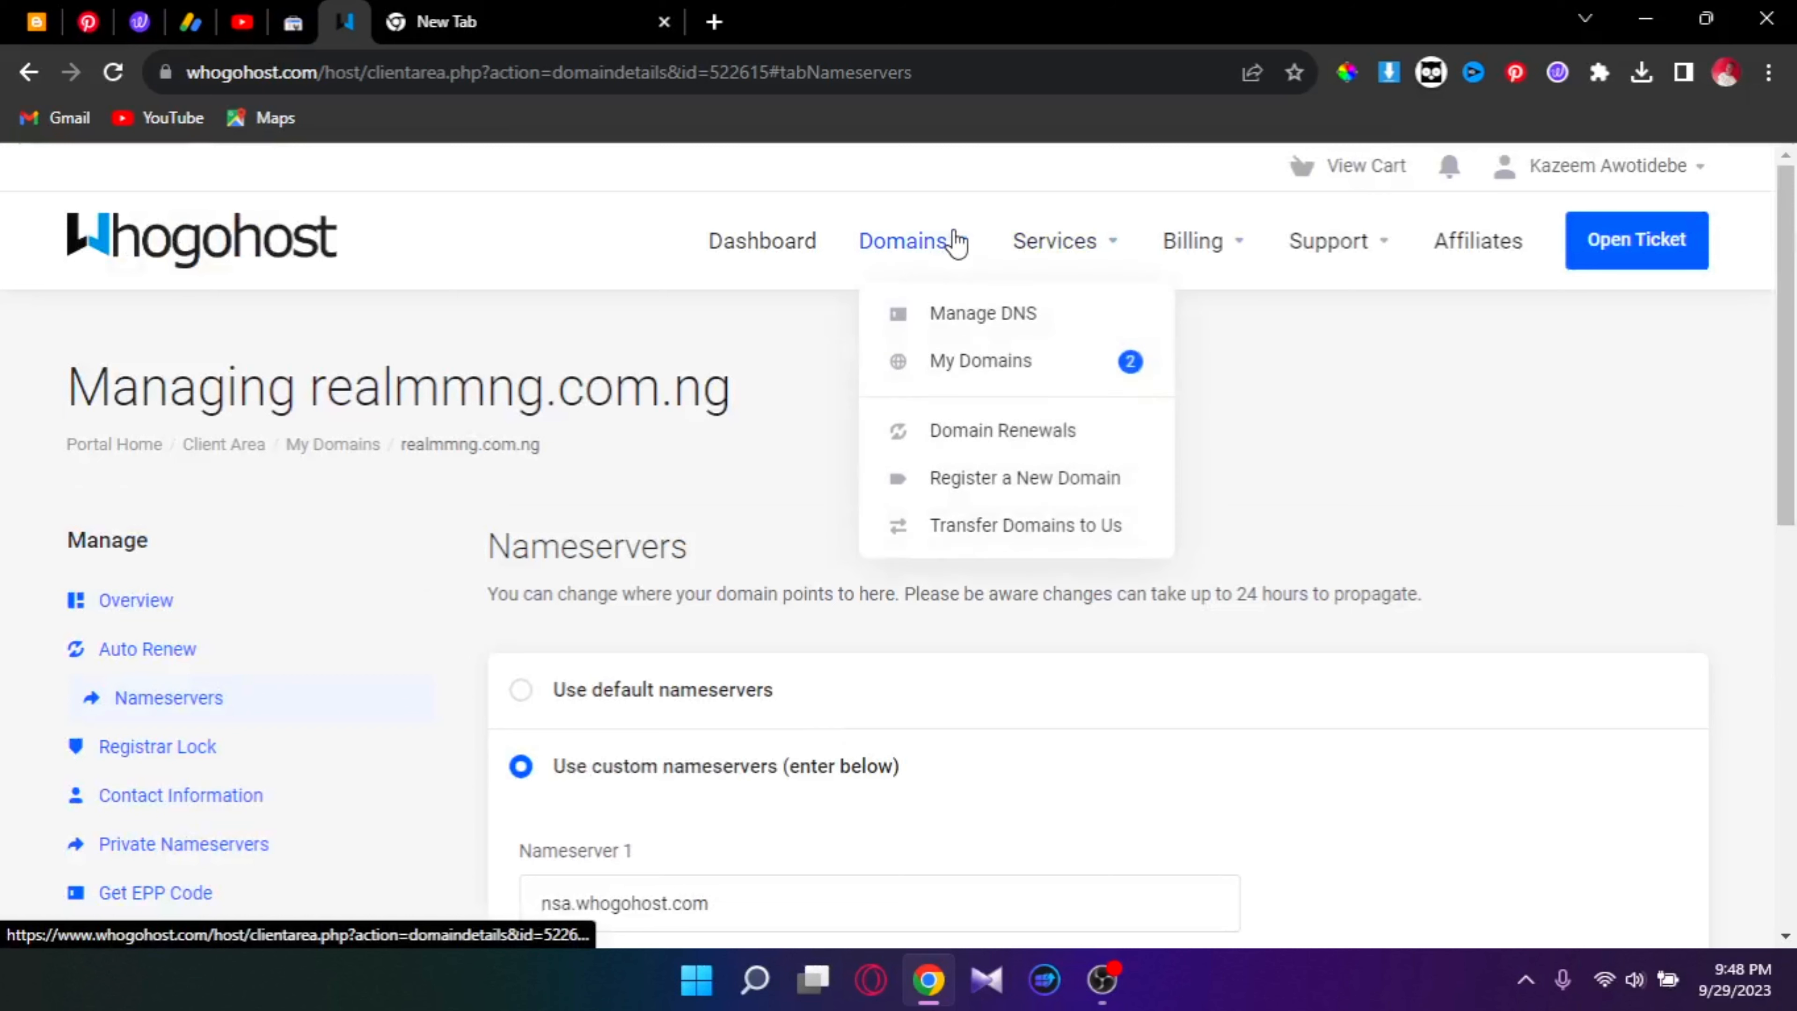
Step: In the DNS Manager, add a new DNS zone for realmmng.com.ng
{"action": "left_click", "coordinate": [1027, 335]}
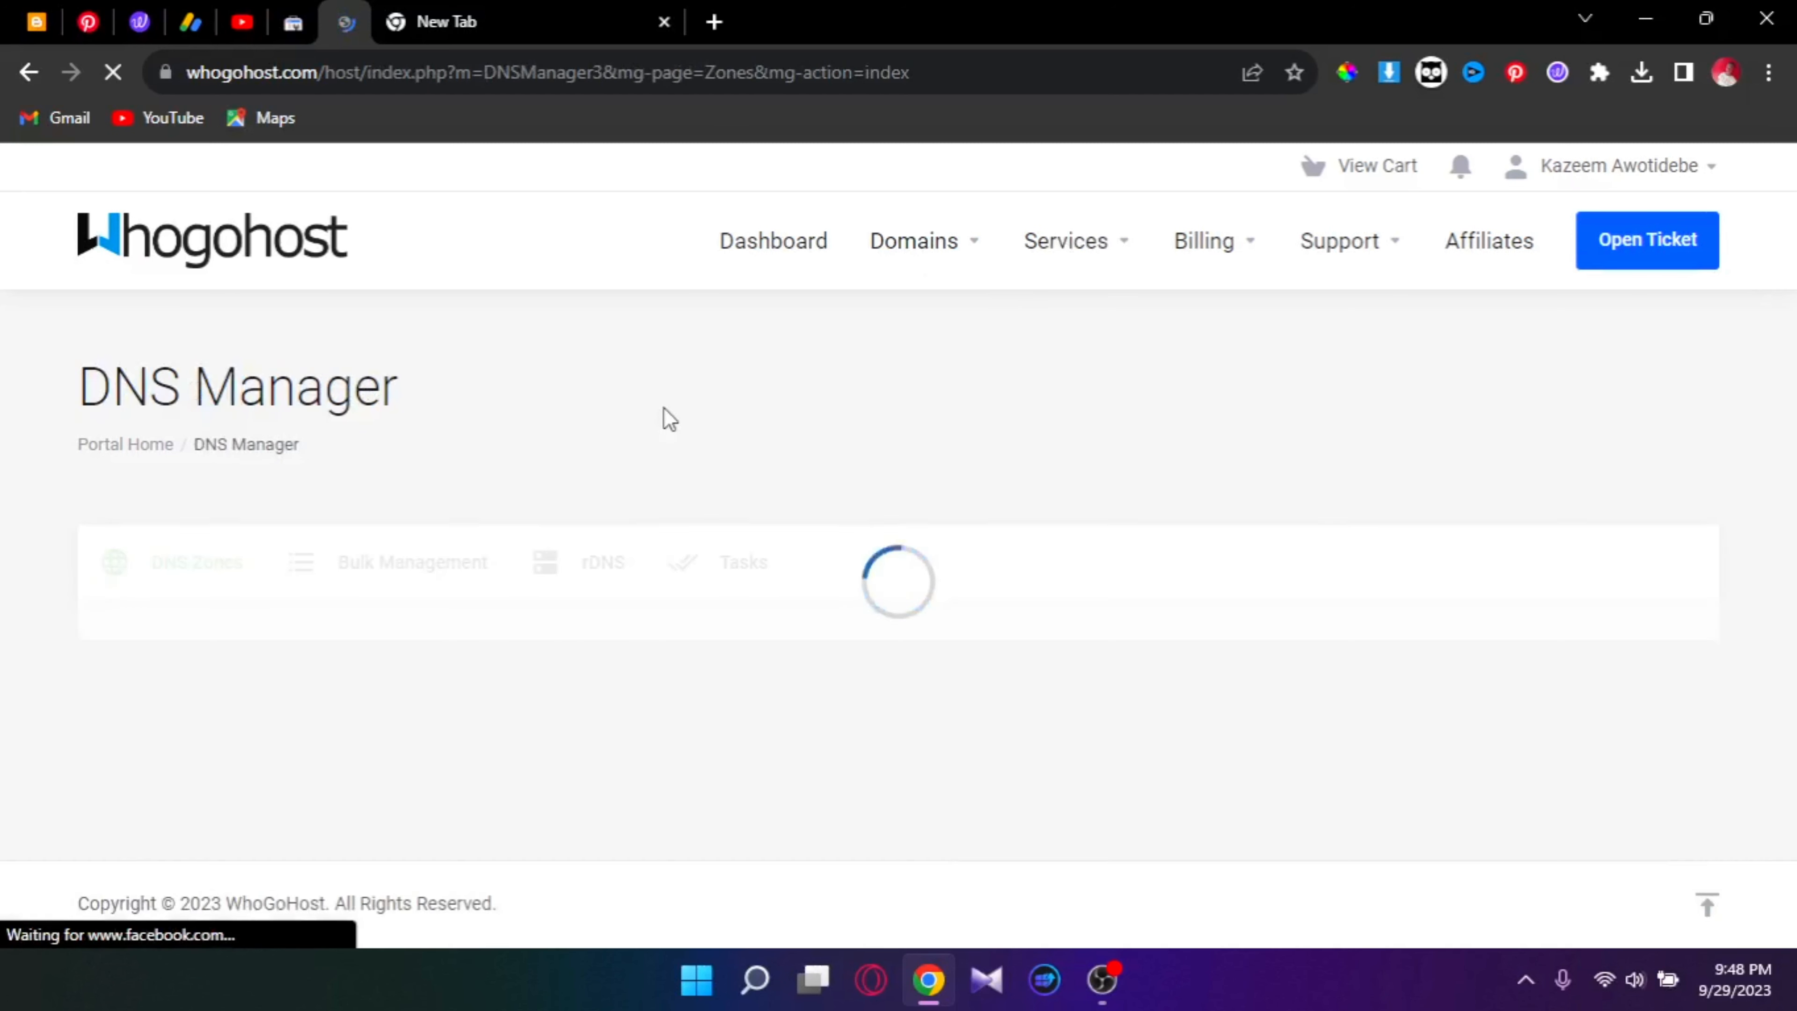
{"action": "scroll", "coordinate": [668, 418], "scroll_direction": "down", "scroll_amount": 2}
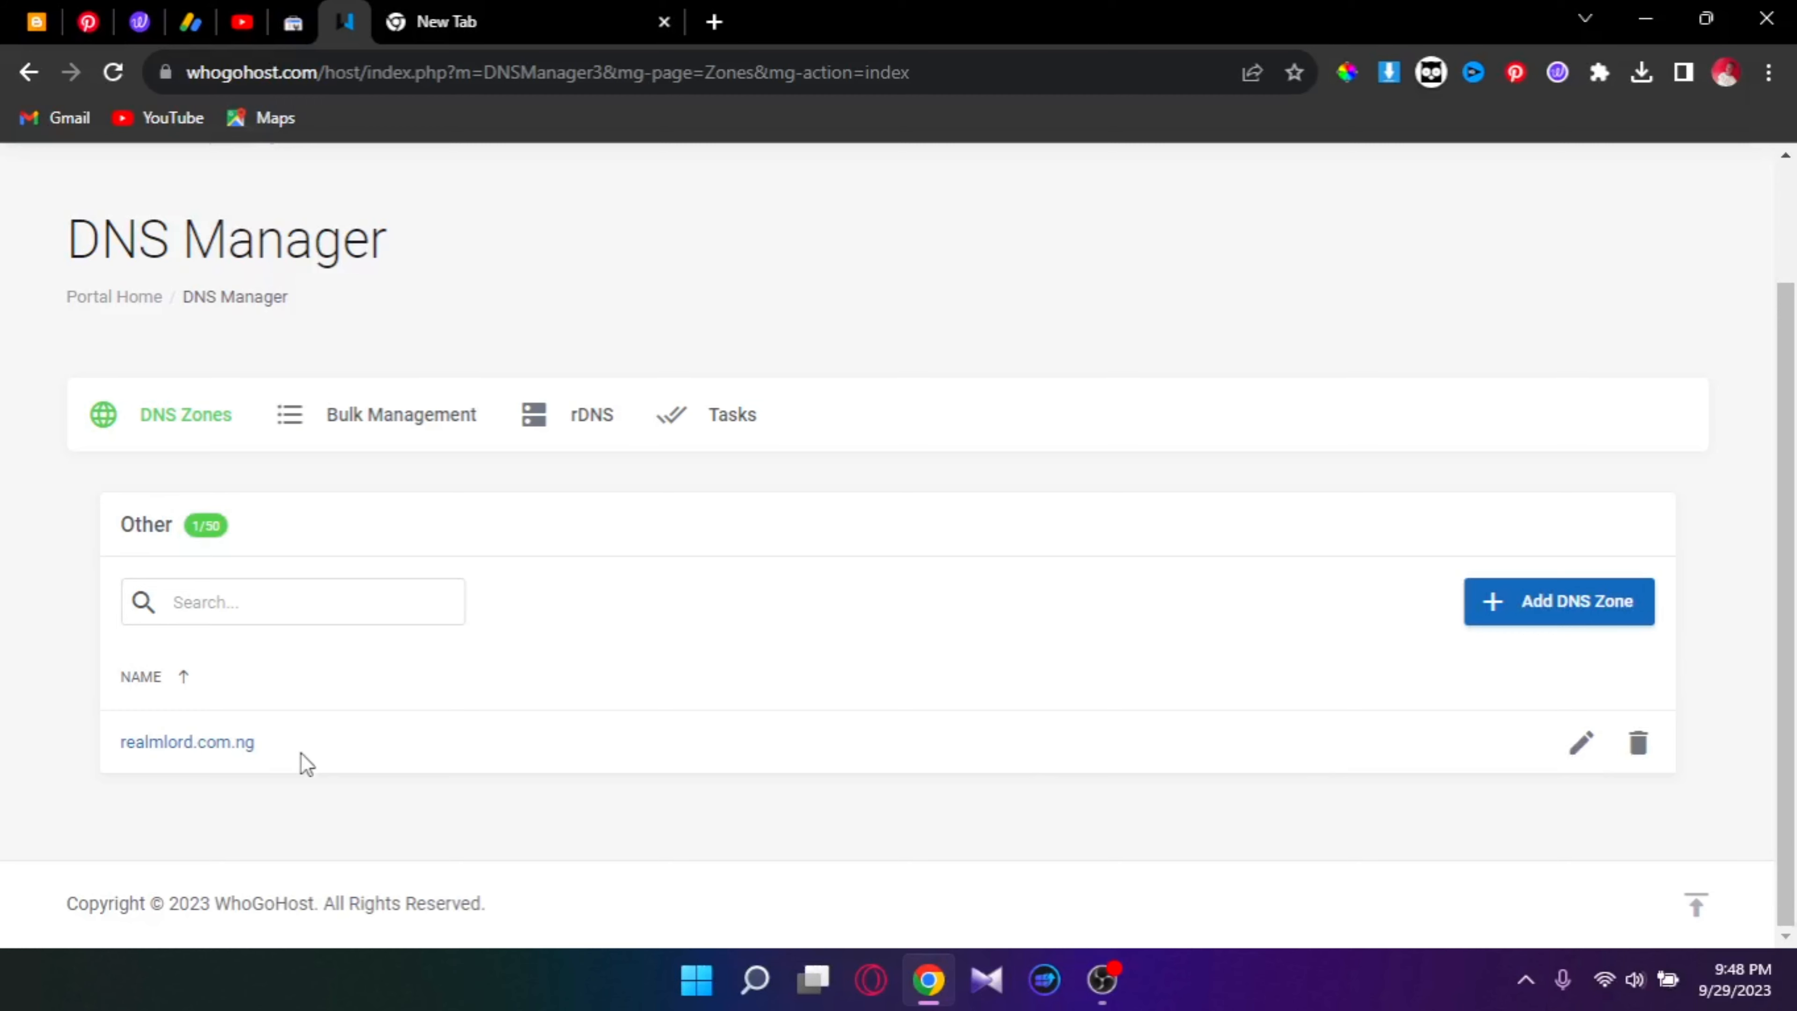
{"action": "left_click", "coordinate": [1579, 604]}
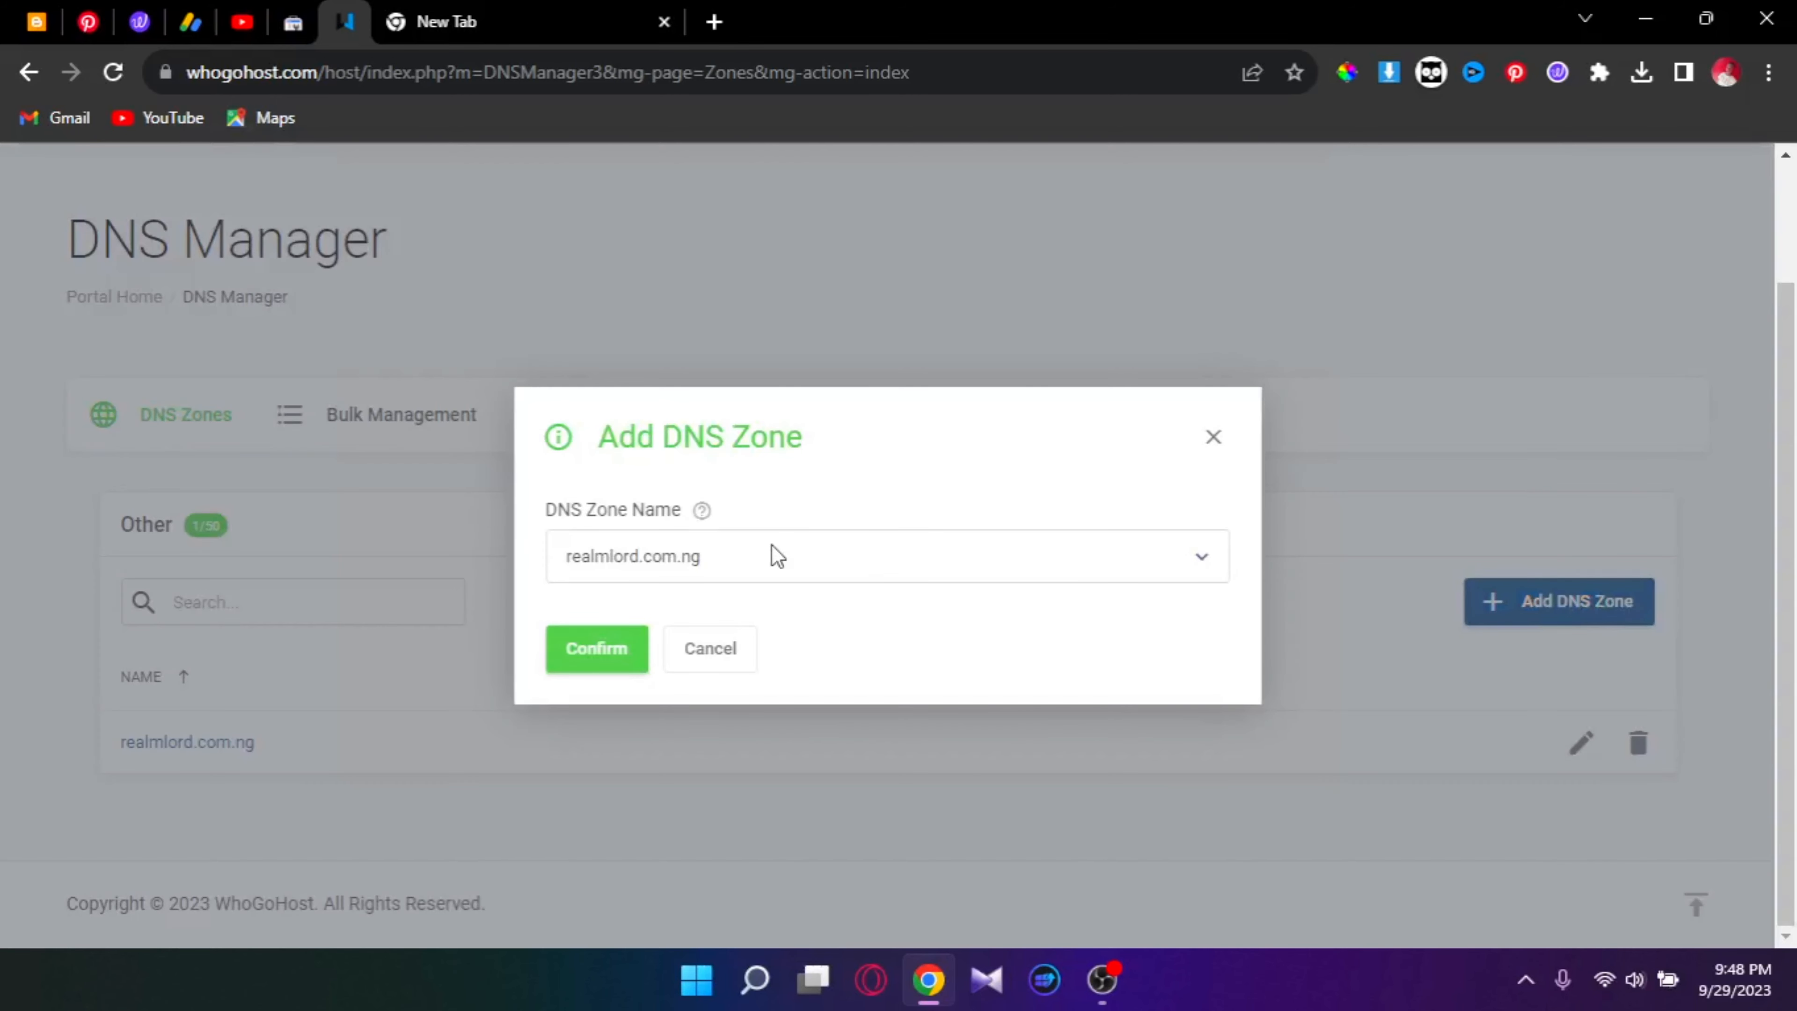
{"action": "left_click", "coordinate": [777, 556]}
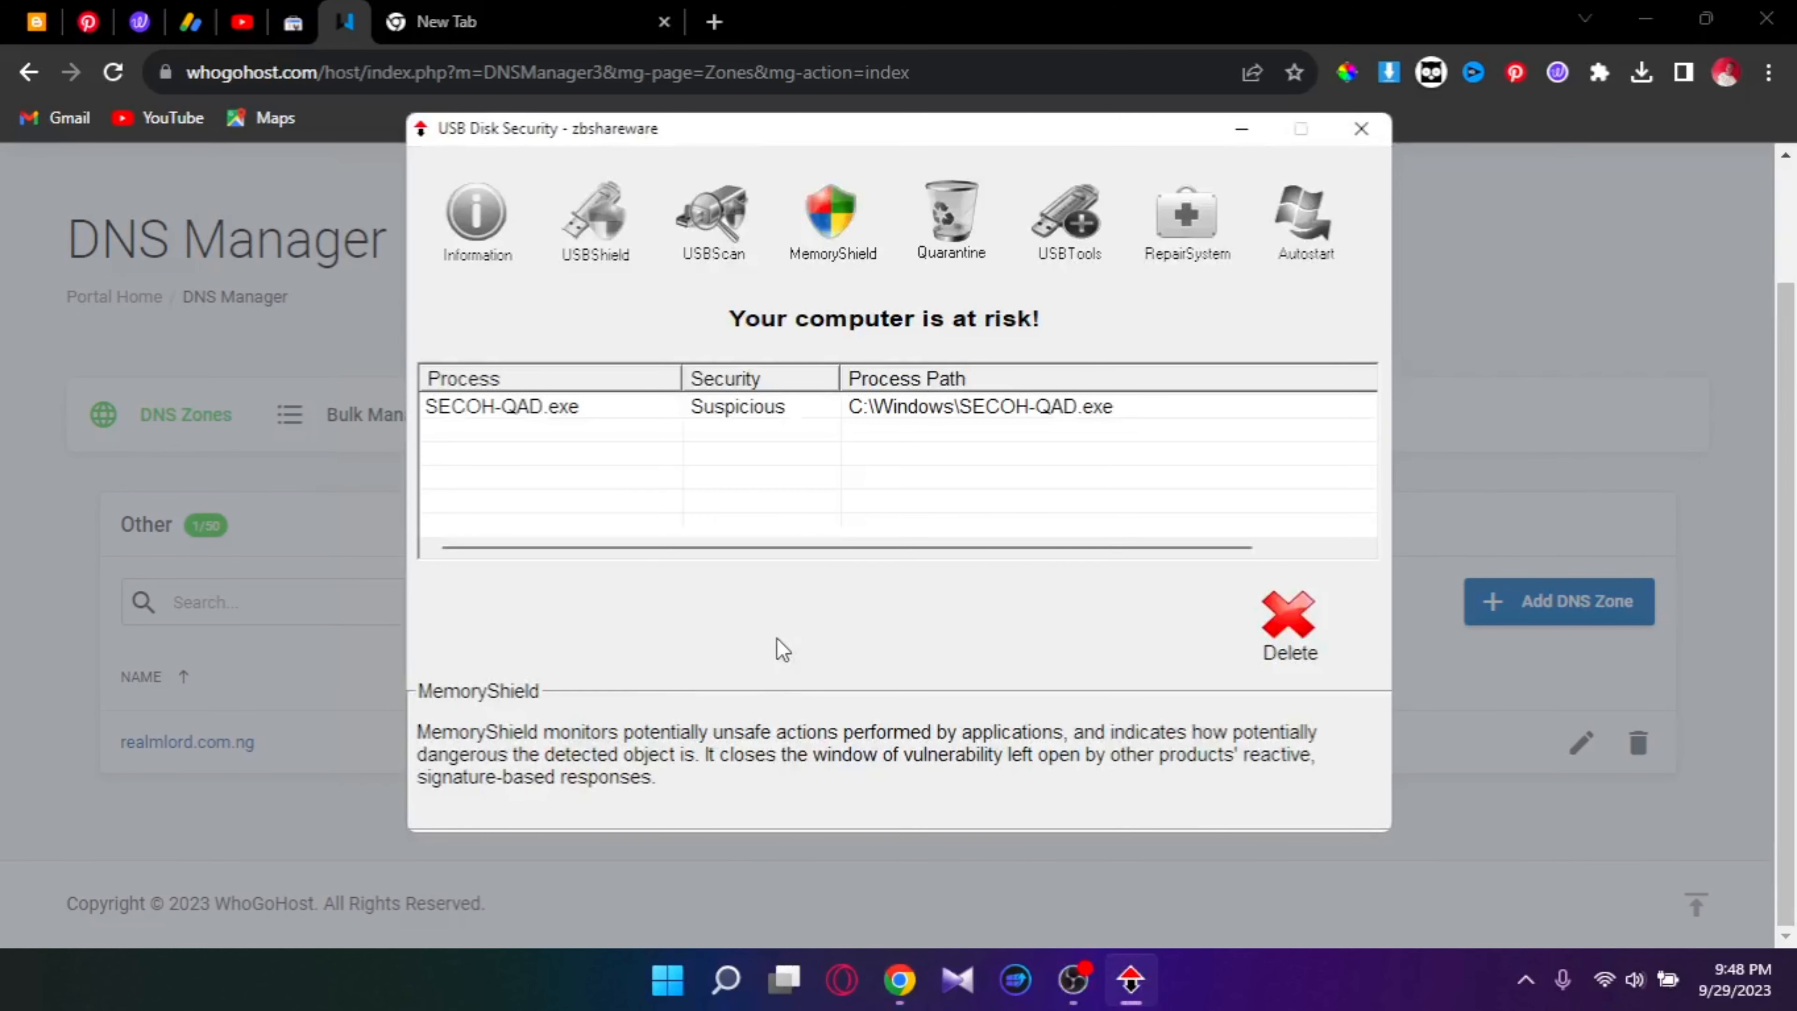
{"action": "left_click", "coordinate": [1361, 128]}
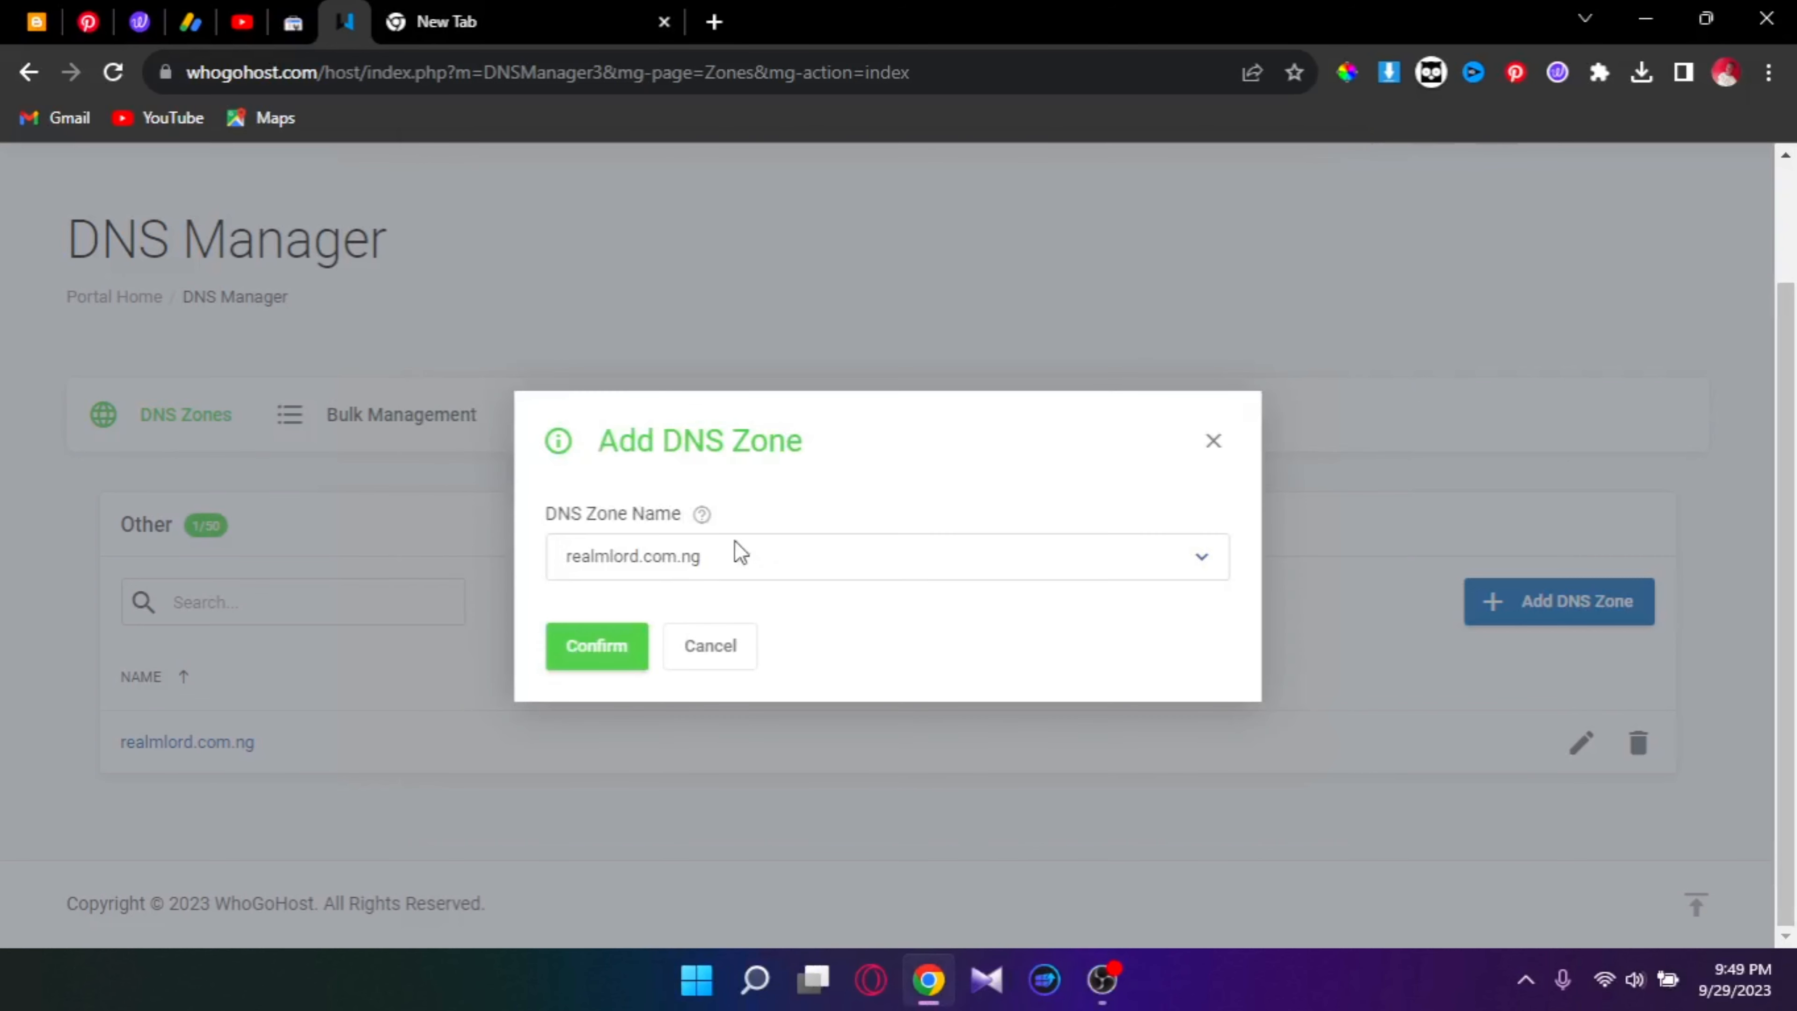
{"action": "left_click", "coordinate": [740, 551]}
{"action": "left_click", "coordinate": [699, 676]}
{"action": "left_click", "coordinate": [602, 647]}
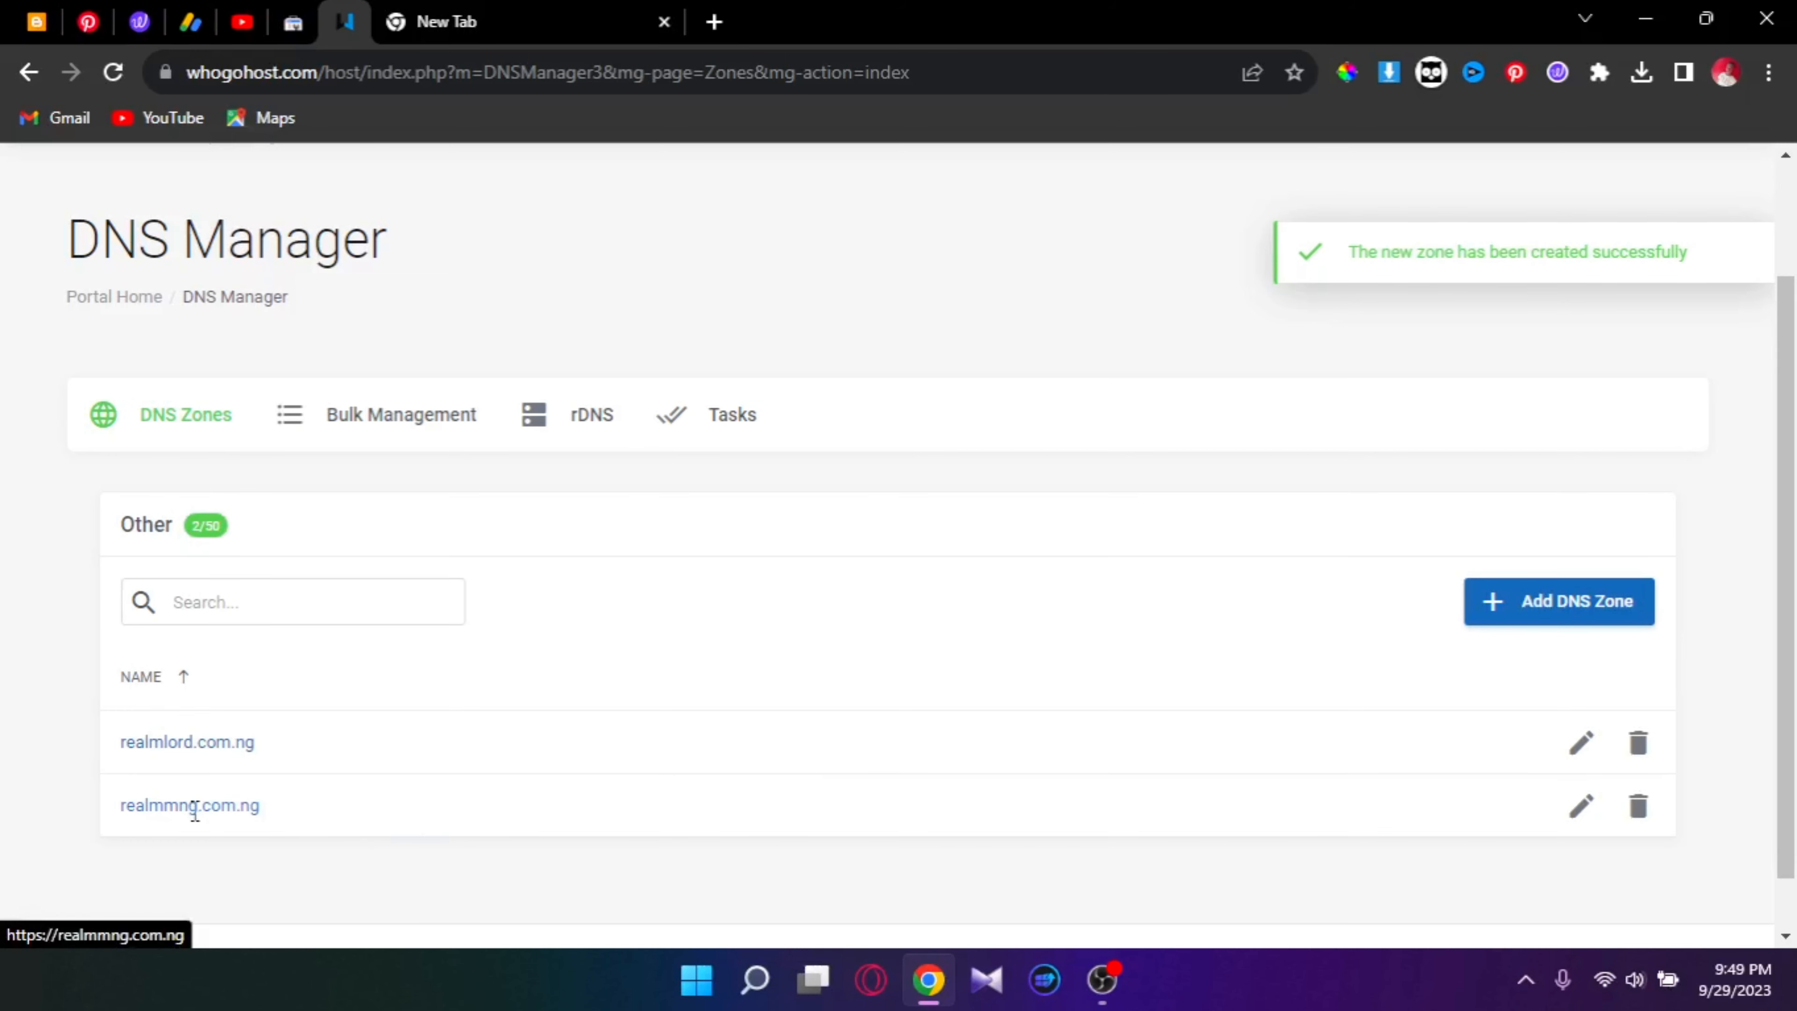
Step: Open the realmmng.com.ng site, copy its web address, and return to Blogger
{"action": "right_click", "coordinate": [319, 814]}
{"action": "left_click", "coordinate": [252, 812]}
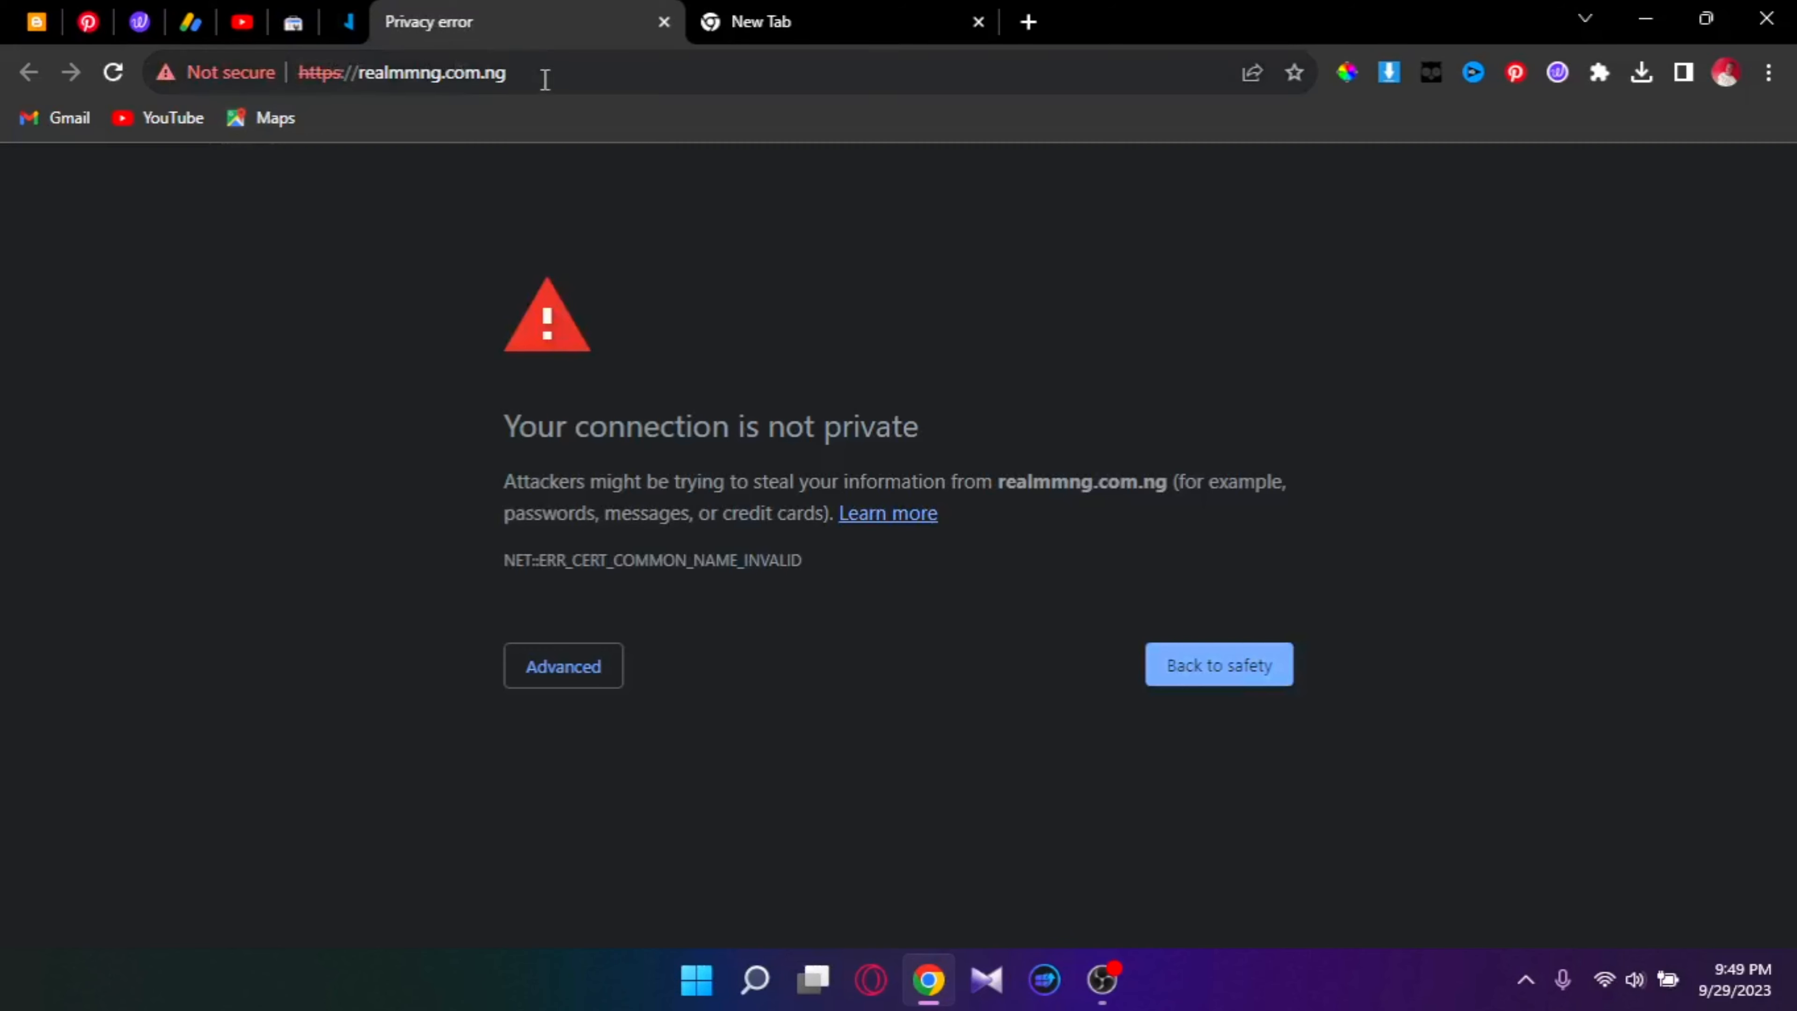
{"action": "right_click", "coordinate": [544, 79]}
{"action": "key", "text": "ctrl+c"}
{"action": "left_click", "coordinate": [640, 259]}
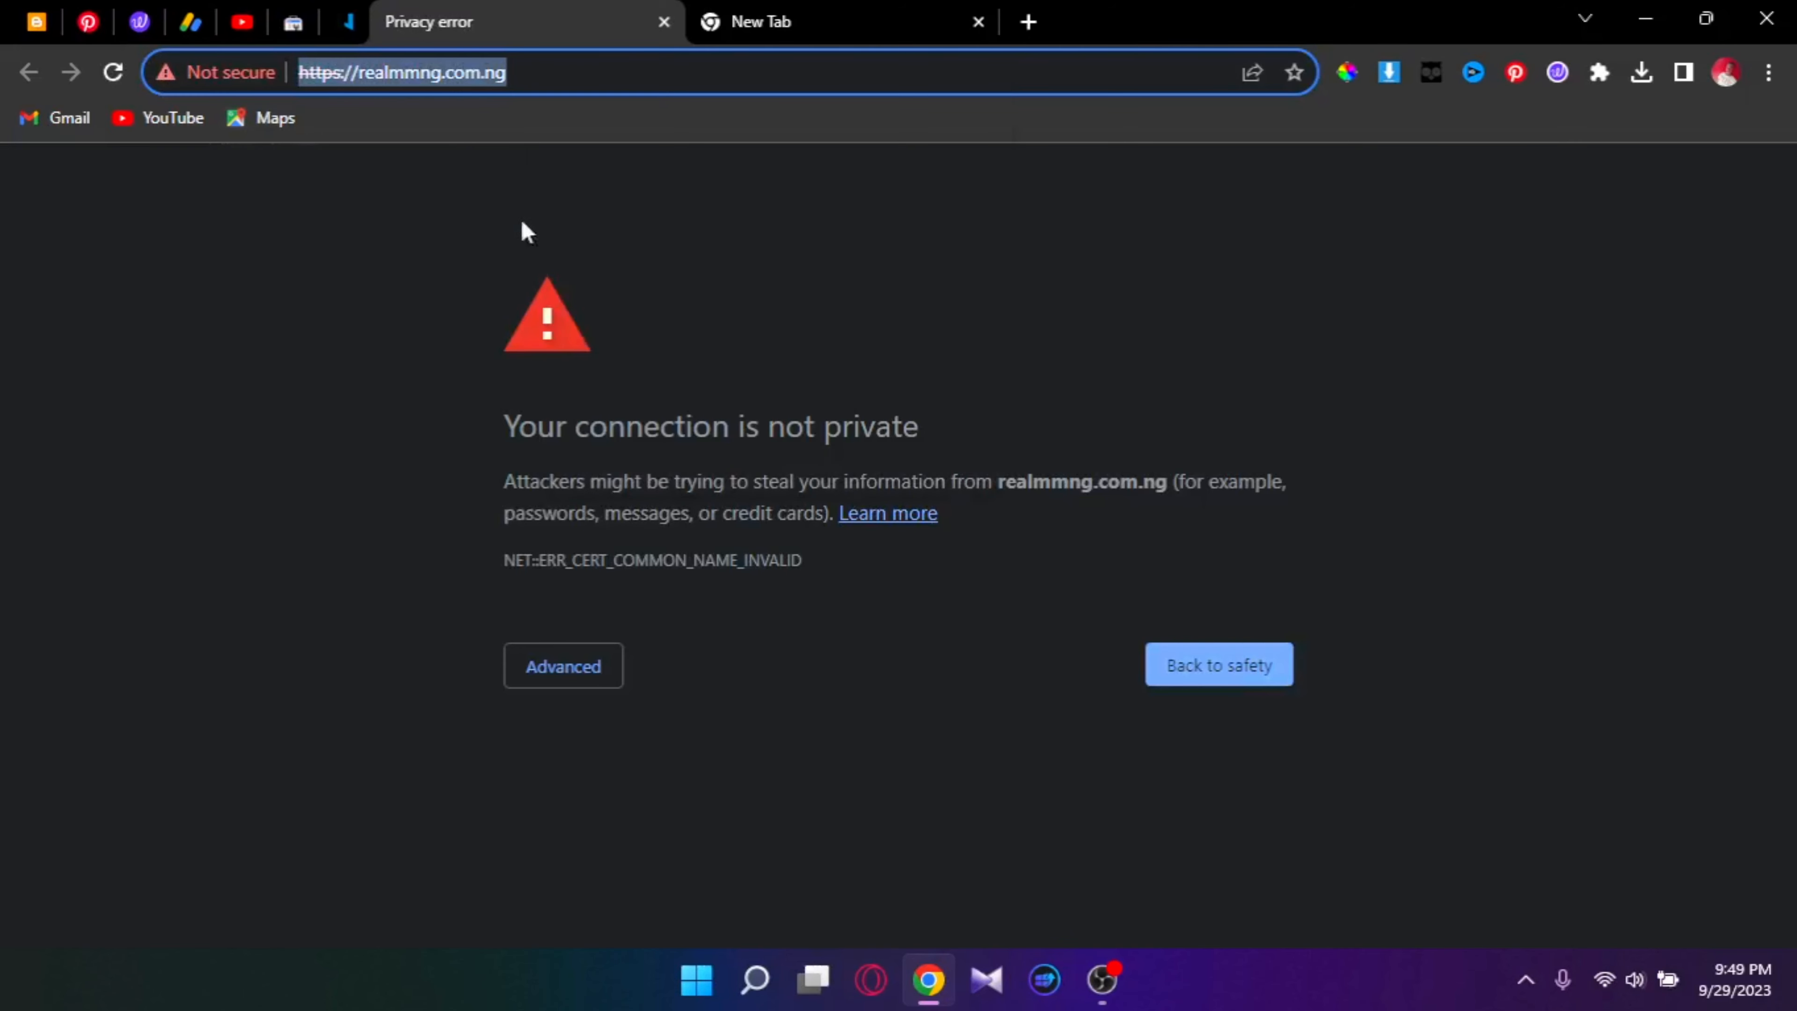
{"action": "left_click", "coordinate": [37, 21]}
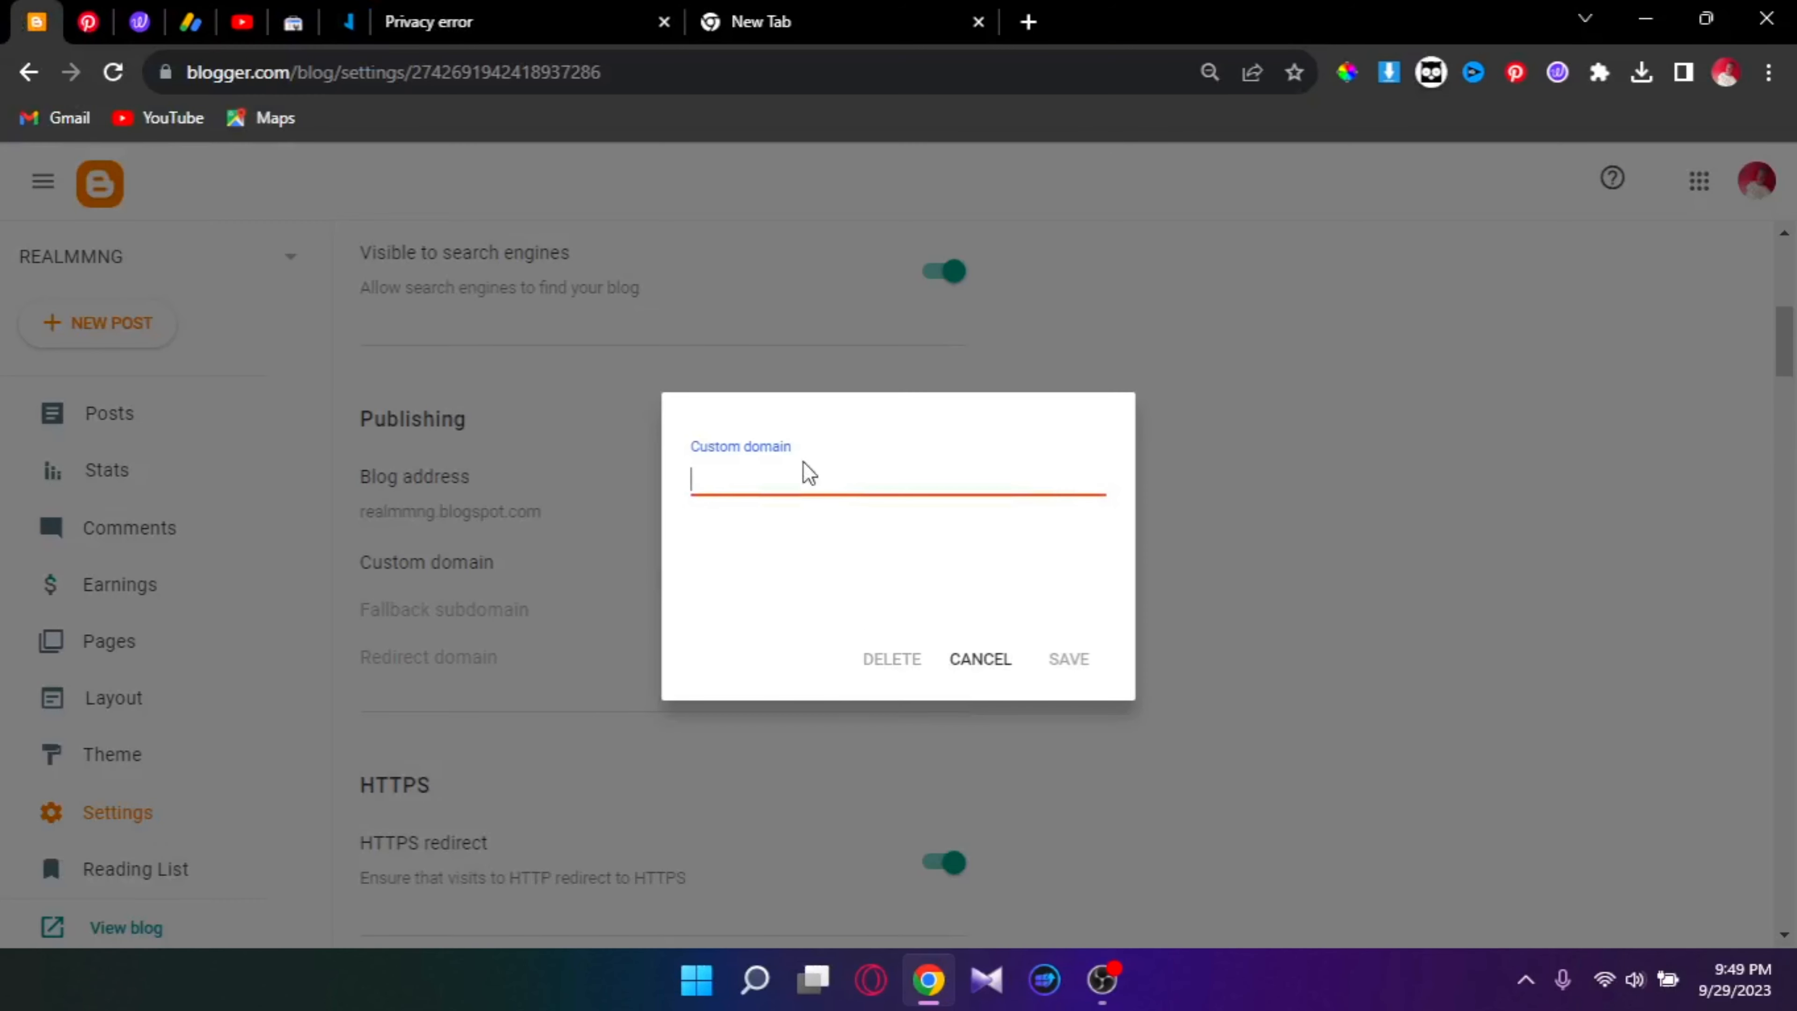
{"action": "right_click", "coordinate": [790, 471]}
{"action": "left_click", "coordinate": [889, 670]}
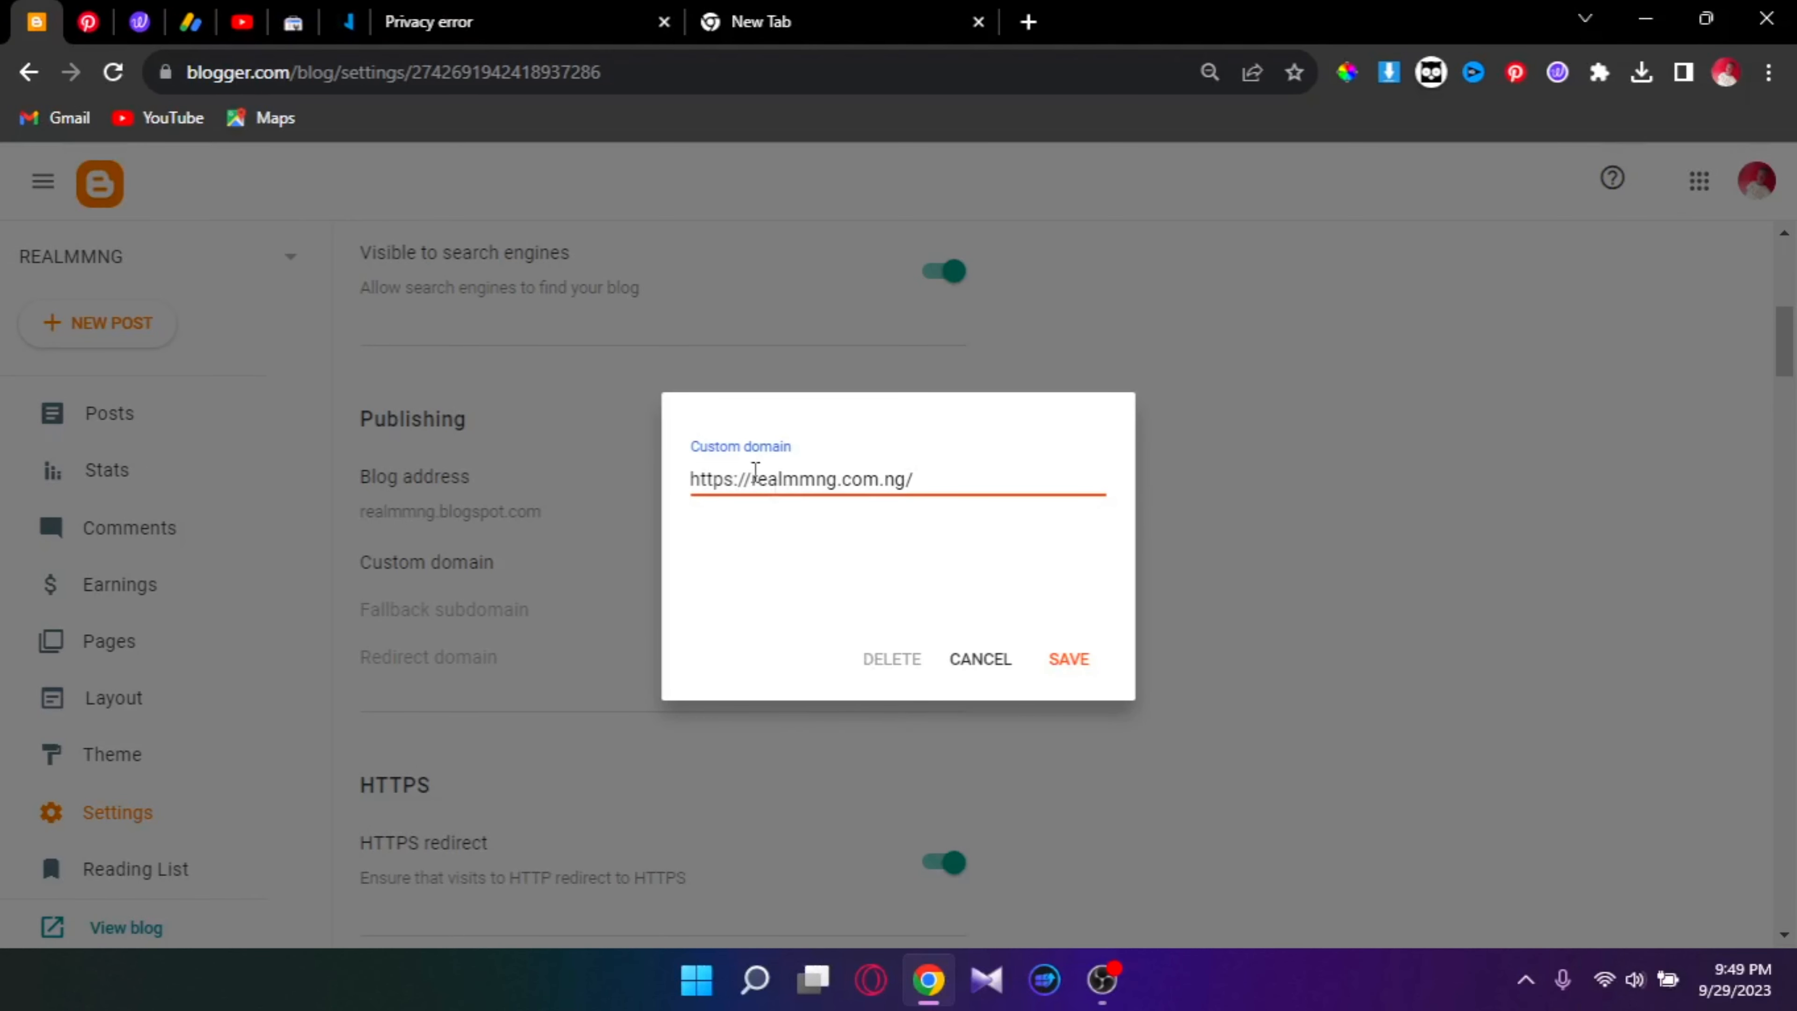
{"action": "left_click", "coordinate": [1079, 664]}
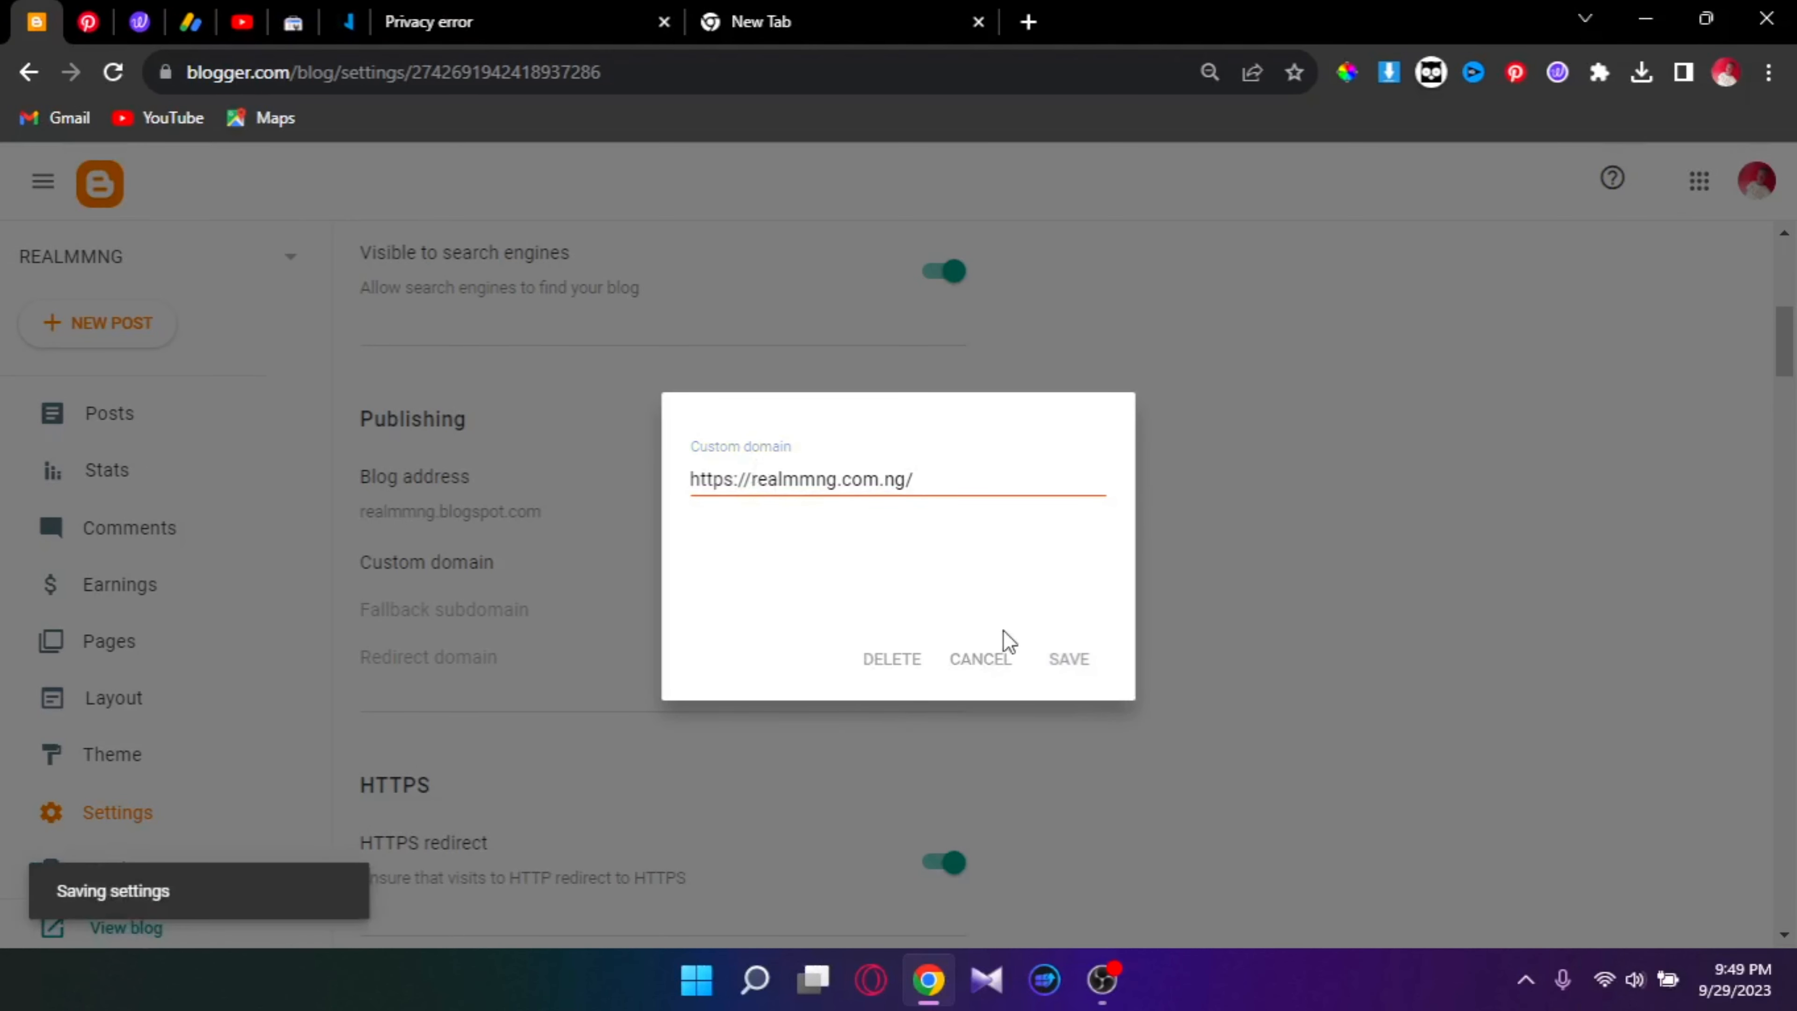
{"action": "left_click", "coordinate": [748, 482]}
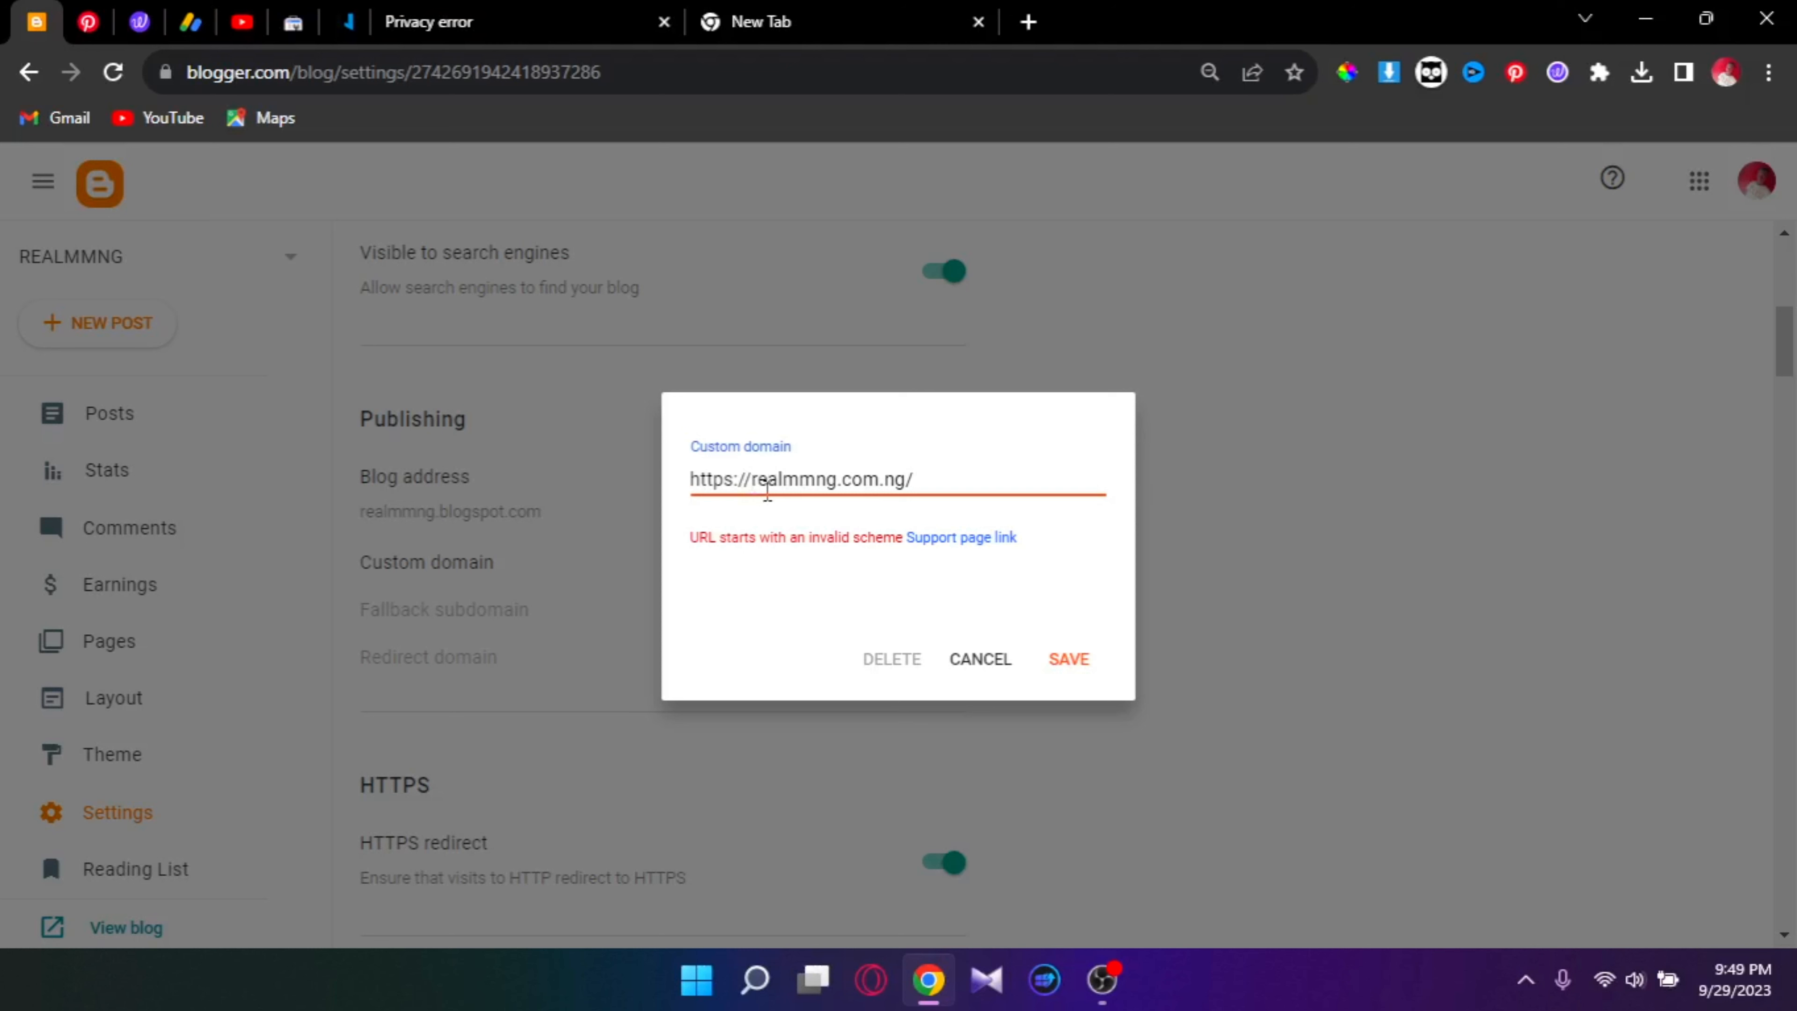
{"action": "key", "text": "BackSpace"}
{"action": "key", "text": "BackSpace"}
{"action": "key", "text": "BackSpace"}
{"action": "key", "text": "BackSpace"}
{"action": "key", "text": "BackSpace"}
{"action": "key", "text": "BackSpace"}
{"action": "key", "text": "BackSpace"}
{"action": "key", "text": "BackSpace"}
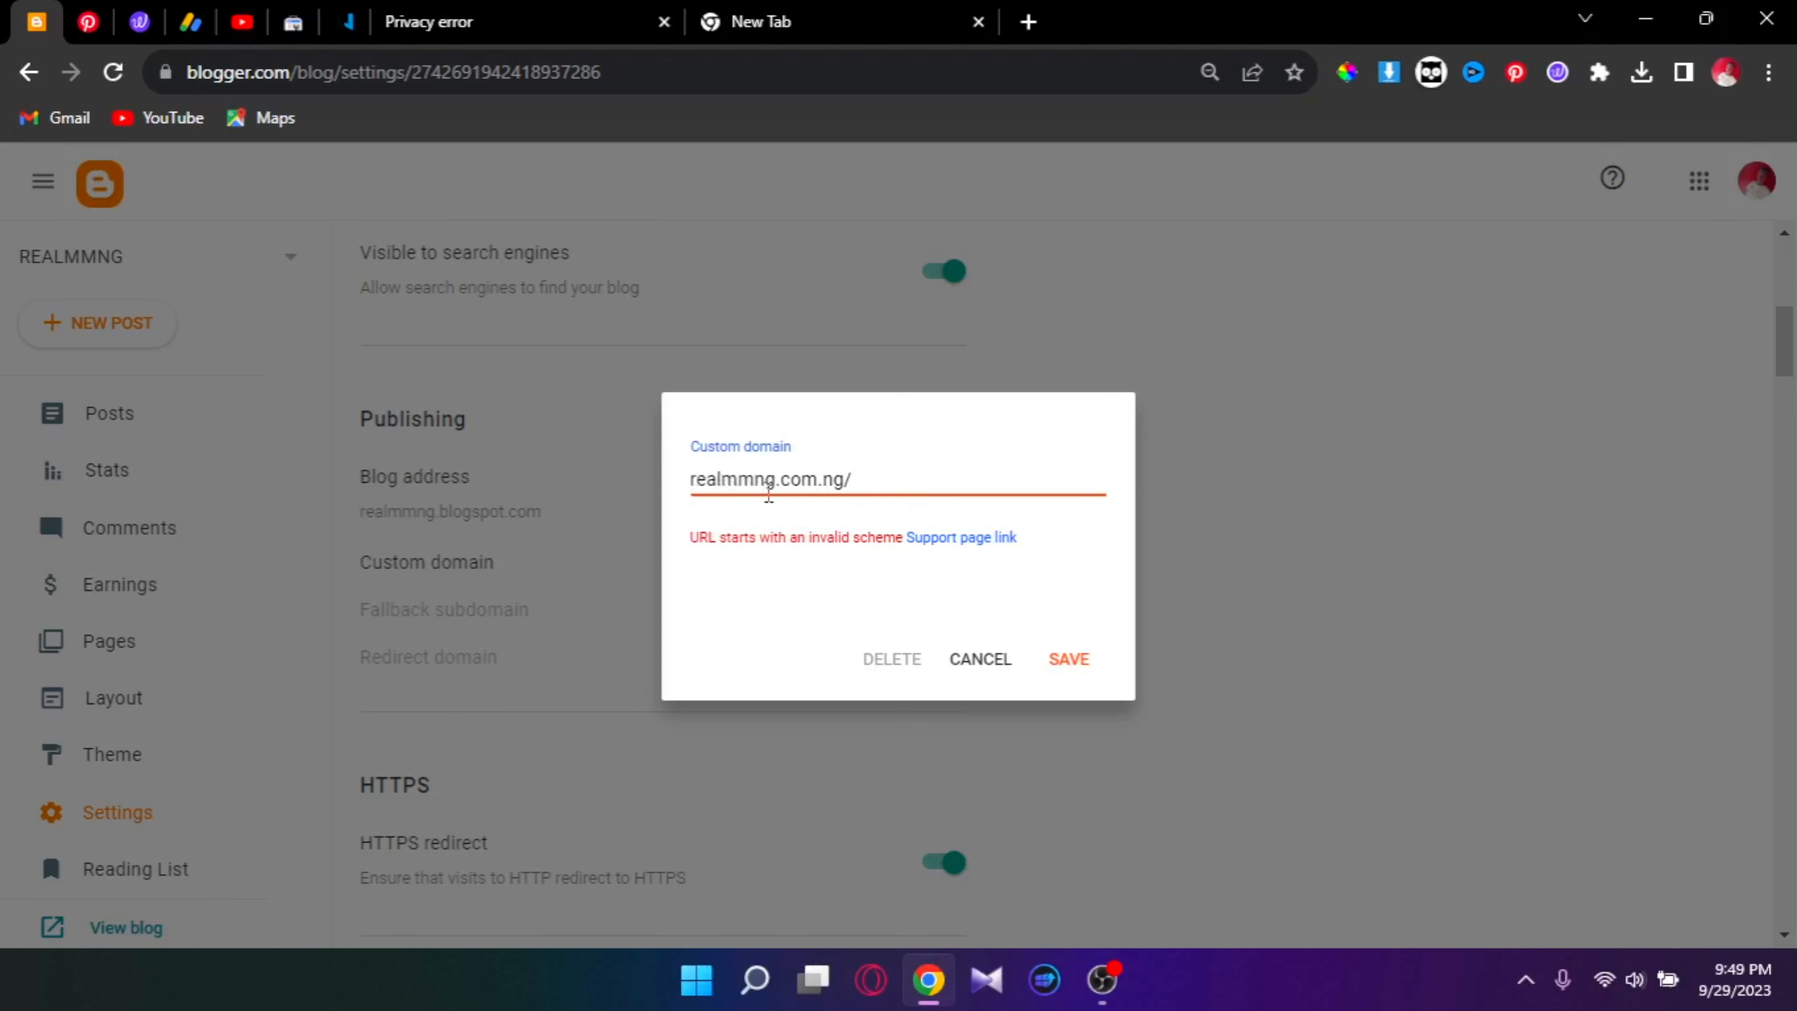
{"action": "type", "text": "www"}
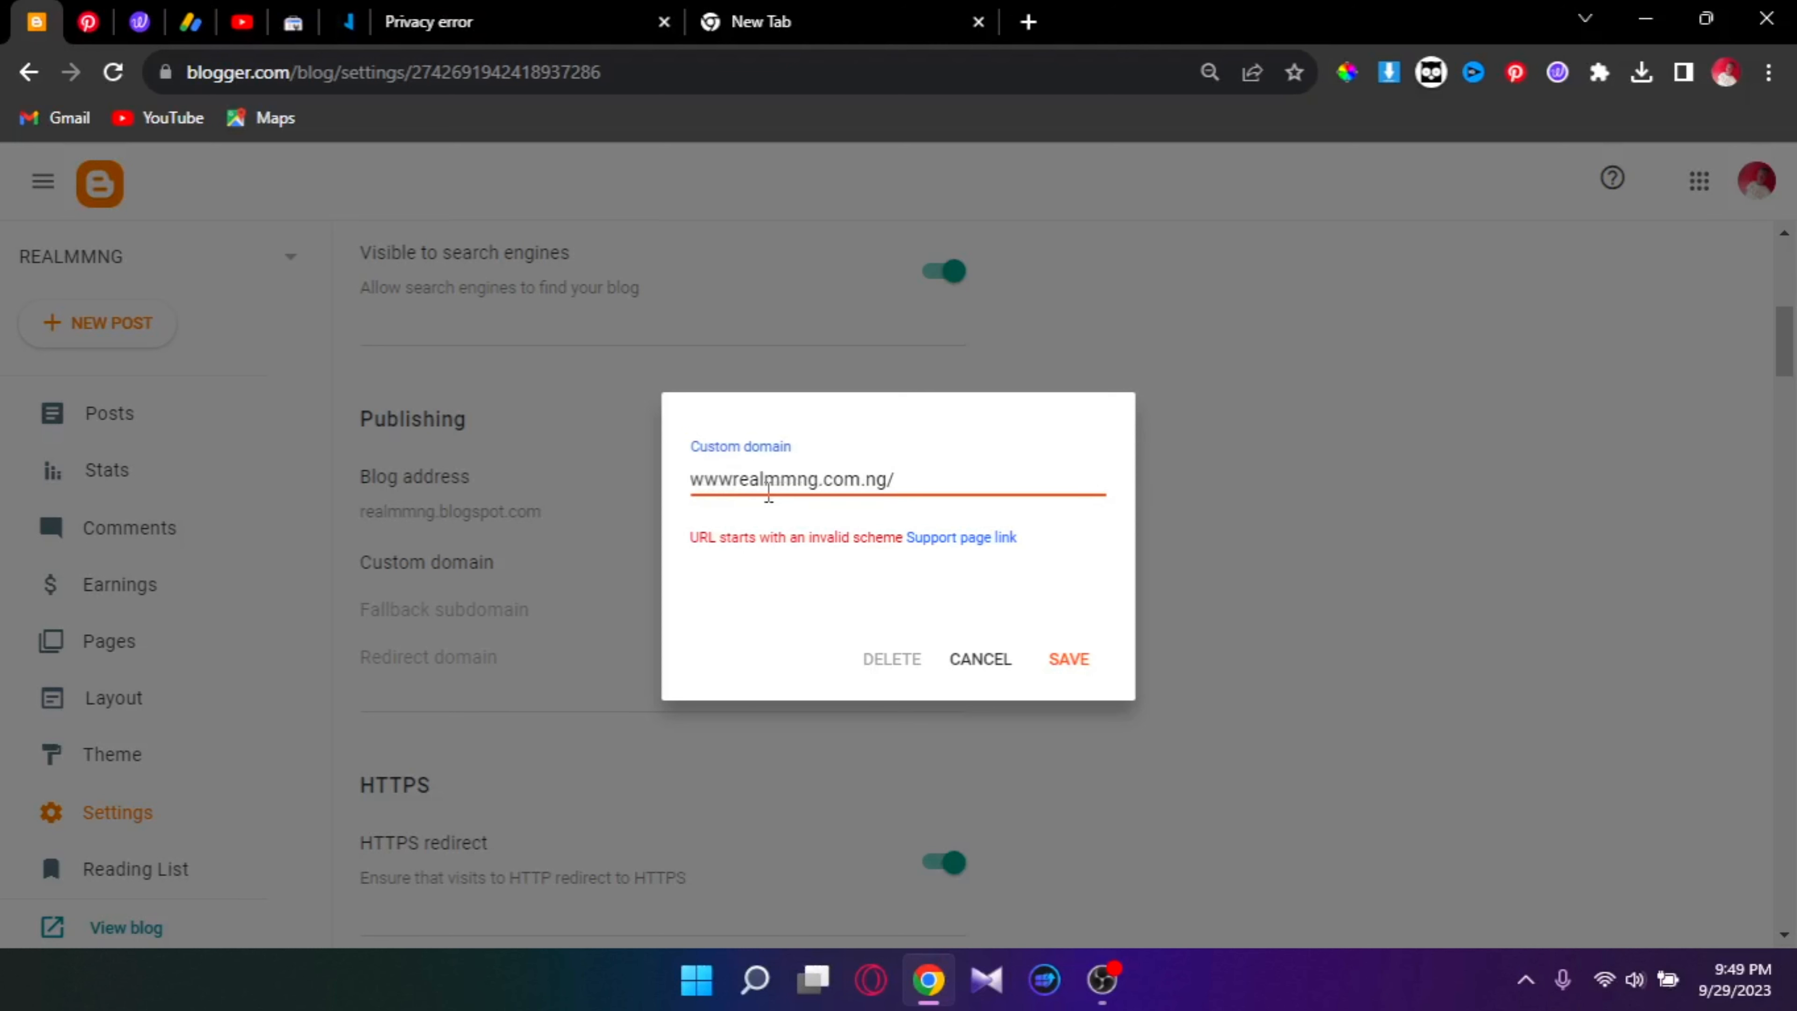
{"action": "type", "text": "."}
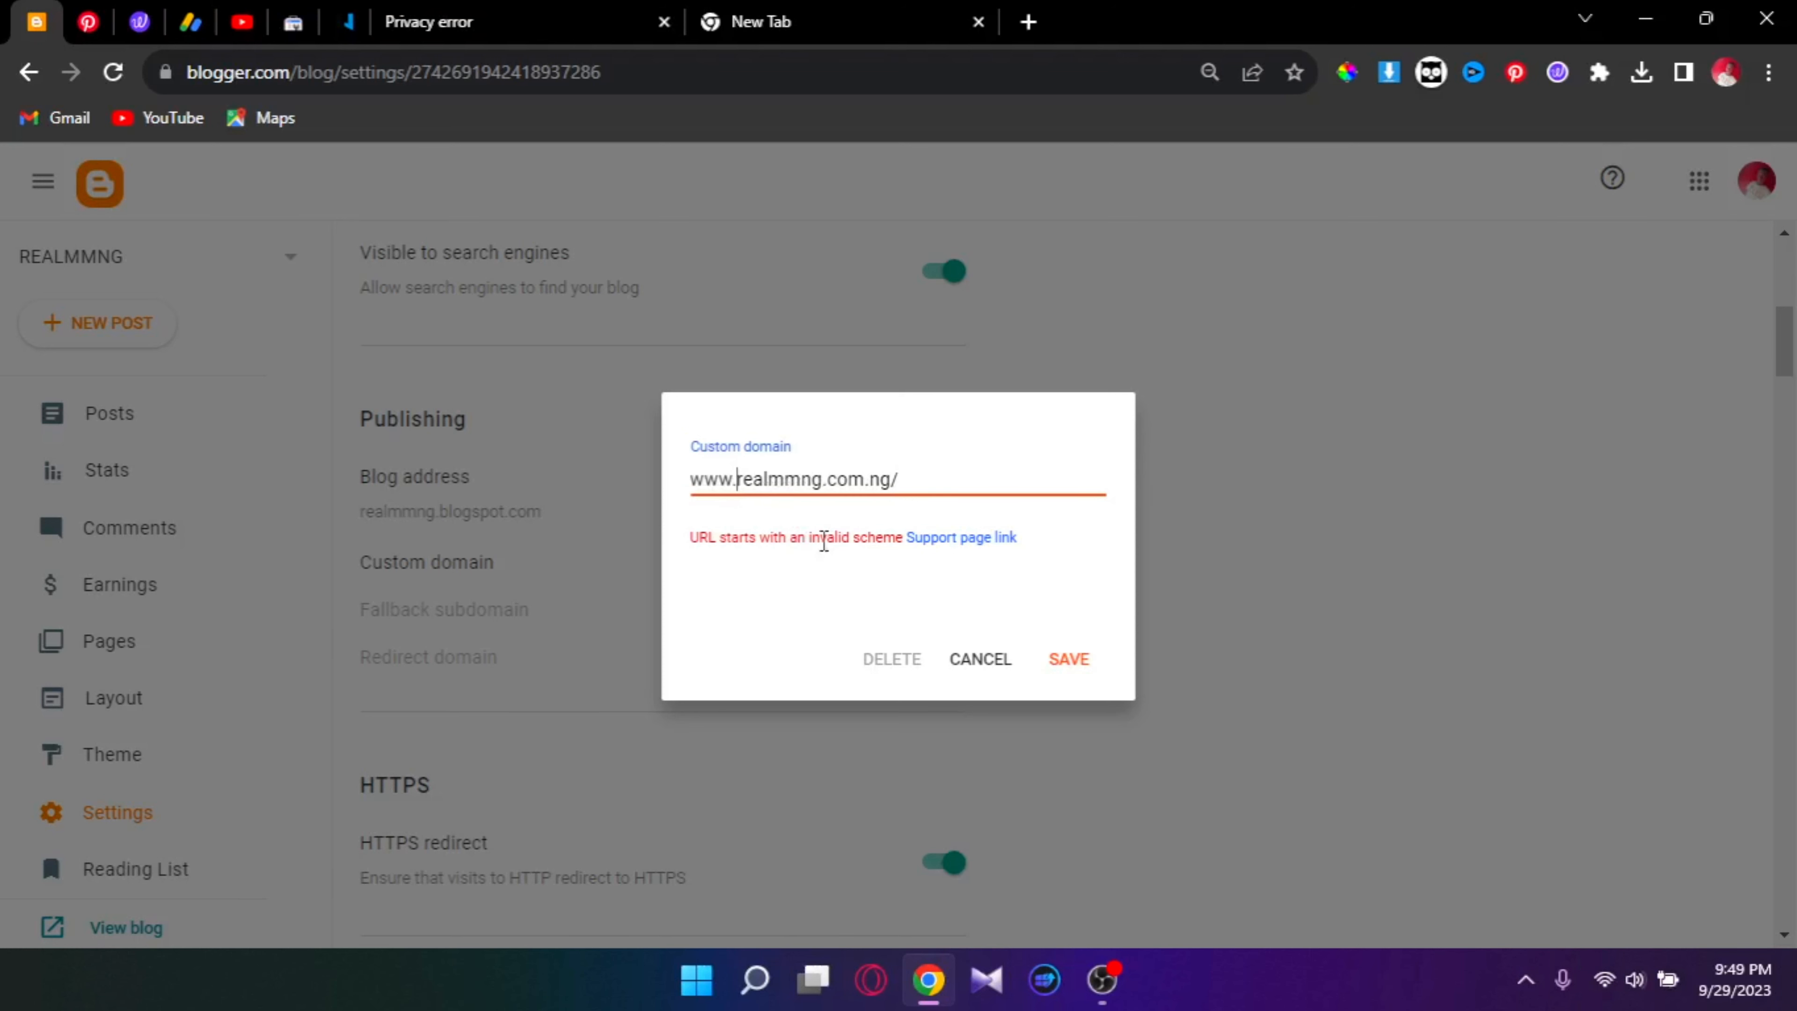
{"action": "left_click", "coordinate": [1070, 661]}
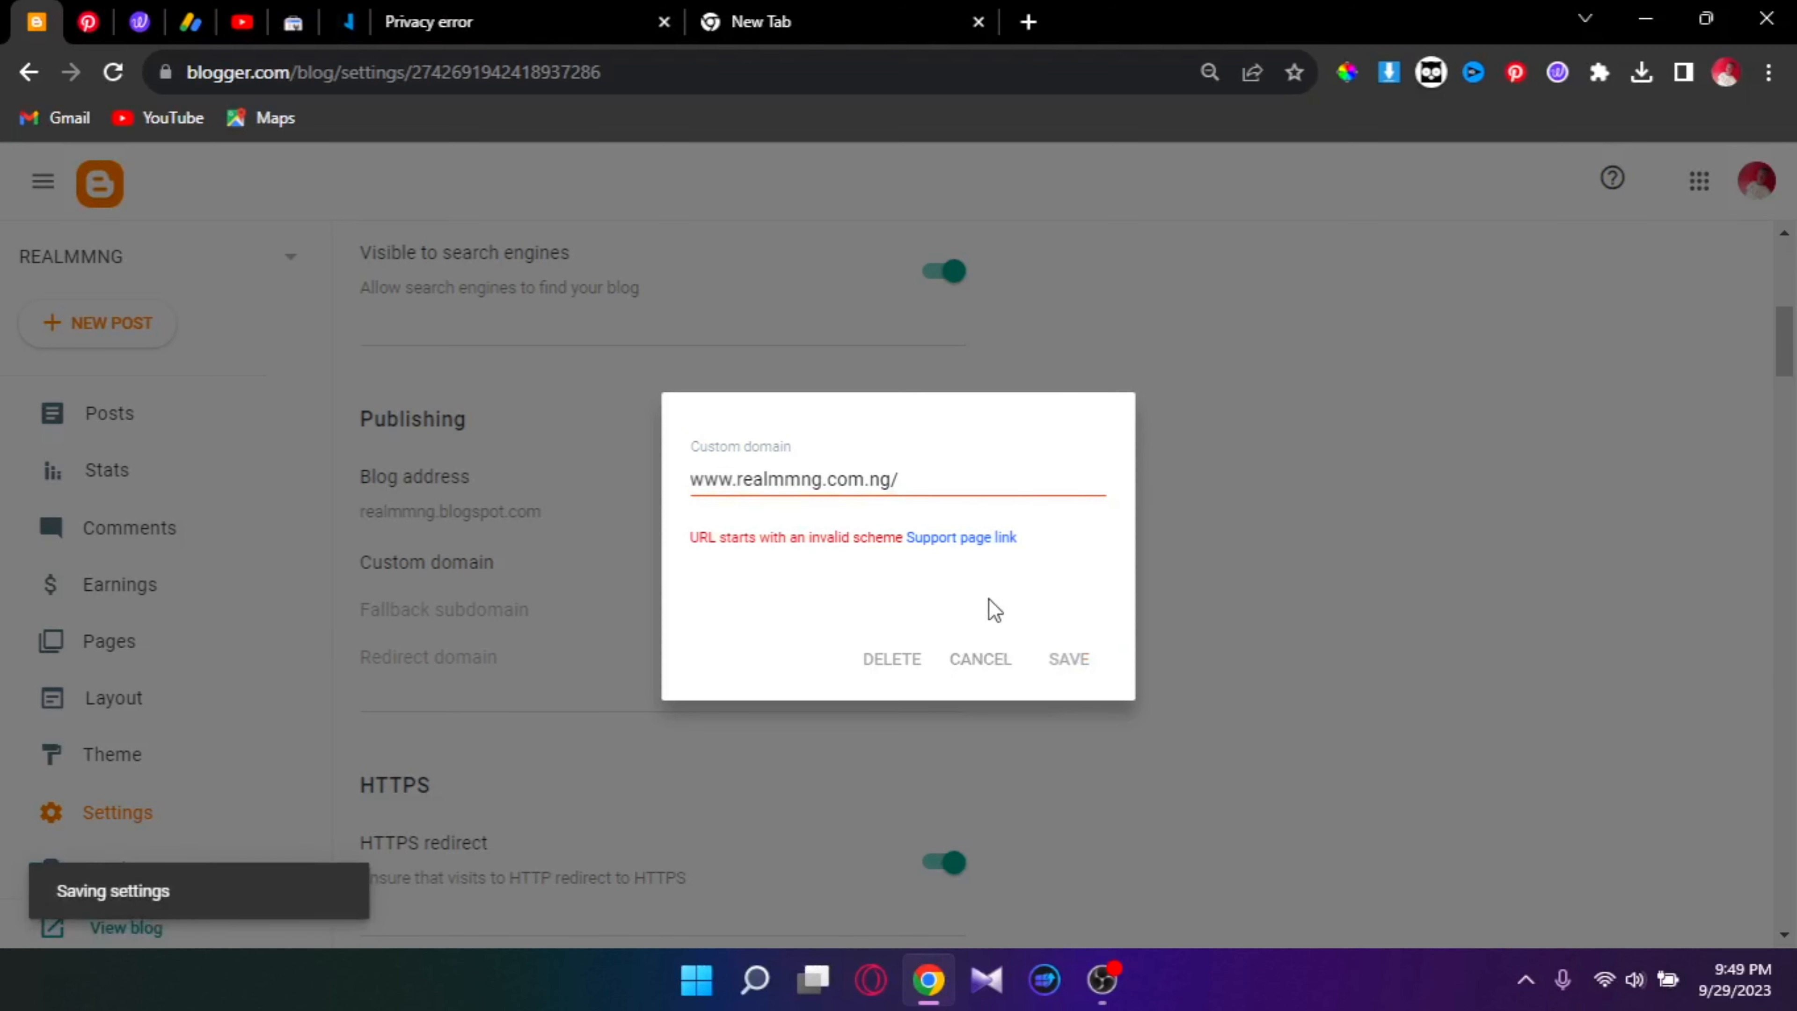
{"action": "left_click", "coordinate": [931, 473]}
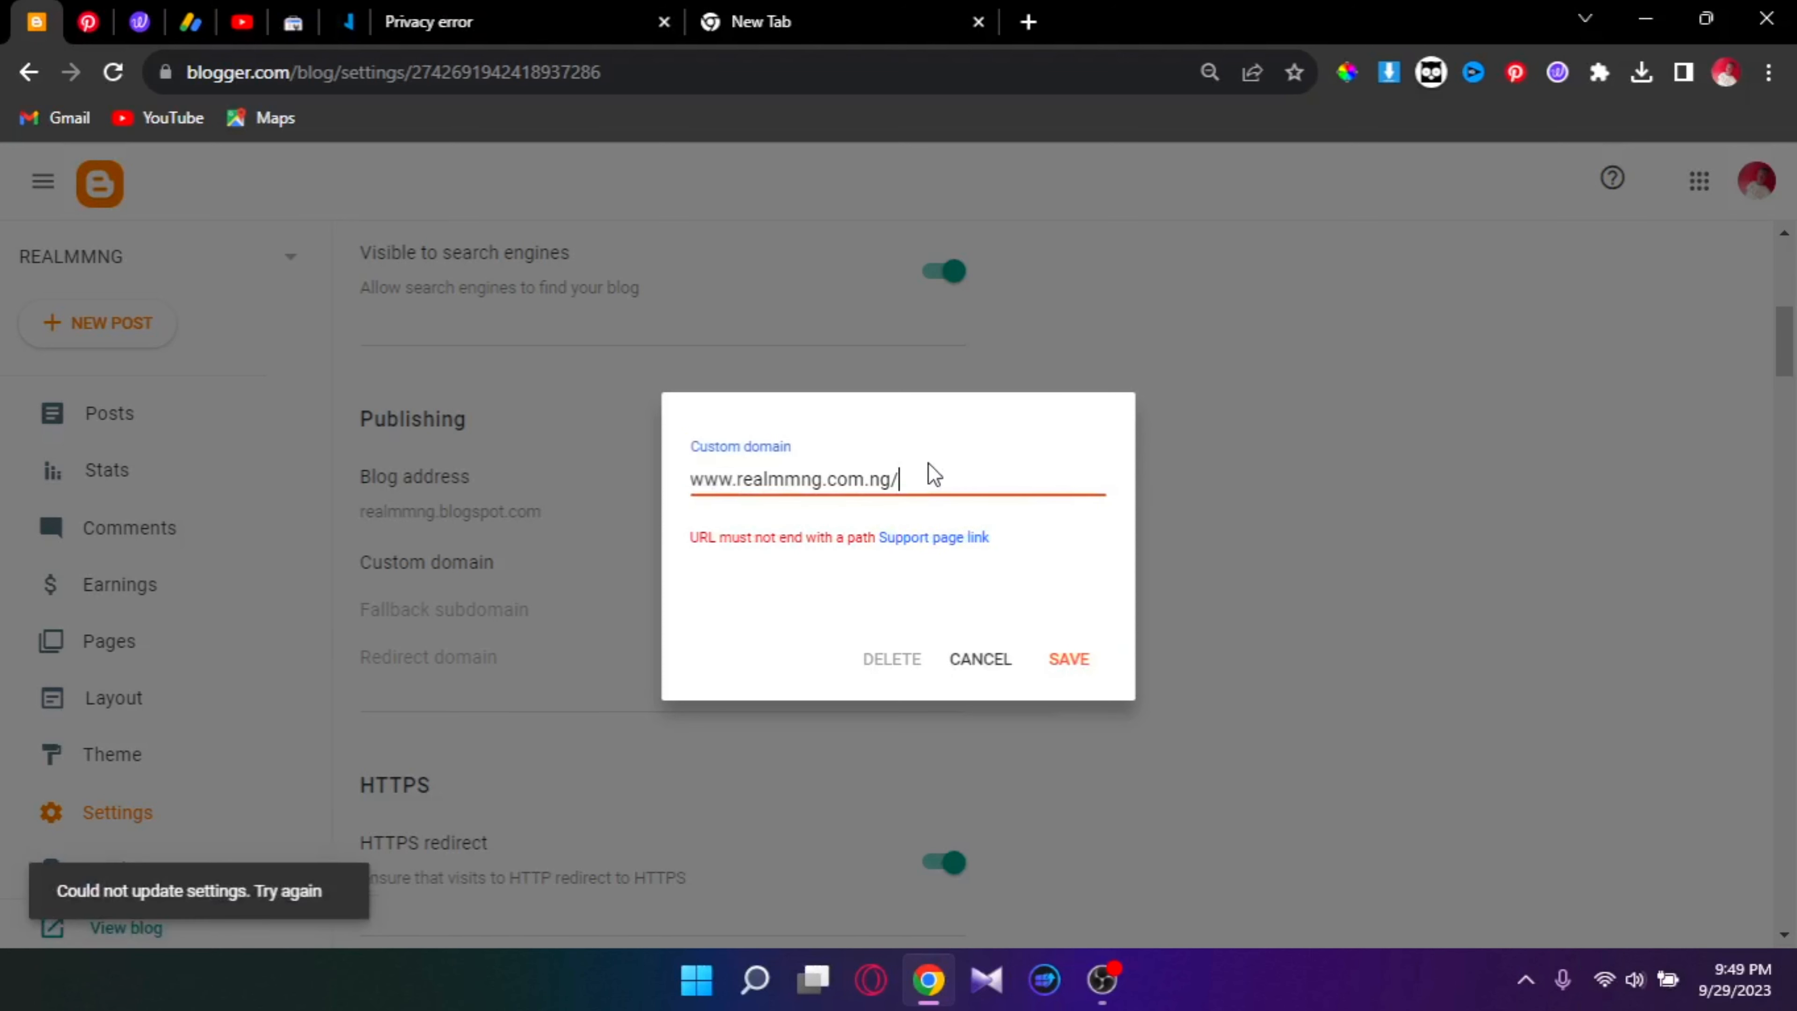
{"action": "key", "text": "BackSpace"}
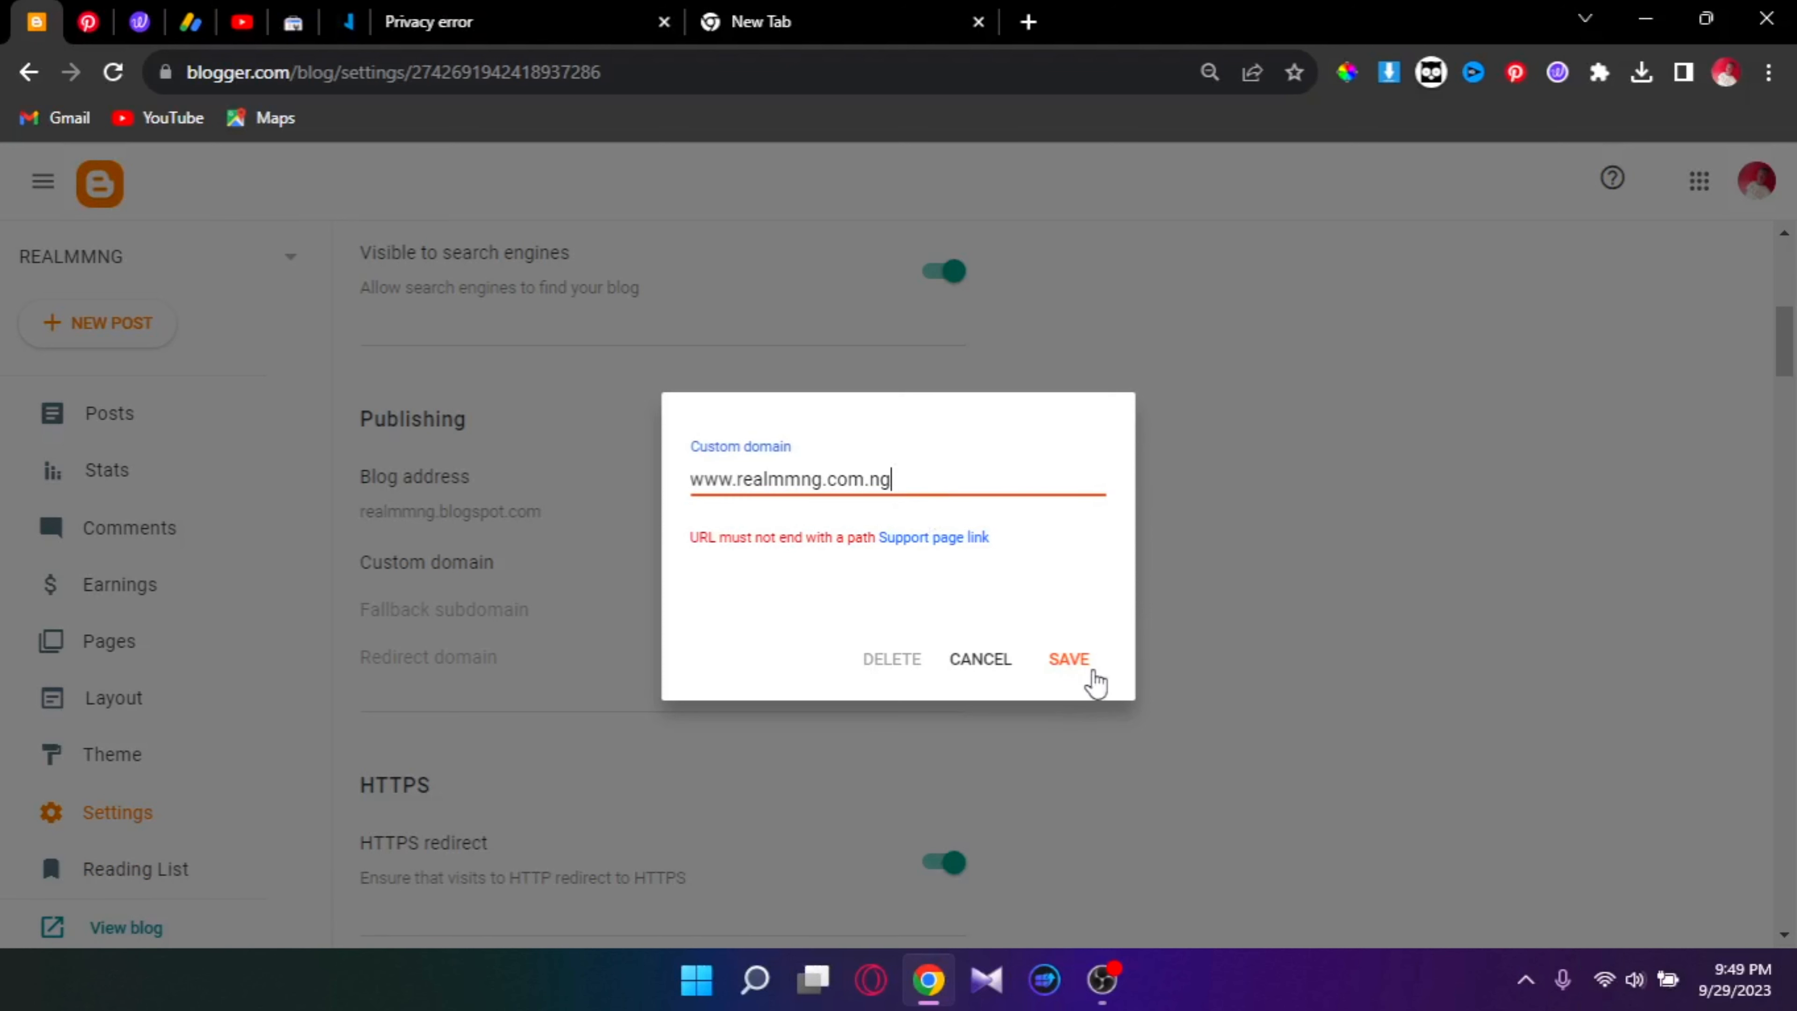
{"action": "left_click", "coordinate": [1093, 659]}
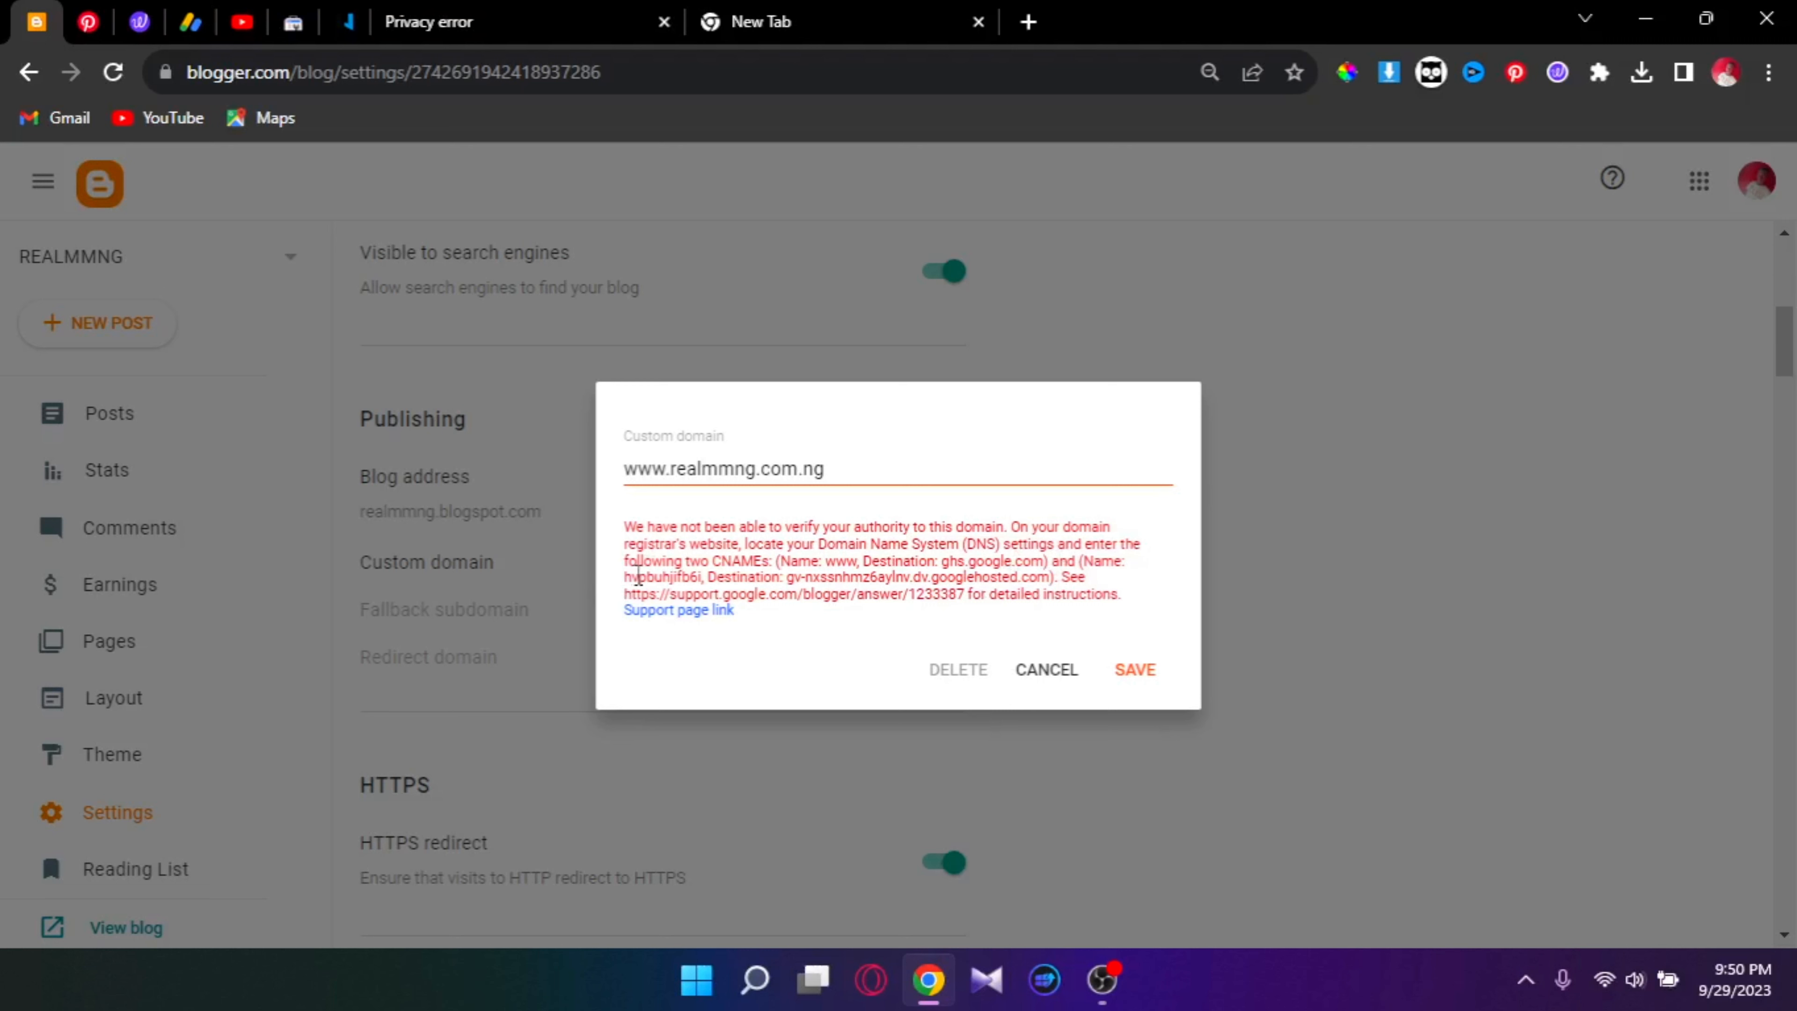
{"action": "left_click_drag", "start_coordinate": [622, 576], "coordinate": [1052, 578]}
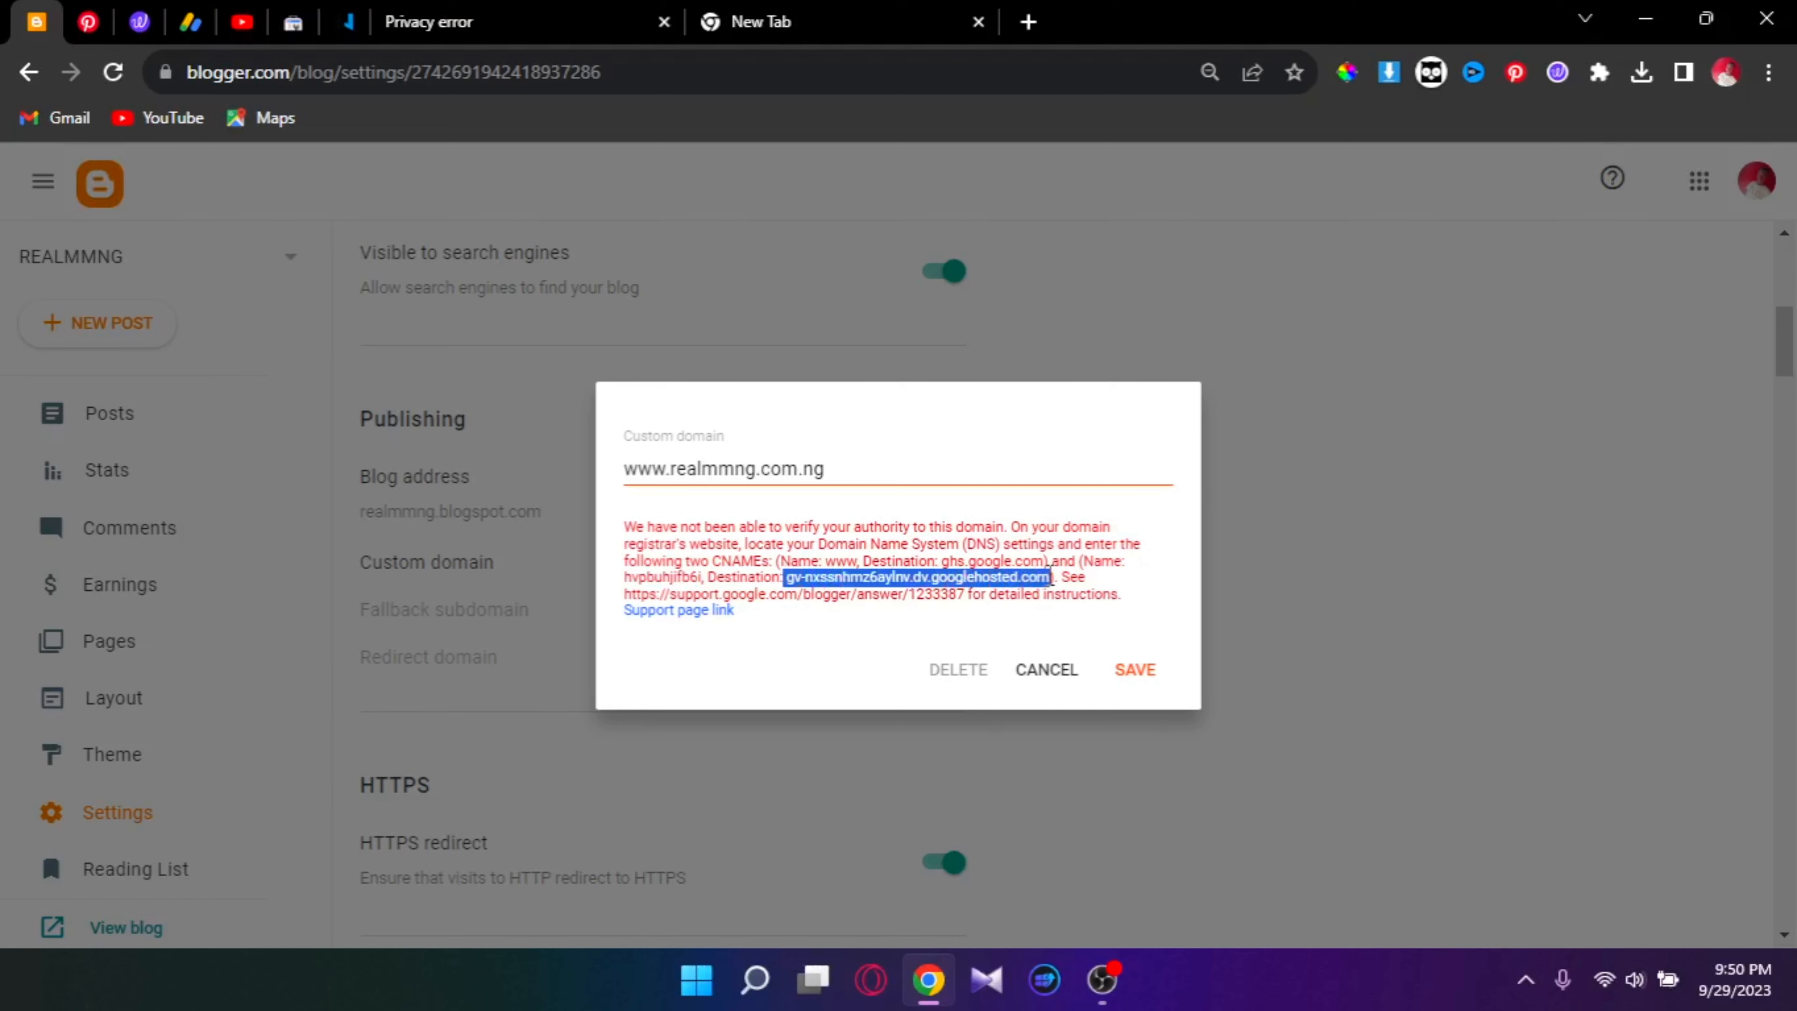
{"action": "left_click", "coordinate": [353, 20]}
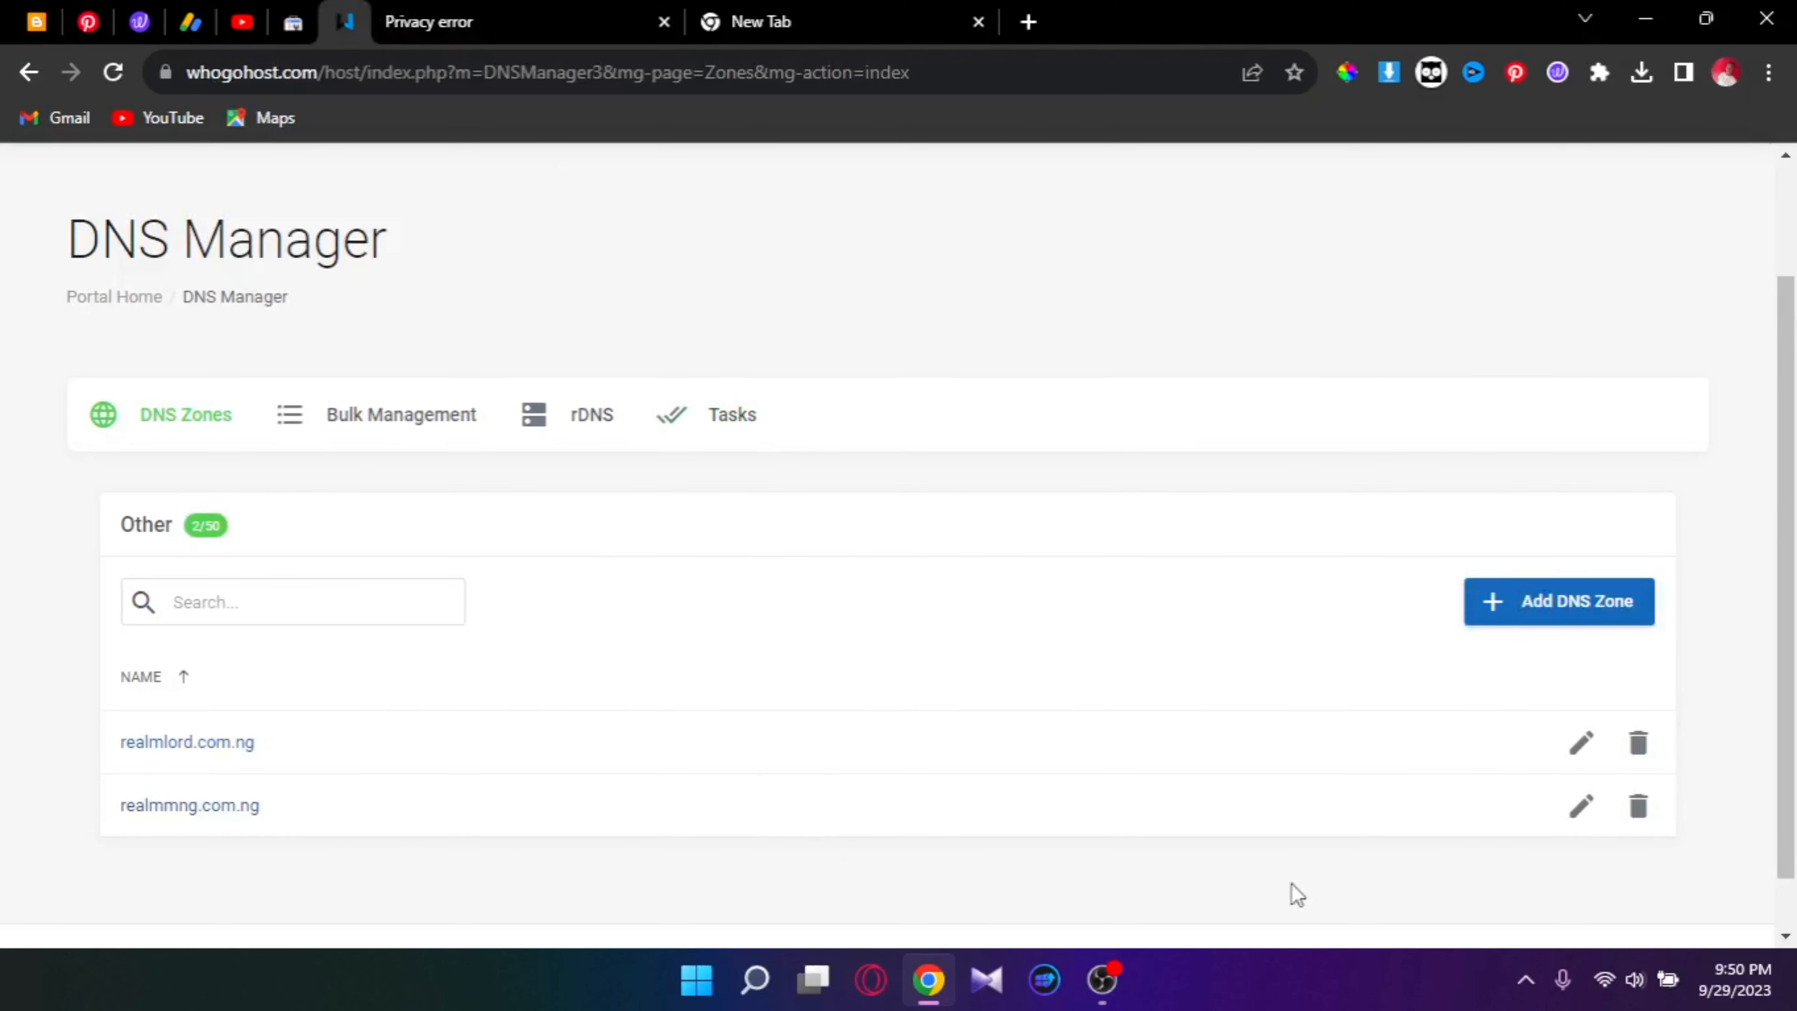
Step: Open the realmmng.com.ng zone for editing and look through its existing records
{"action": "left_click", "coordinate": [1585, 820]}
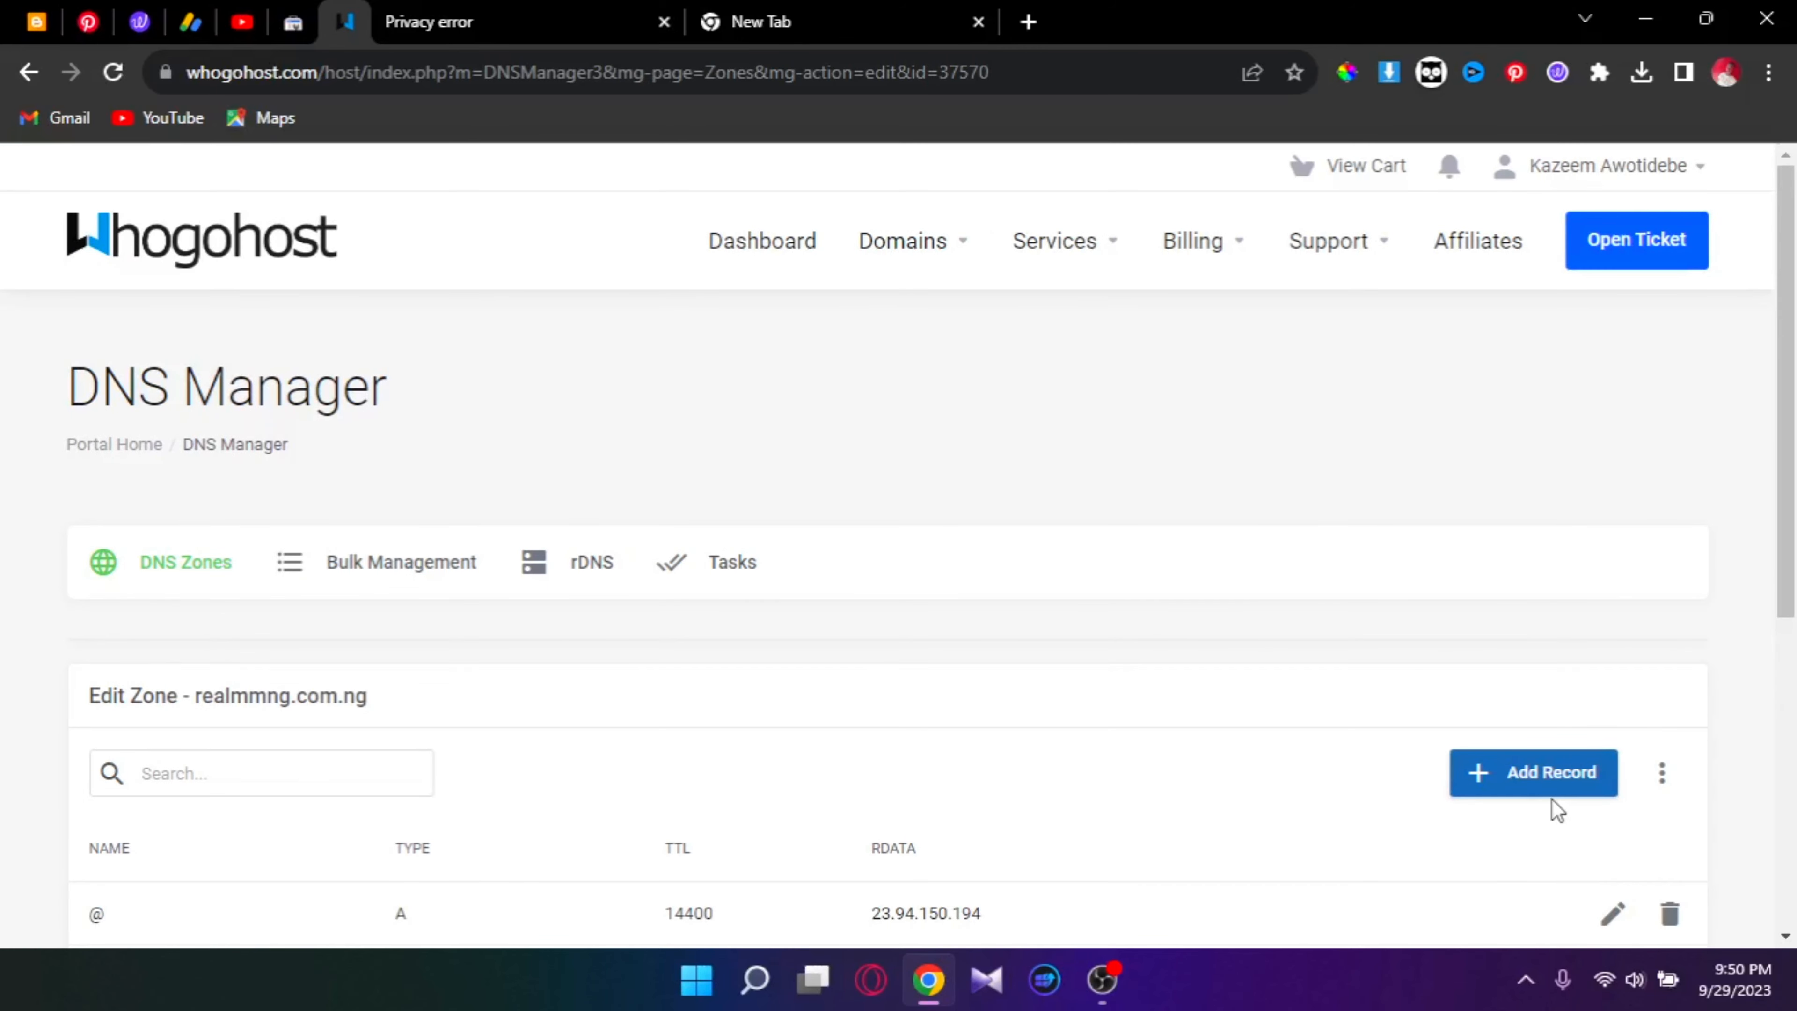
{"action": "scroll", "coordinate": [191, 544], "scroll_direction": "down", "scroll_amount": 4}
{"action": "scroll", "coordinate": [191, 544], "scroll_direction": "down", "scroll_amount": 3}
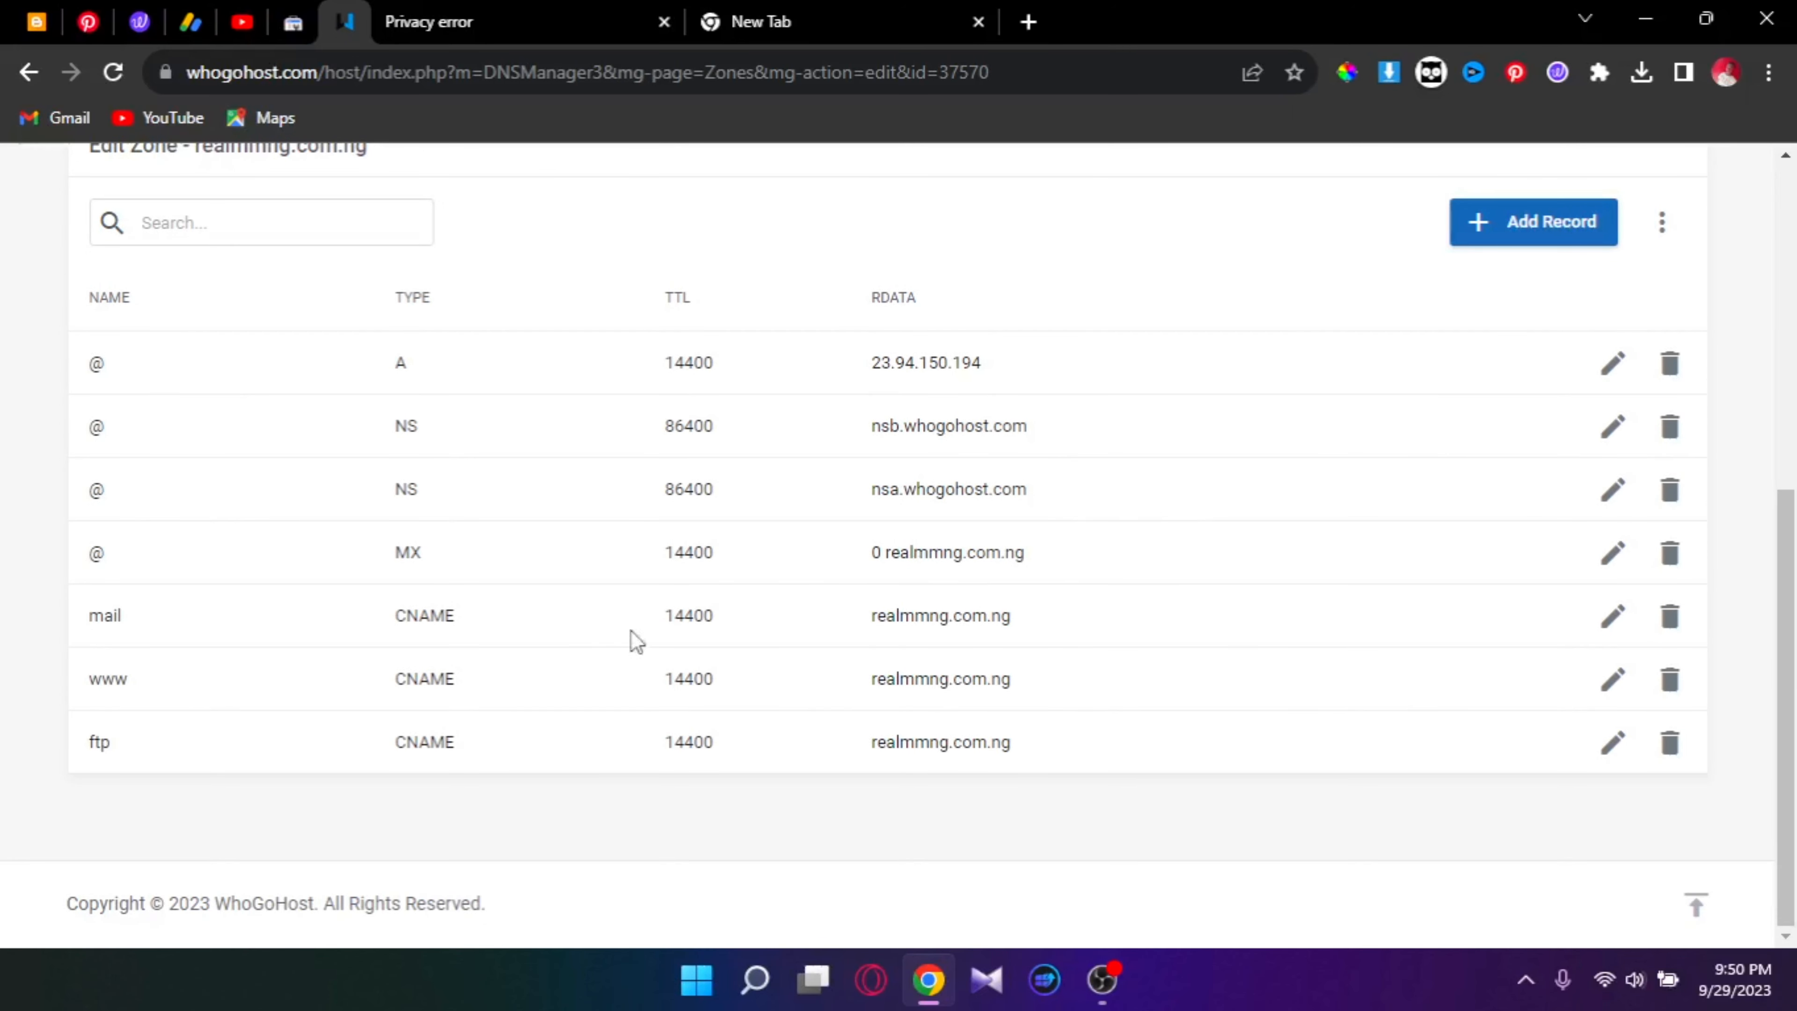
{"action": "left_click", "coordinate": [36, 21]}
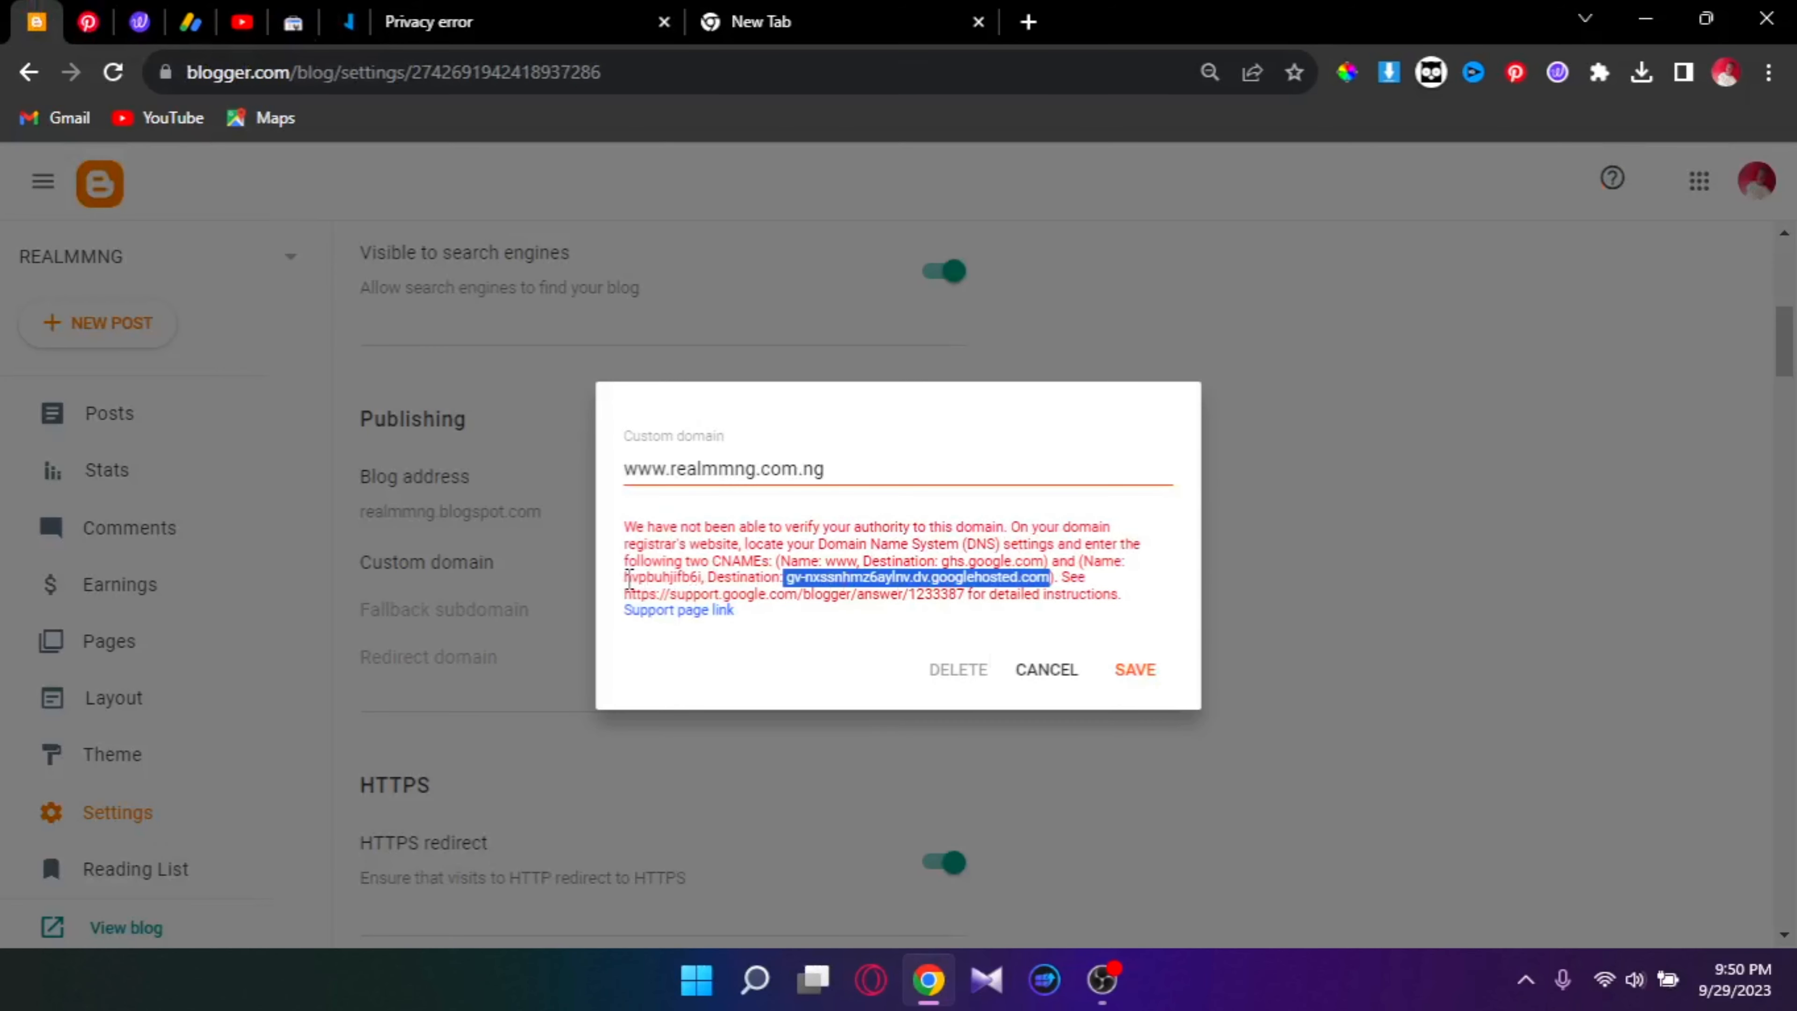
Step: Copy the verification CNAME record name from Blogger's error message
{"action": "left_click_drag", "start_coordinate": [627, 579], "coordinate": [704, 567]}
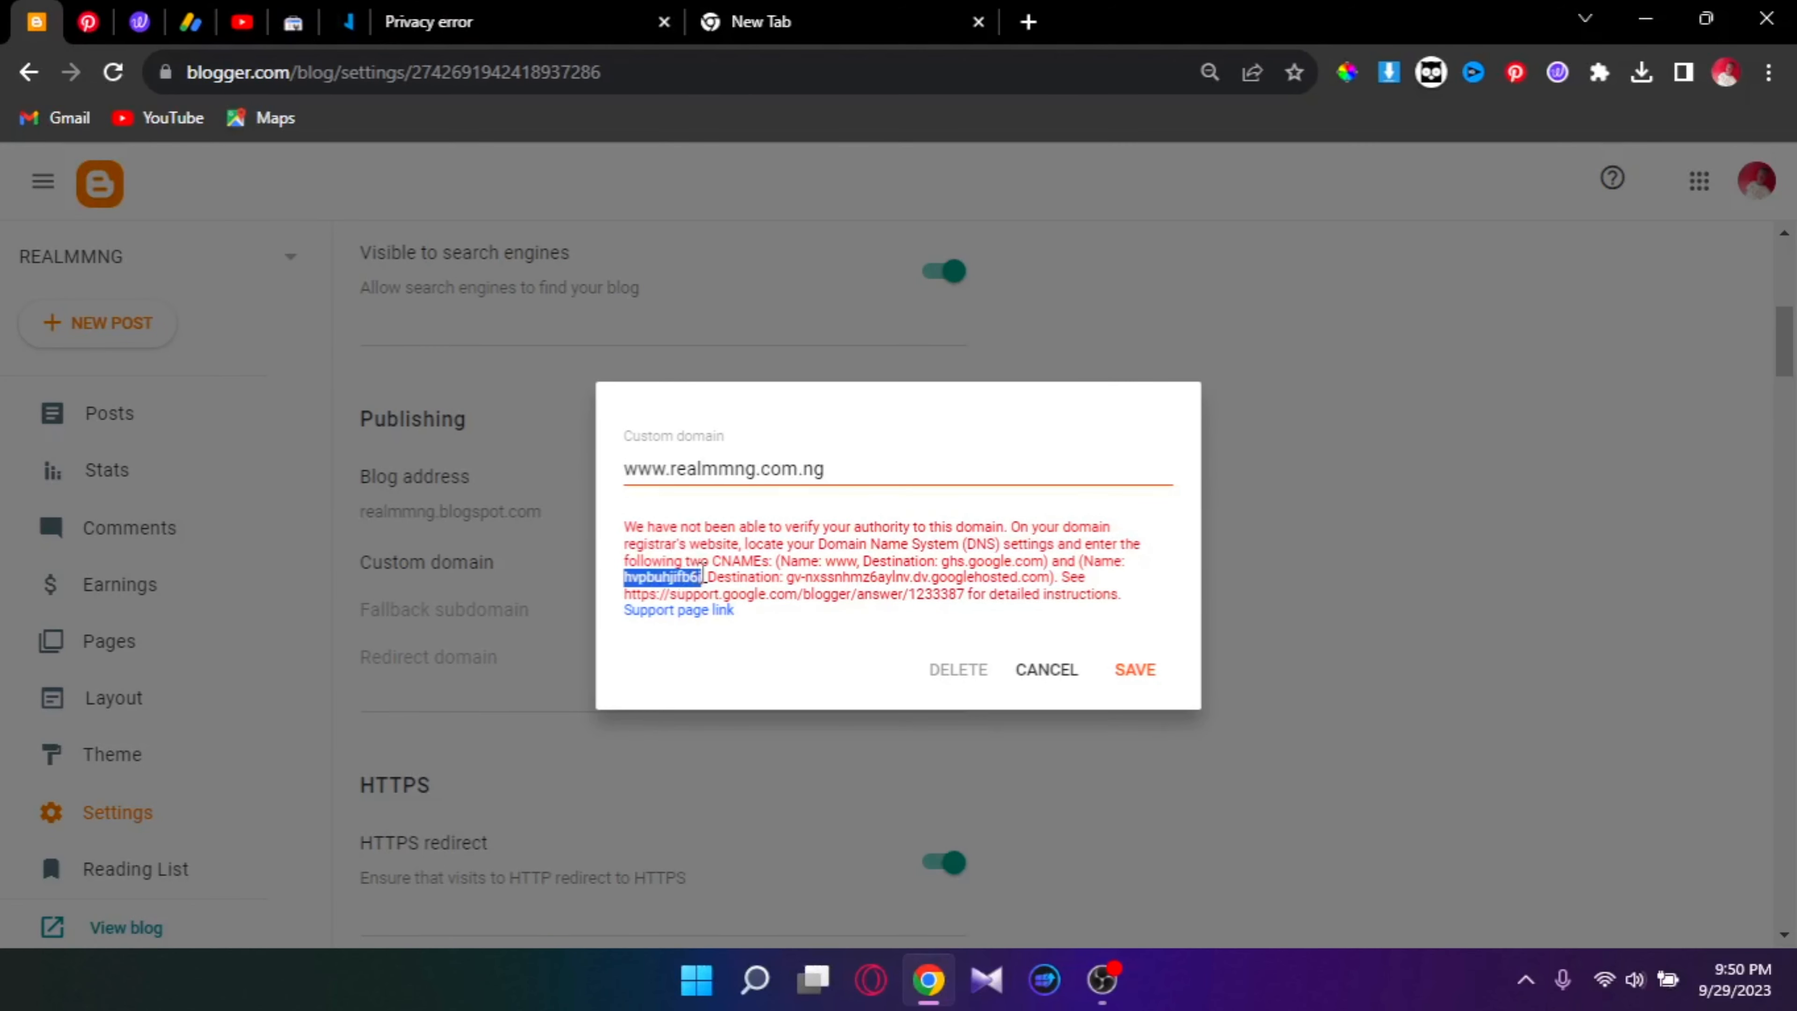
{"action": "right_click", "coordinate": [675, 572]}
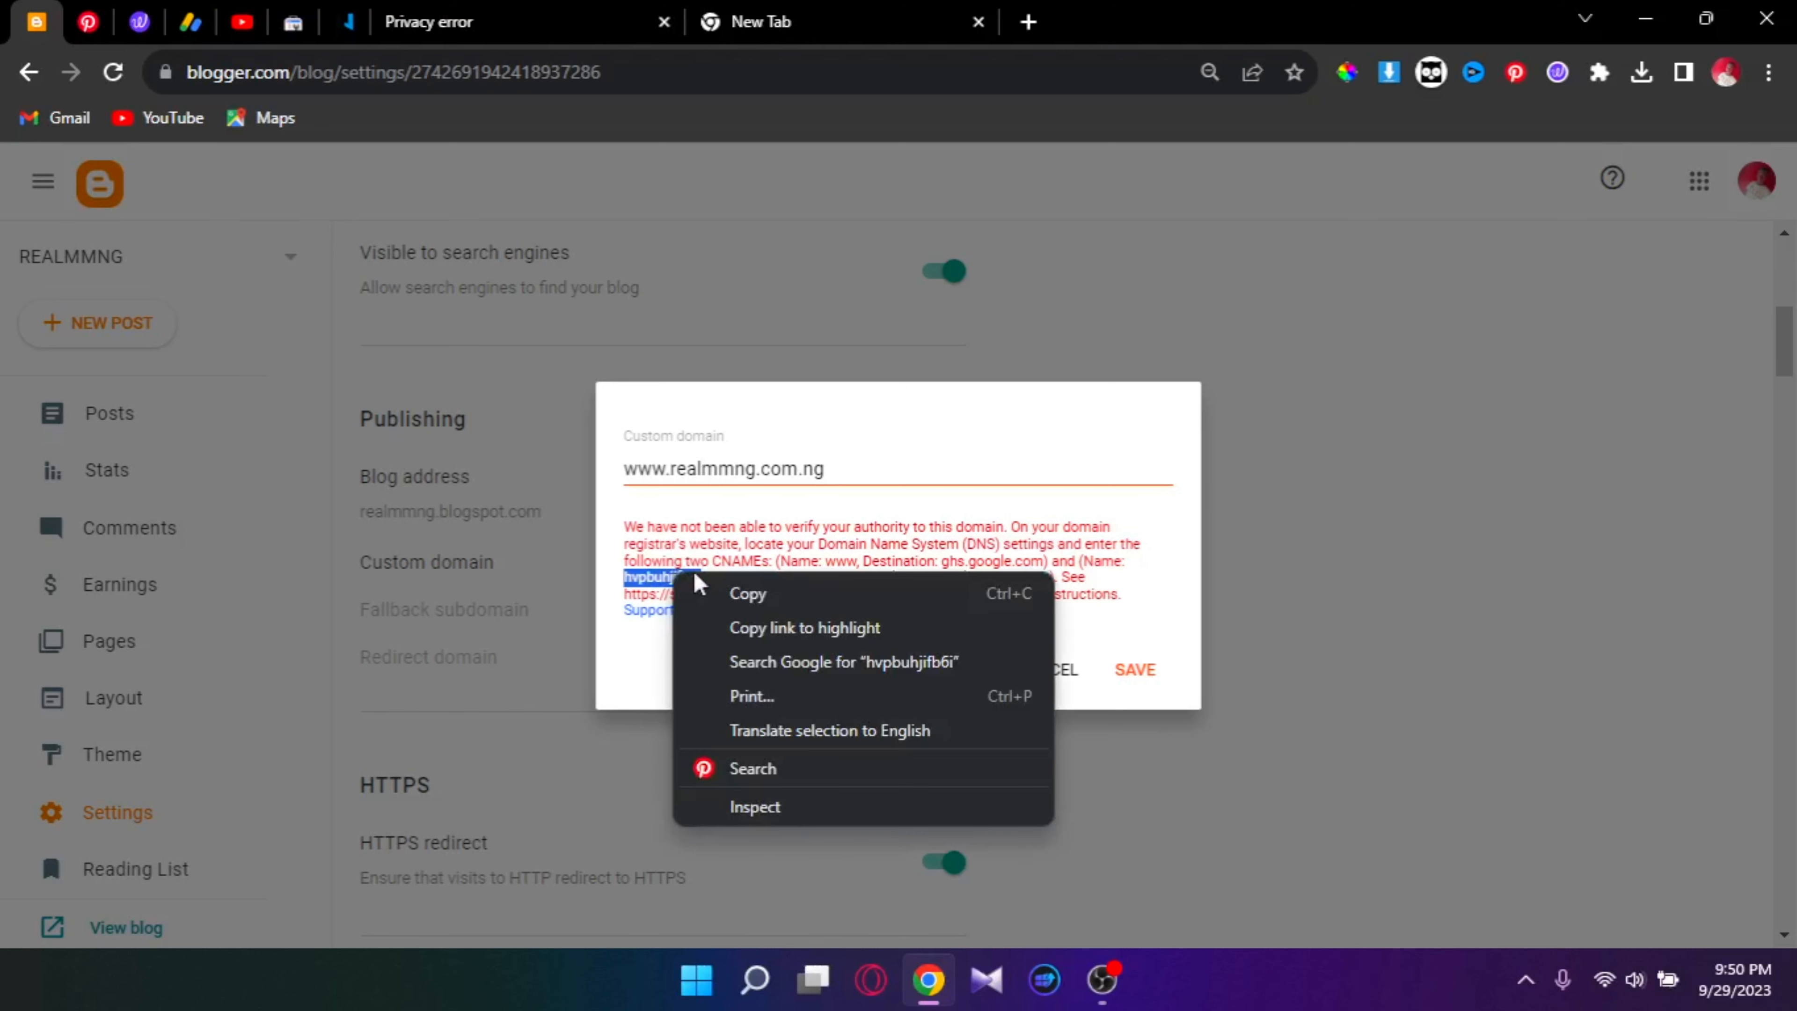
{"action": "left_click", "coordinate": [728, 598]}
{"action": "left_click", "coordinate": [346, 23]}
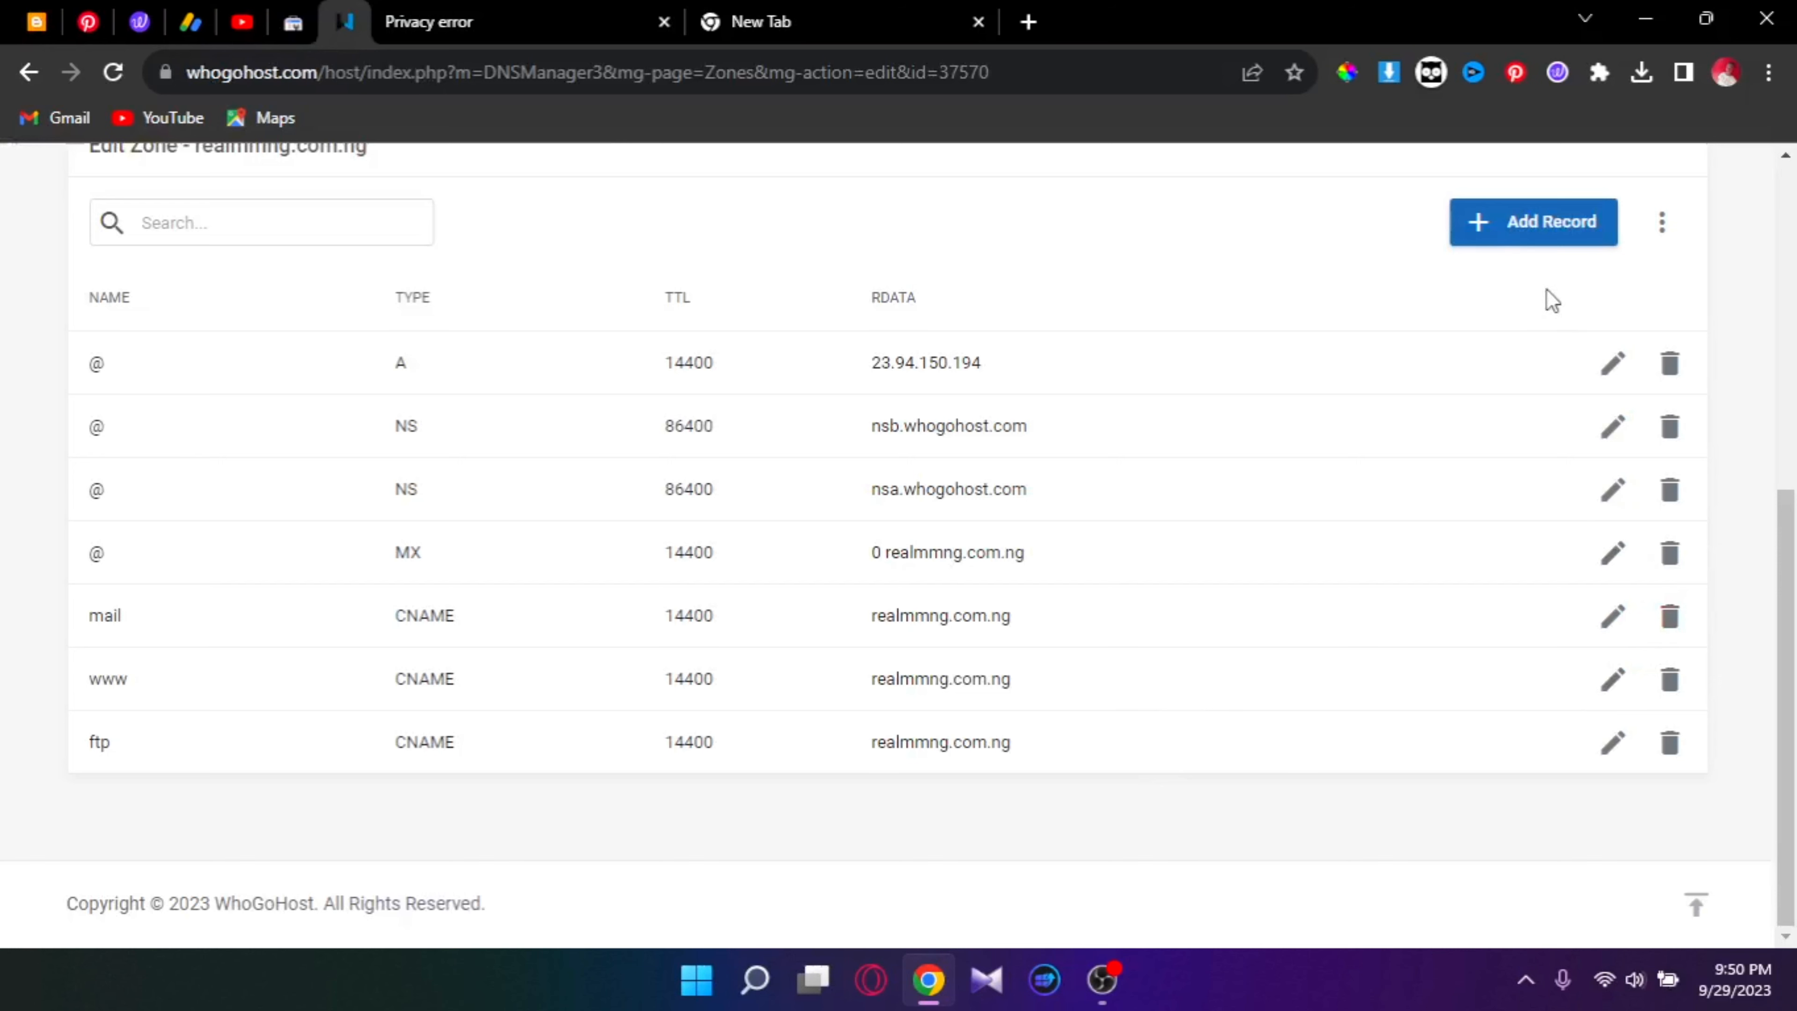
Step: Add a new record to the realmmng.com.ng zone with the verification host pasted as its Name
{"action": "left_click", "coordinate": [1541, 216]}
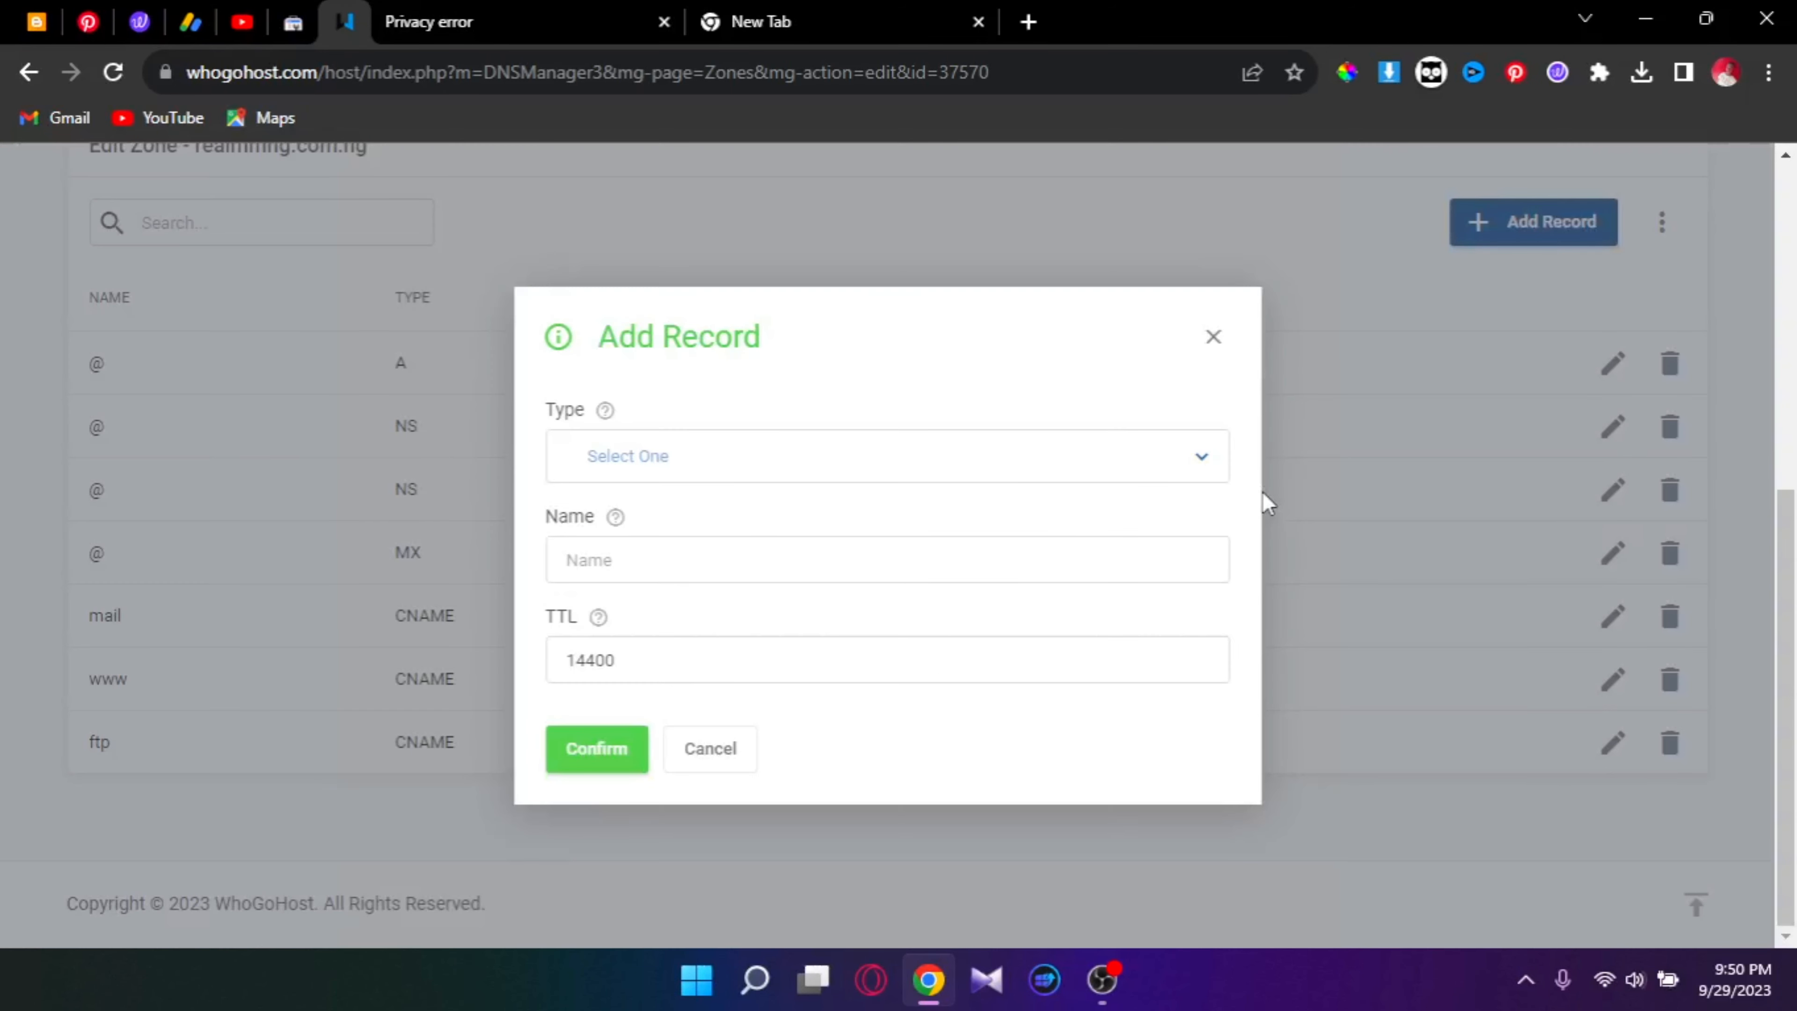
{"action": "left_click", "coordinate": [782, 461]}
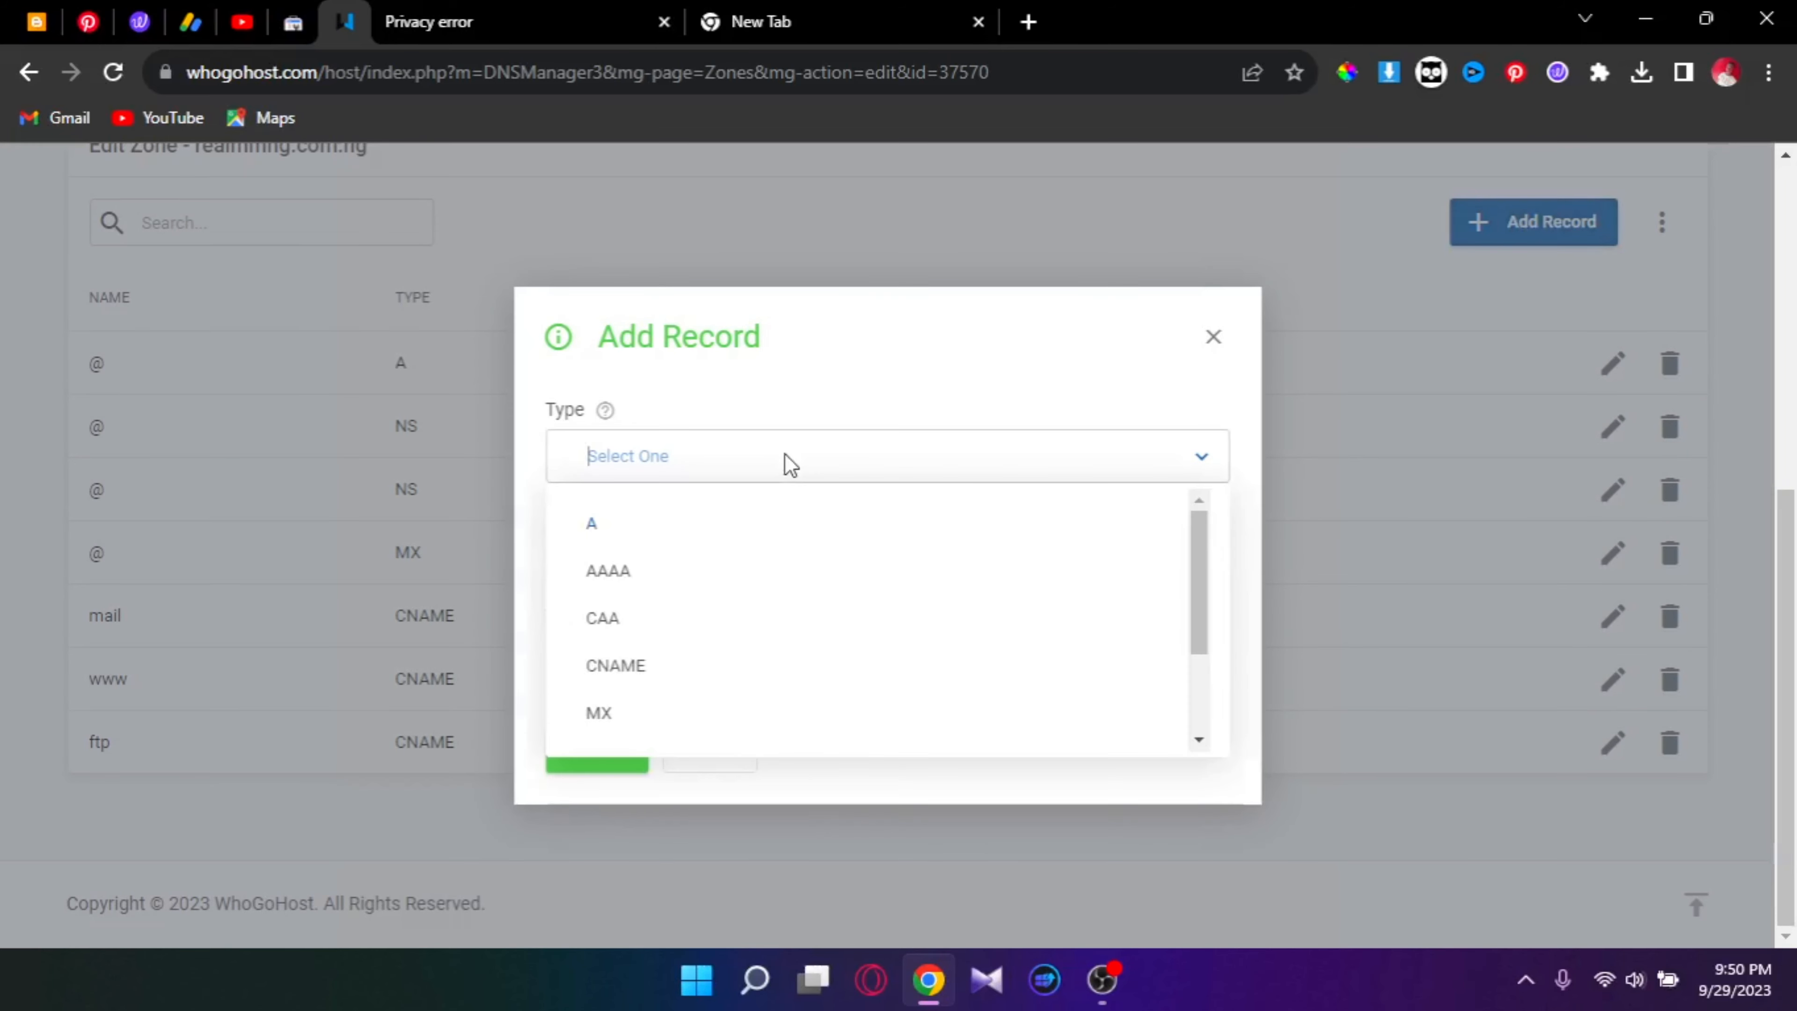
{"action": "left_click", "coordinate": [775, 464]}
{"action": "left_click", "coordinate": [666, 566]}
{"action": "right_click", "coordinate": [666, 566]}
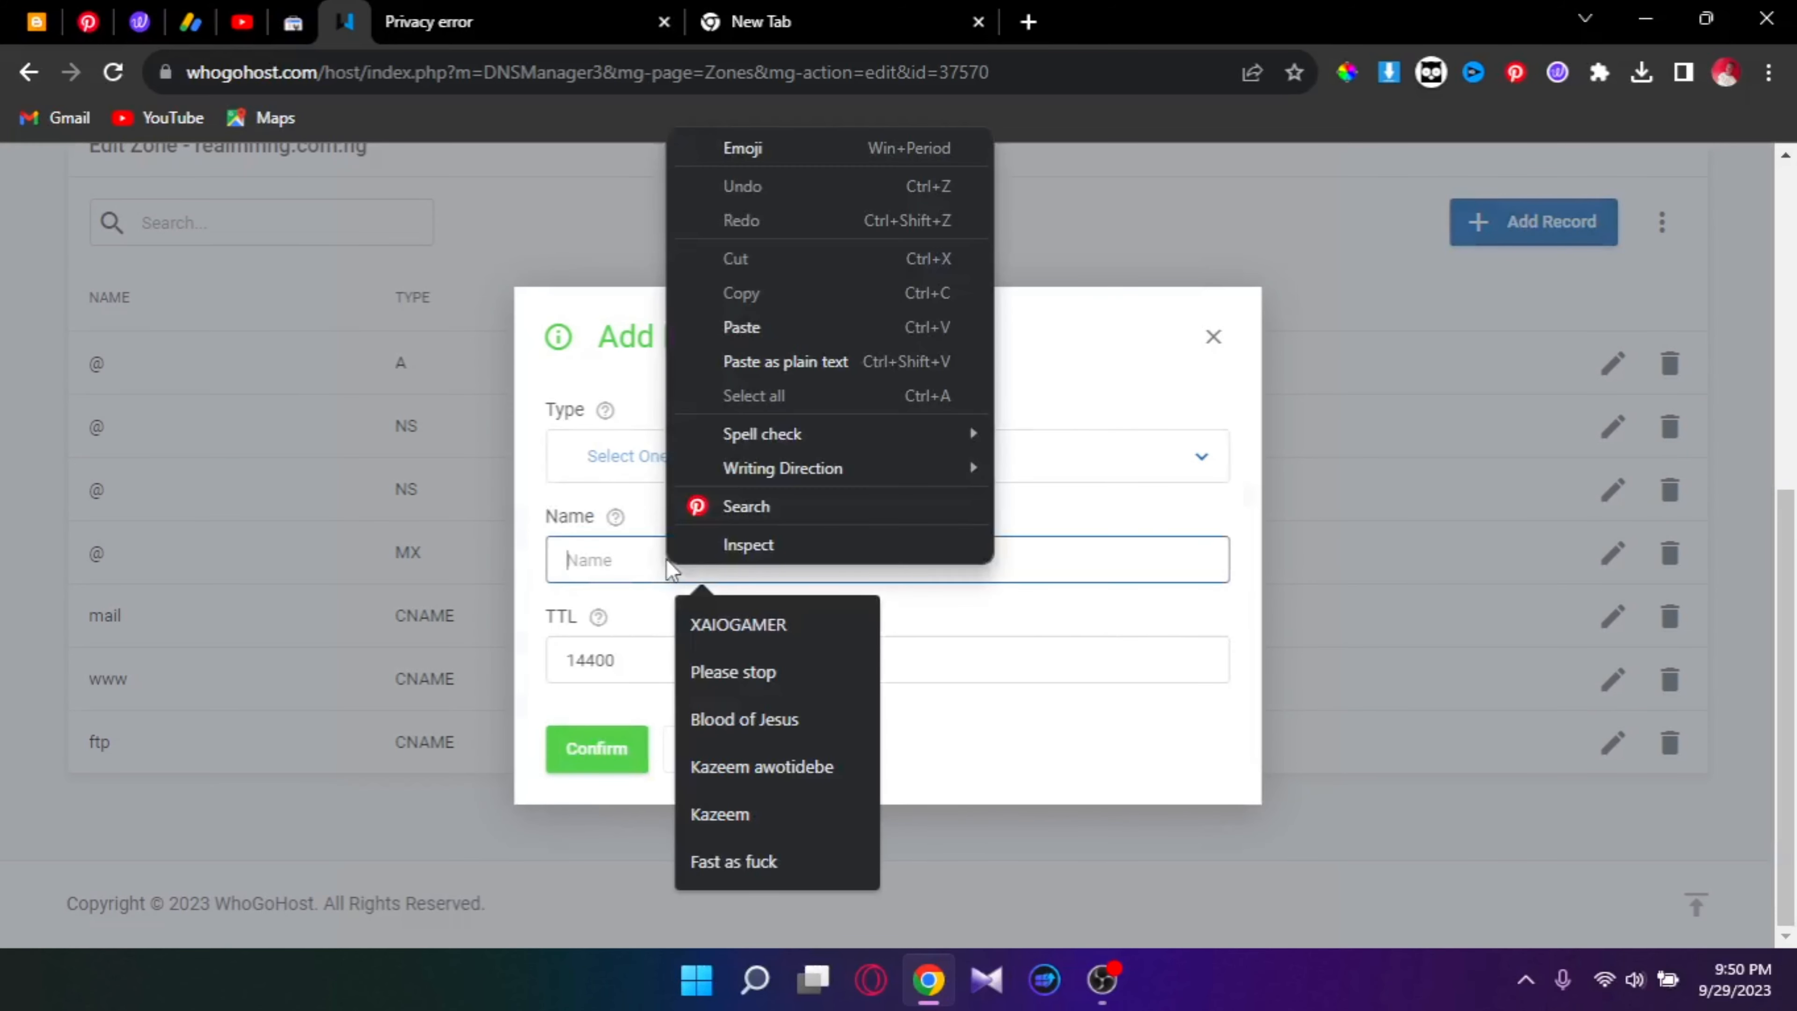
{"action": "left_click", "coordinate": [616, 550]}
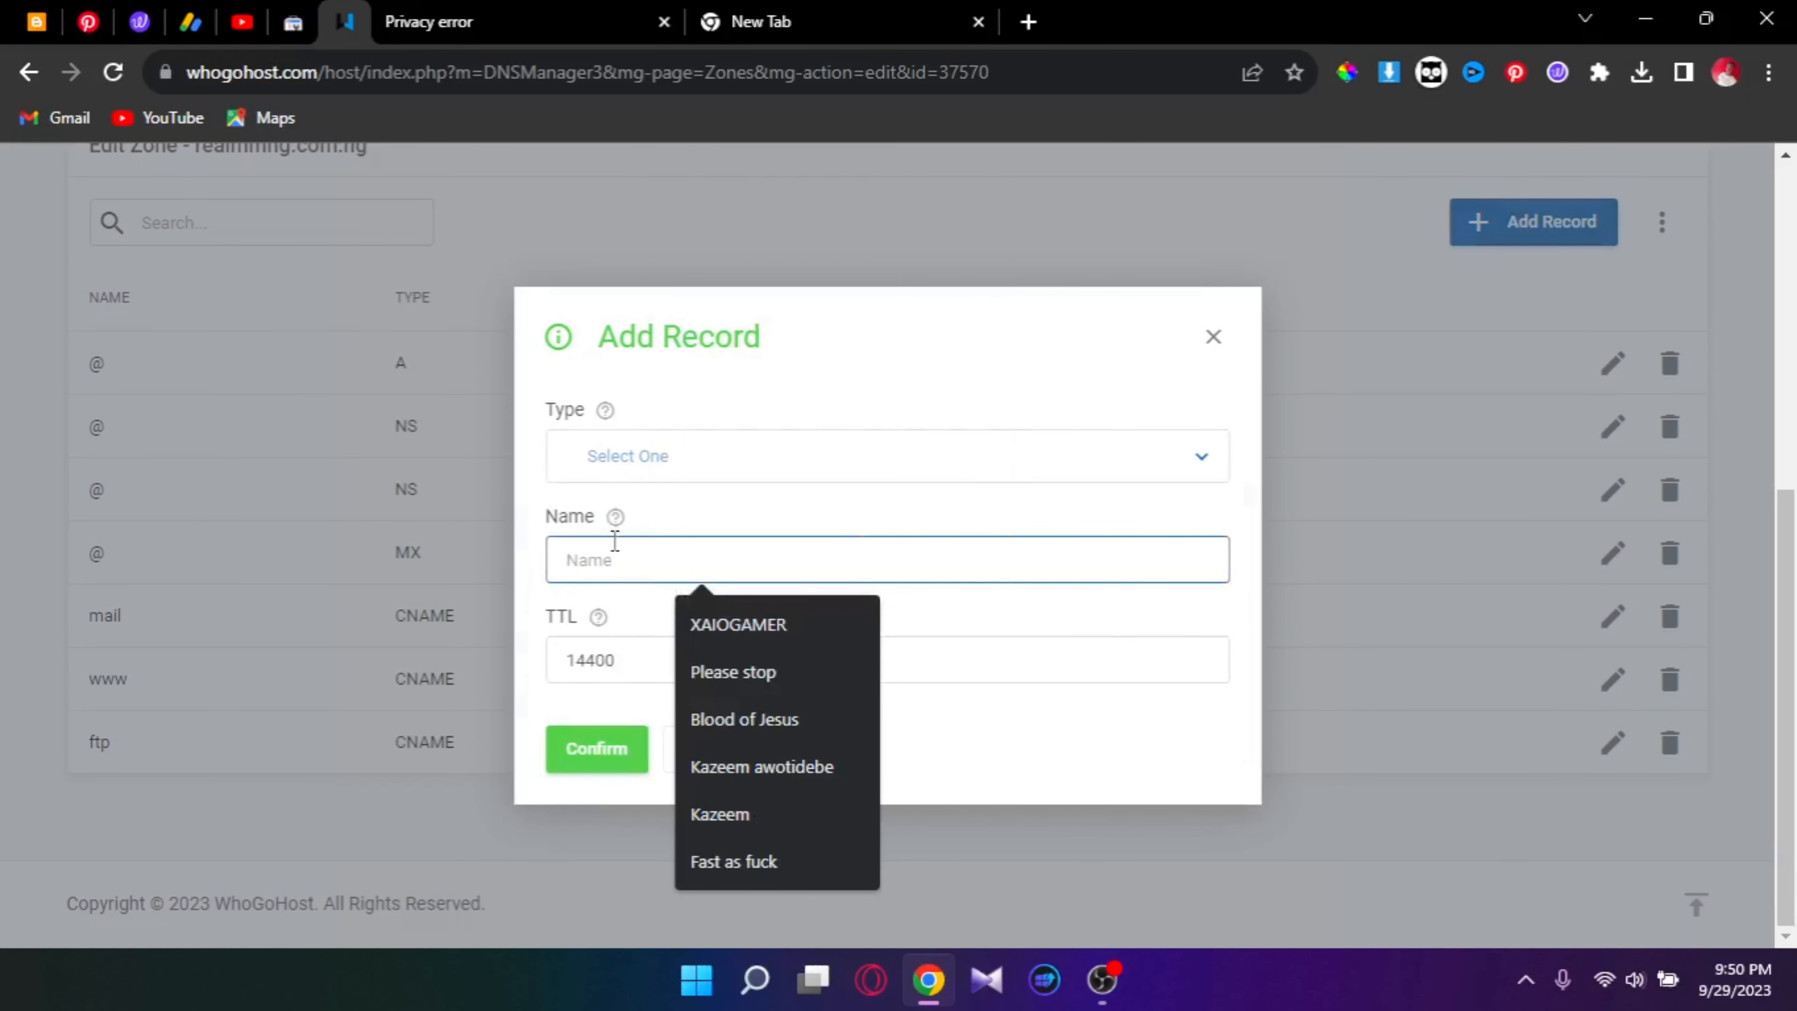
{"action": "right_click", "coordinate": [616, 565]}
{"action": "left_click", "coordinate": [756, 329]}
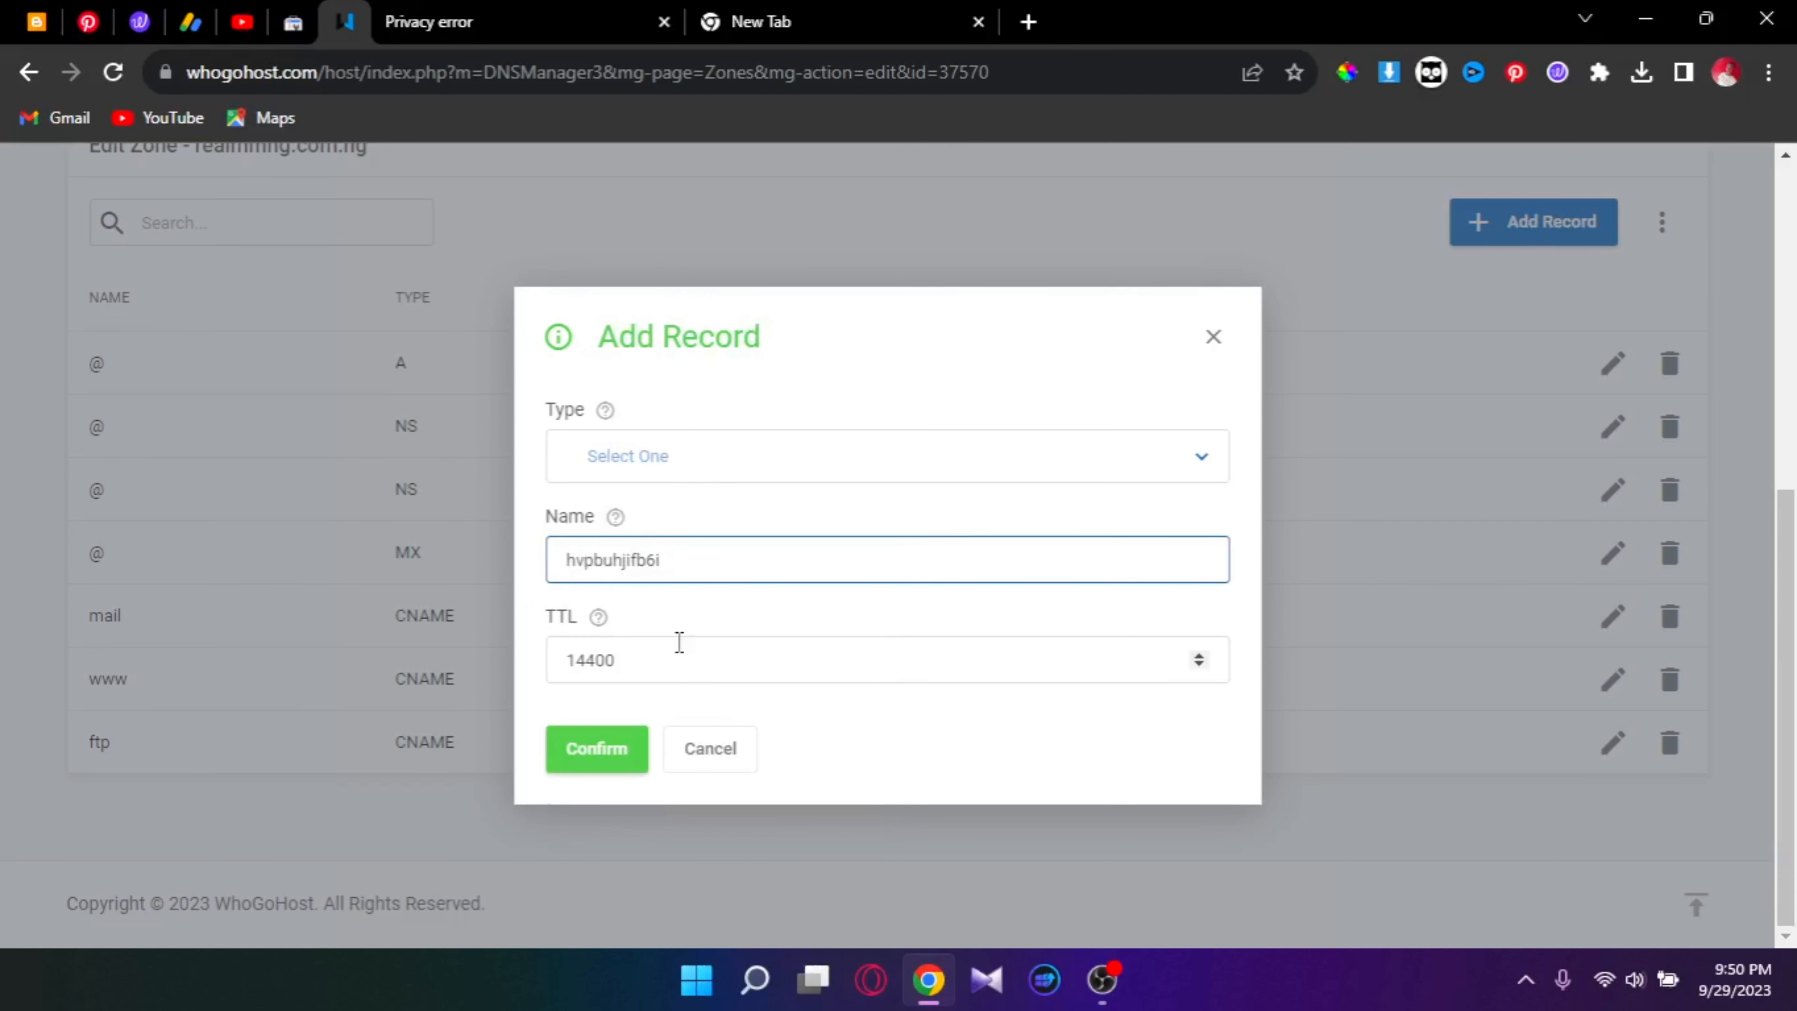
{"action": "left_click", "coordinate": [657, 457]}
Step: Copy the googlehosted verification destination hostname from Blogger's message
{"action": "left_click", "coordinate": [17, 15]}
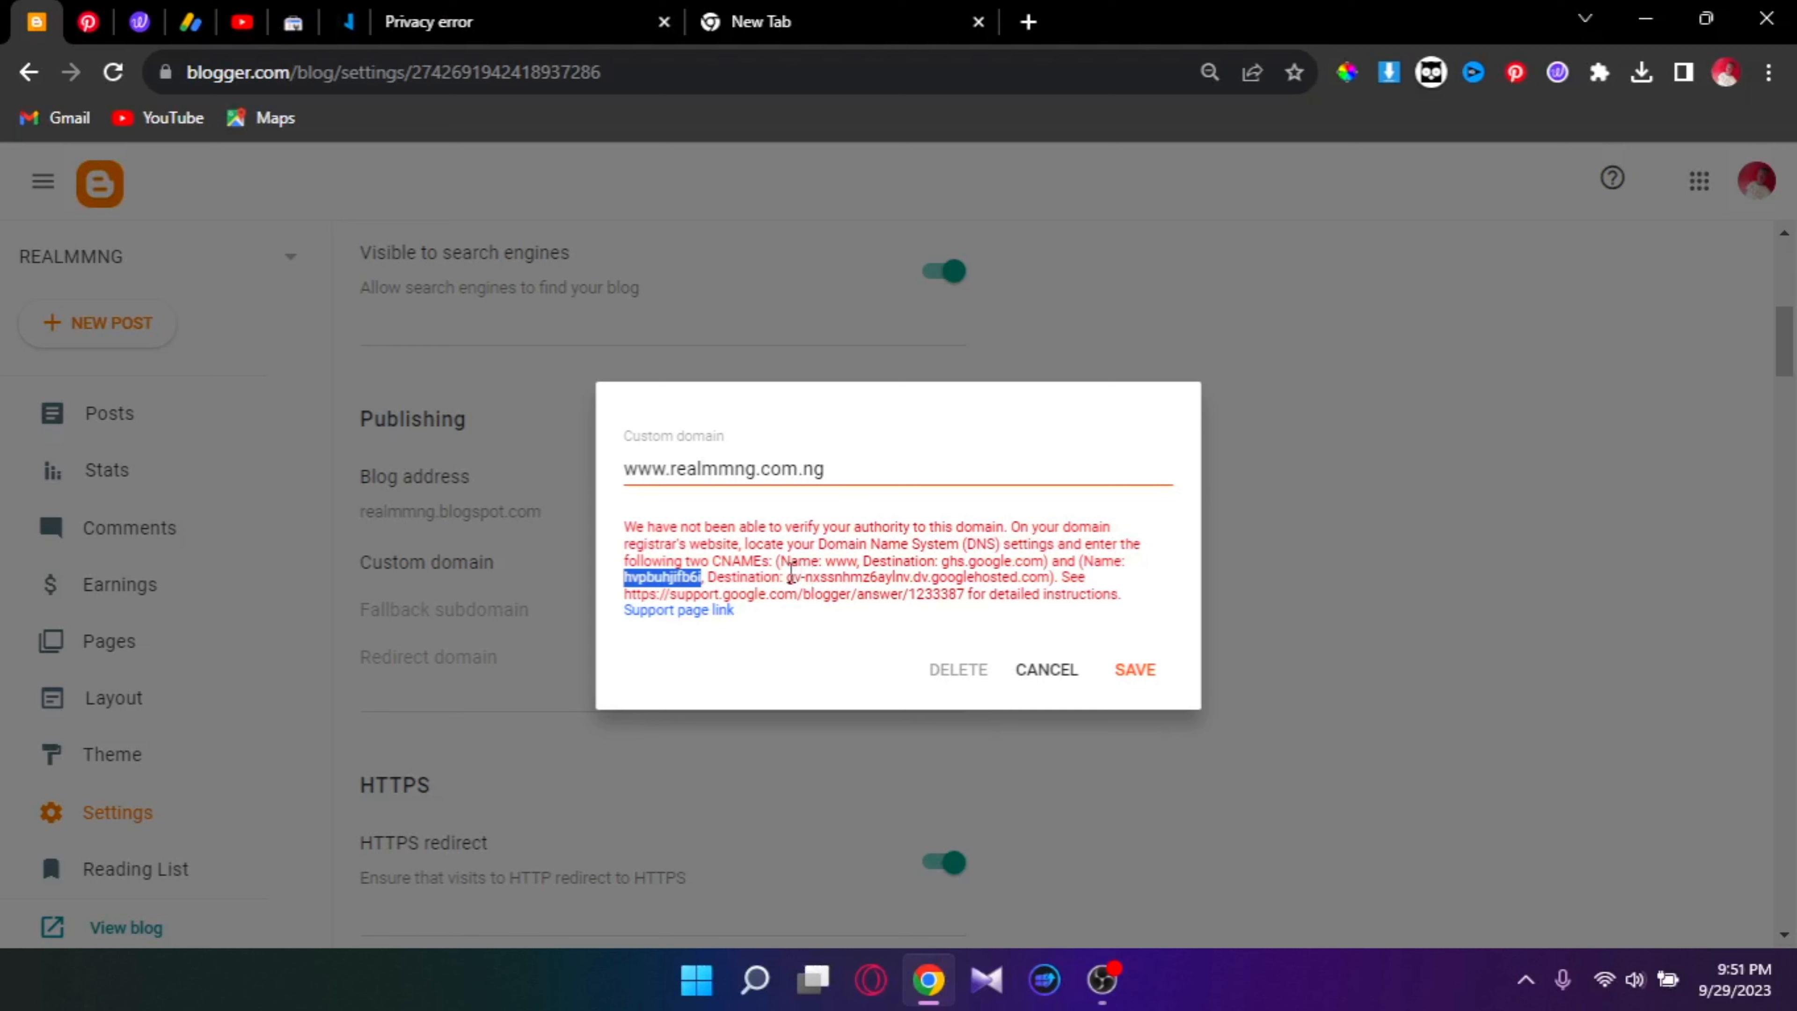
{"action": "left_click_drag", "start_coordinate": [789, 566], "coordinate": [1051, 579]}
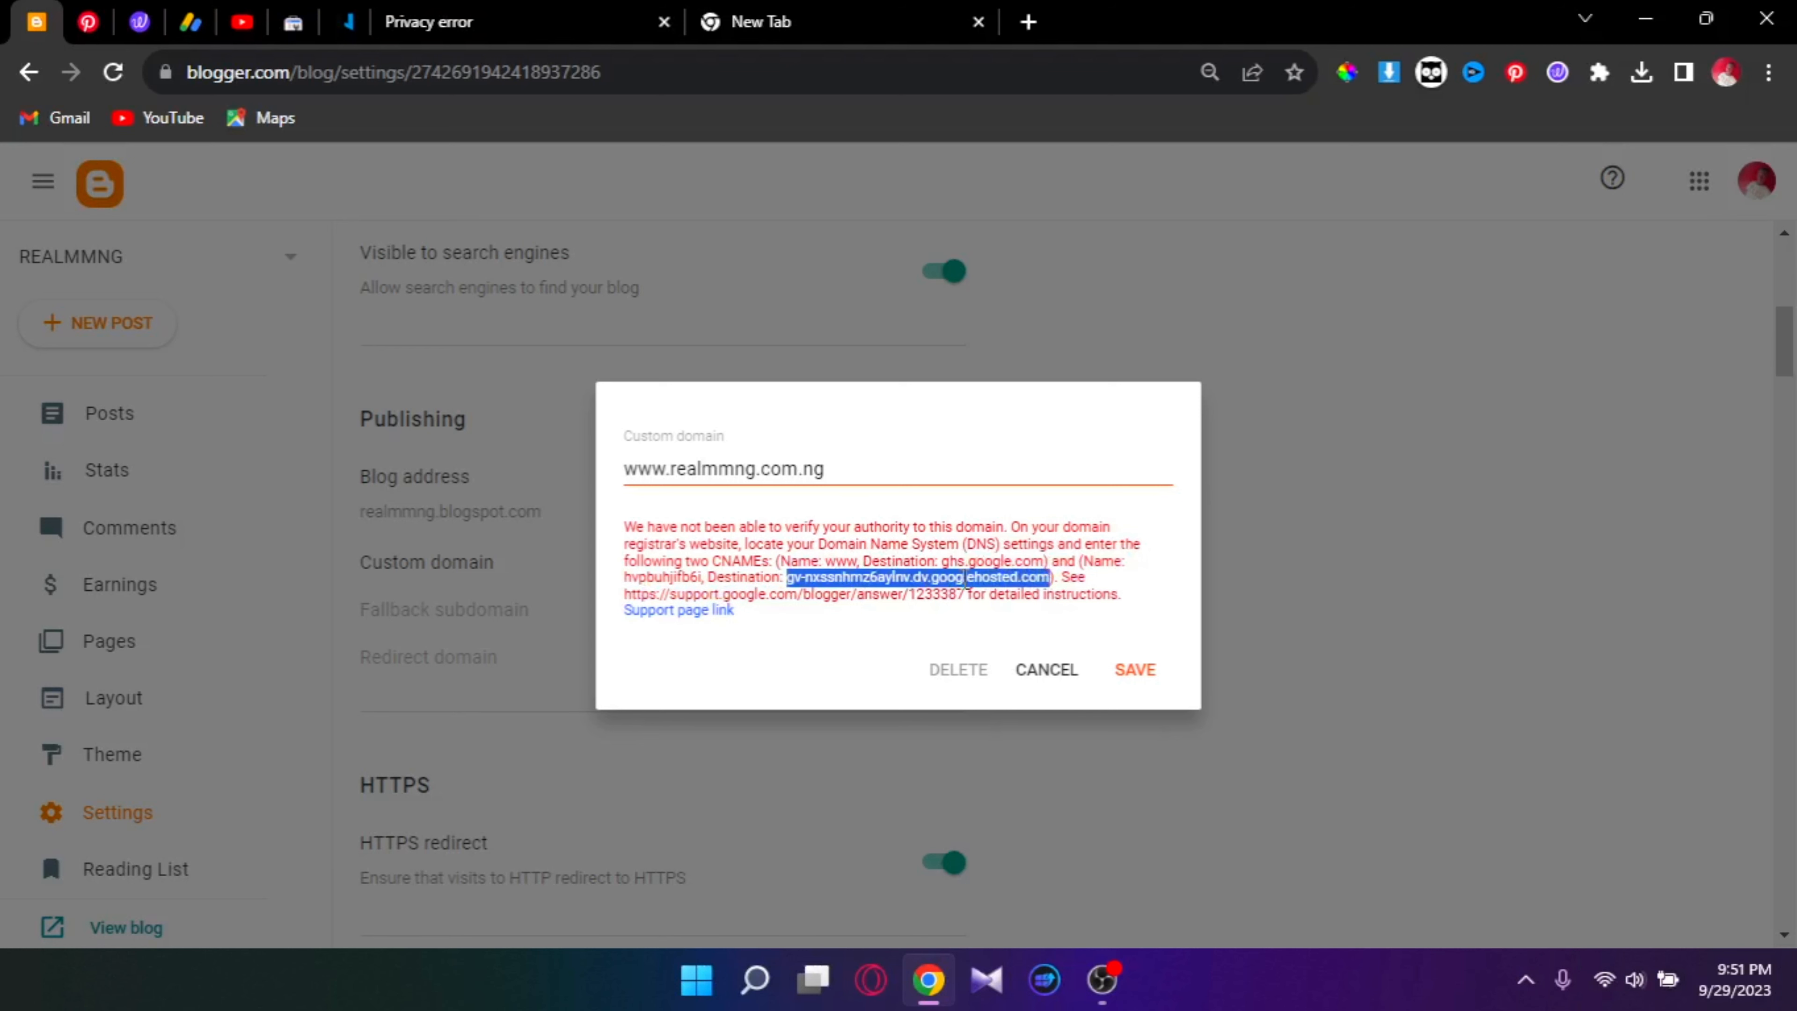
{"action": "right_click", "coordinate": [962, 570]}
{"action": "left_click", "coordinate": [1003, 602]}
Step: Make the new record a CNAME (TTL 14440) pointing to the pasted googlehosted destination, and confirm it
{"action": "left_click", "coordinate": [344, 22]}
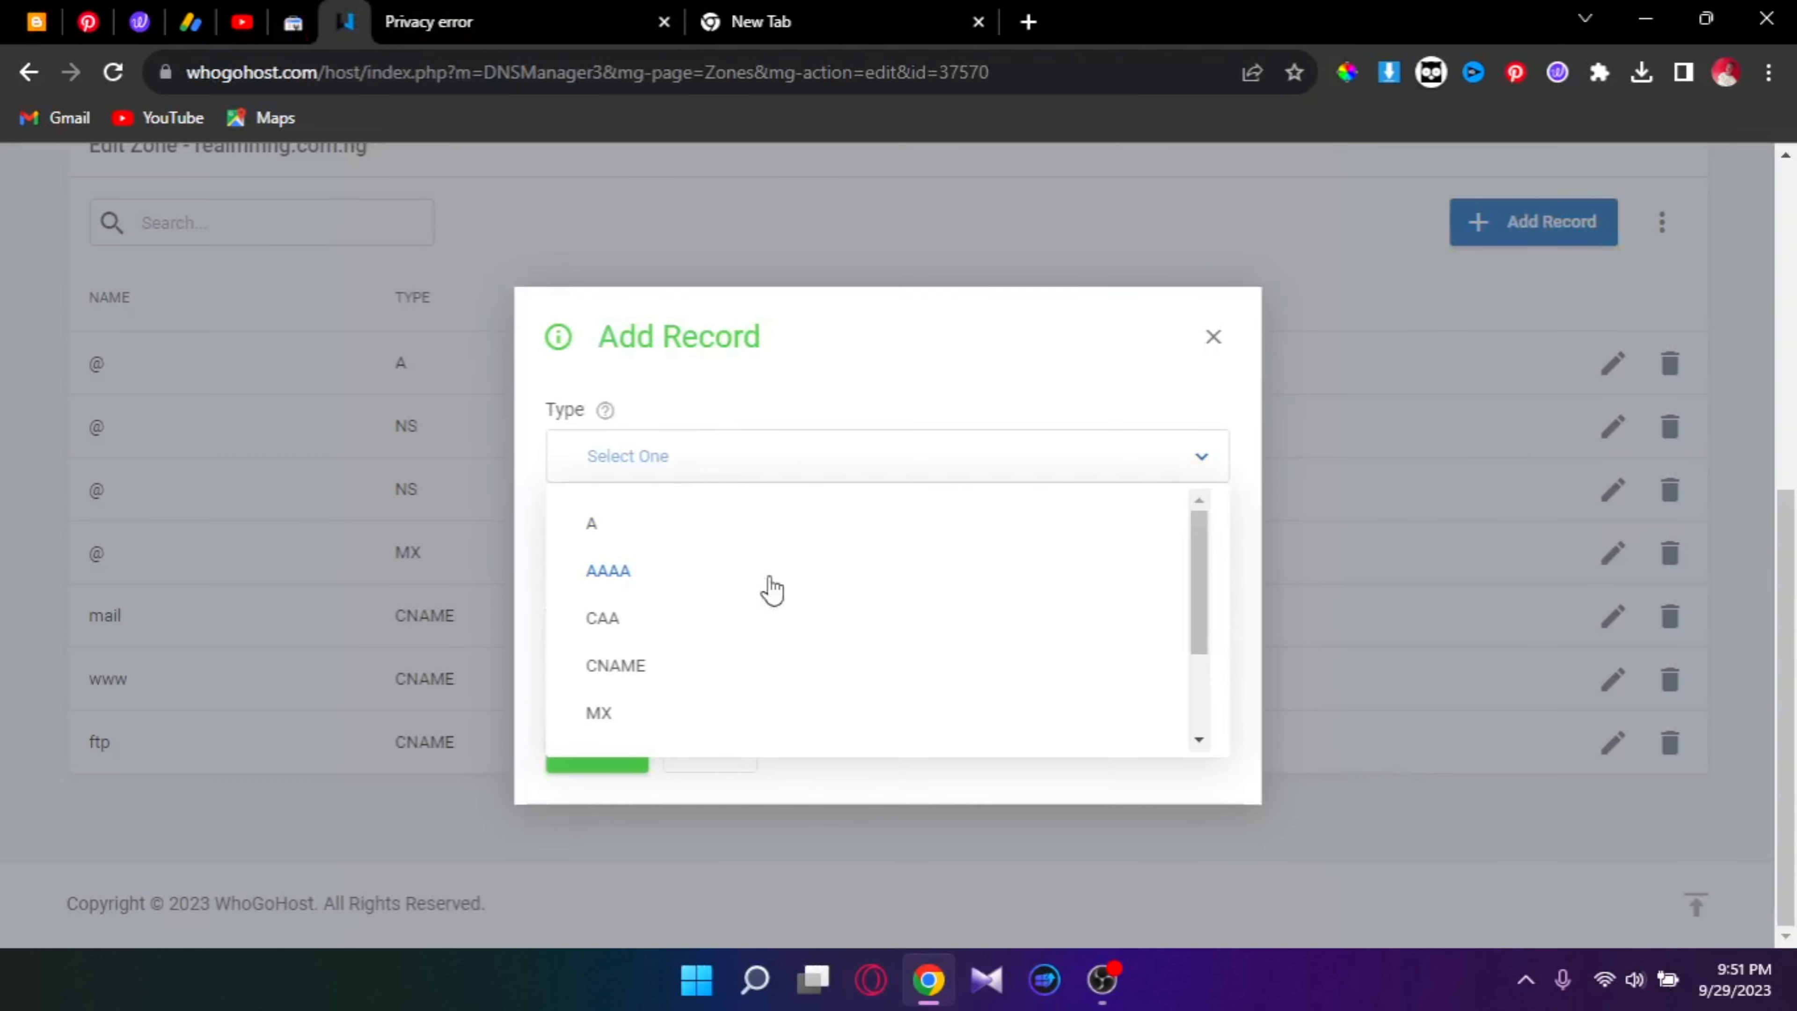
{"action": "left_click", "coordinate": [910, 414]}
{"action": "left_click", "coordinate": [815, 460]}
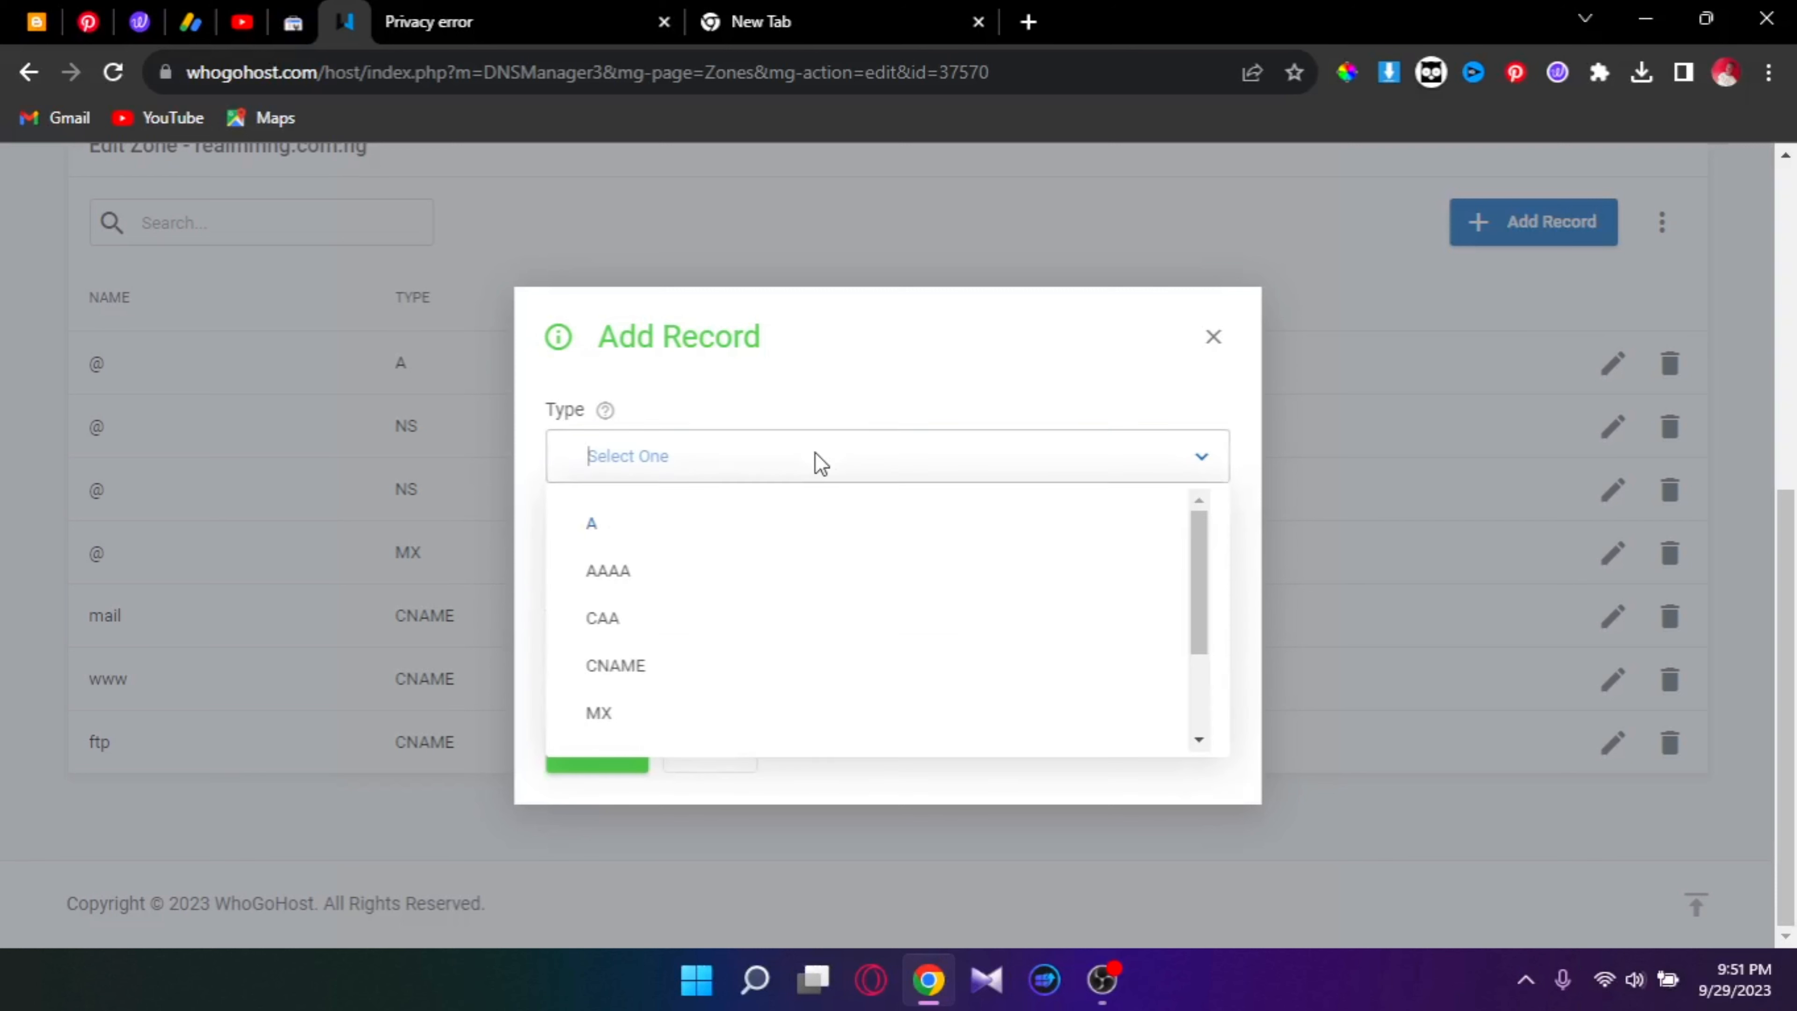
{"action": "left_click", "coordinate": [669, 662]}
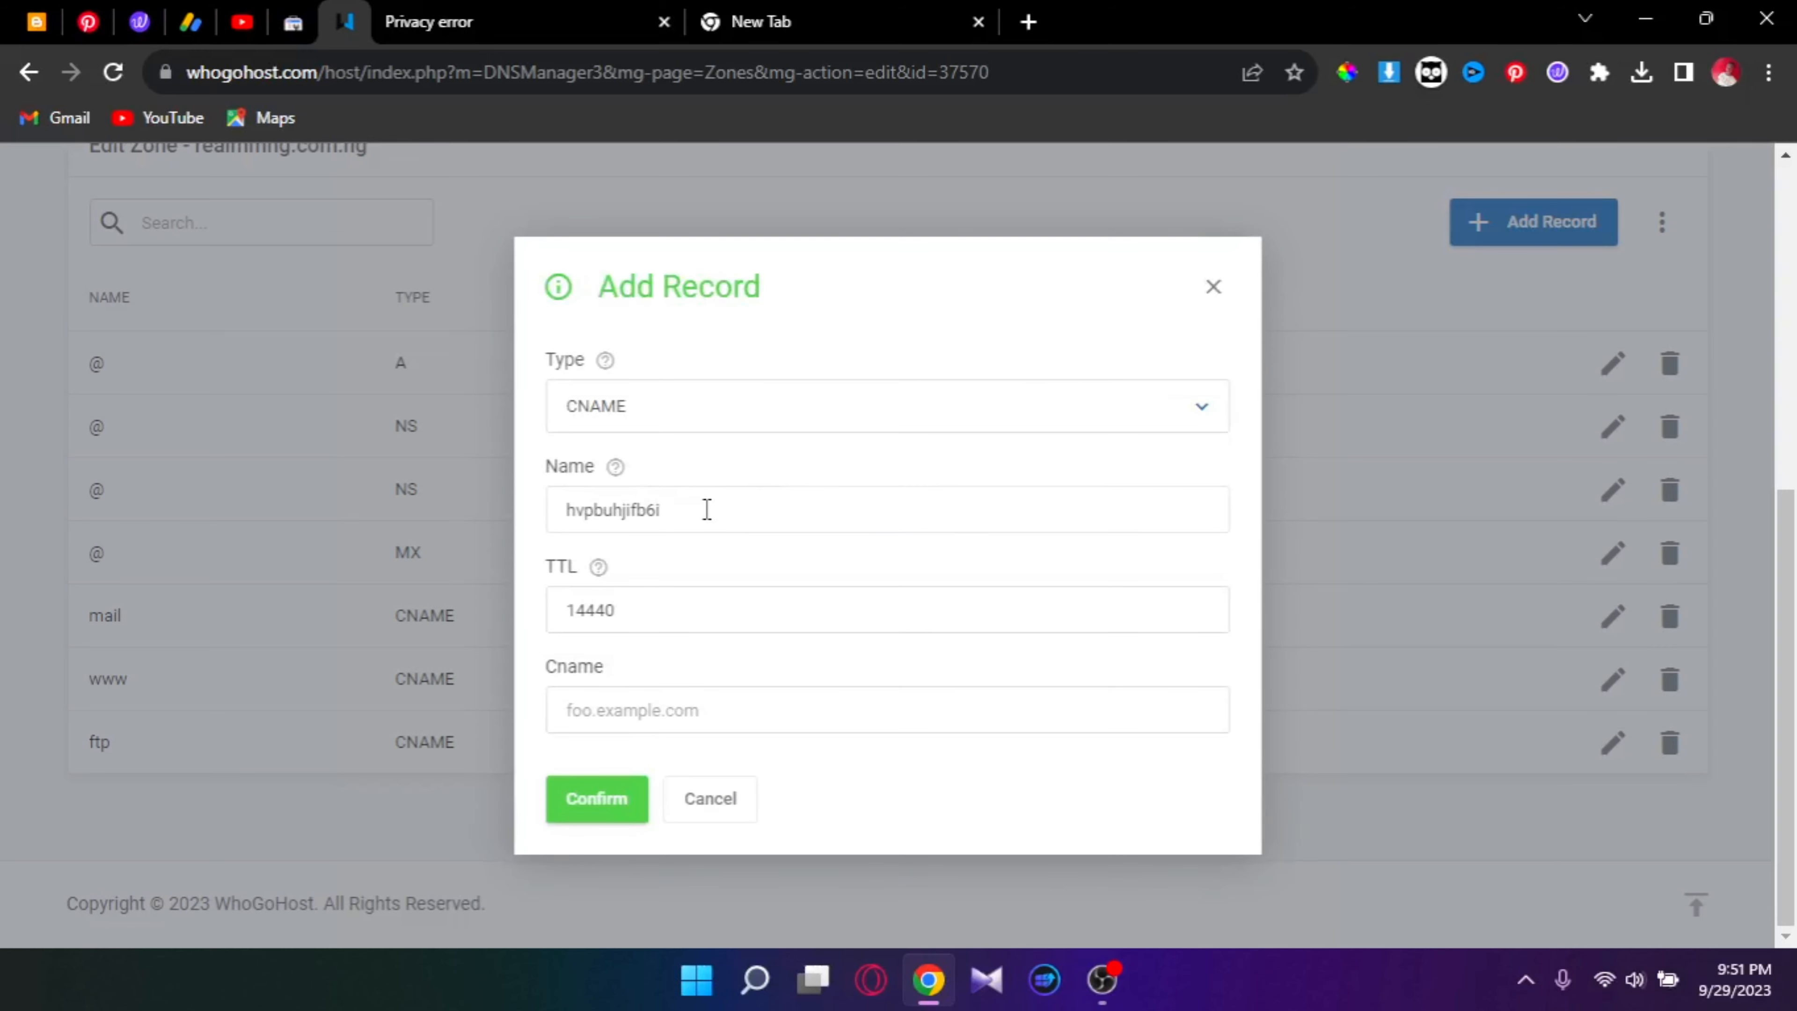
{"action": "left_click", "coordinate": [639, 711]}
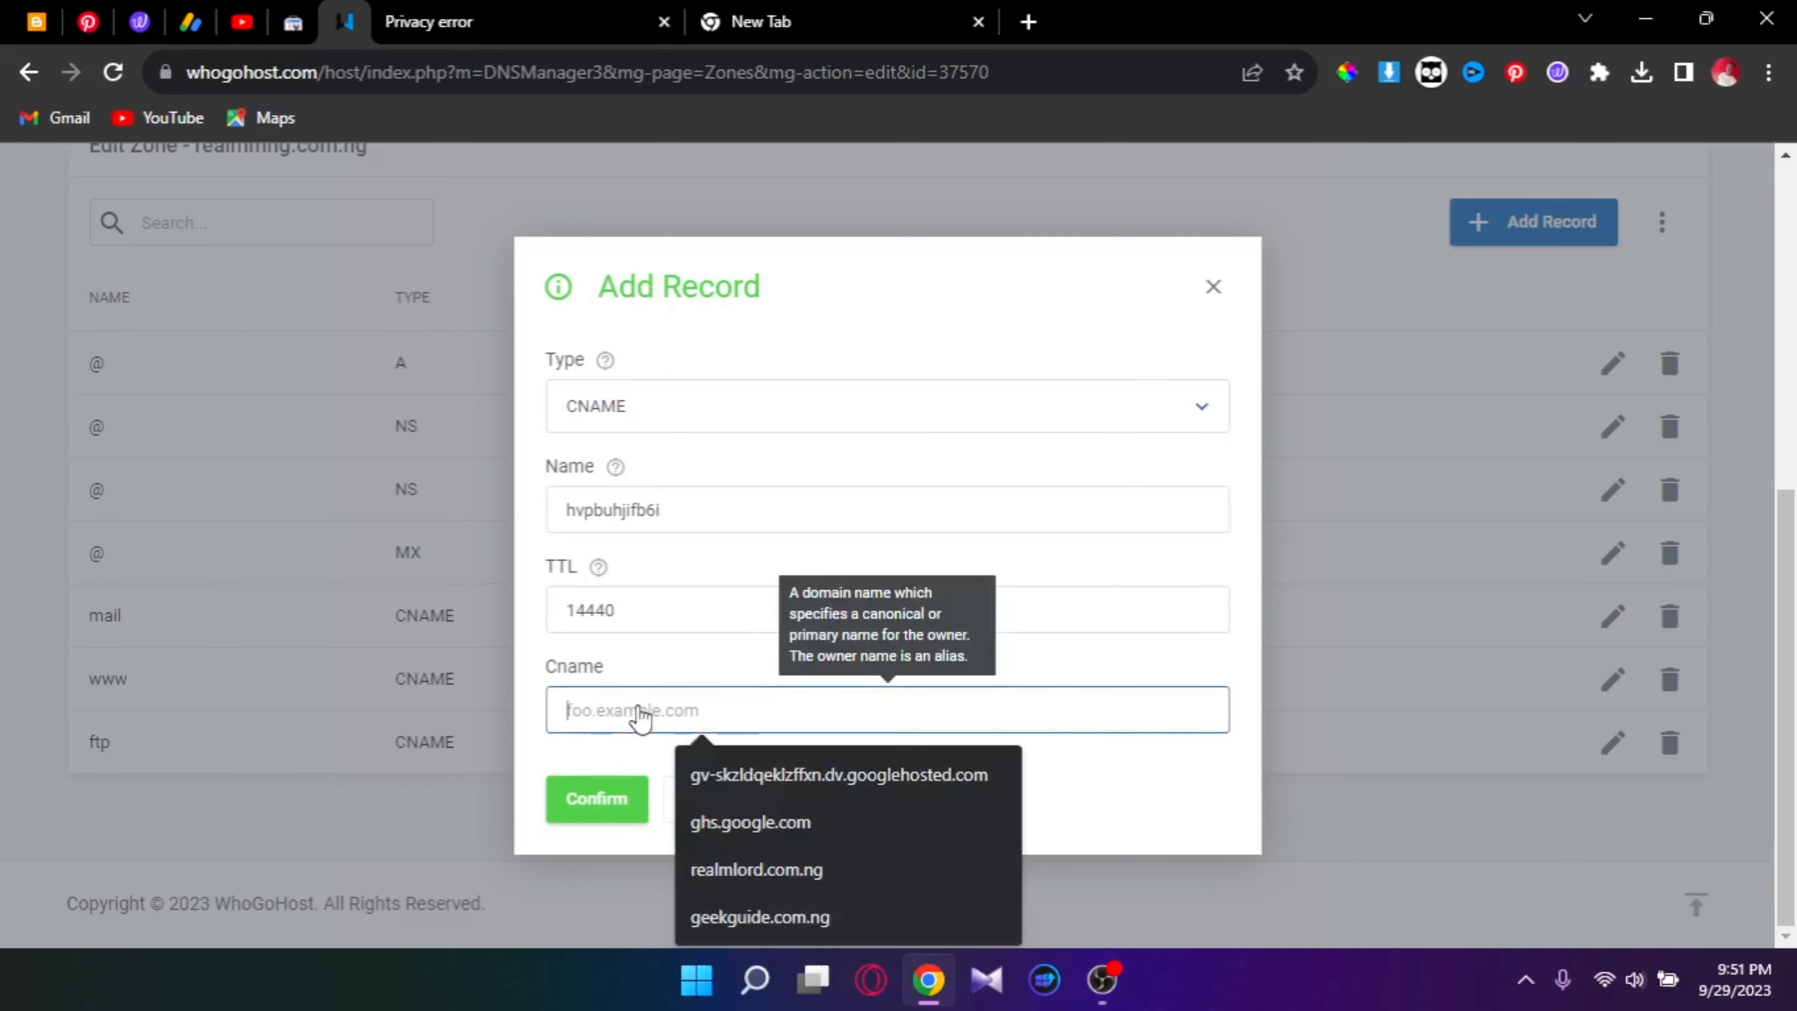
{"action": "right_click", "coordinate": [702, 738]}
{"action": "left_click", "coordinate": [814, 482]}
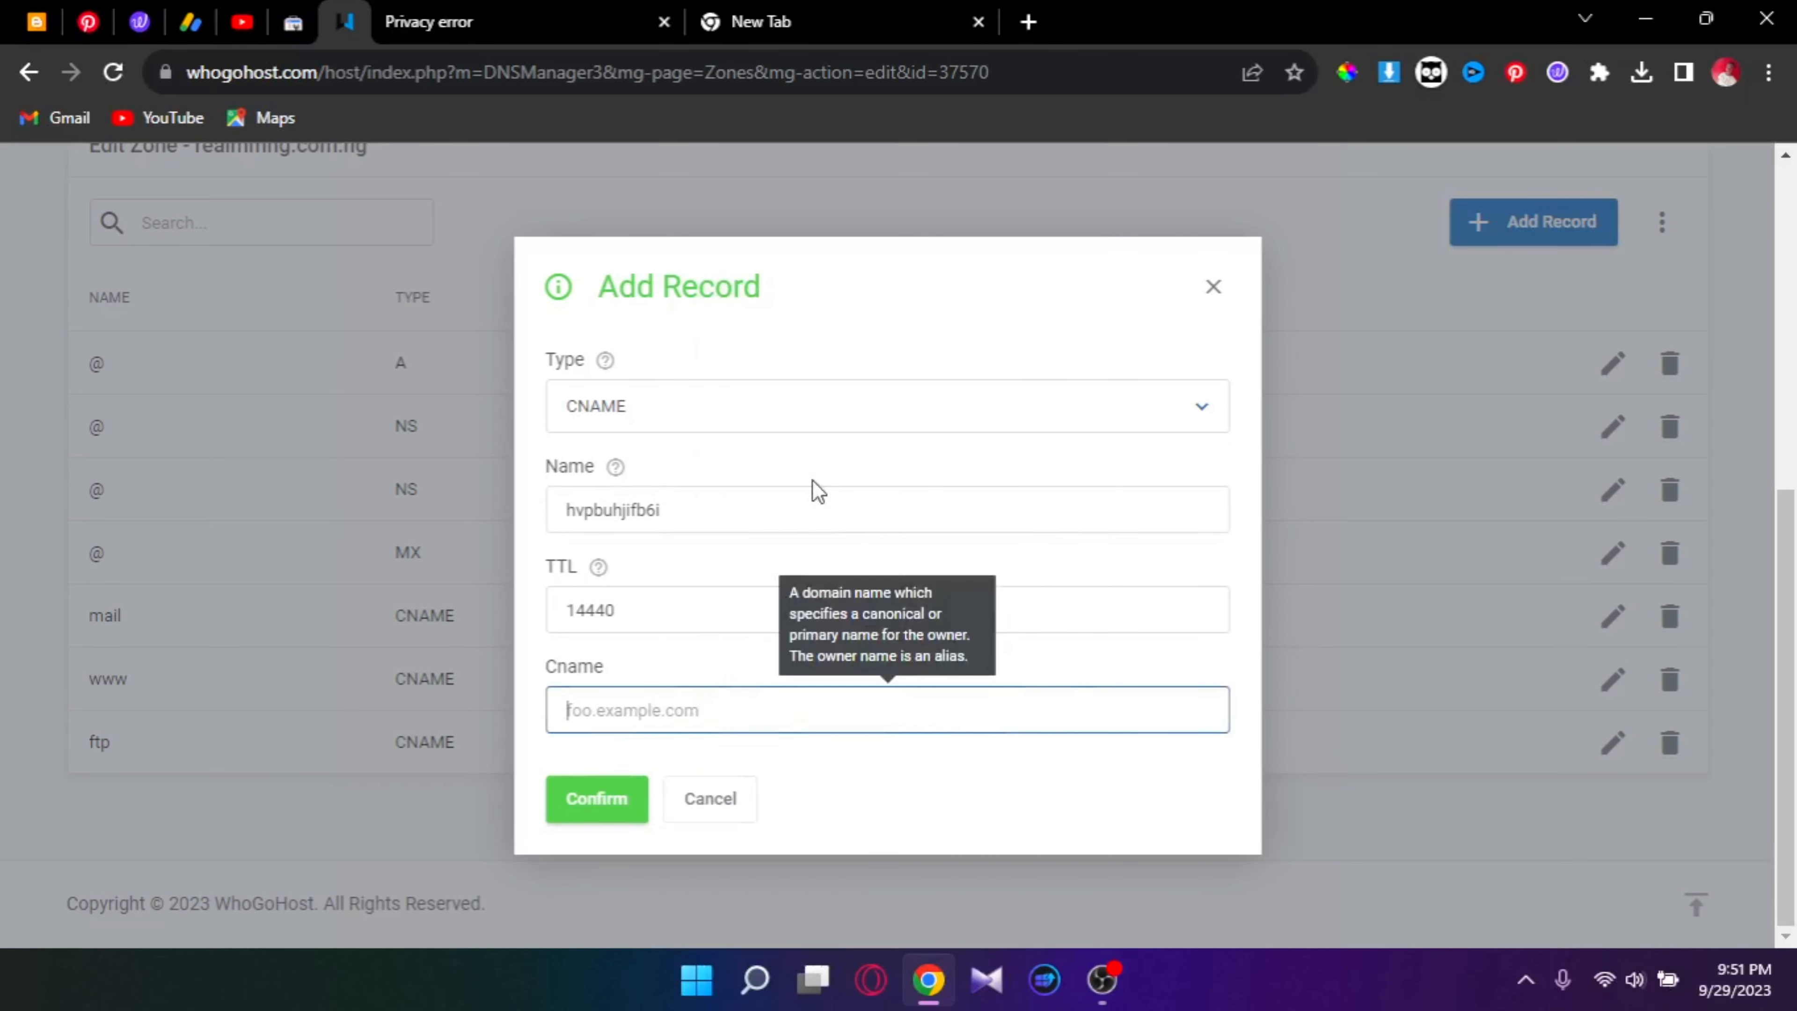
{"action": "left_click", "coordinate": [582, 799]}
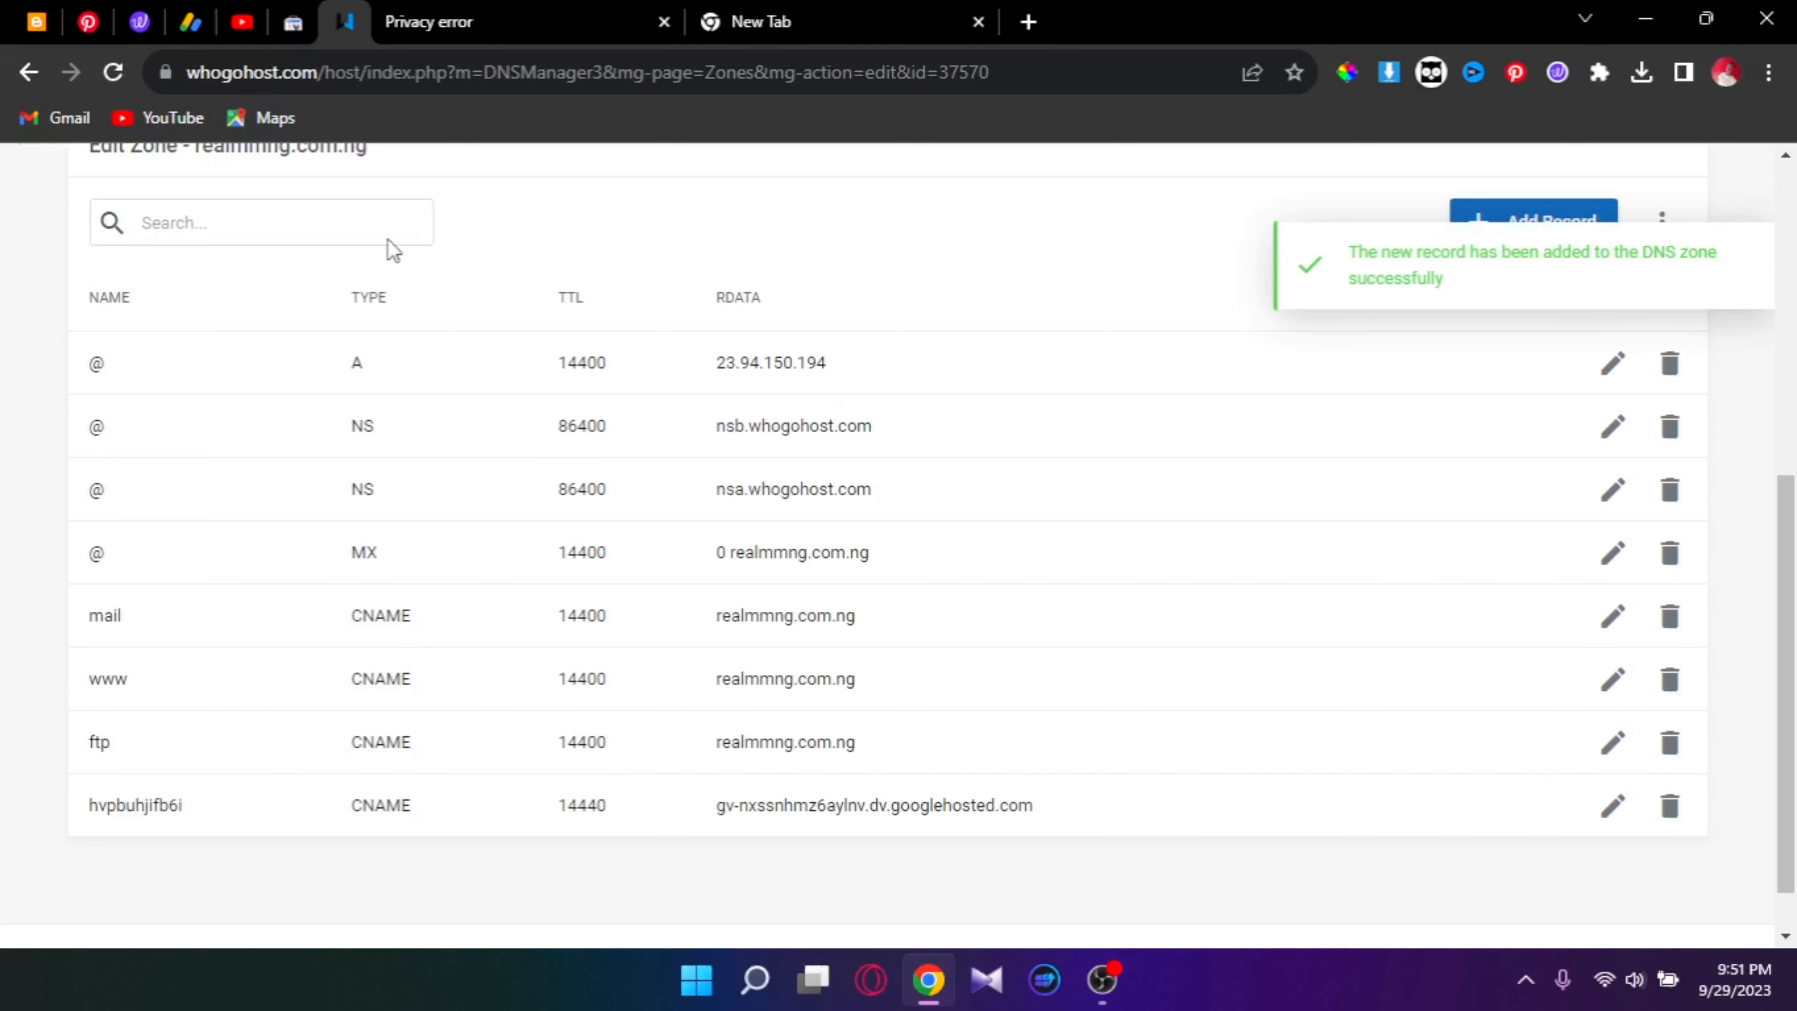
{"action": "left_click", "coordinate": [9, 15]}
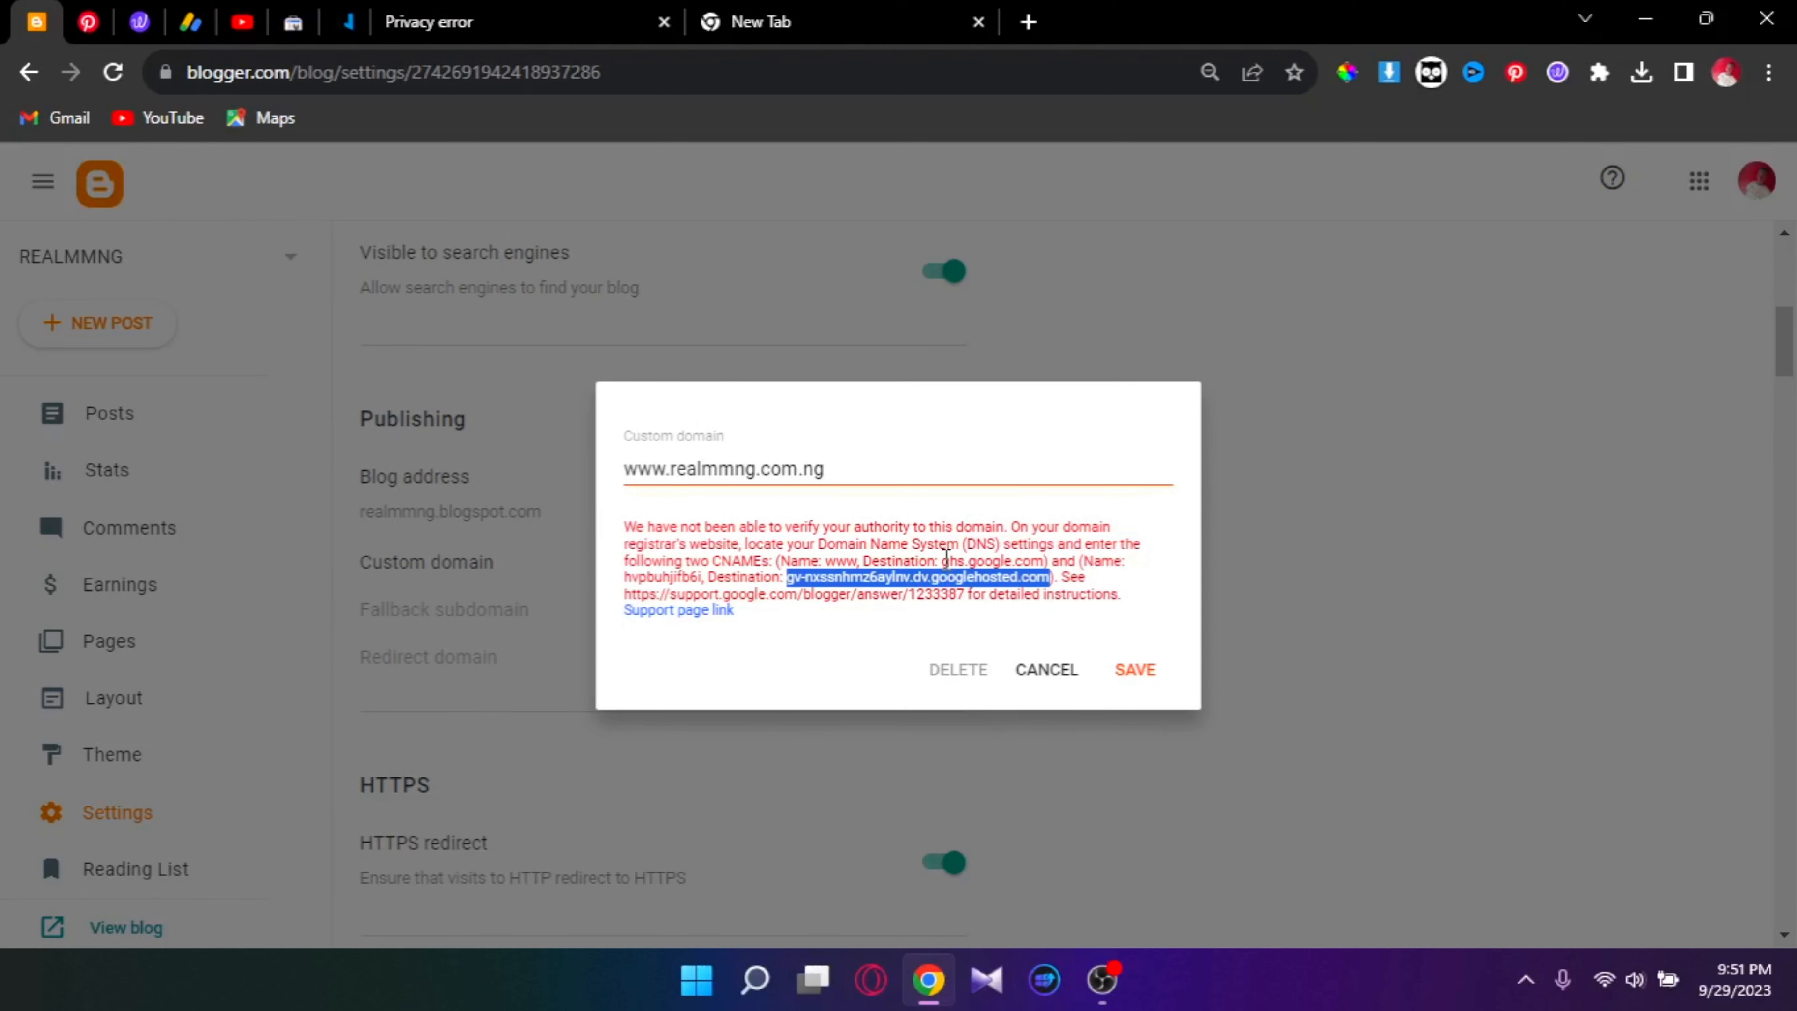
Step: Copy ghs.google.com from Blogger's verification message
{"action": "left_click_drag", "start_coordinate": [943, 560], "coordinate": [1045, 561]}
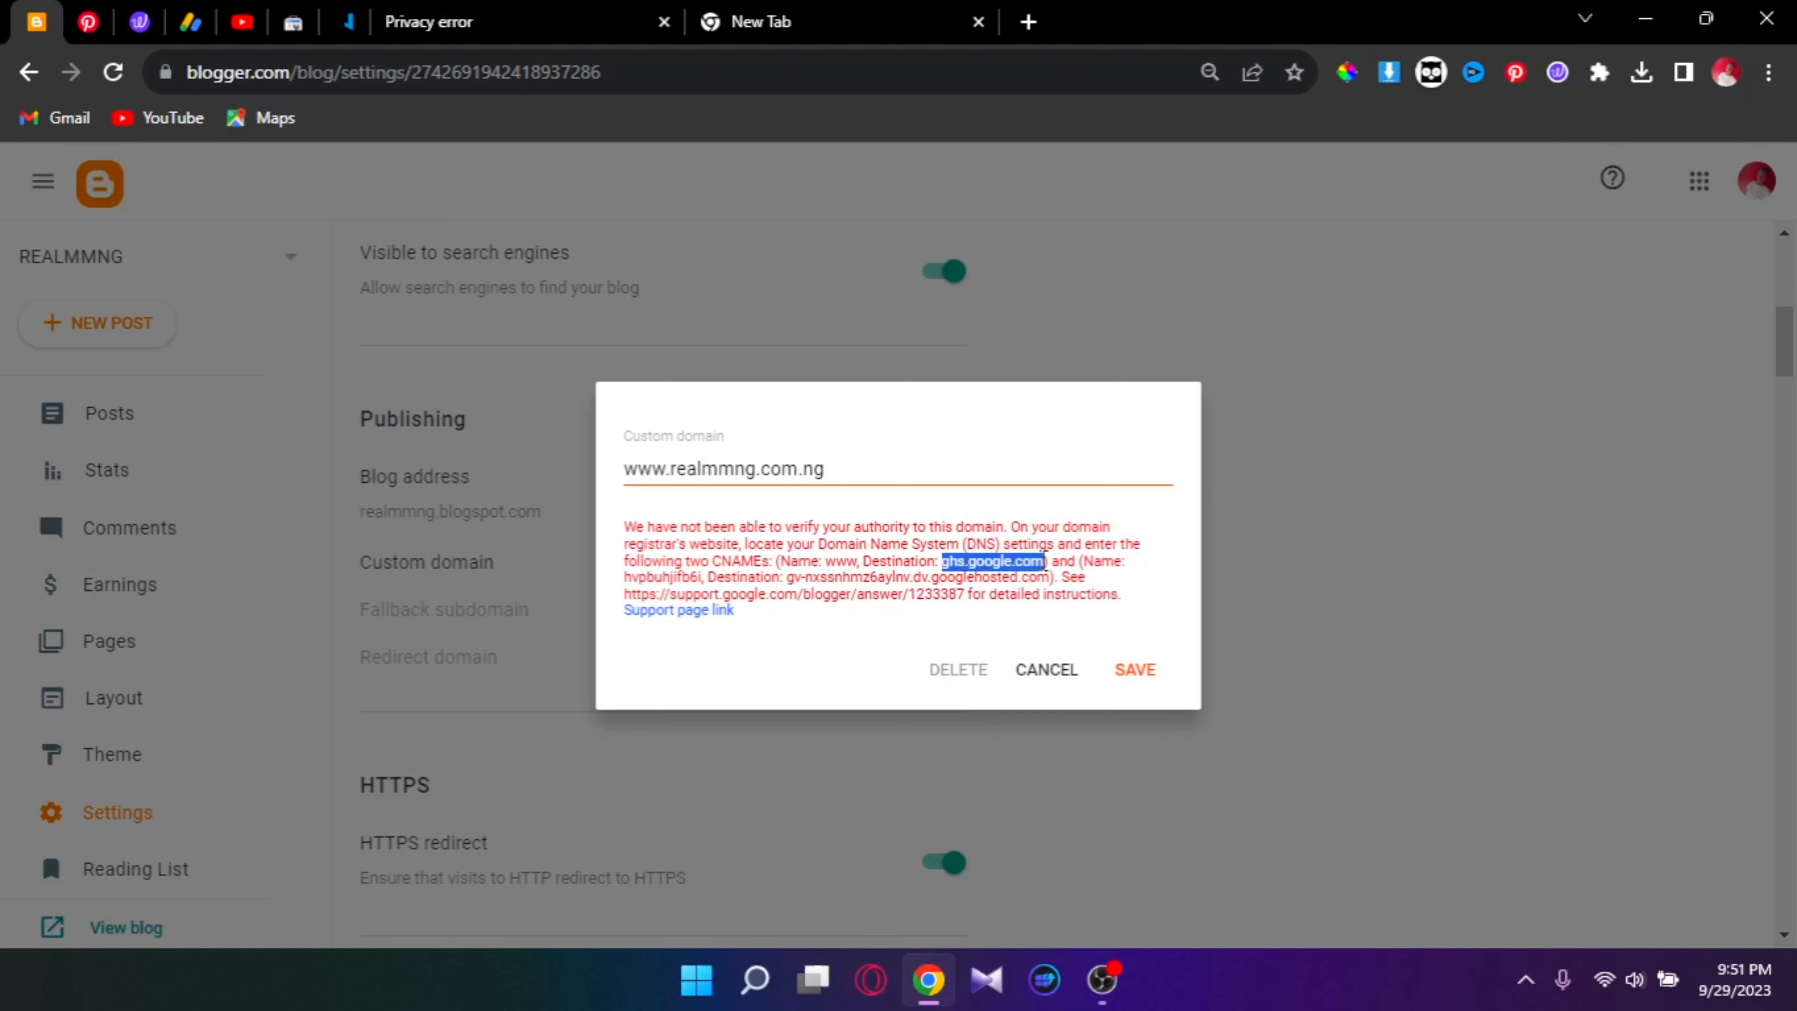
{"action": "right_click", "coordinate": [1026, 563]}
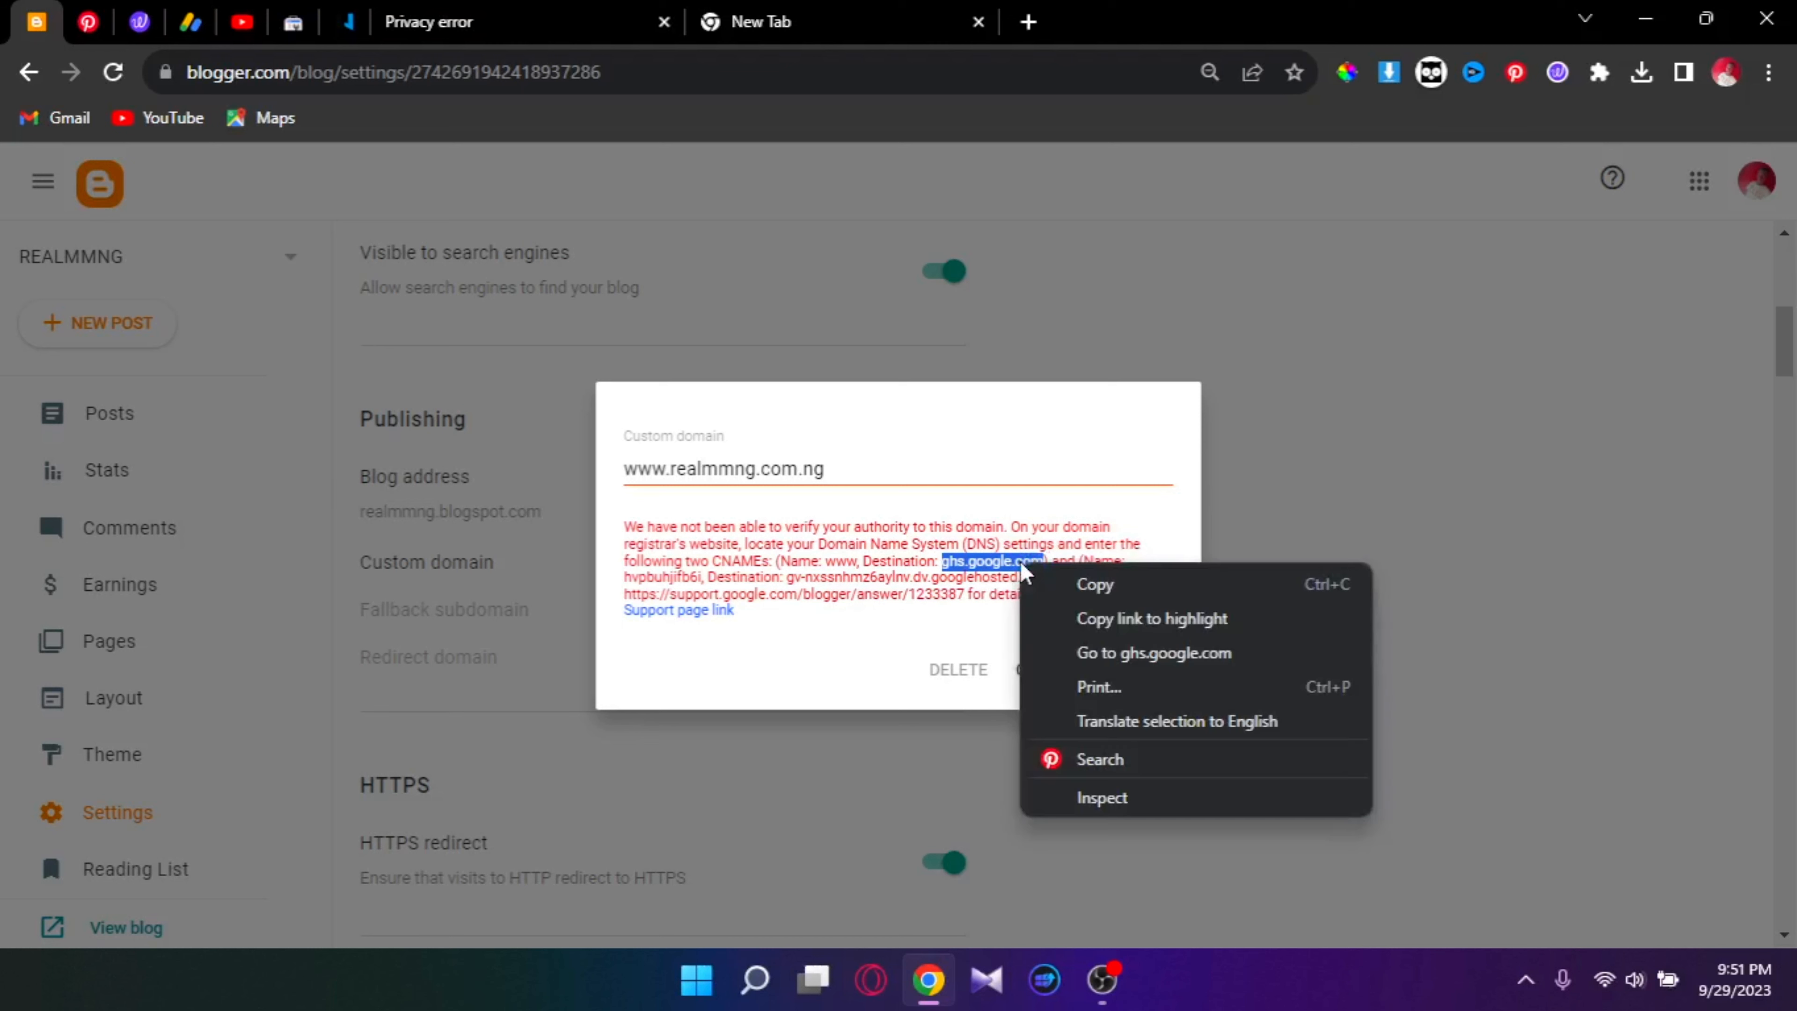
{"action": "left_click", "coordinate": [1039, 582]}
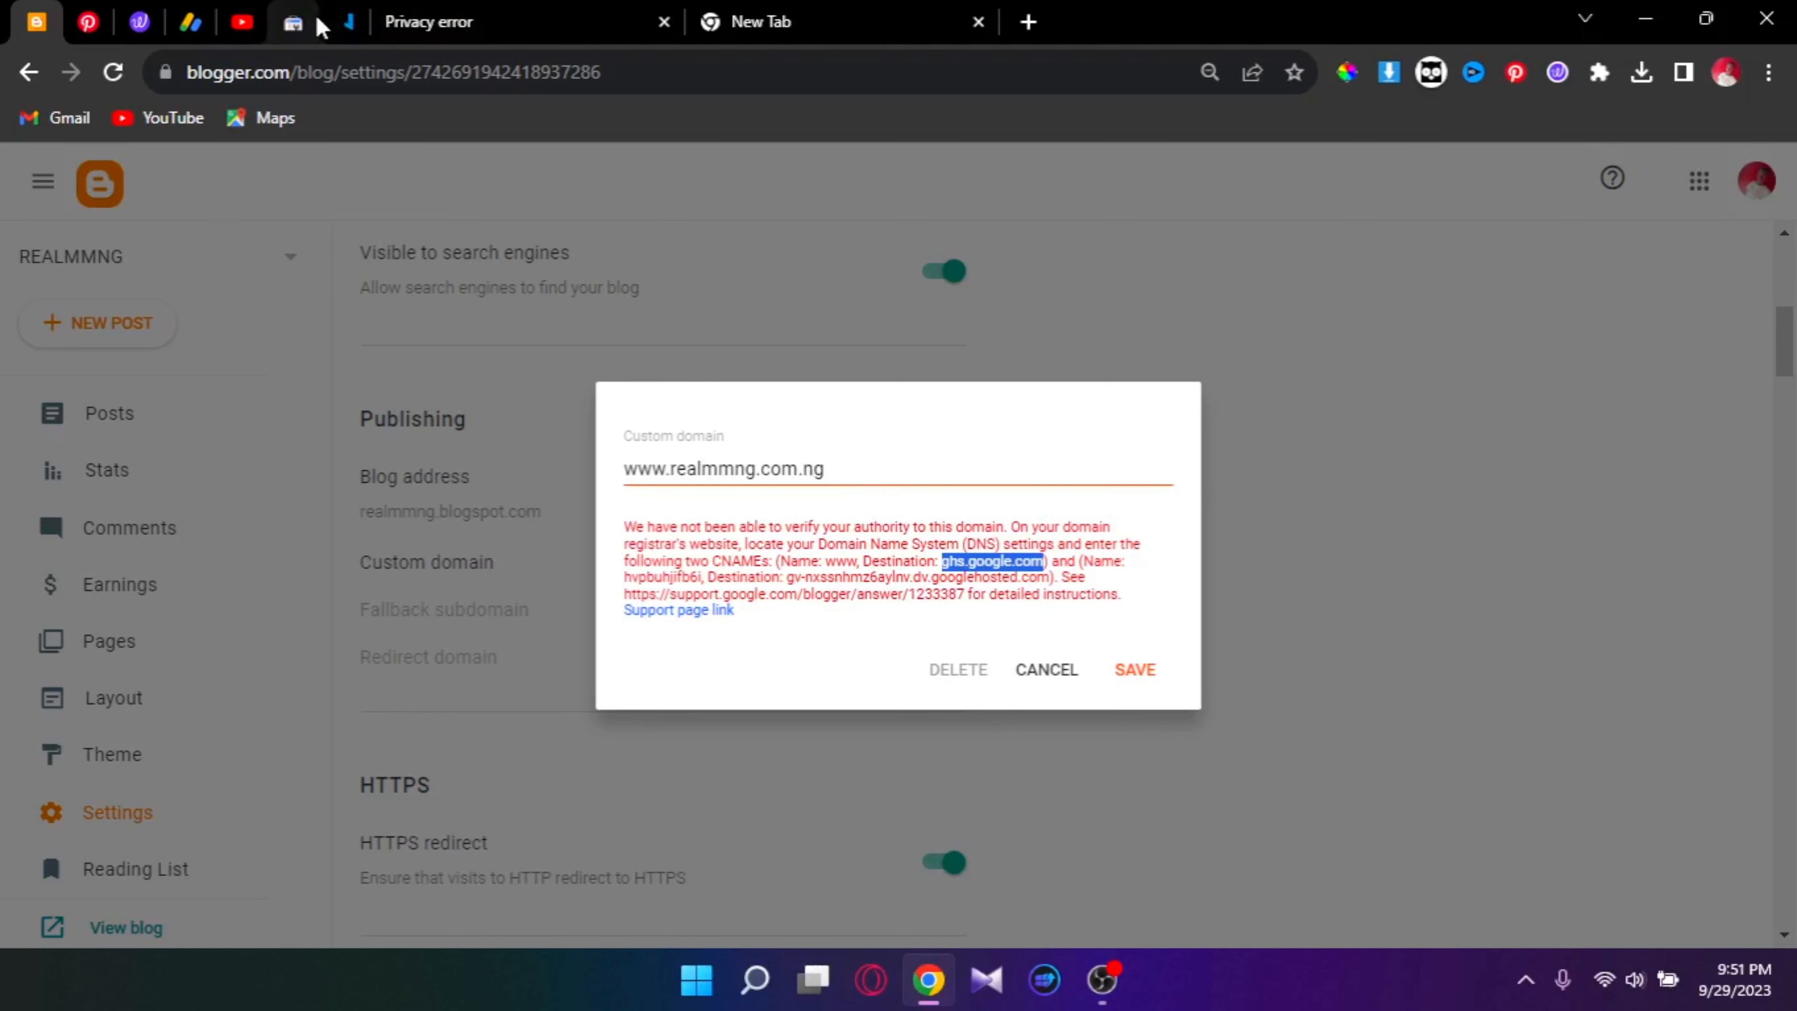
{"action": "left_click", "coordinate": [346, 21]}
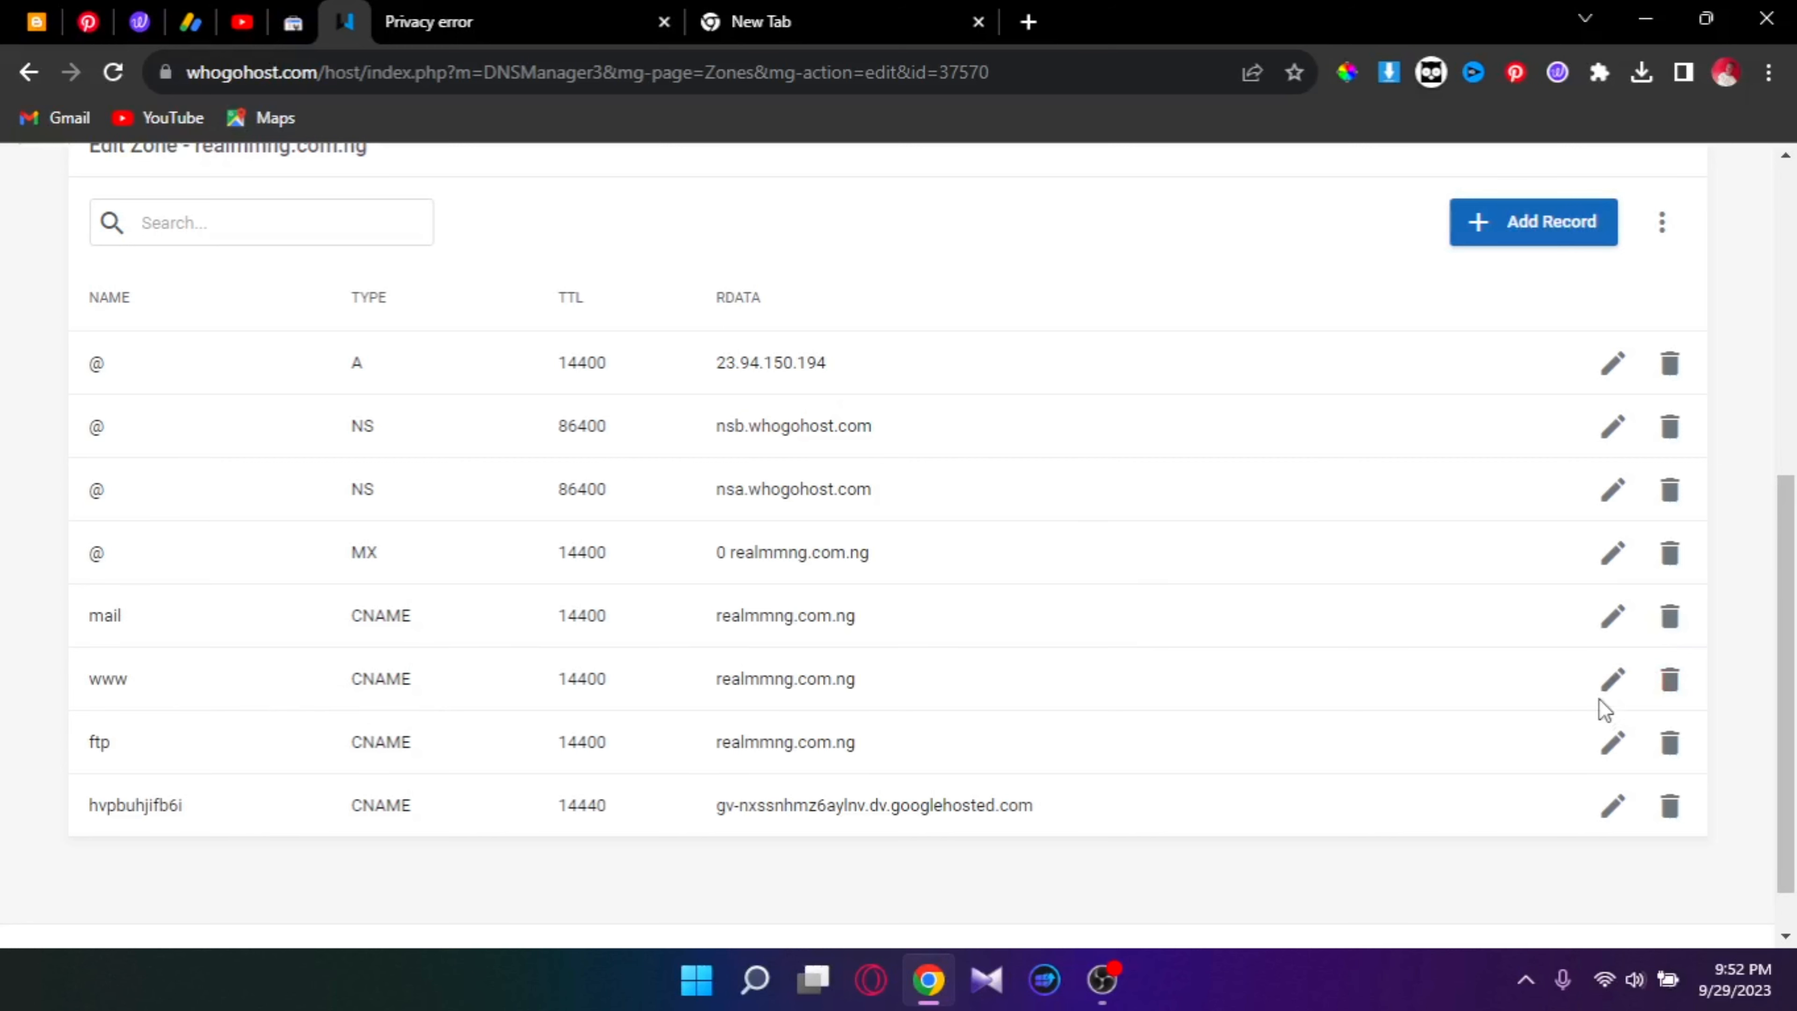
Step: Change the www CNAME record's target from realmmng.com.ng to ghs.google.com and save it
{"action": "left_click", "coordinate": [1608, 684]}
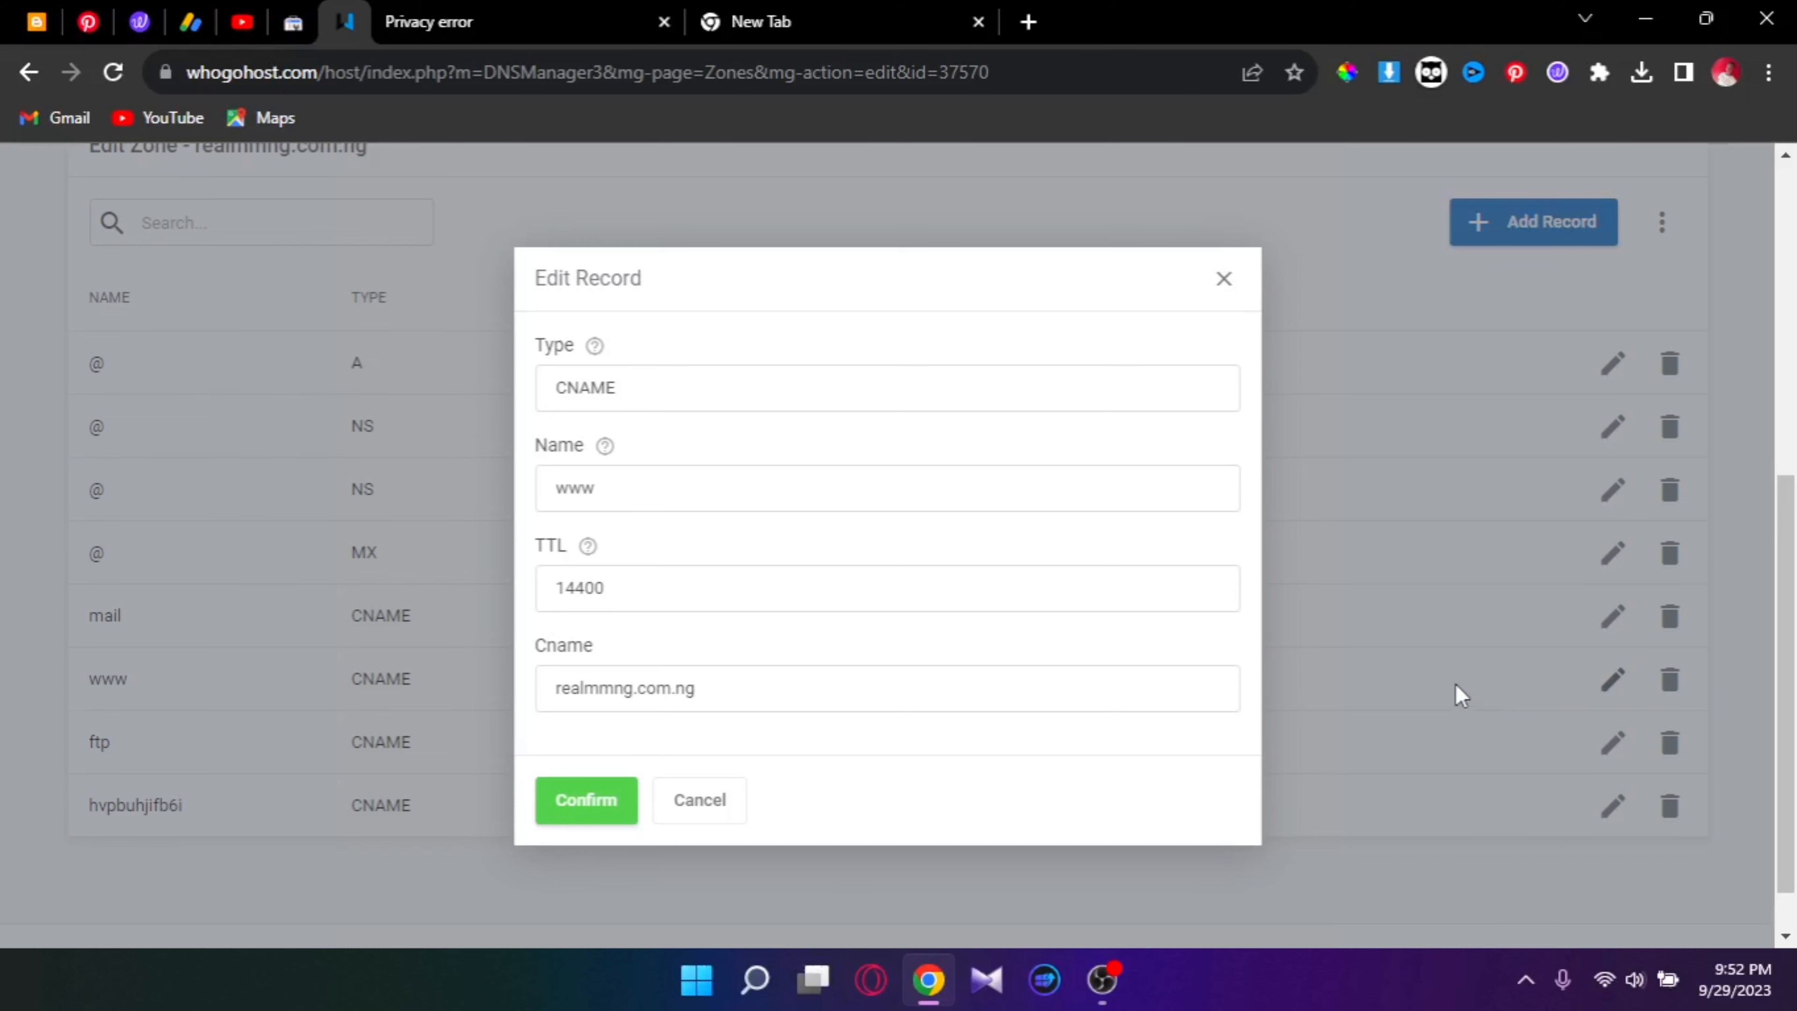
{"action": "scroll", "coordinate": [802, 700], "scroll_direction": "down", "scroll_amount": 1}
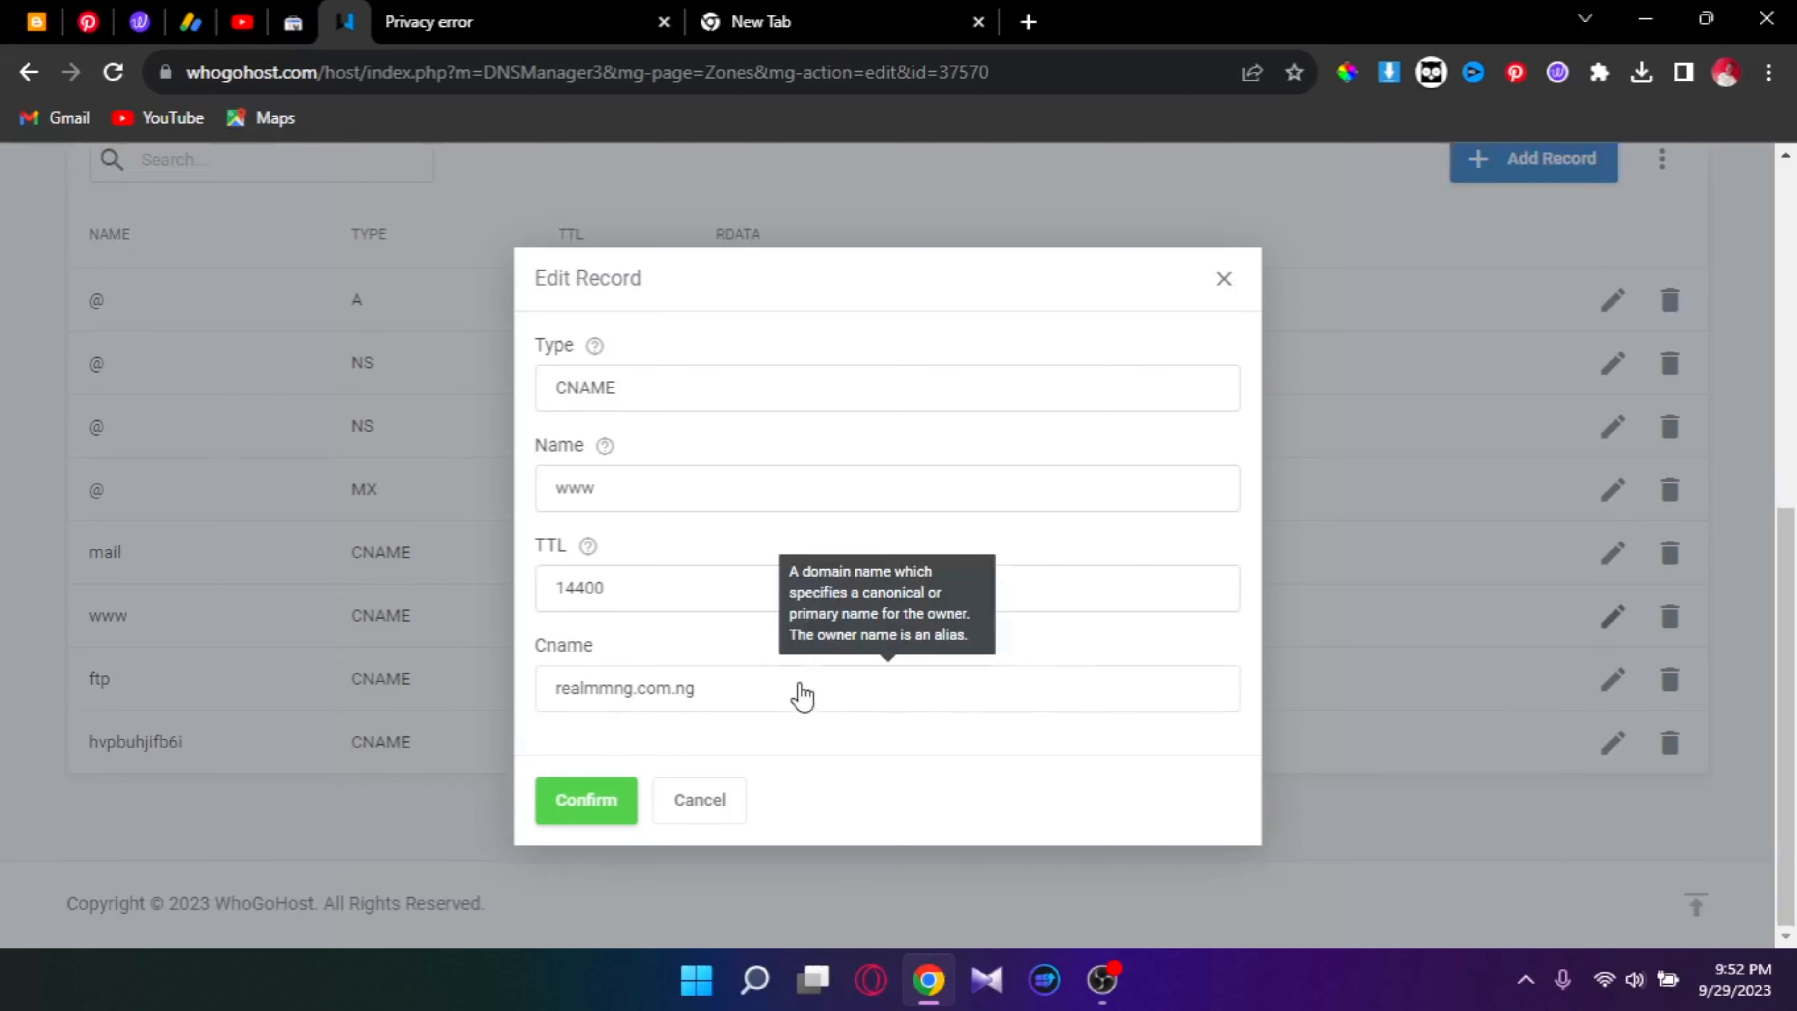
{"action": "triple_click", "coordinate": [801, 697]}
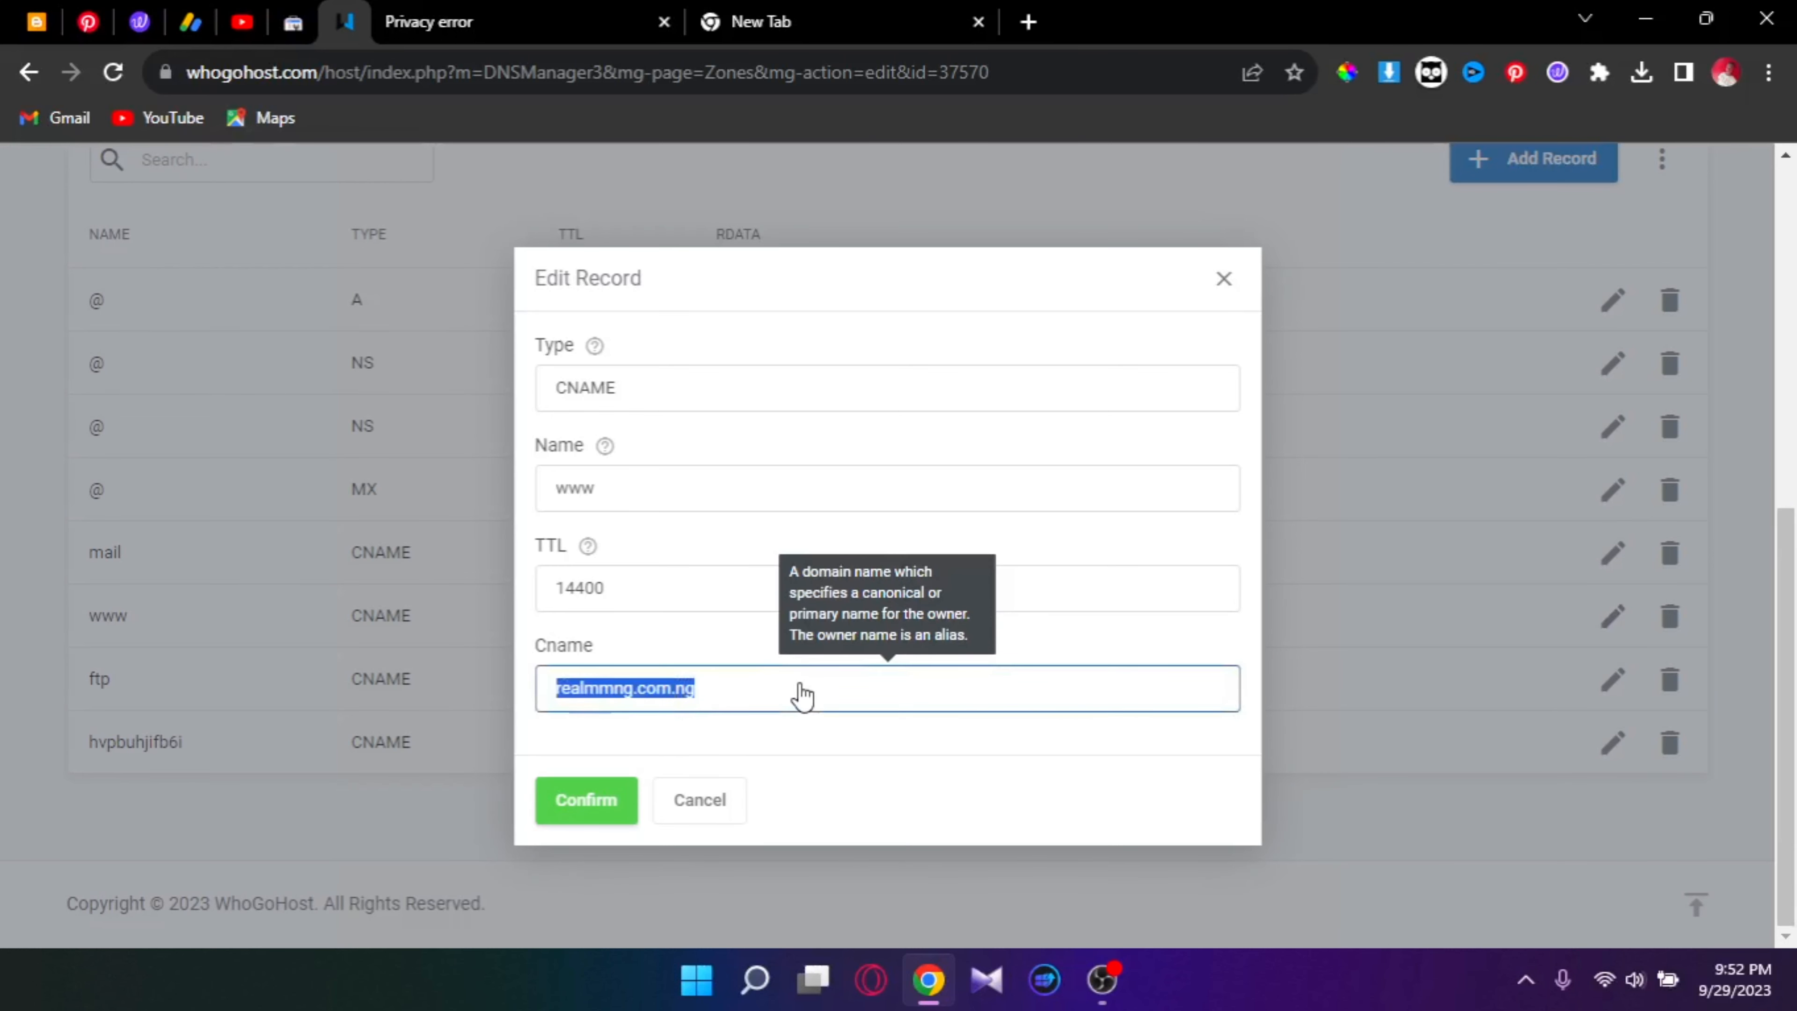
{"action": "right_click", "coordinate": [801, 695]}
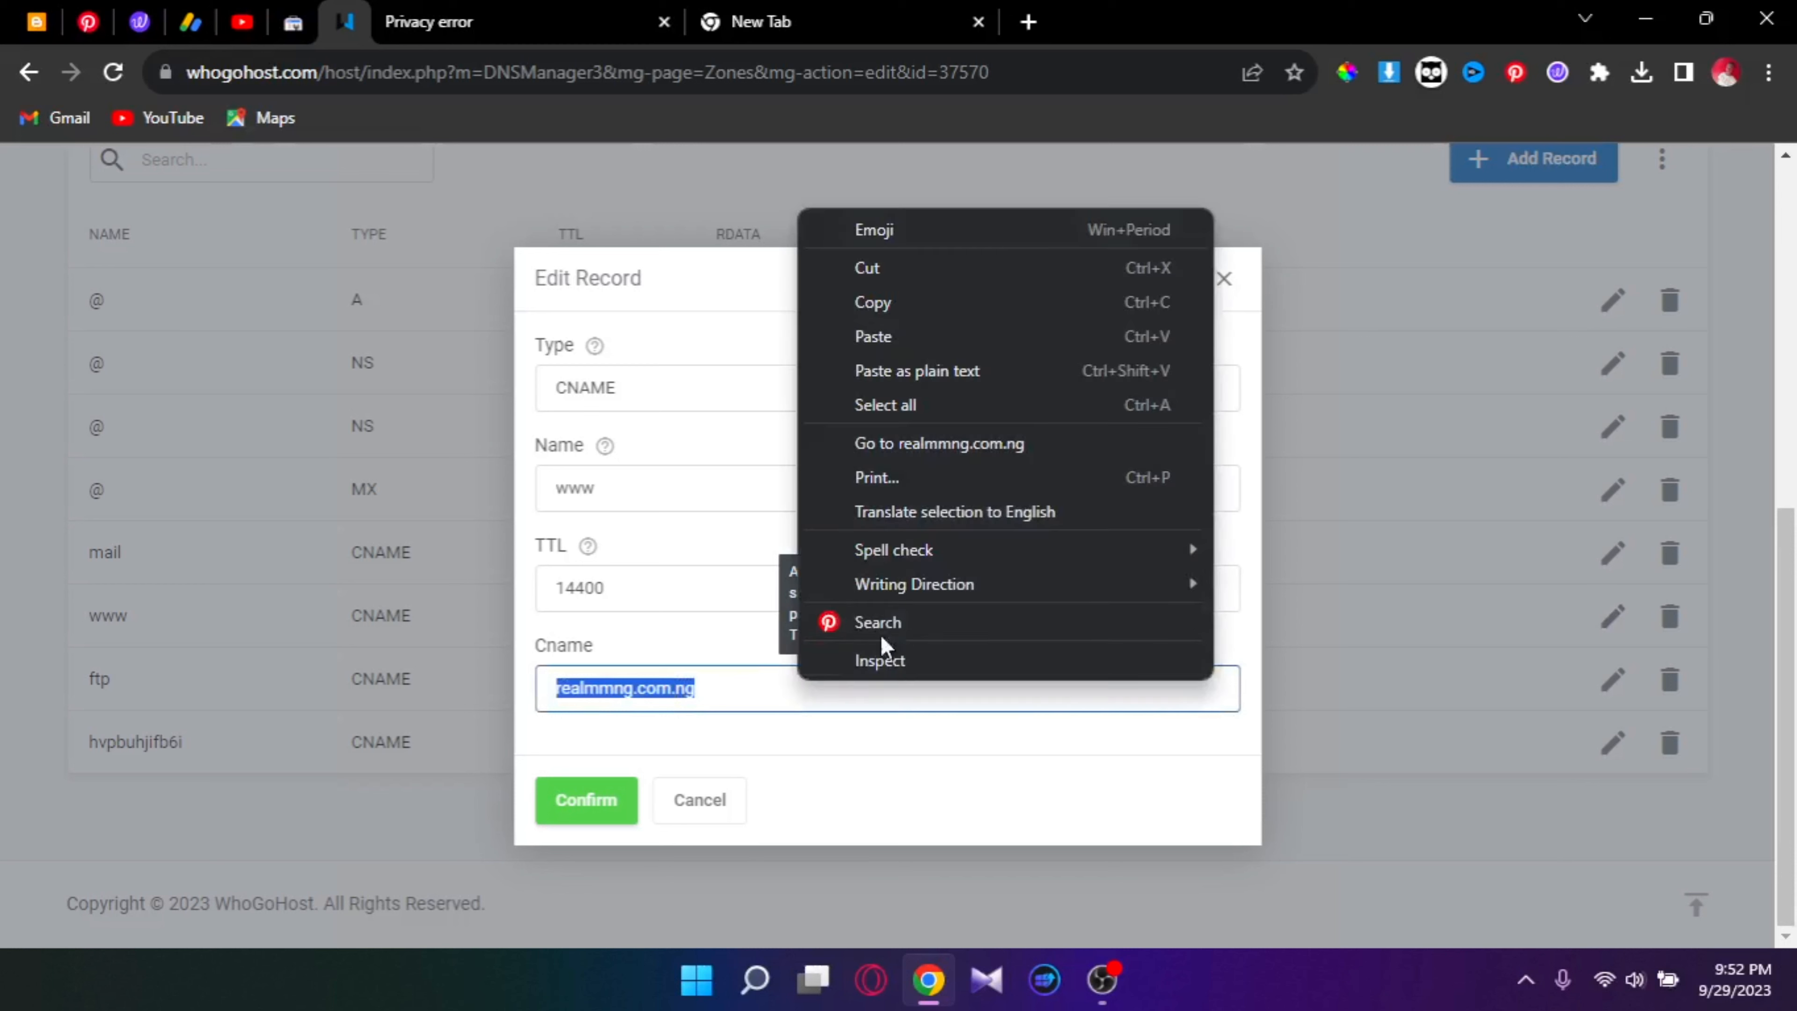
{"action": "left_click", "coordinate": [923, 336]}
{"action": "left_click", "coordinate": [608, 803]}
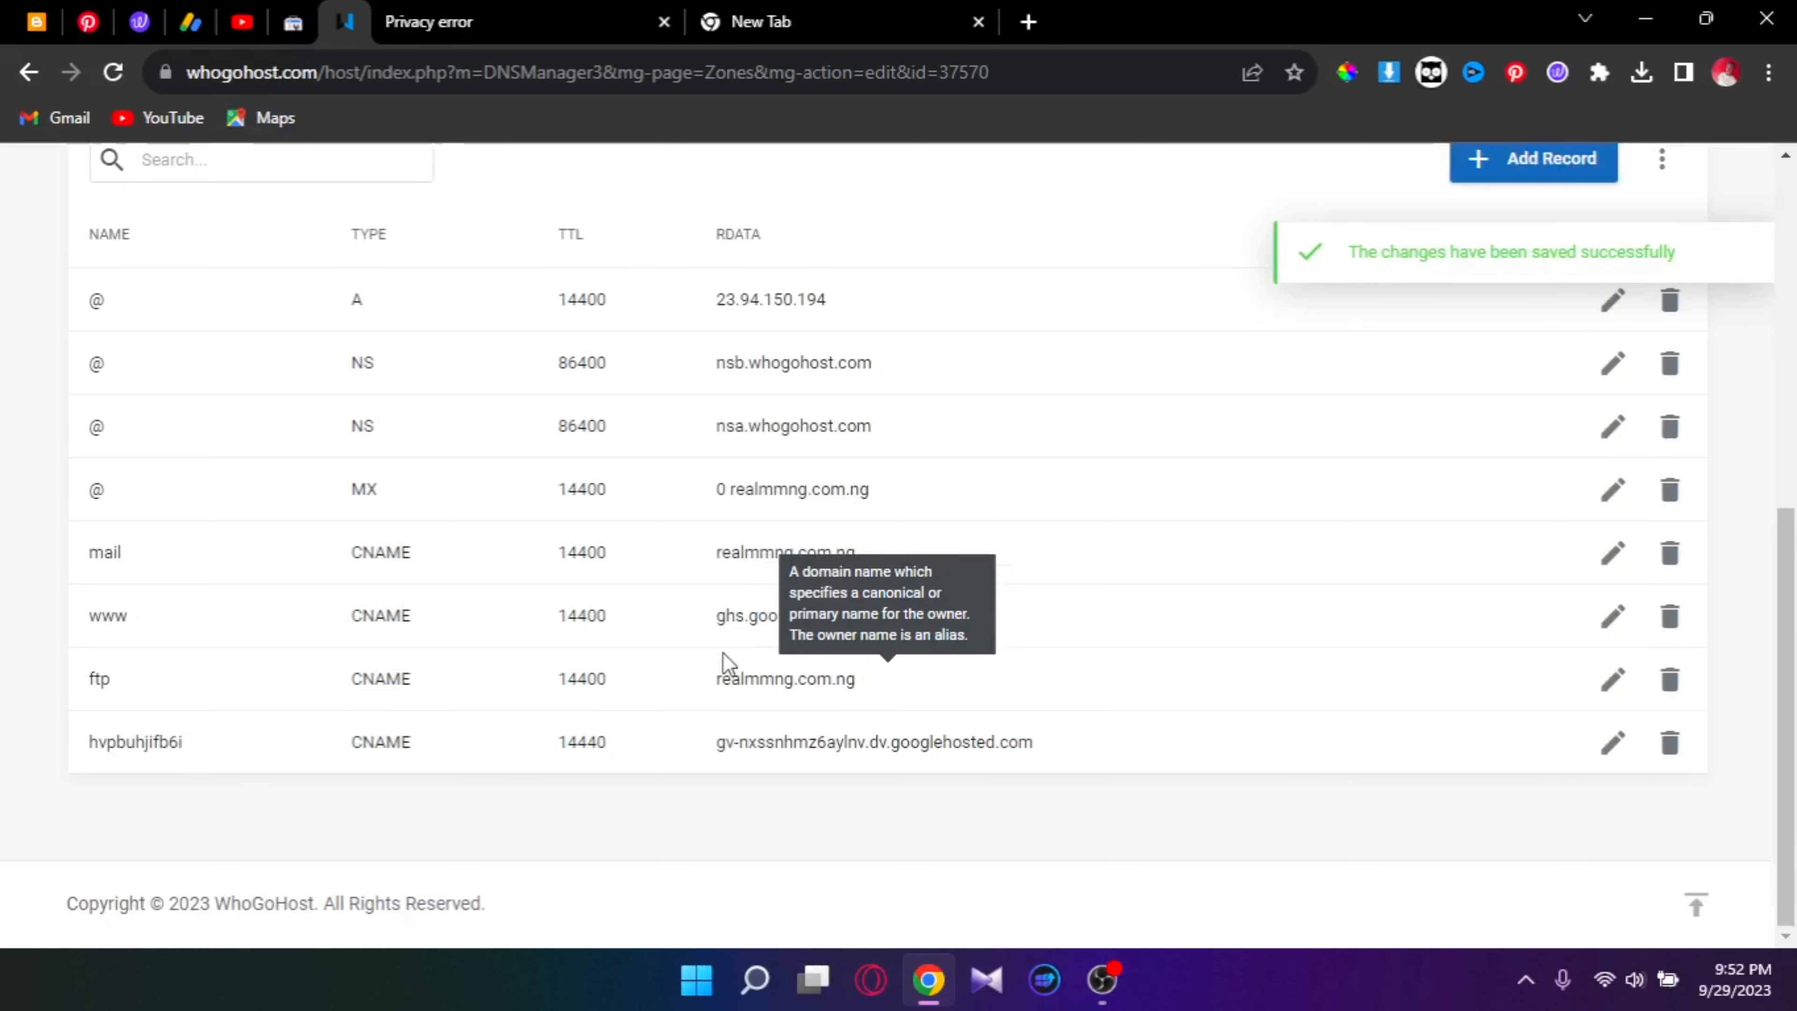
{"action": "scroll", "coordinate": [710, 626], "scroll_direction": "up", "scroll_amount": 2}
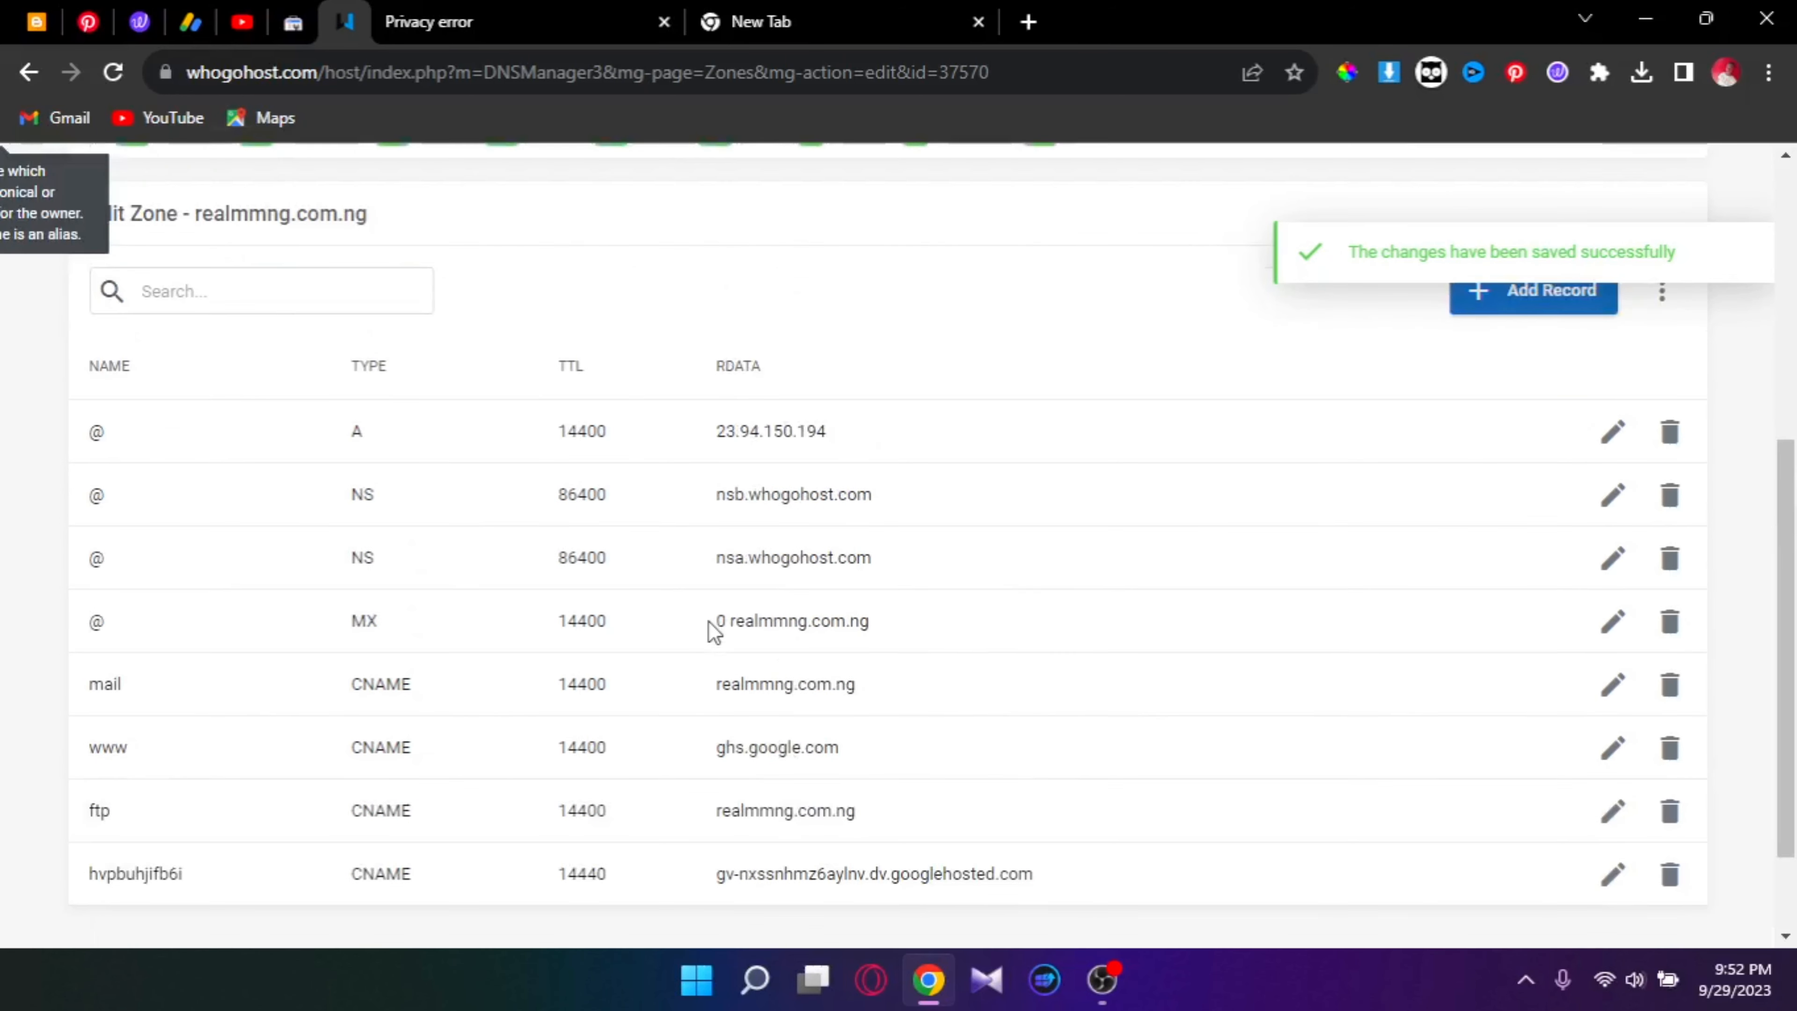
{"action": "scroll", "coordinate": [709, 620], "scroll_direction": "down", "scroll_amount": 2}
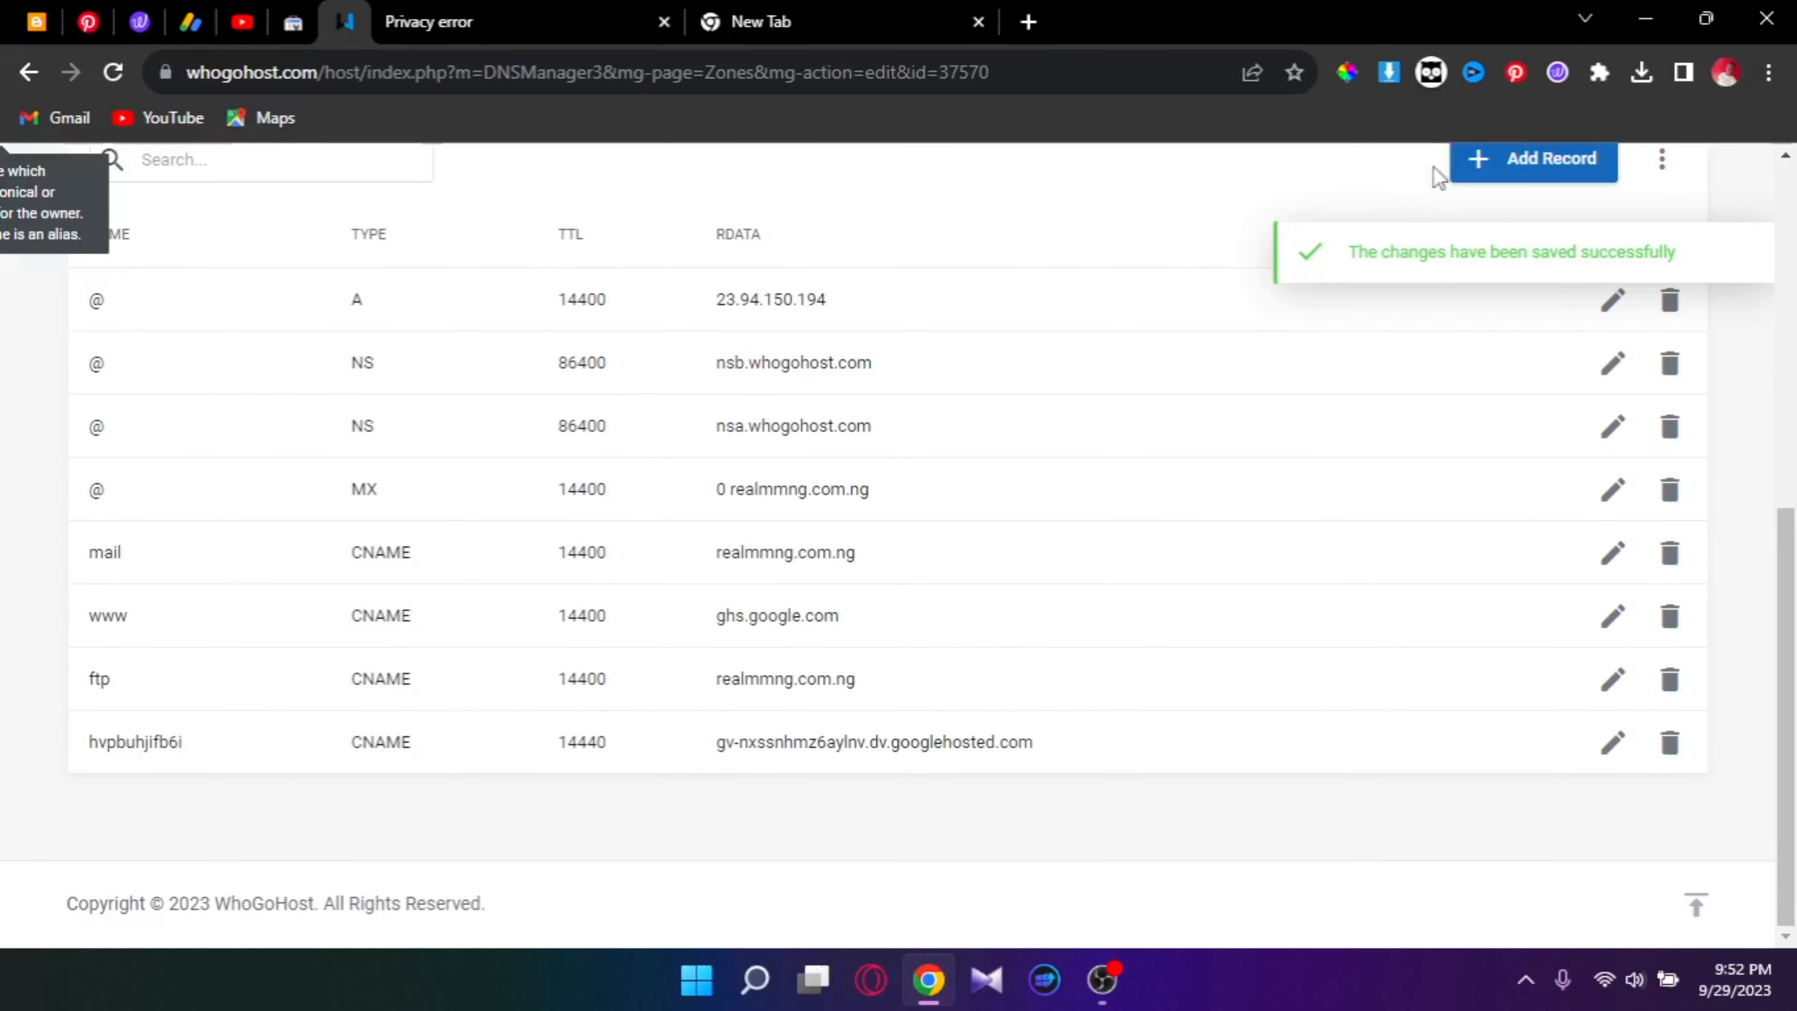
{"action": "left_click", "coordinate": [1521, 160]}
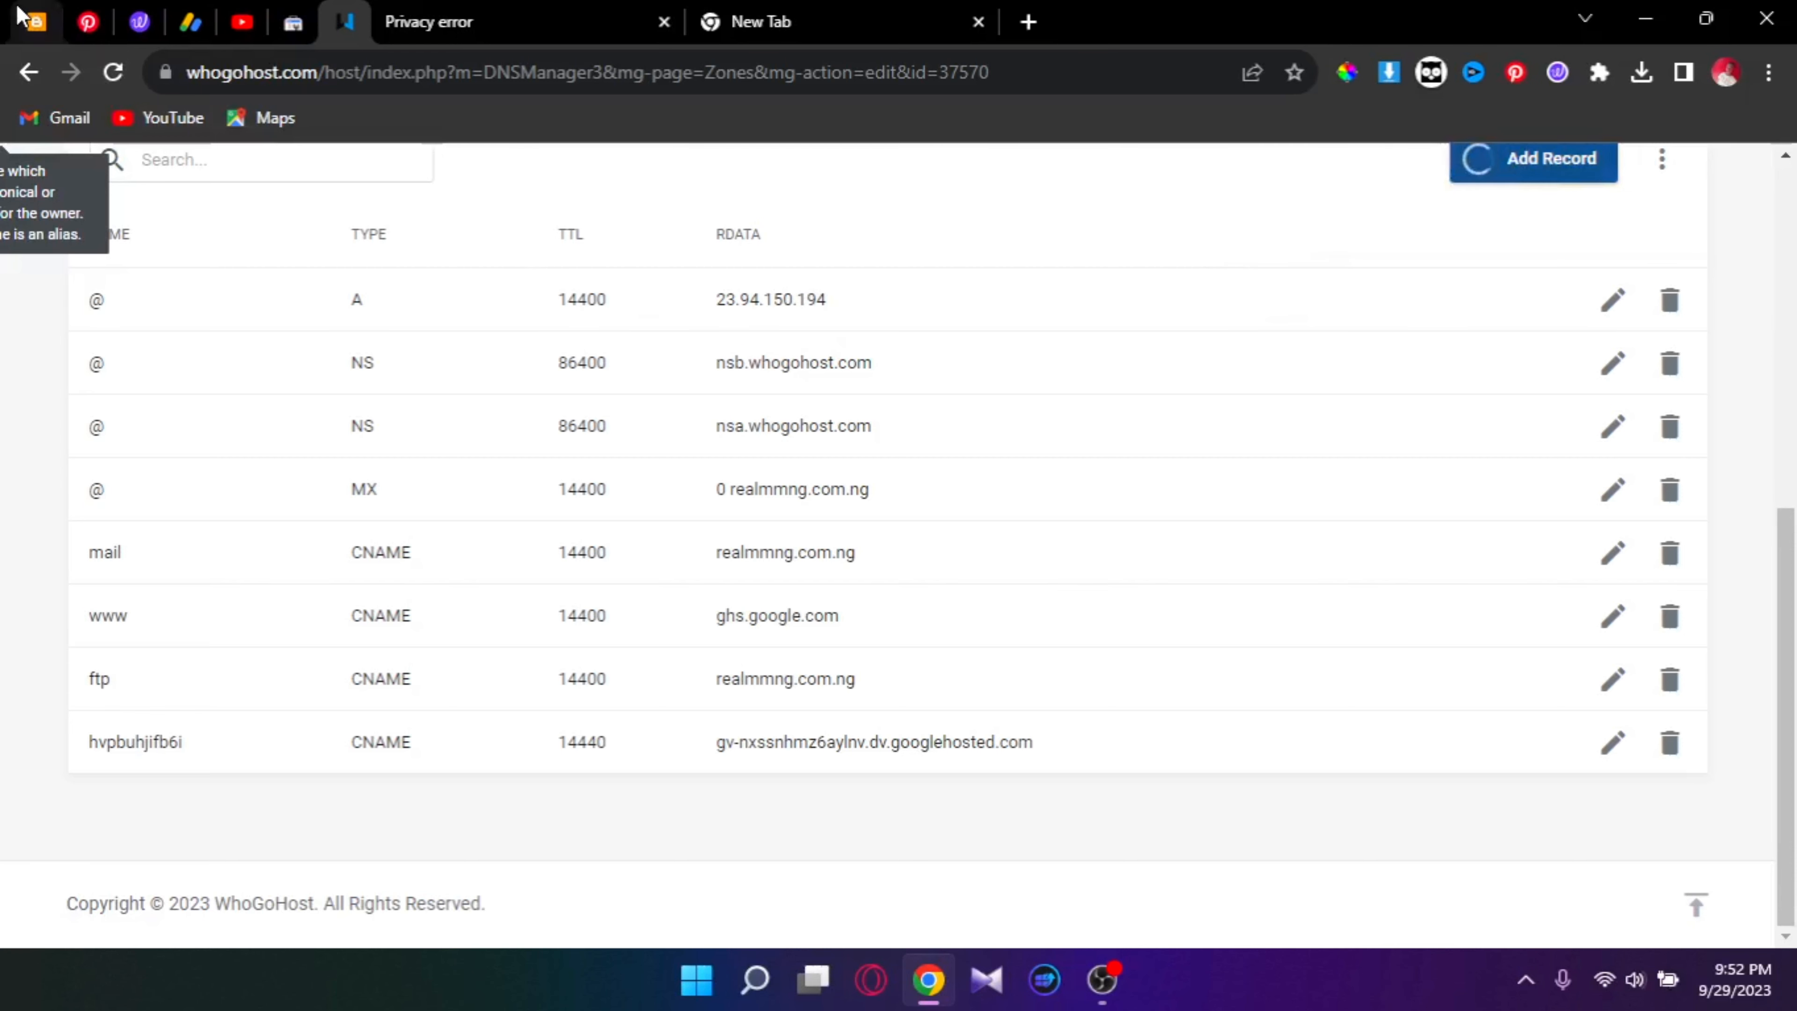
Step: Return to the Blogger settings tab and open the 'Set up a custom domain' support article
{"action": "left_click", "coordinate": [36, 22]}
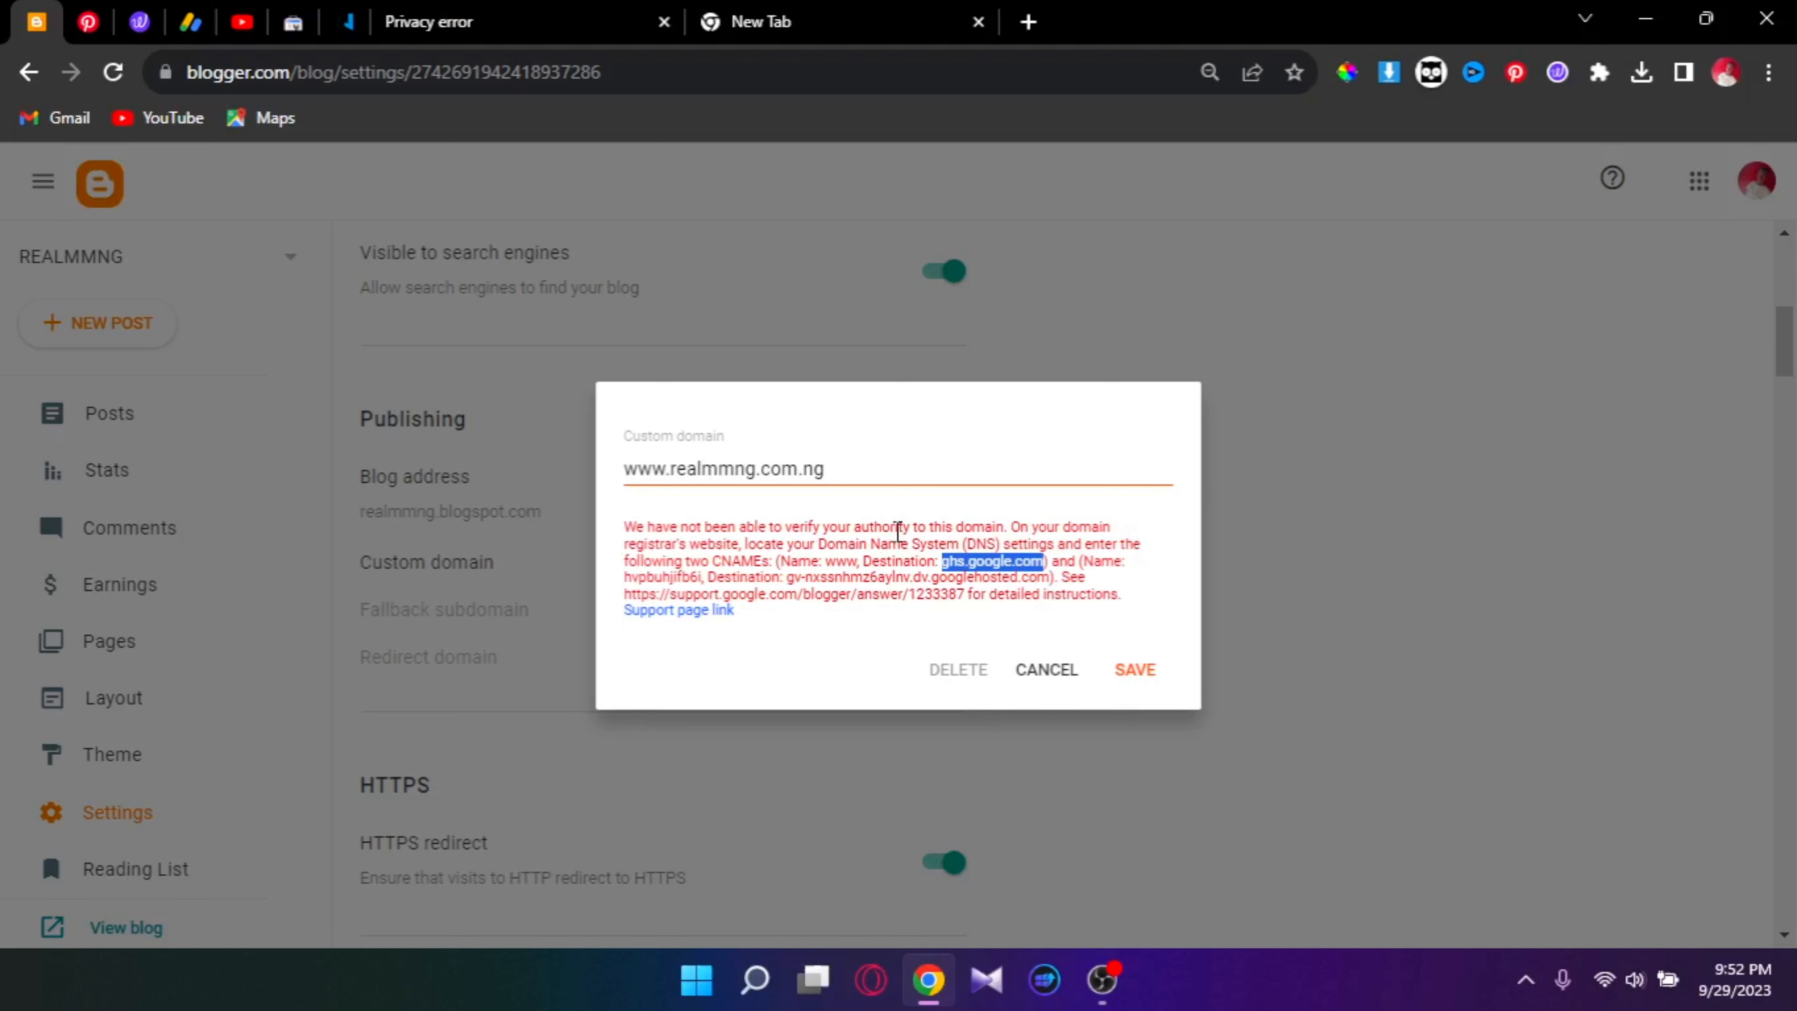
{"action": "left_click", "coordinate": [694, 610]}
{"action": "scroll", "coordinate": [457, 466], "scroll_direction": "down", "scroll_amount": 10}
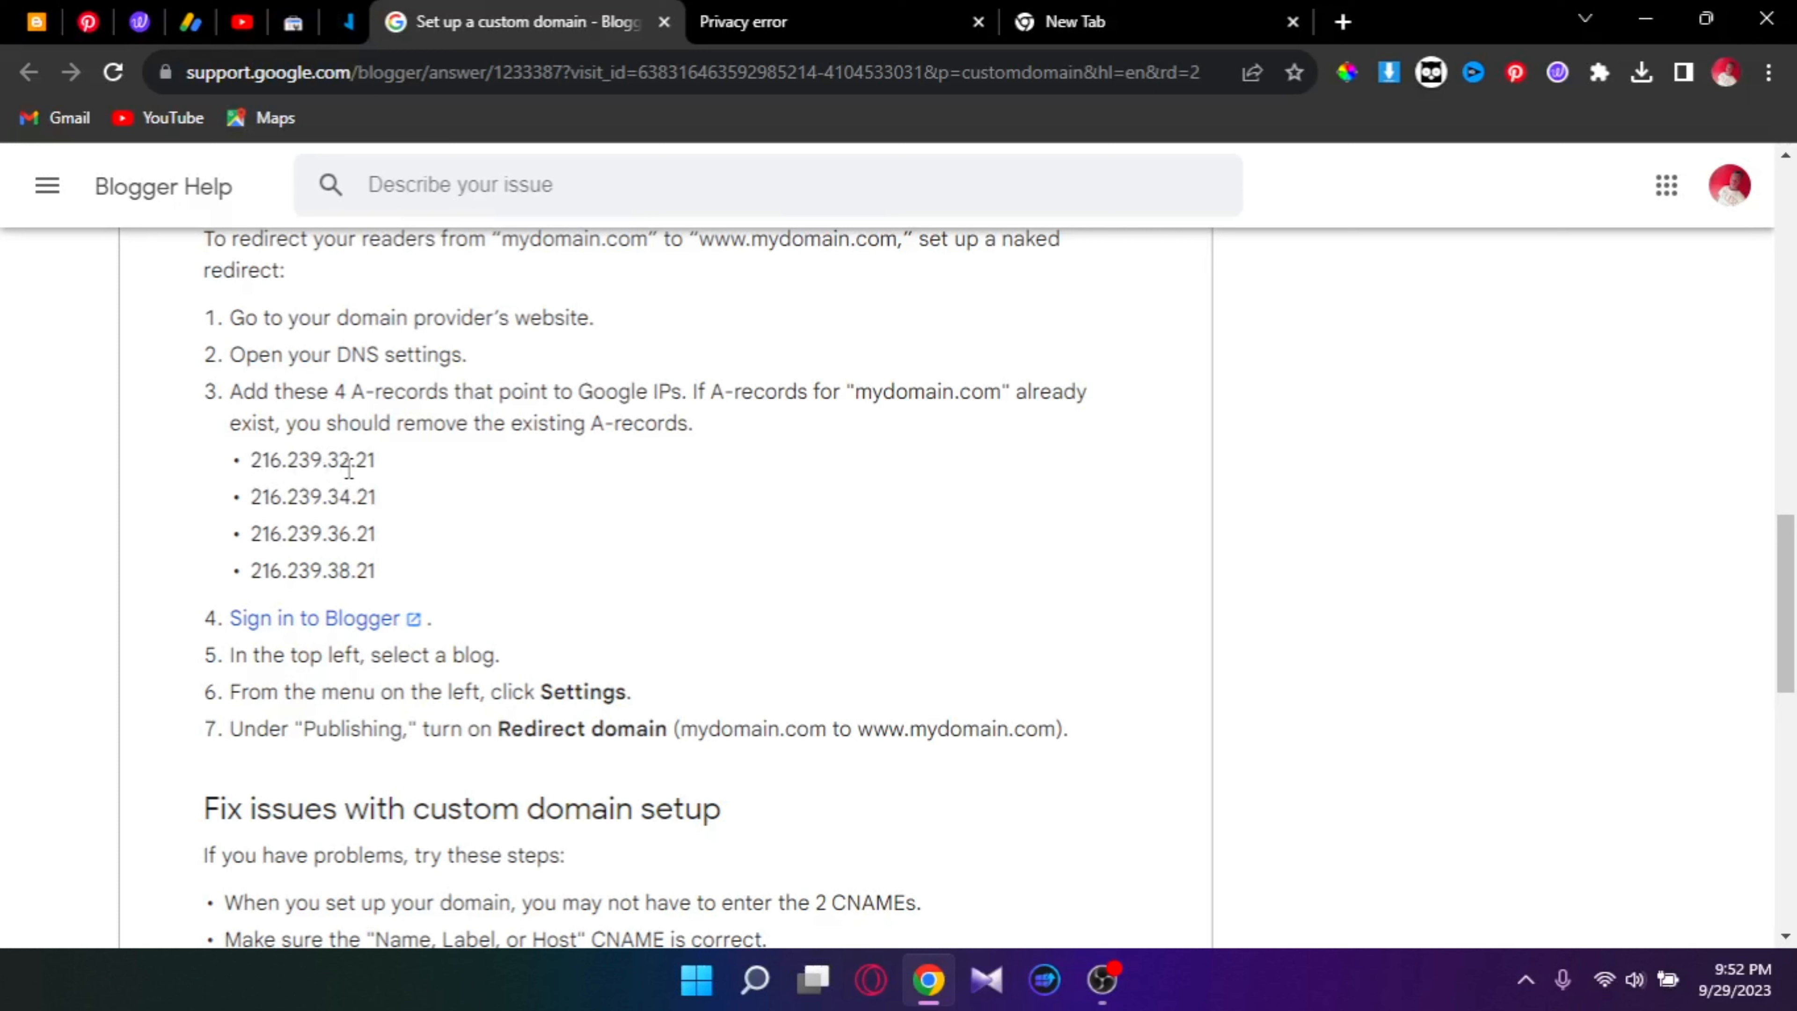
Step: Bring the four Google A-record IPs 216.239.32.21, .34.21, .36.21 and .38.21 into view
{"action": "left_click_drag", "start_coordinate": [350, 460], "coordinate": [341, 496]}
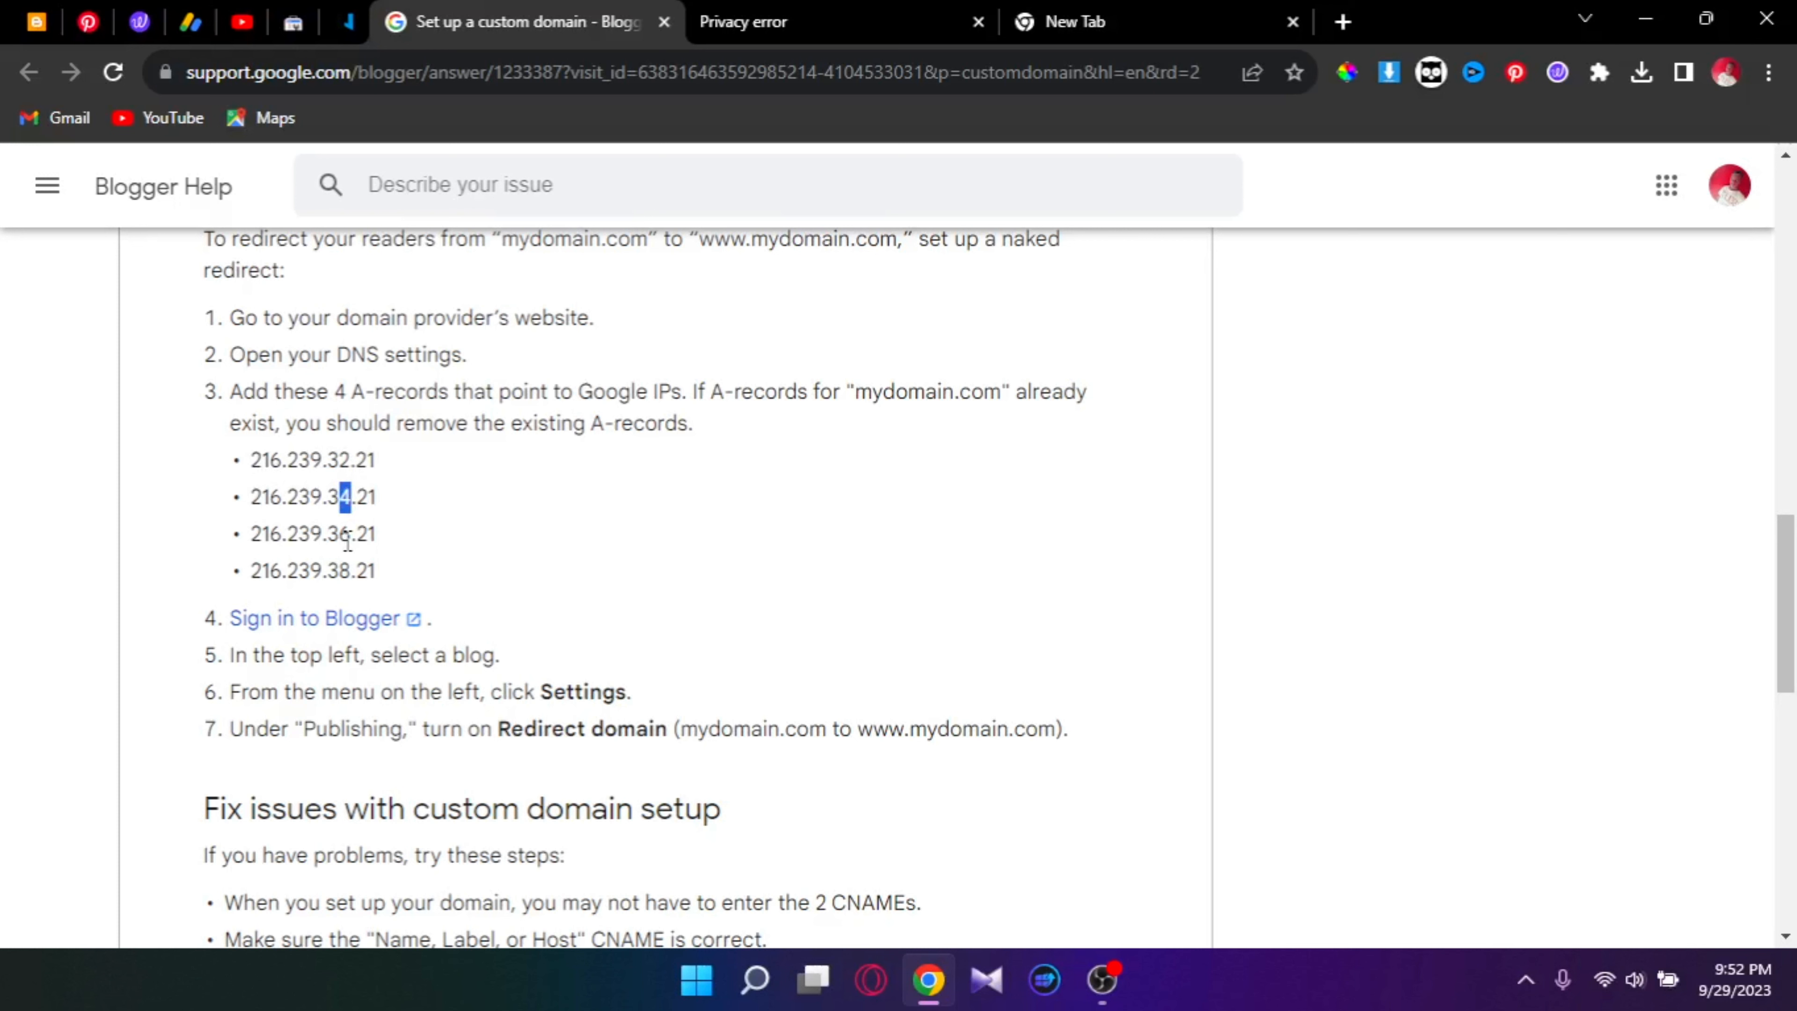
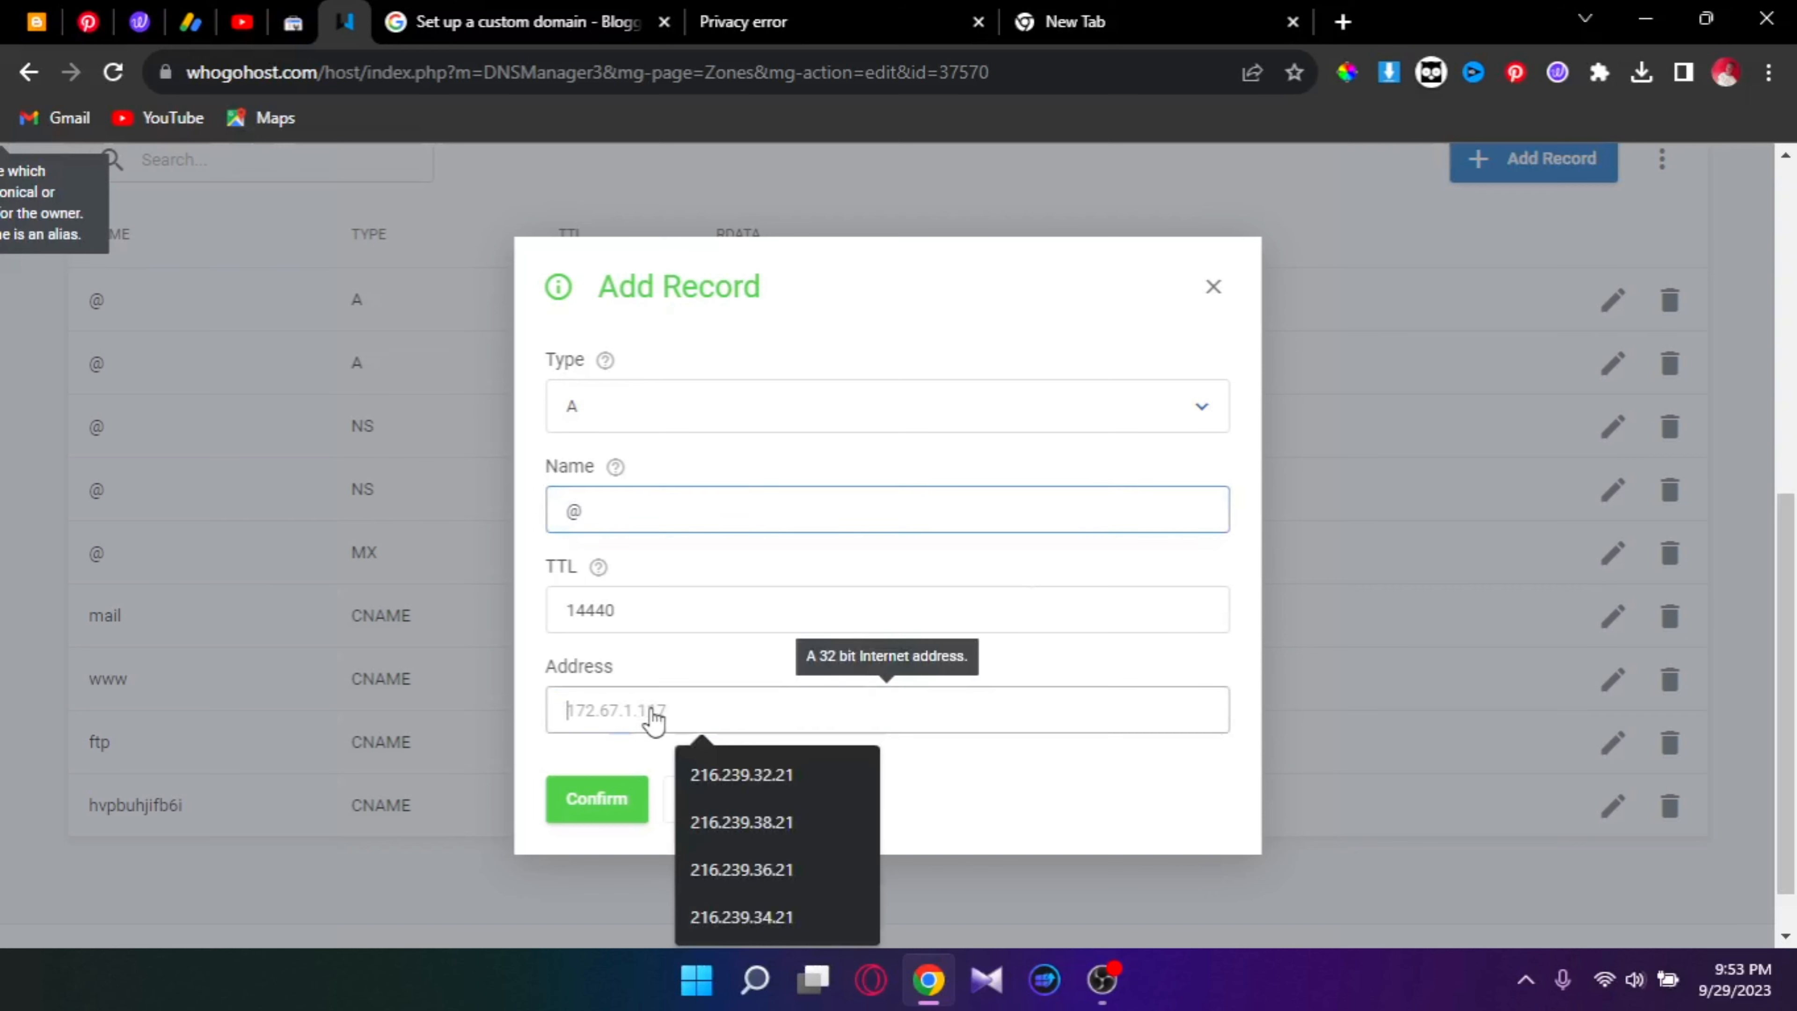
Step: Bring up the paste options in the new @ A record's Address field
{"action": "right_click", "coordinate": [946, 718]}
Step: Paste 216.239.32.21, edit it to 216.239.34.21, and confirm the A record
{"action": "left_click", "coordinate": [1052, 476]}
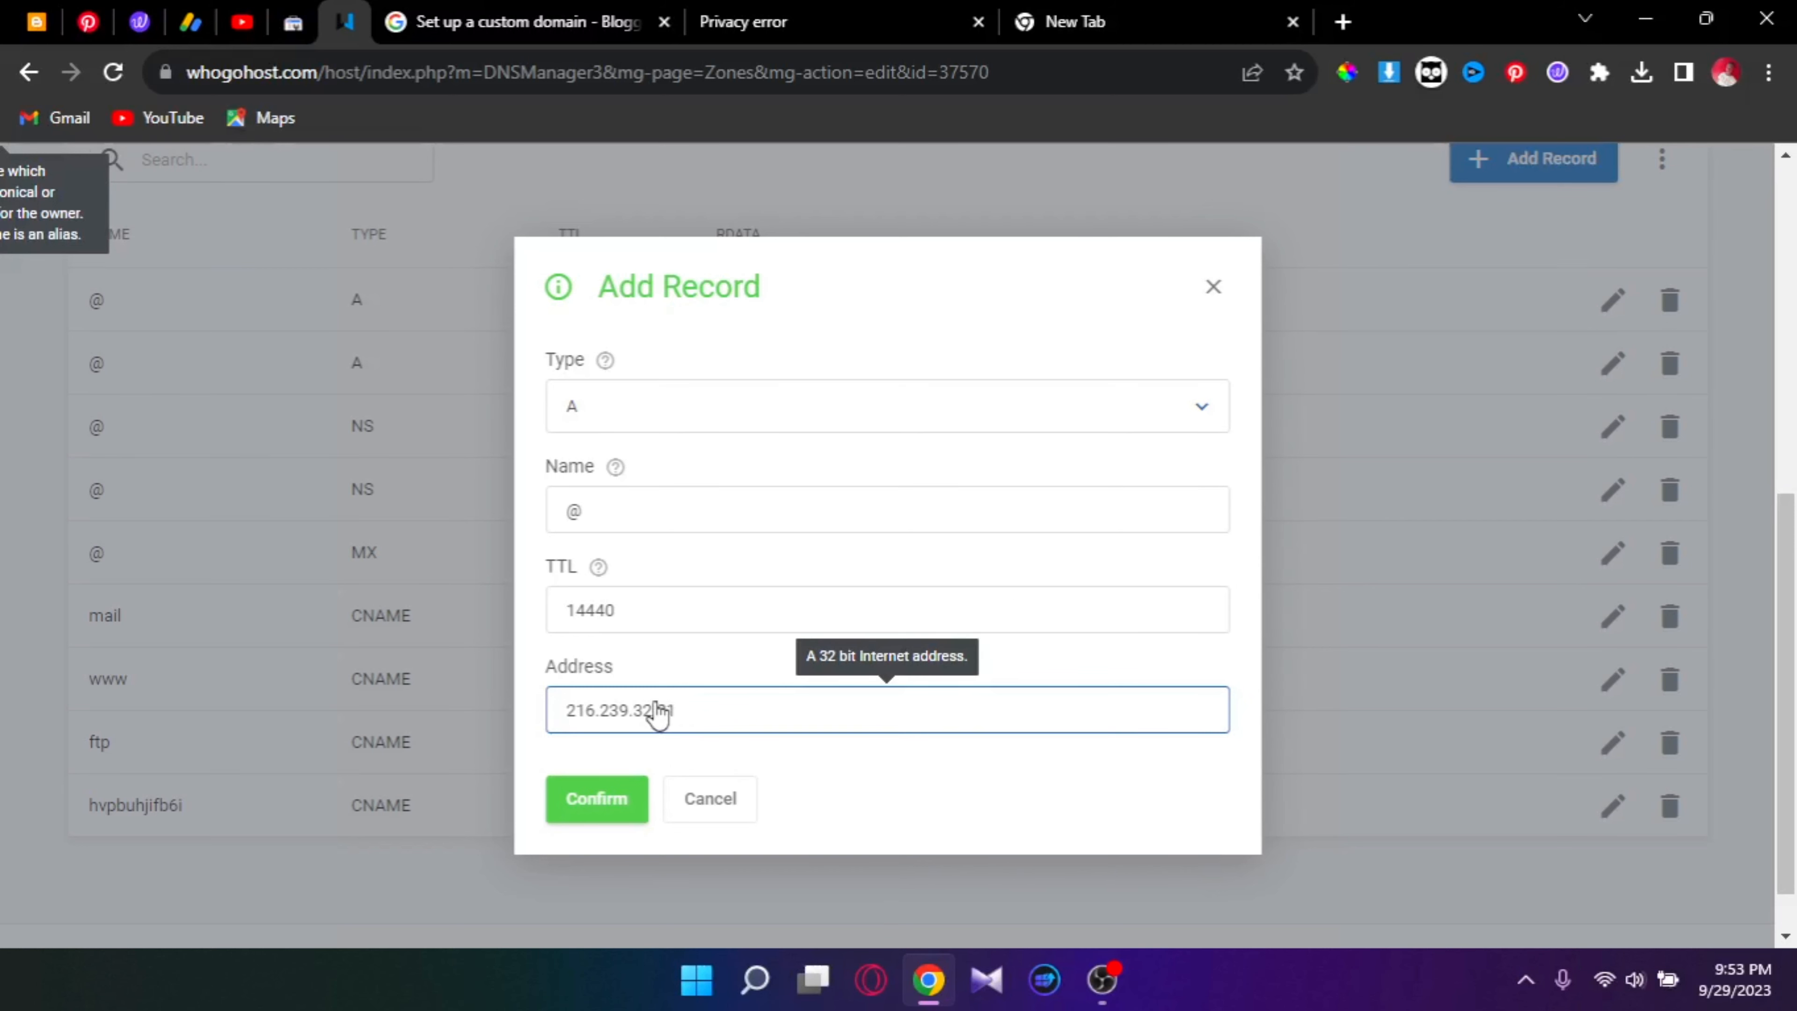
{"action": "key", "text": "BackSpace"}
{"action": "type", "text": "4"}
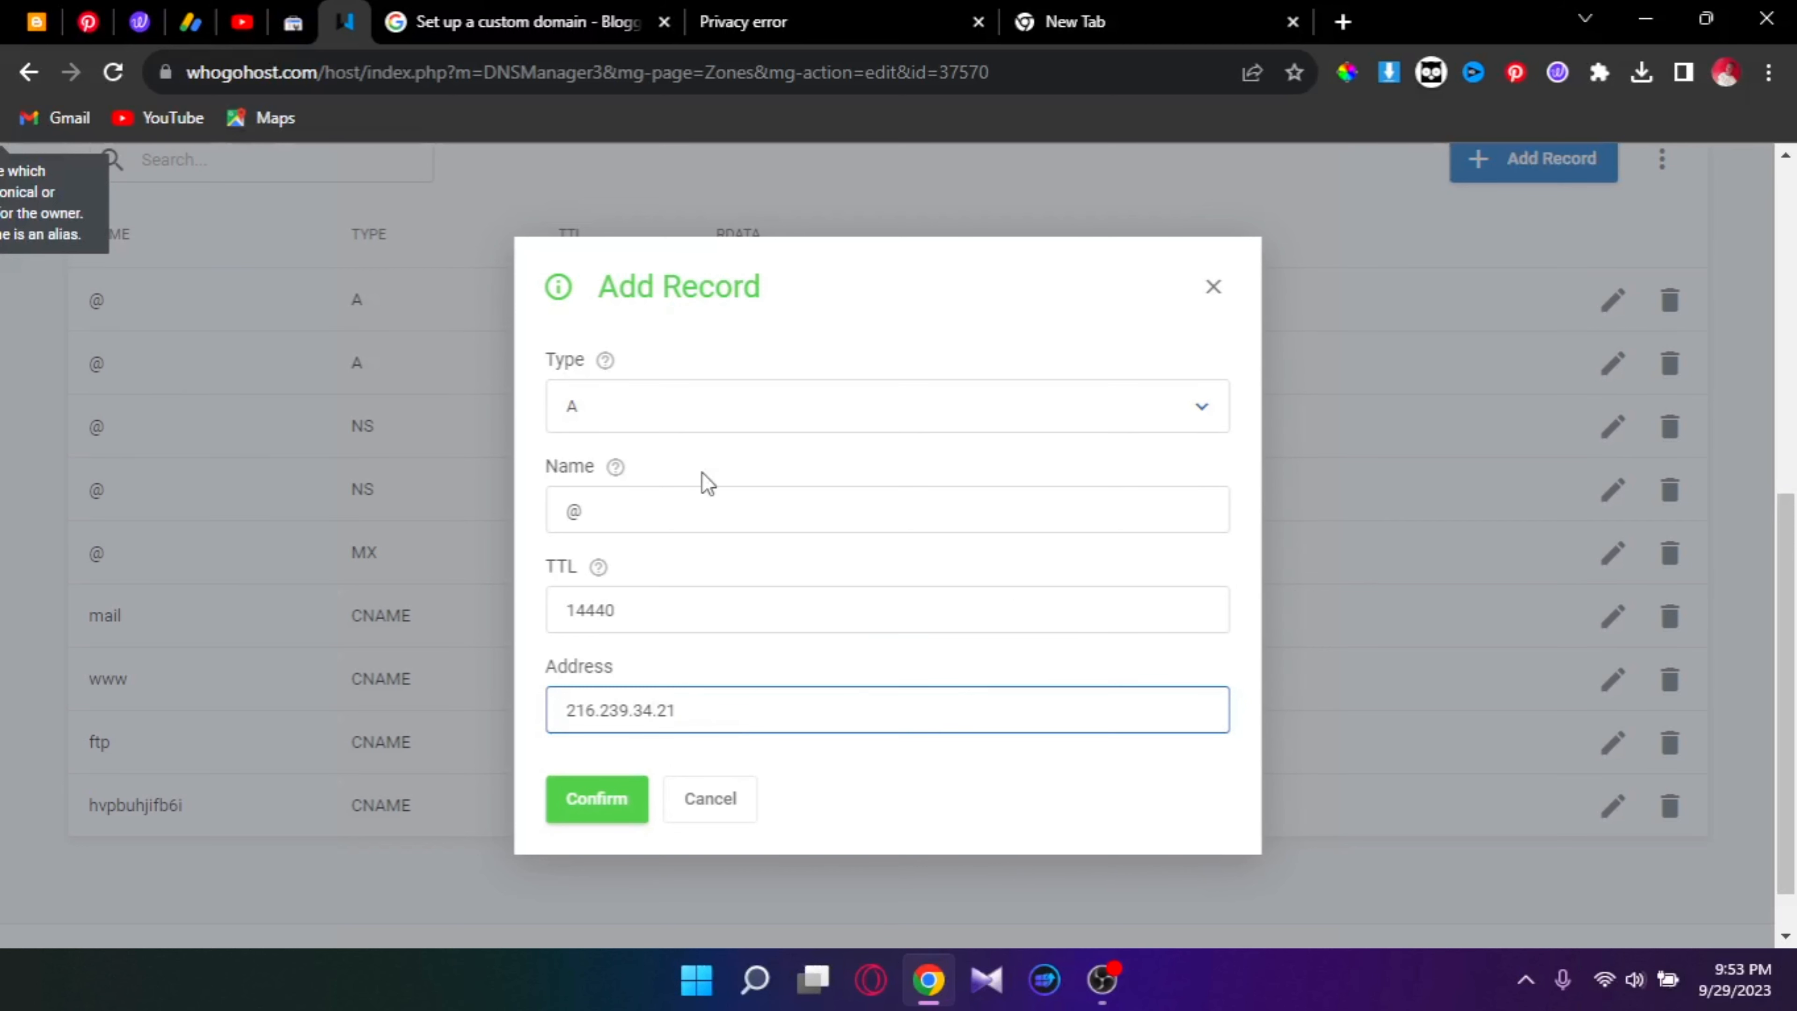
{"action": "left_click", "coordinate": [624, 804]}
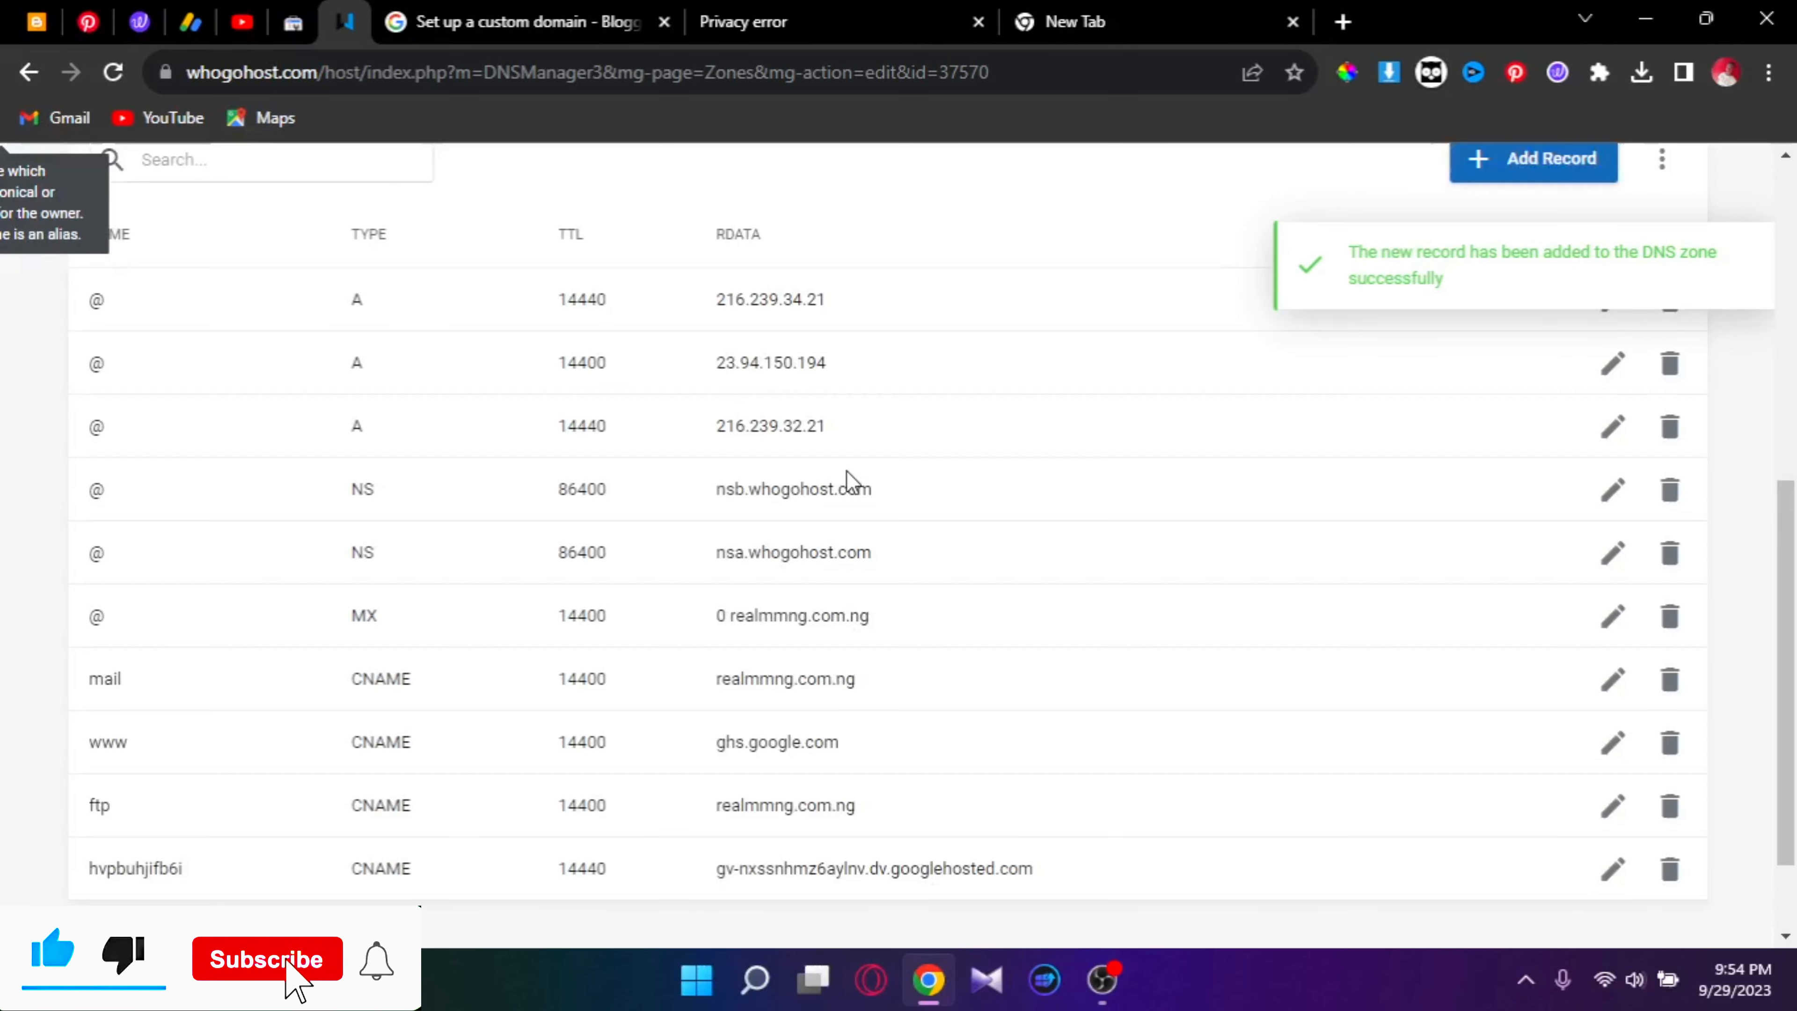
Step: Add an A record for @ pointing to 216.239.36.21
{"action": "left_click", "coordinate": [1566, 161]}
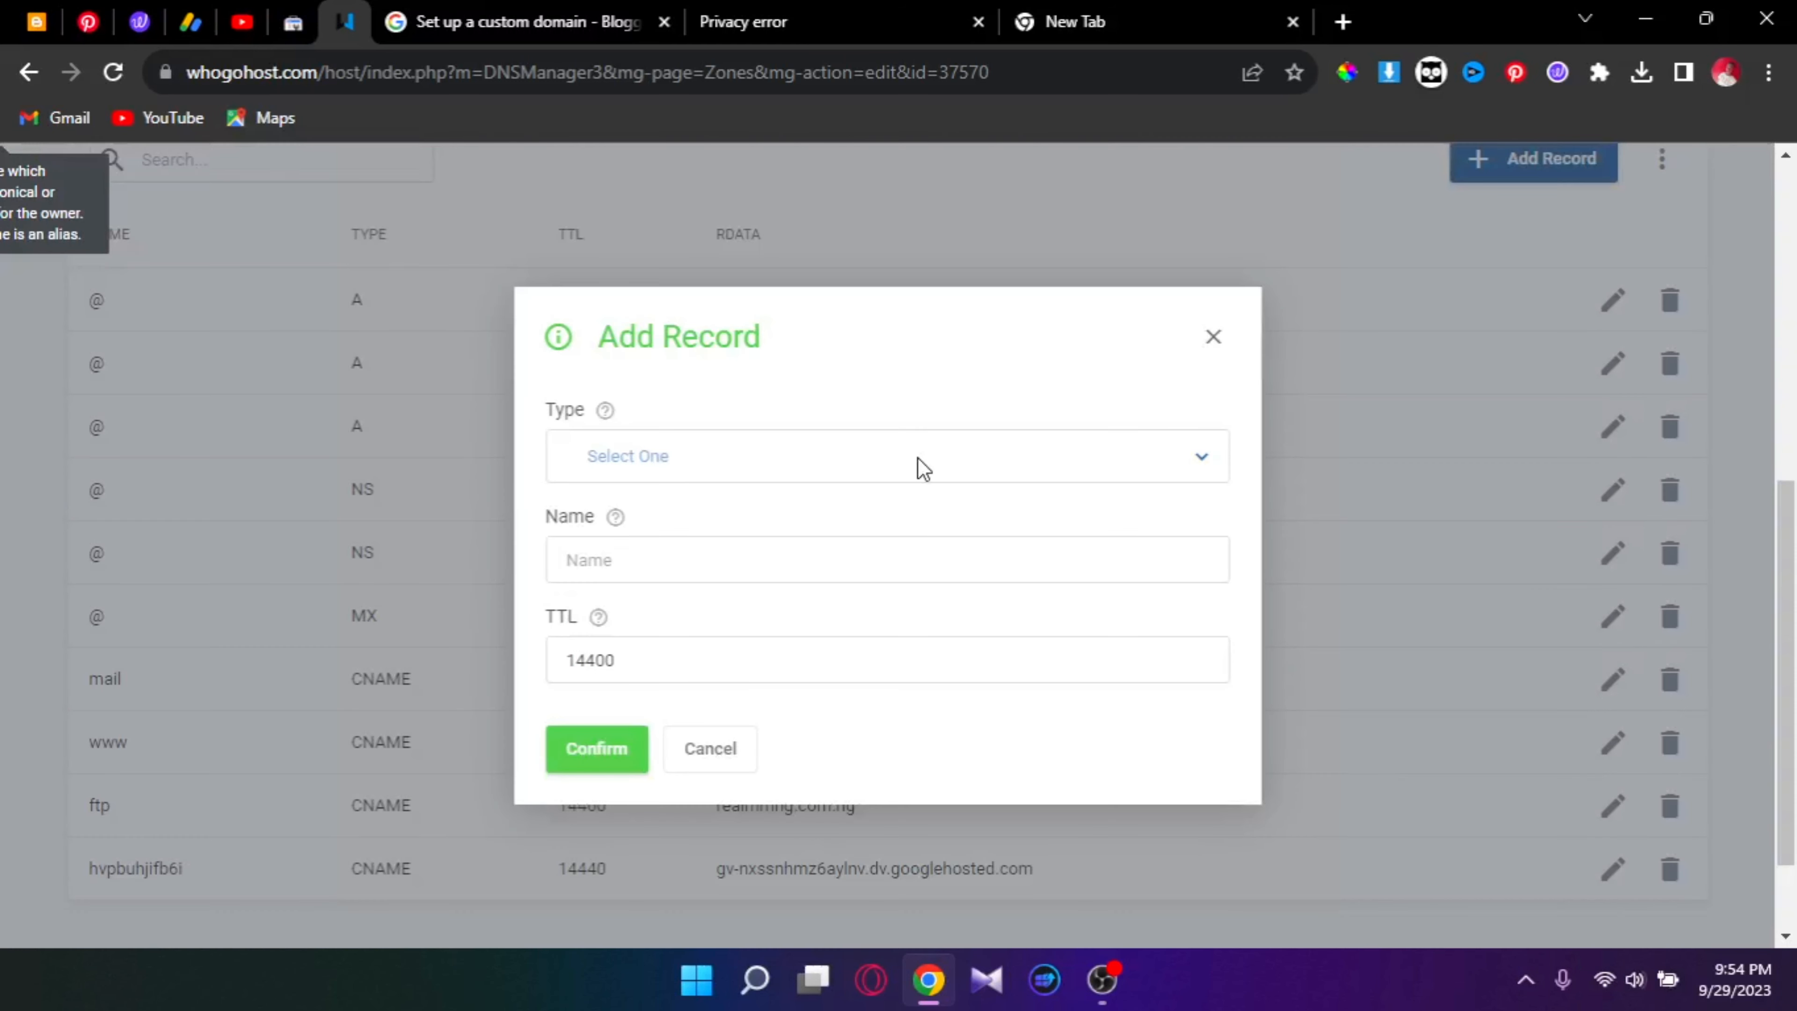
{"action": "left_click", "coordinate": [920, 460]}
{"action": "left_click", "coordinate": [827, 531]}
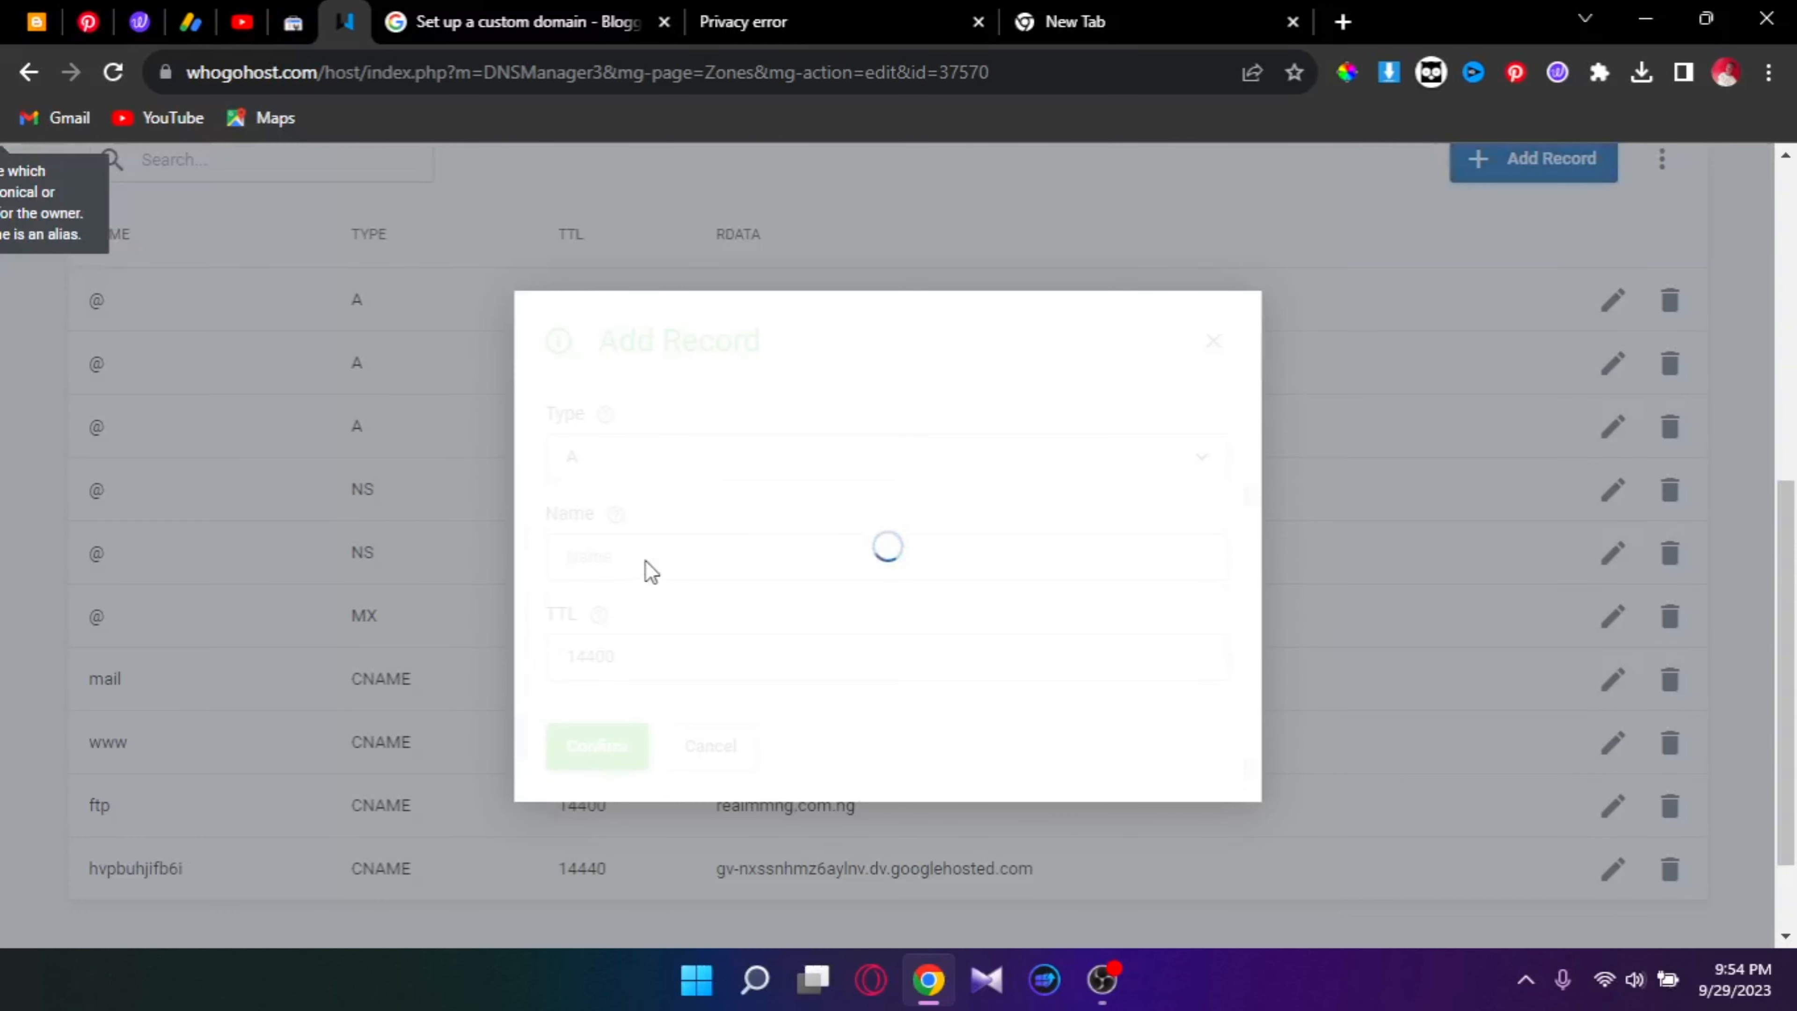
{"action": "left_click", "coordinate": [671, 510]}
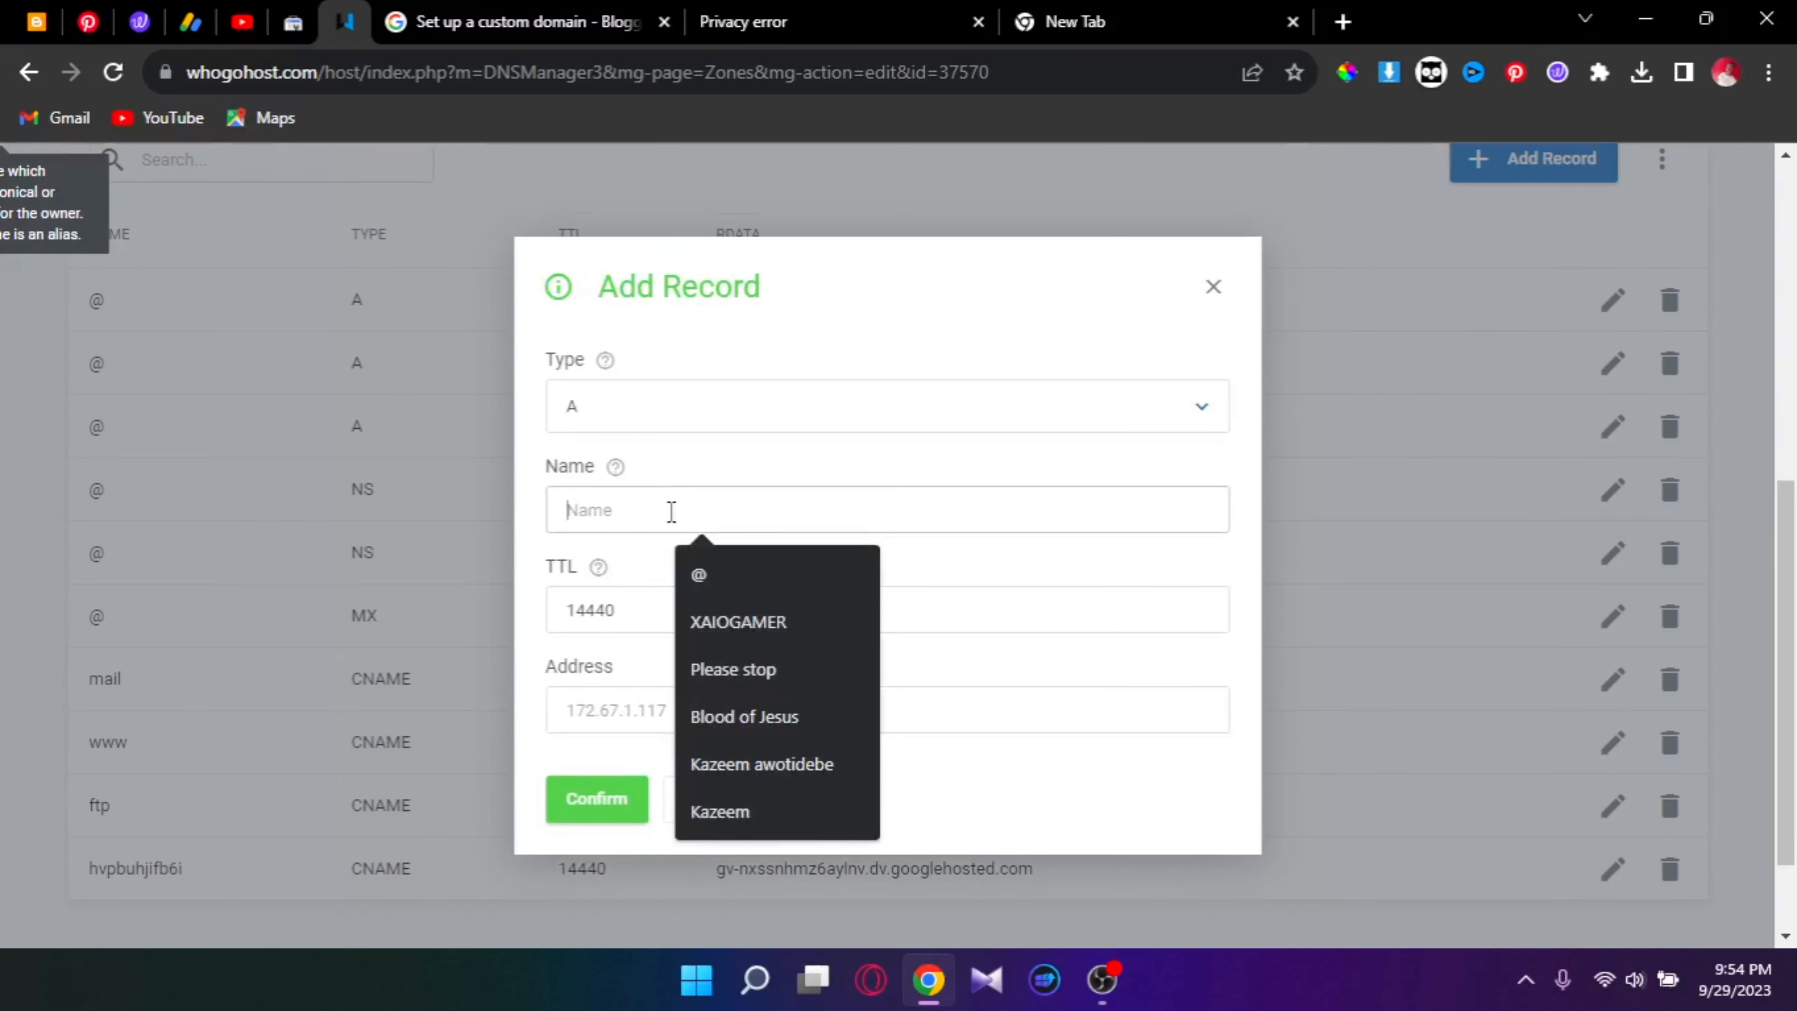
{"action": "left_click", "coordinate": [697, 574]}
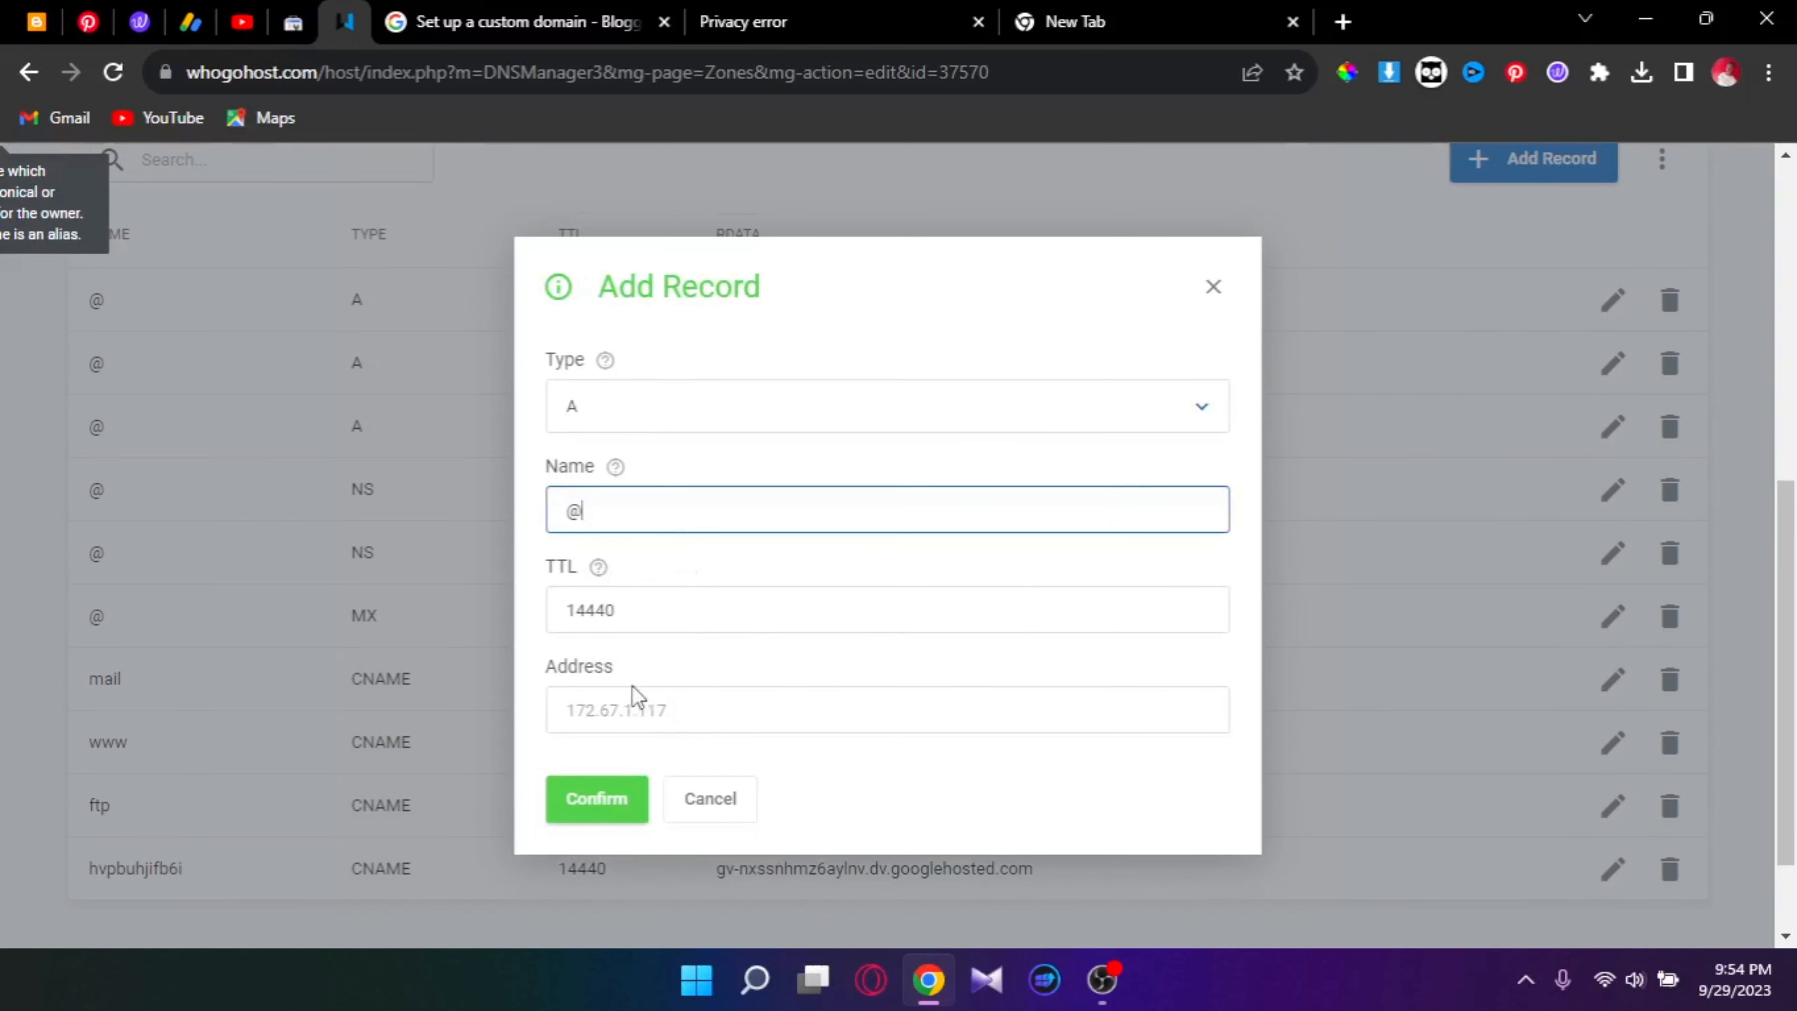
{"action": "left_click", "coordinate": [649, 710]}
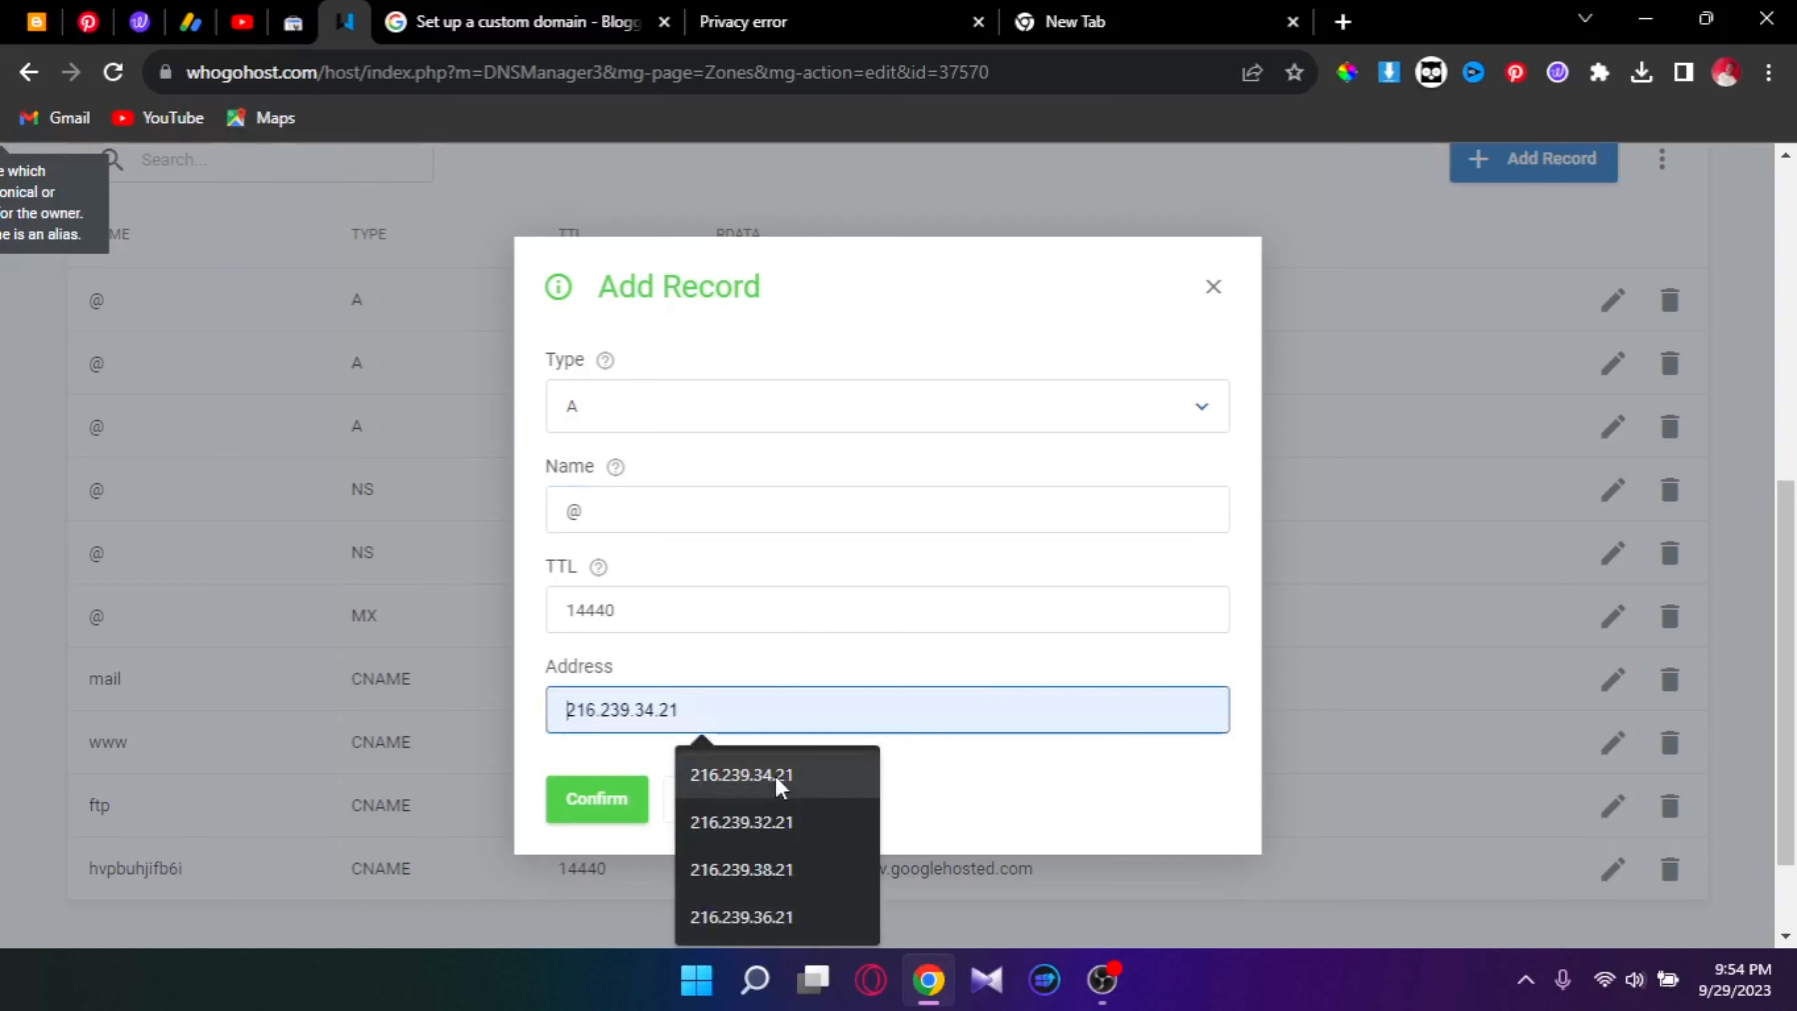
{"action": "left_click", "coordinate": [785, 917]}
{"action": "left_click", "coordinate": [597, 799]}
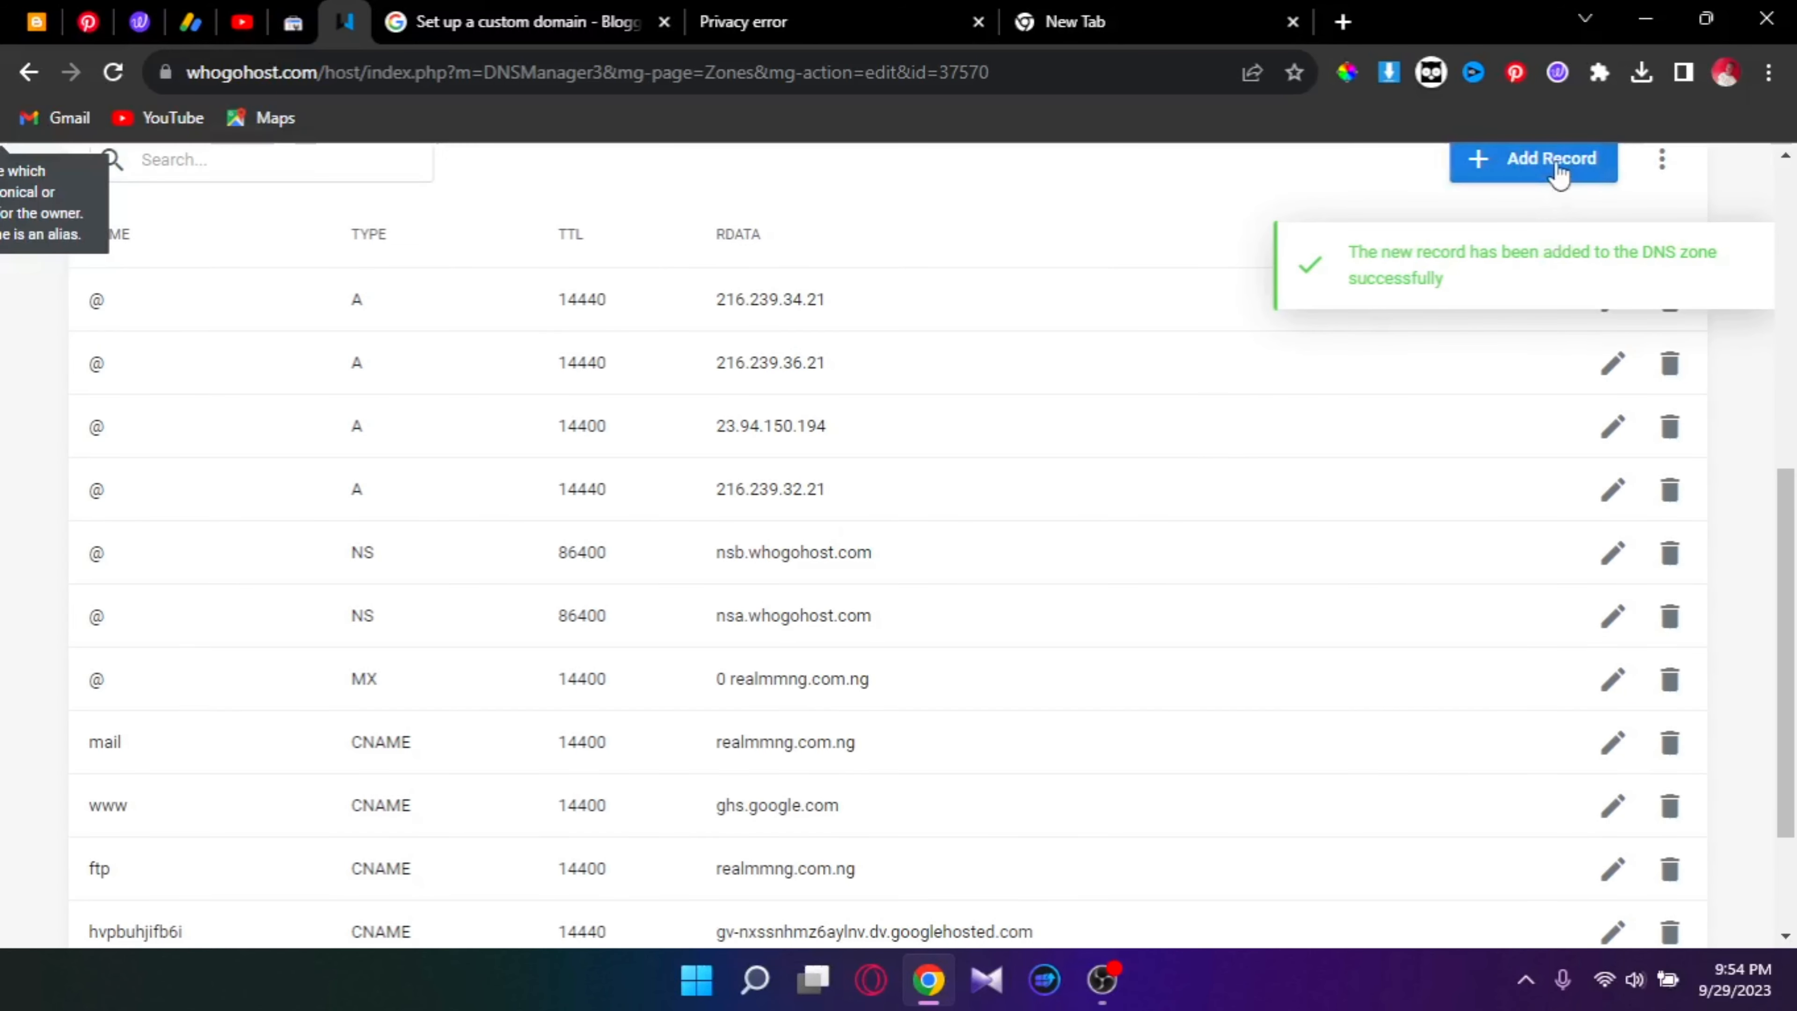
Step: Add another A record for @ pointing to 216.239.38.21
{"action": "left_click", "coordinate": [1559, 173]}
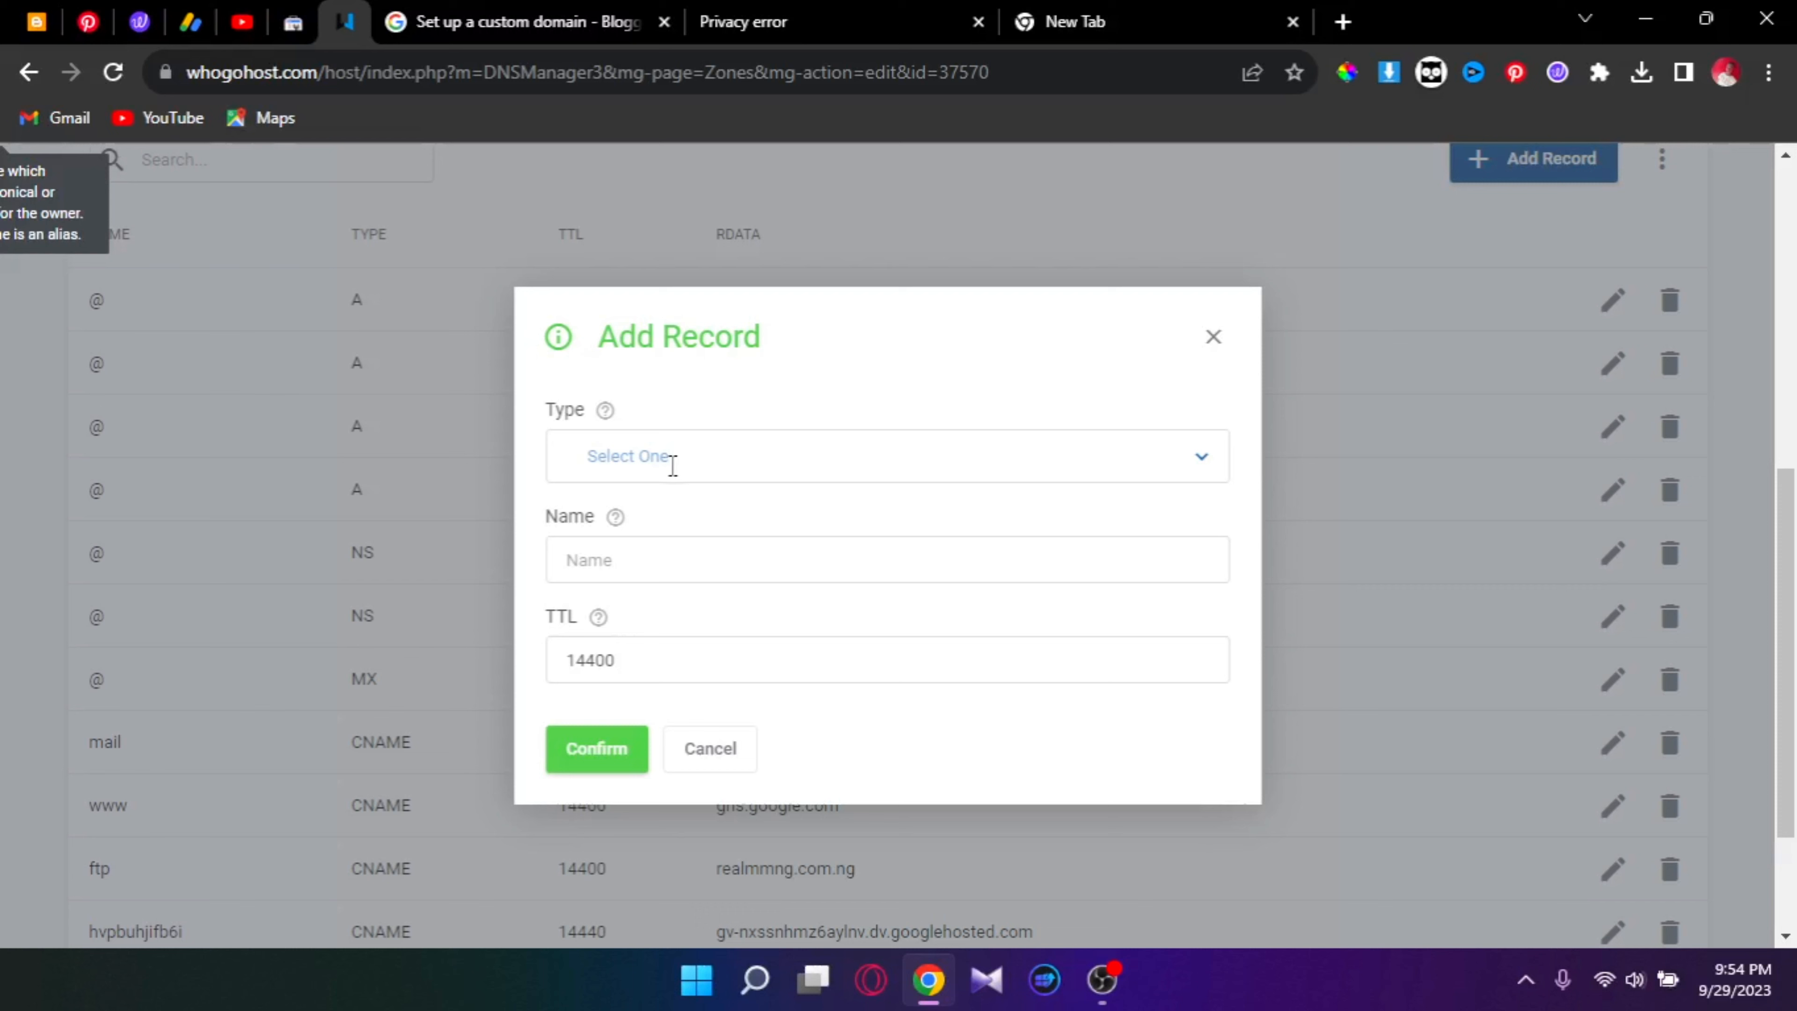
{"action": "left_click", "coordinate": [671, 462]}
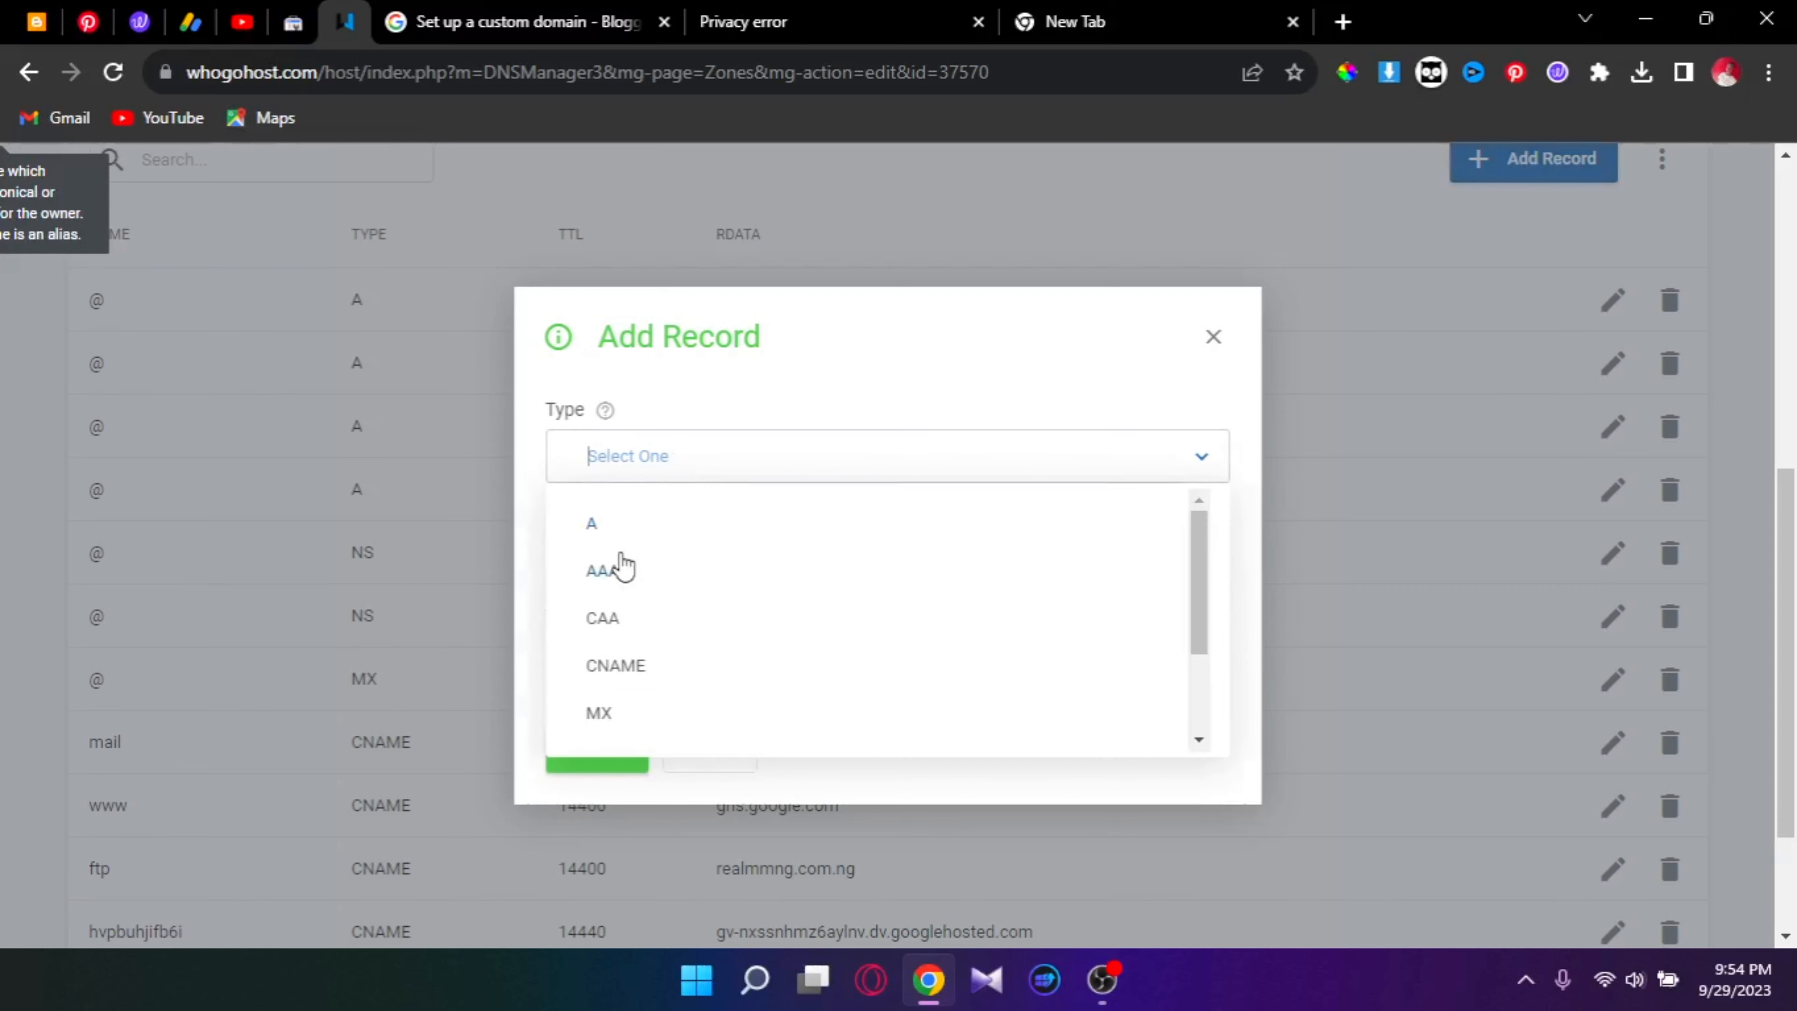
{"action": "left_click", "coordinate": [655, 532]}
{"action": "left_click", "coordinate": [655, 559]}
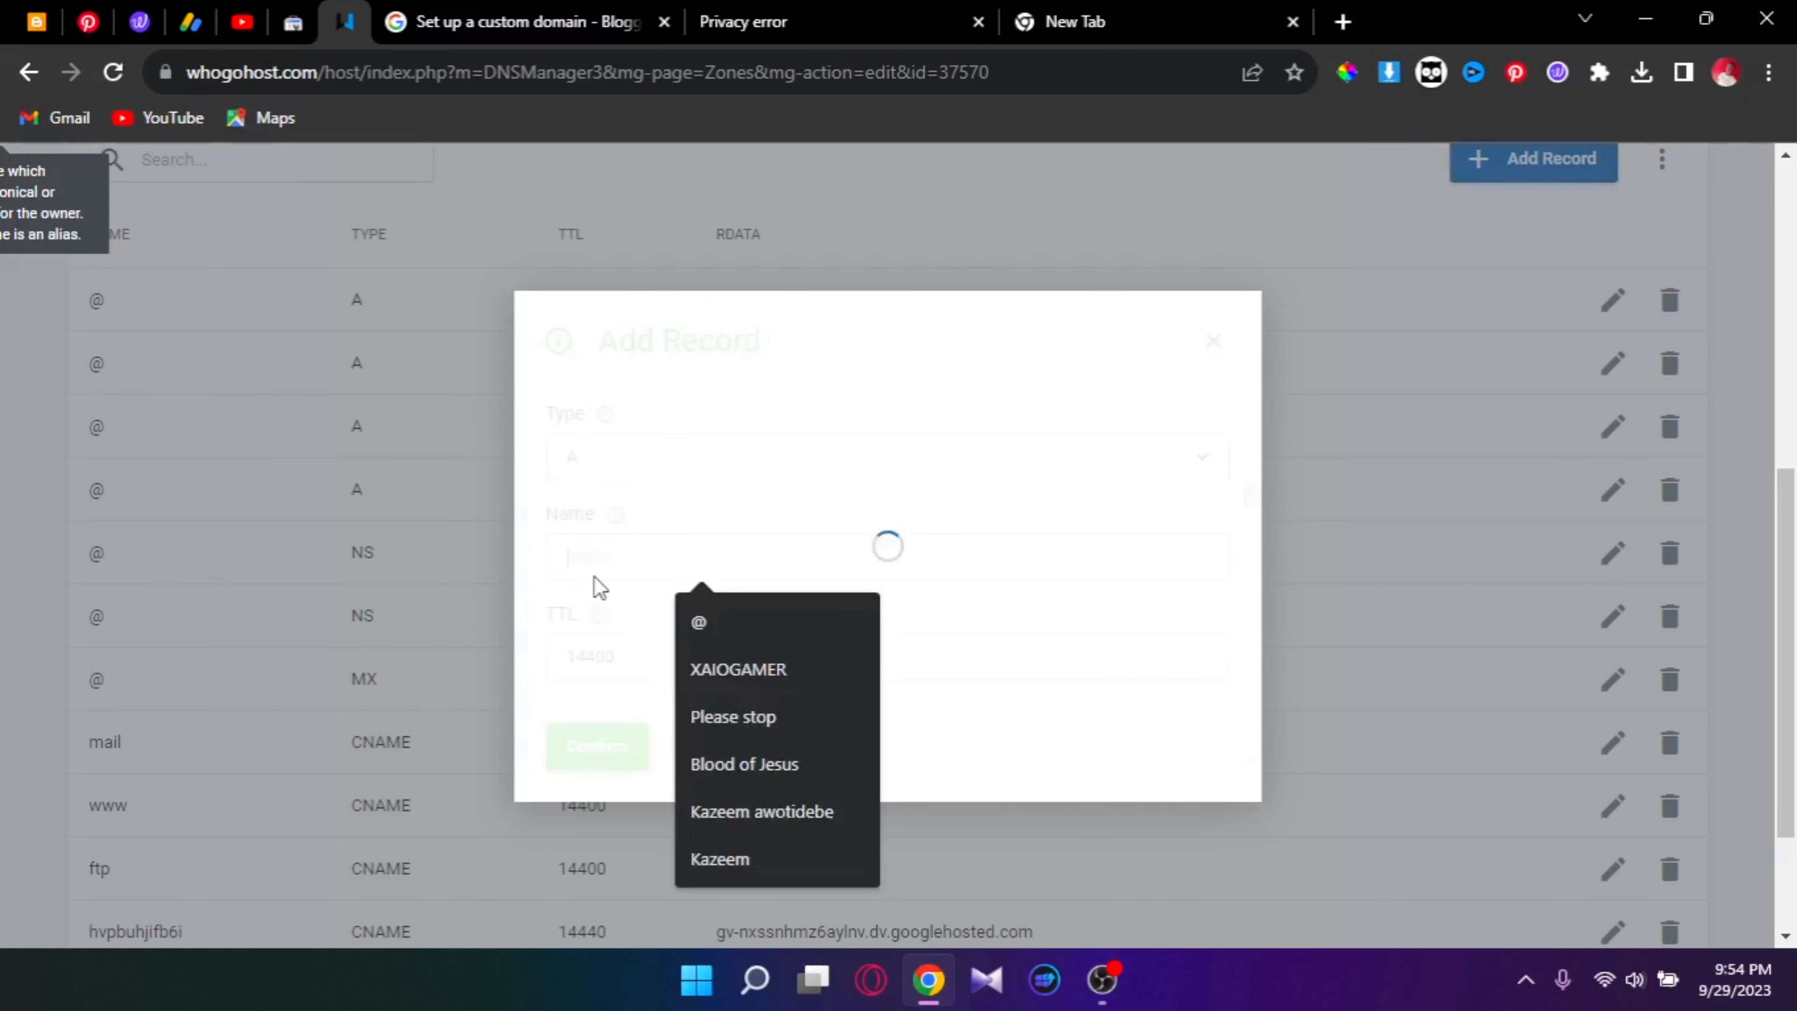
{"action": "left_click", "coordinate": [751, 628]}
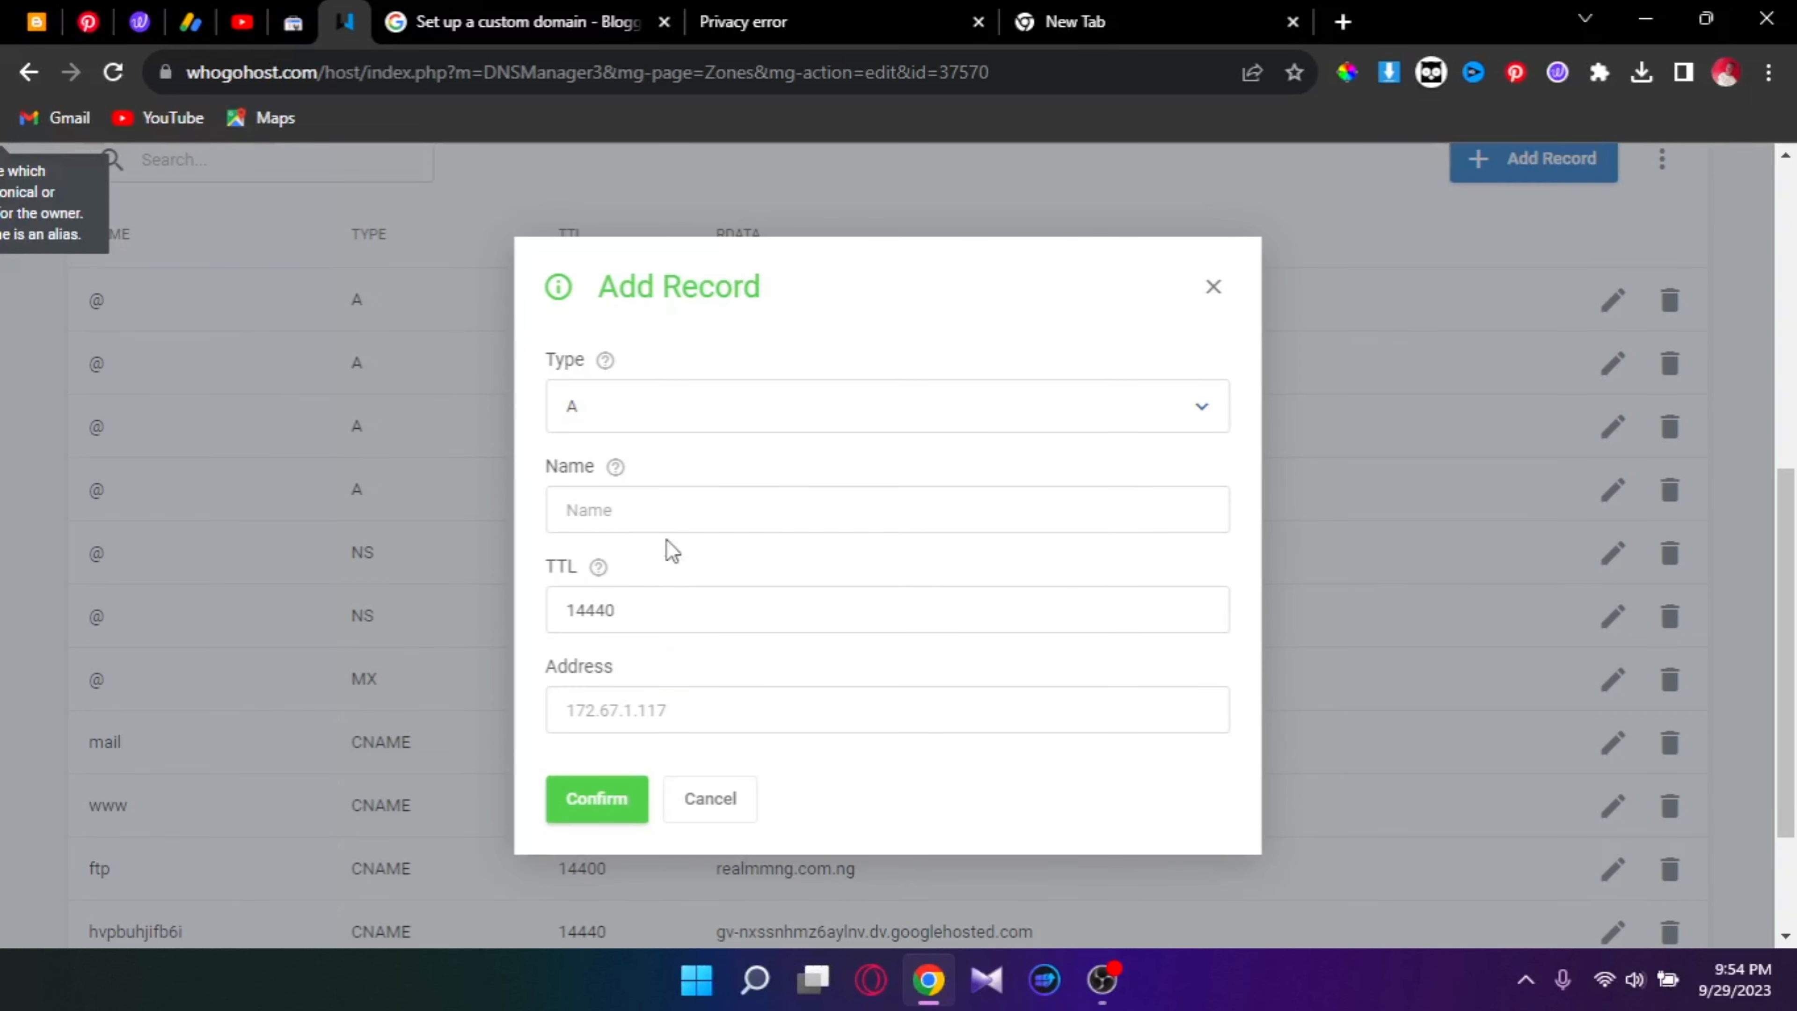
{"action": "left_click", "coordinate": [677, 504]}
{"action": "left_click", "coordinate": [700, 575]}
{"action": "left_click", "coordinate": [630, 712]}
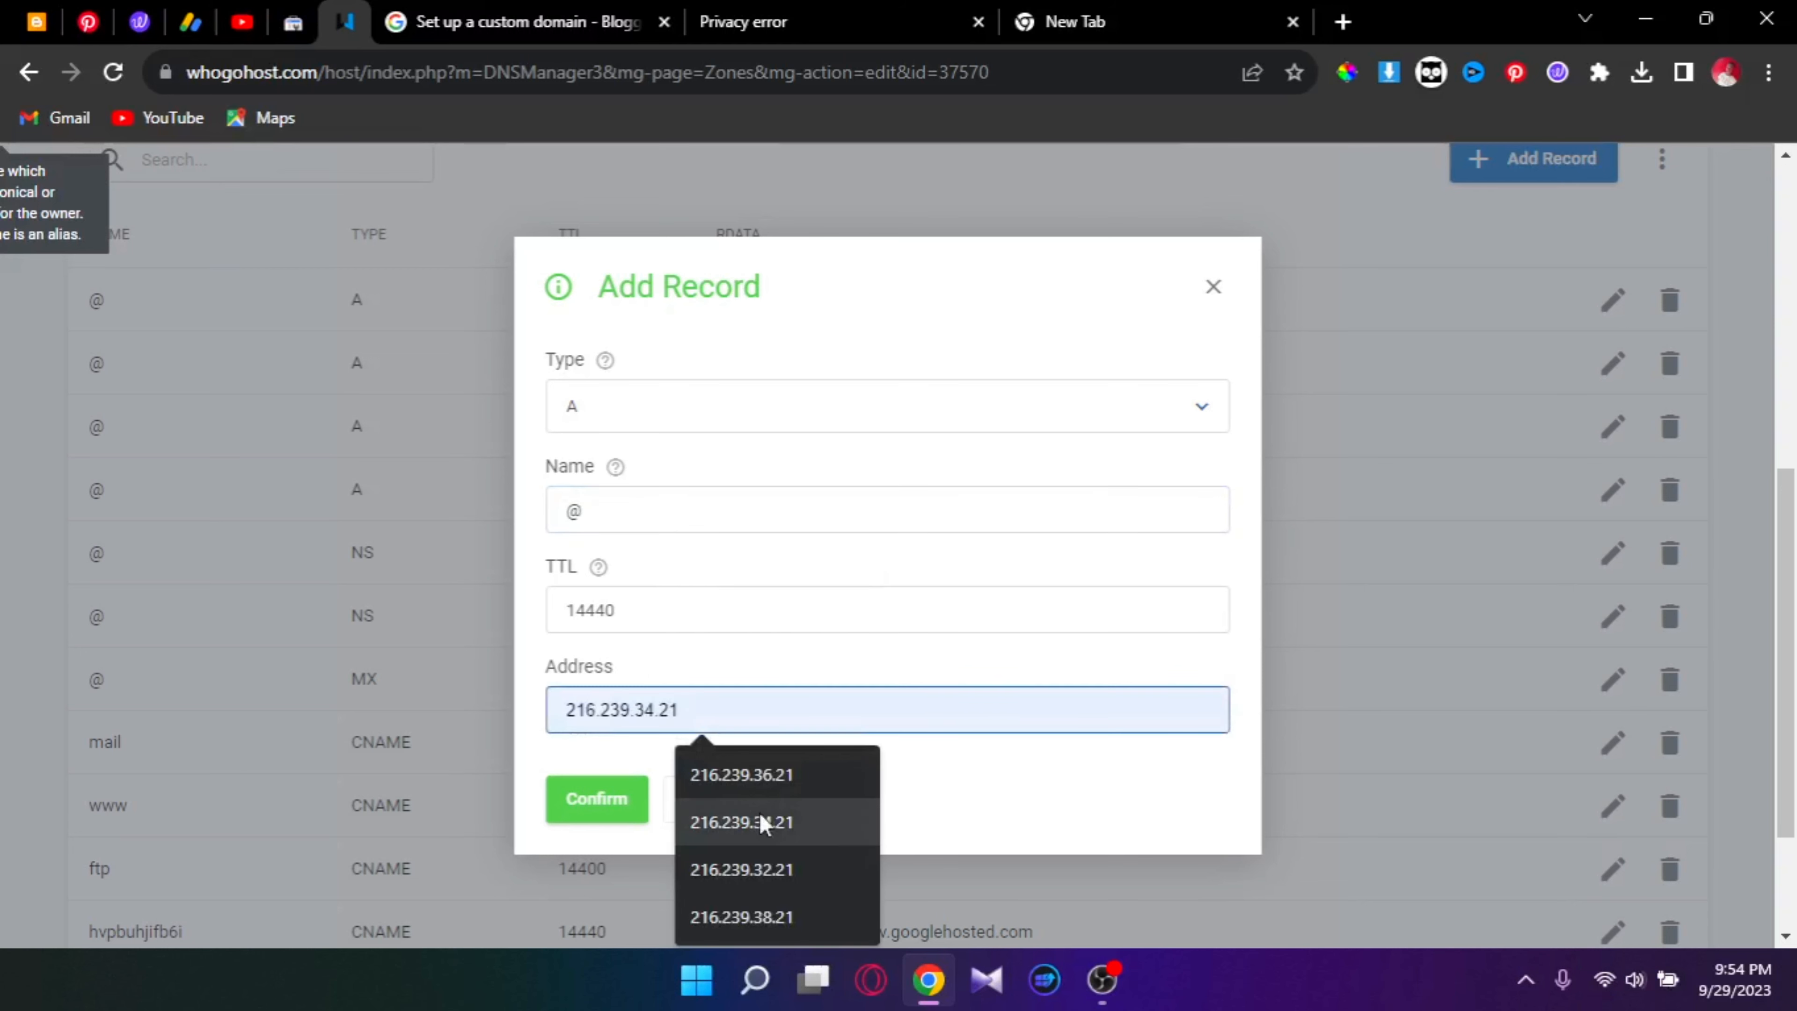
{"action": "left_click", "coordinate": [770, 917]}
{"action": "left_click", "coordinate": [563, 806]}
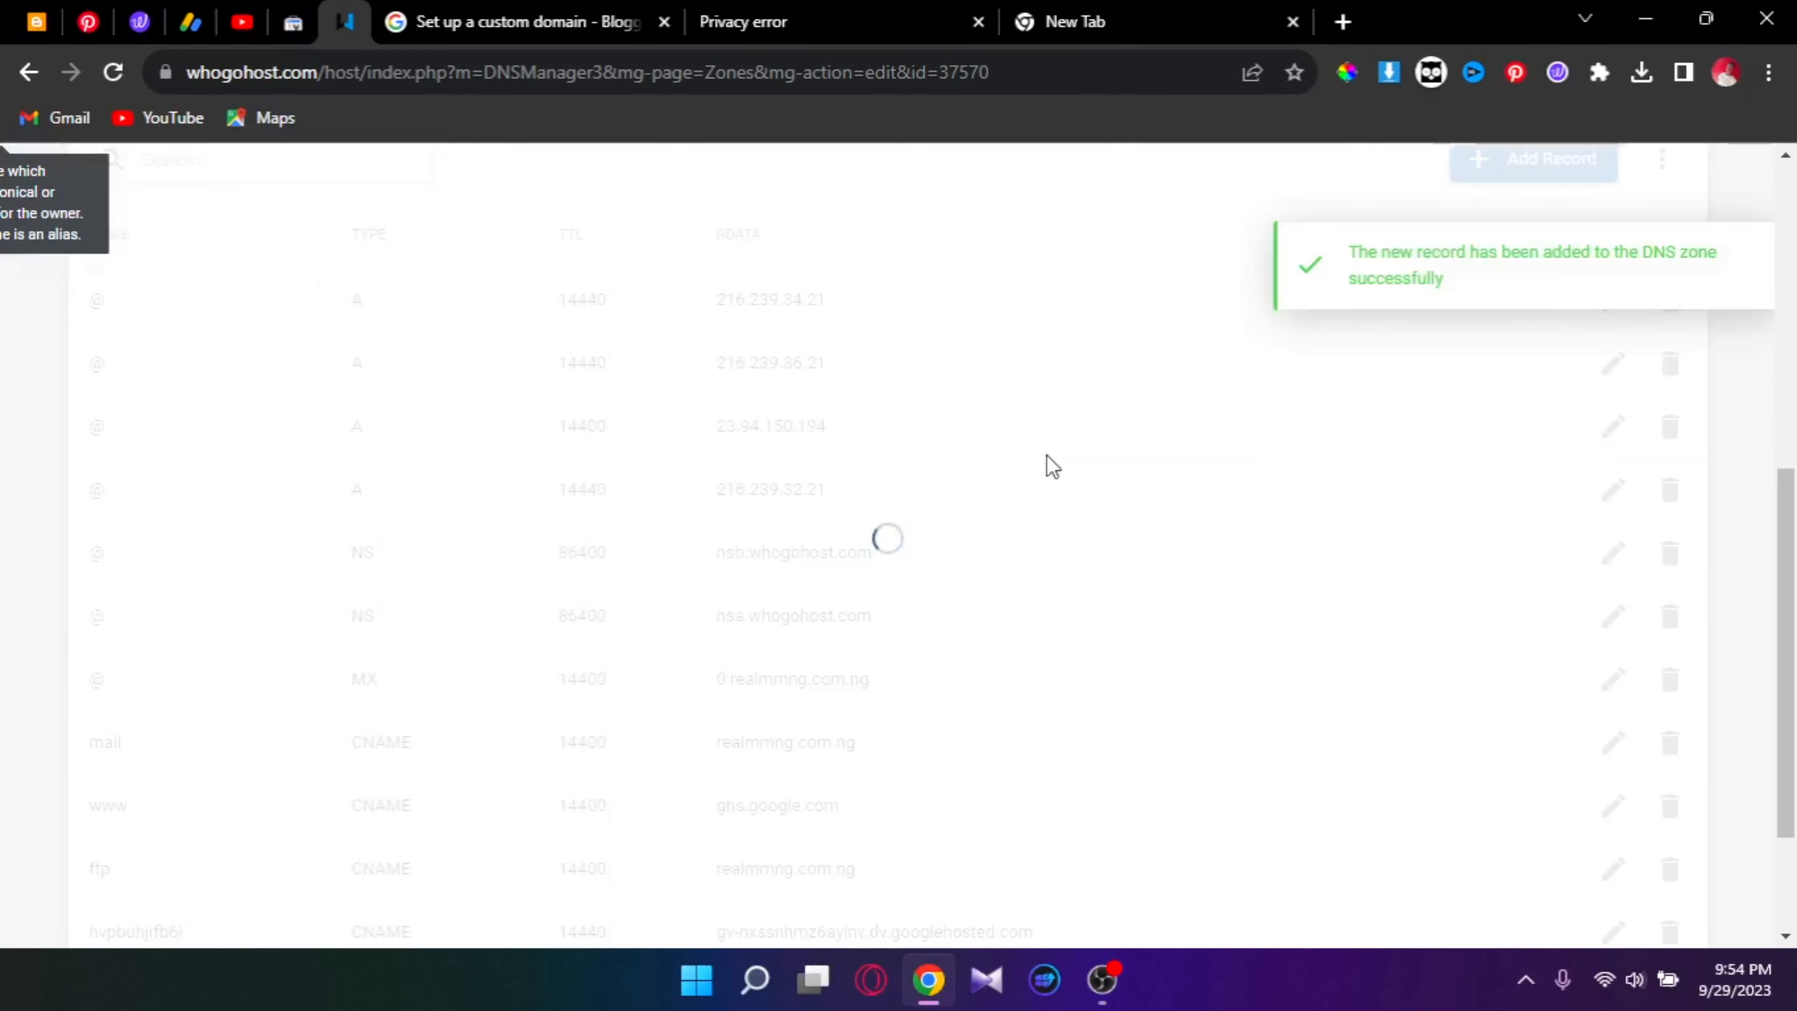
{"action": "scroll", "coordinate": [1055, 465], "scroll_direction": "down", "scroll_amount": 2}
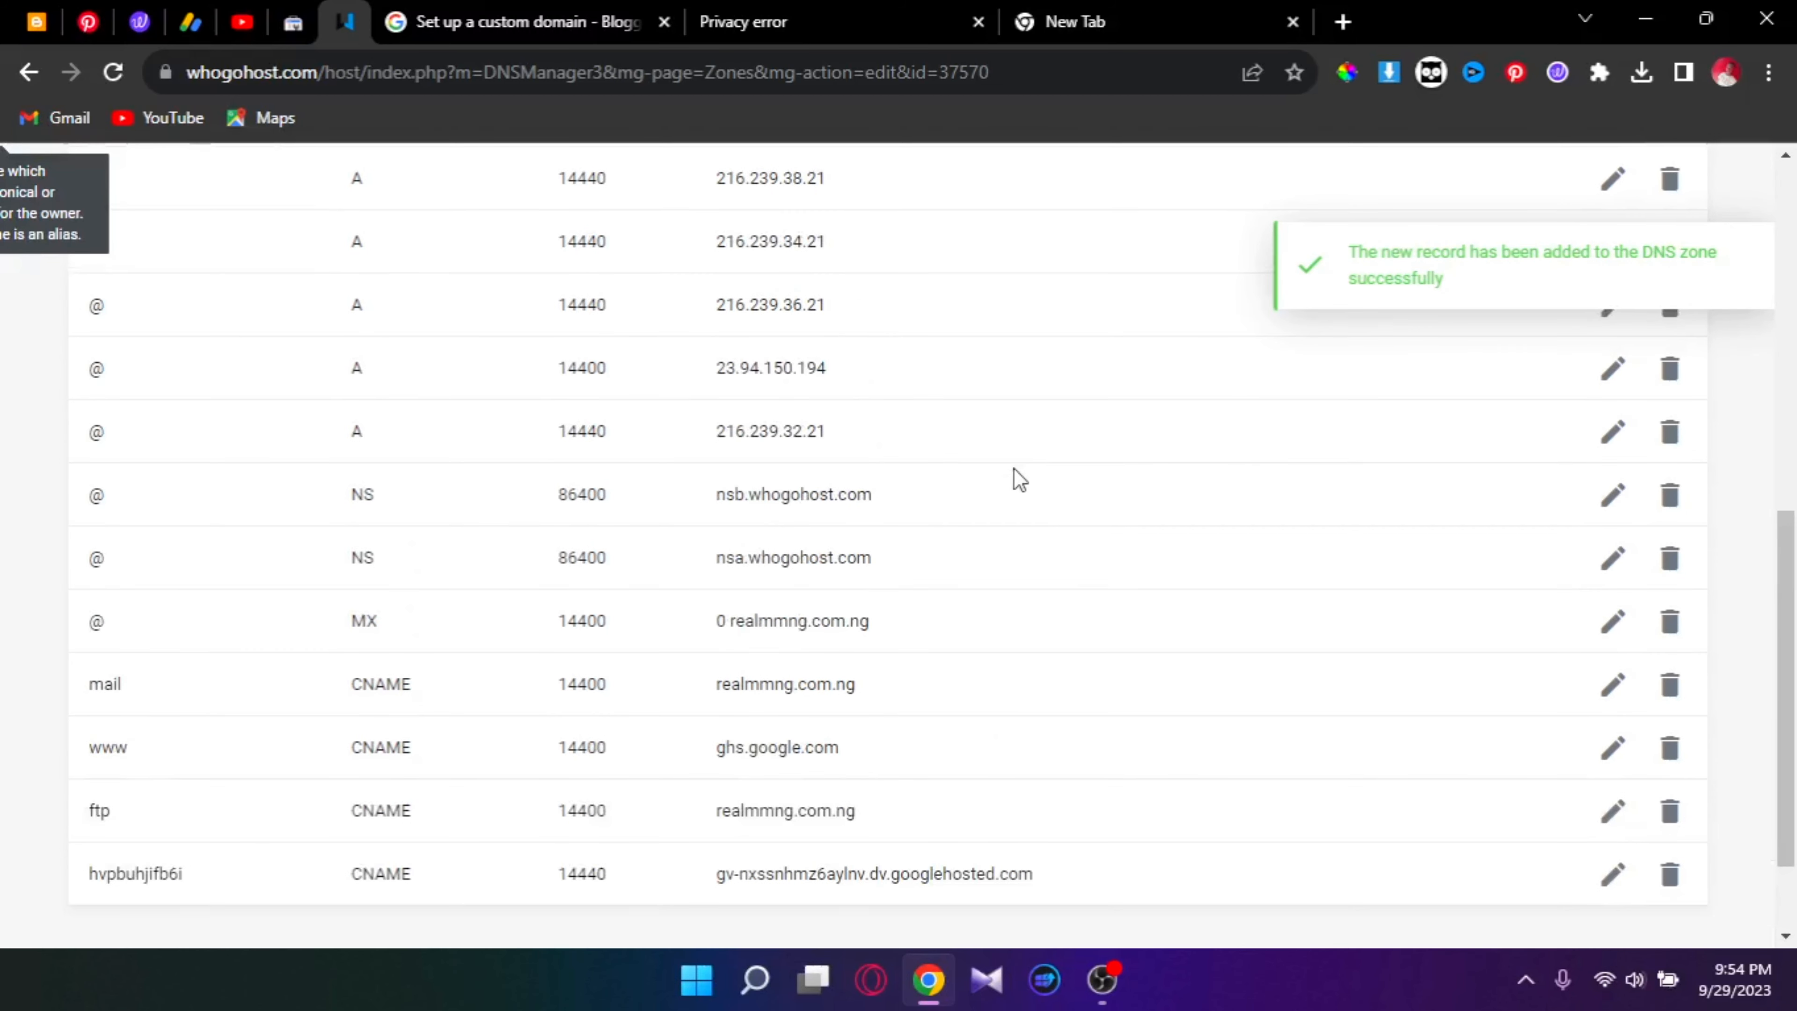
{"action": "scroll", "coordinate": [1012, 474], "scroll_direction": "up", "scroll_amount": 2}
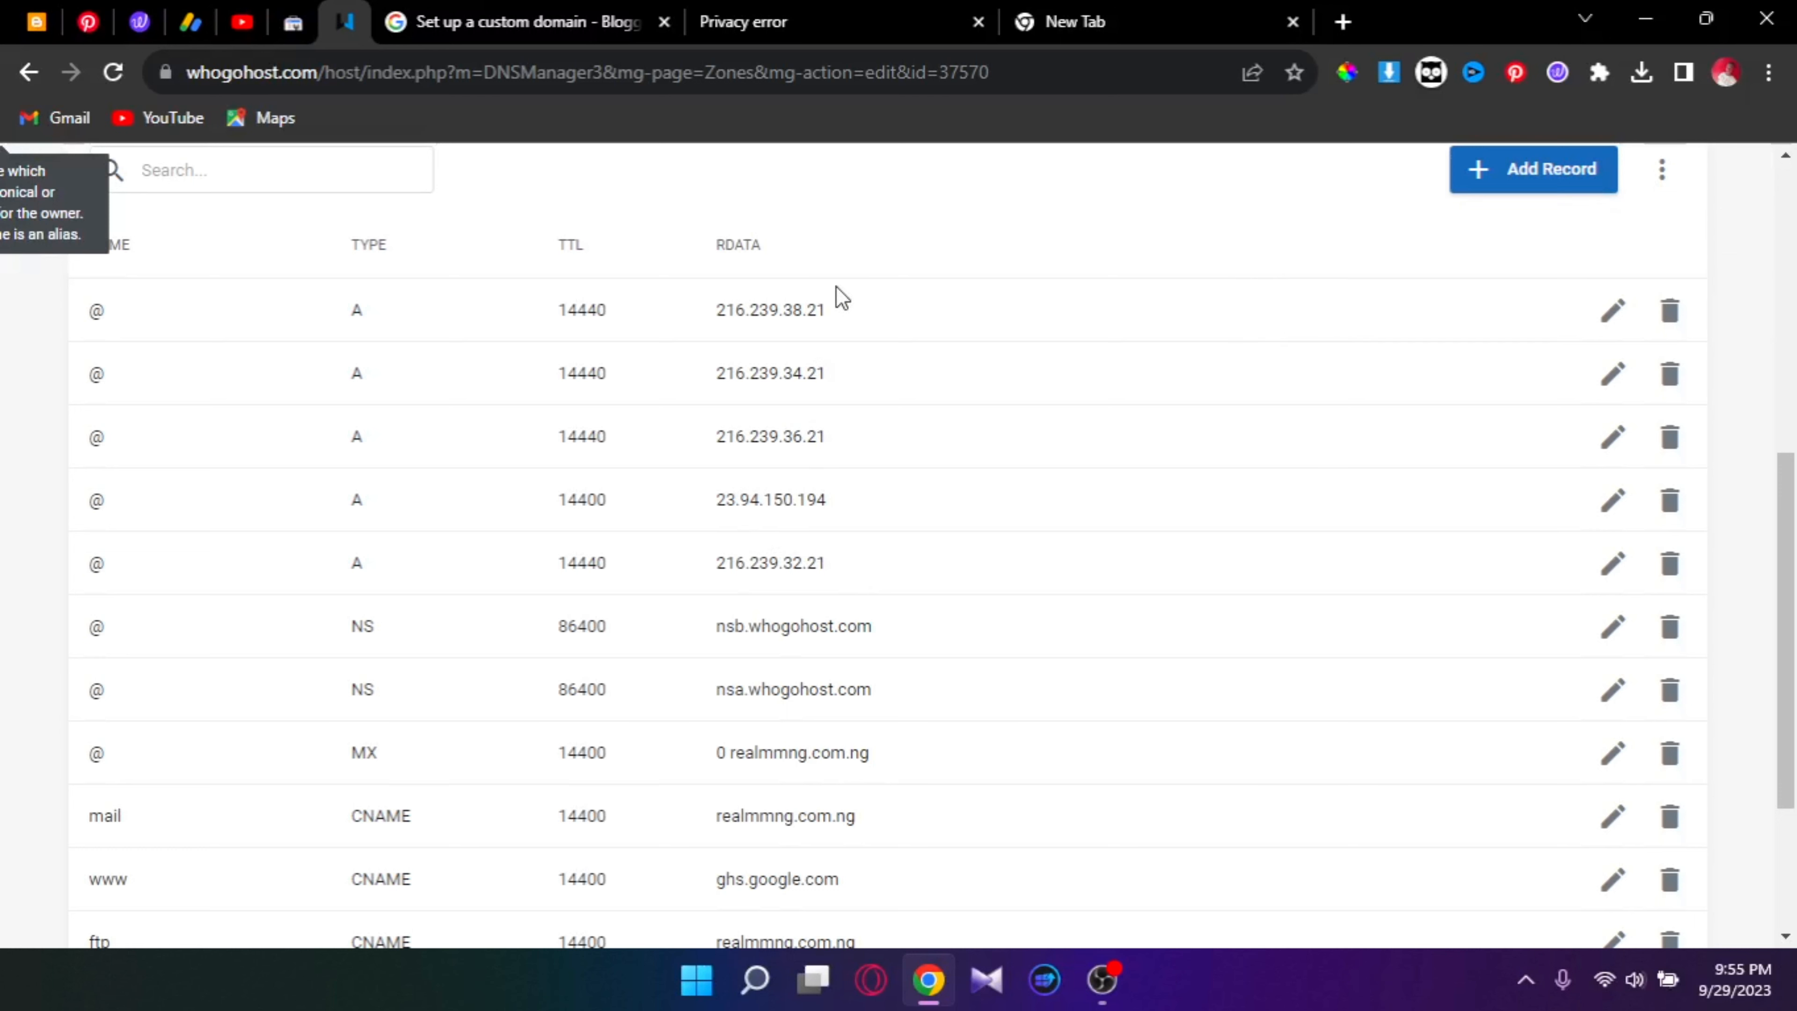
{"action": "scroll", "coordinate": [842, 297], "scroll_direction": "down", "scroll_amount": 2}
{"action": "scroll", "coordinate": [842, 297], "scroll_direction": "down", "scroll_amount": 2}
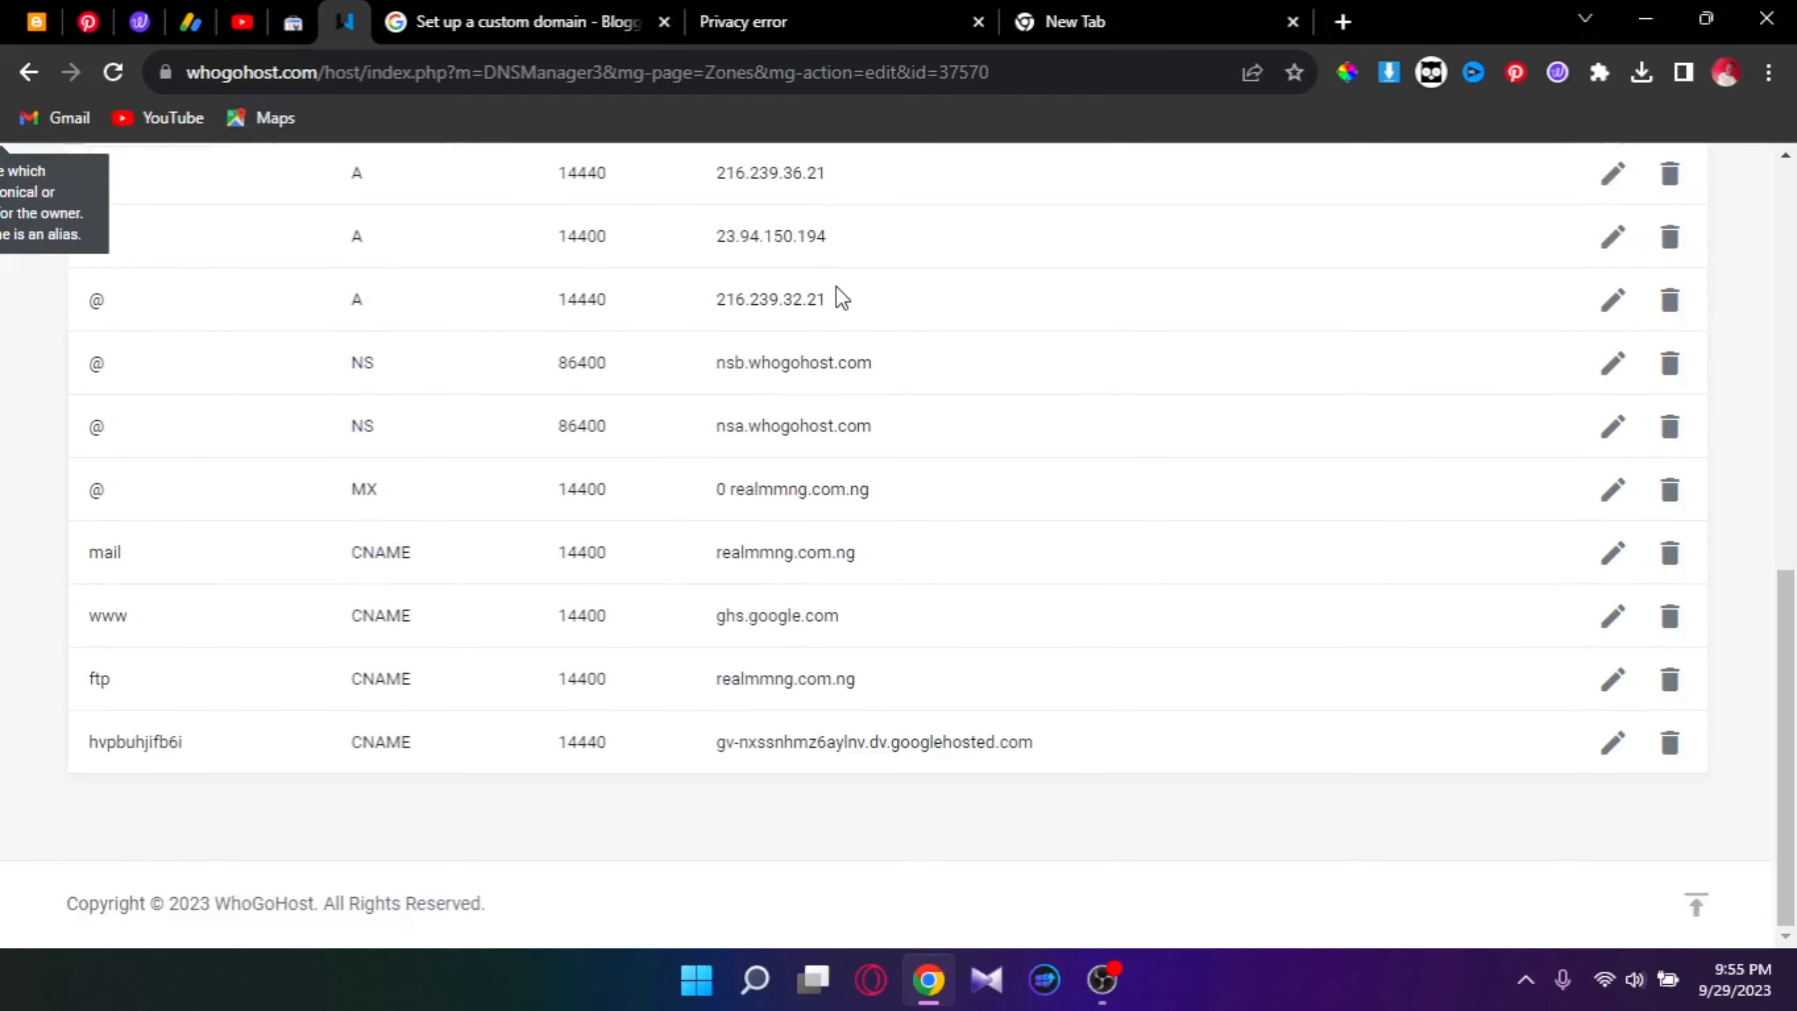
{"action": "scroll", "coordinate": [842, 297], "scroll_direction": "up", "scroll_amount": 2}
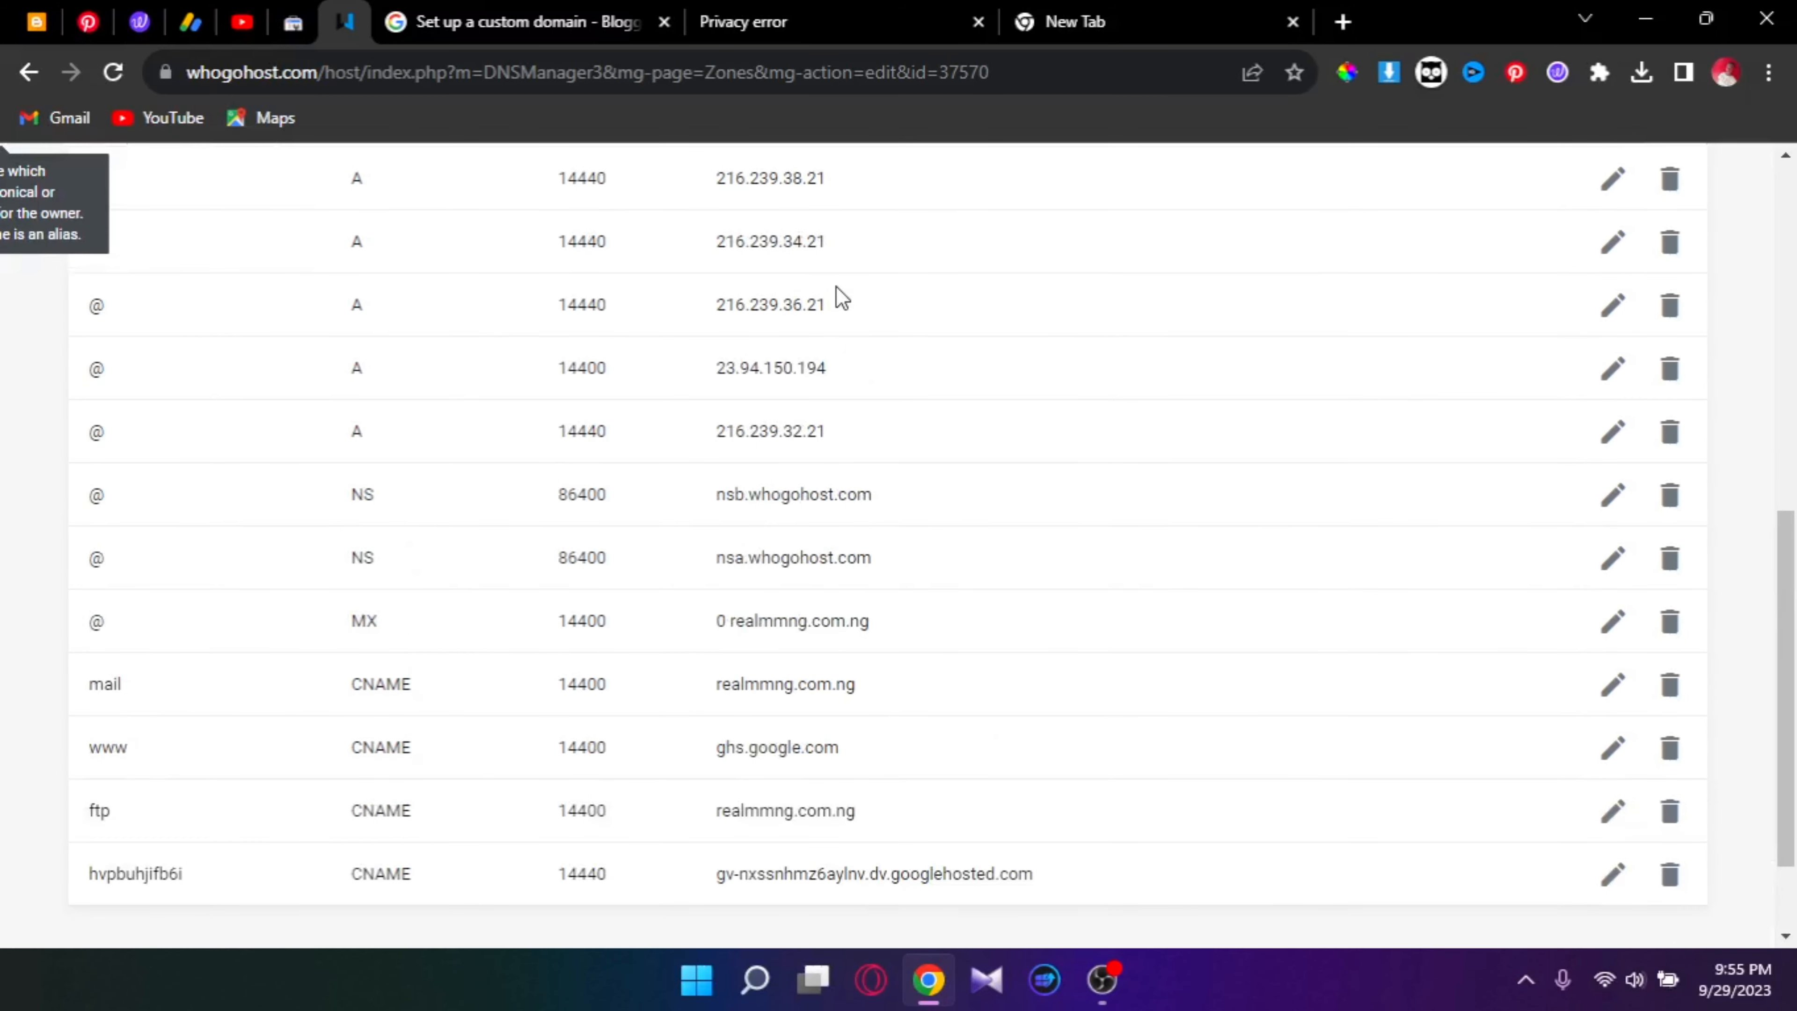
{"action": "scroll", "coordinate": [842, 297], "scroll_direction": "up", "scroll_amount": 2}
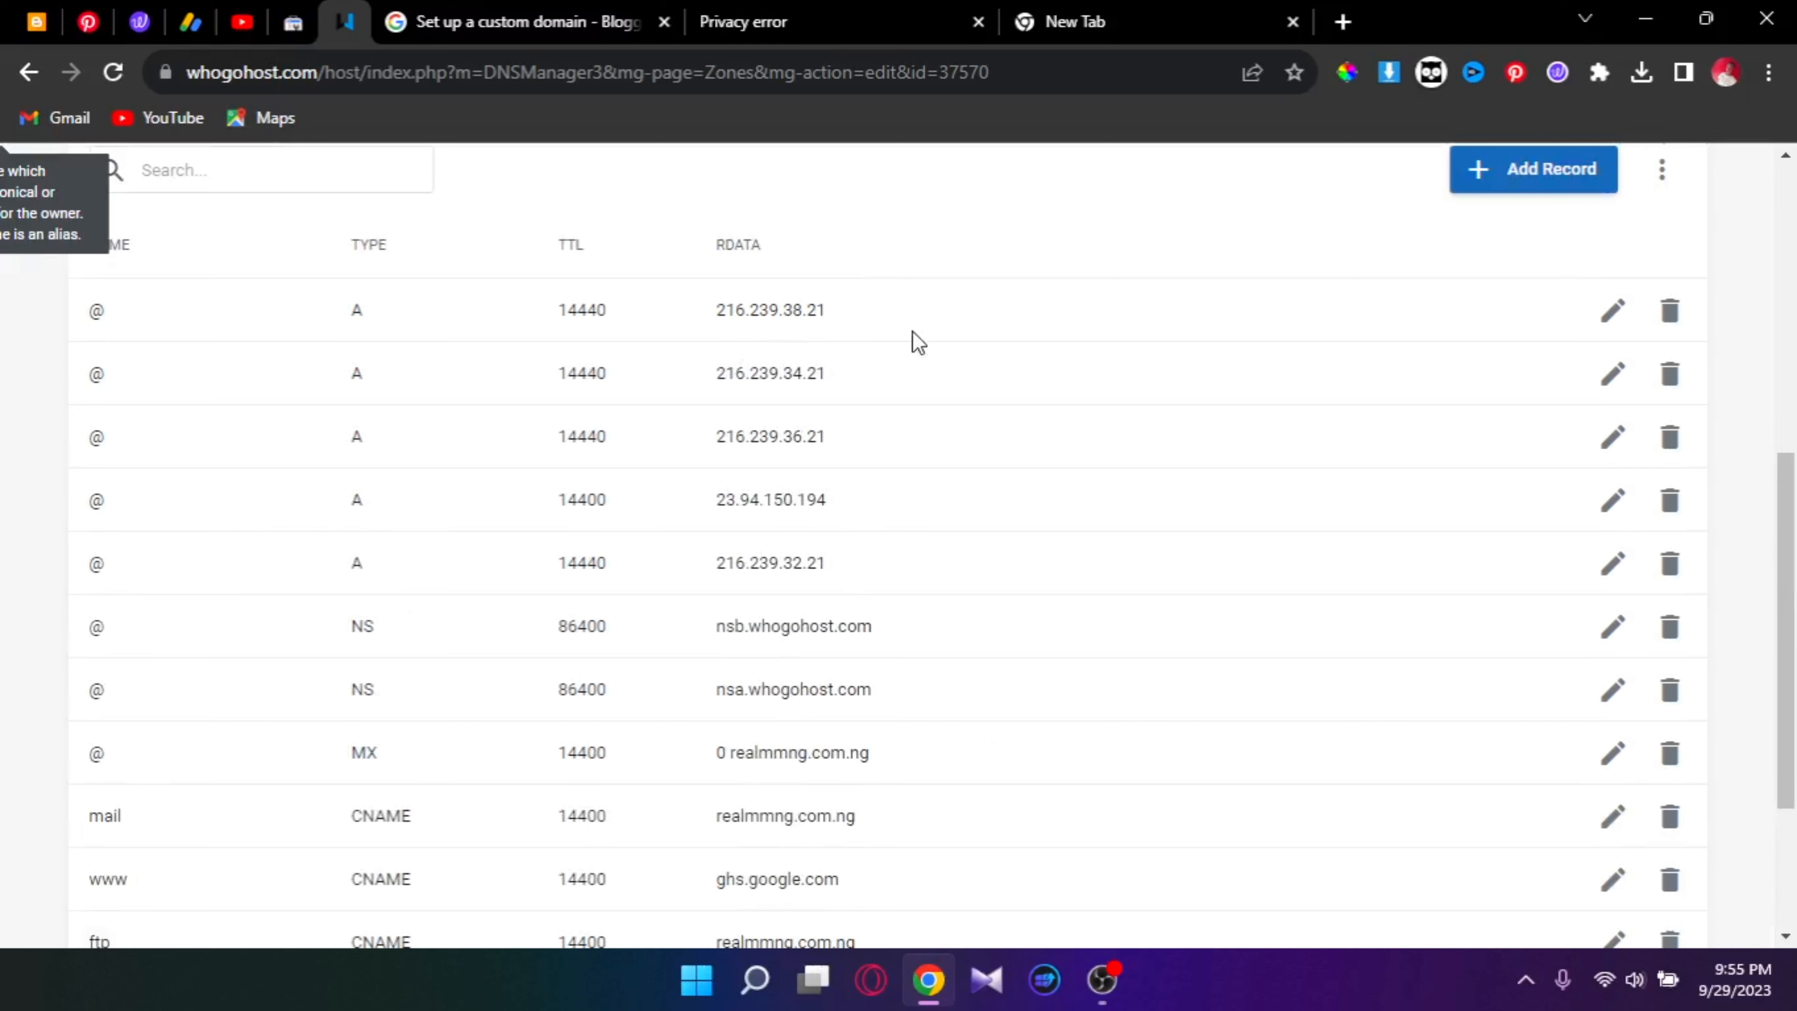
{"action": "scroll", "coordinate": [837, 433], "scroll_direction": "down", "scroll_amount": 2}
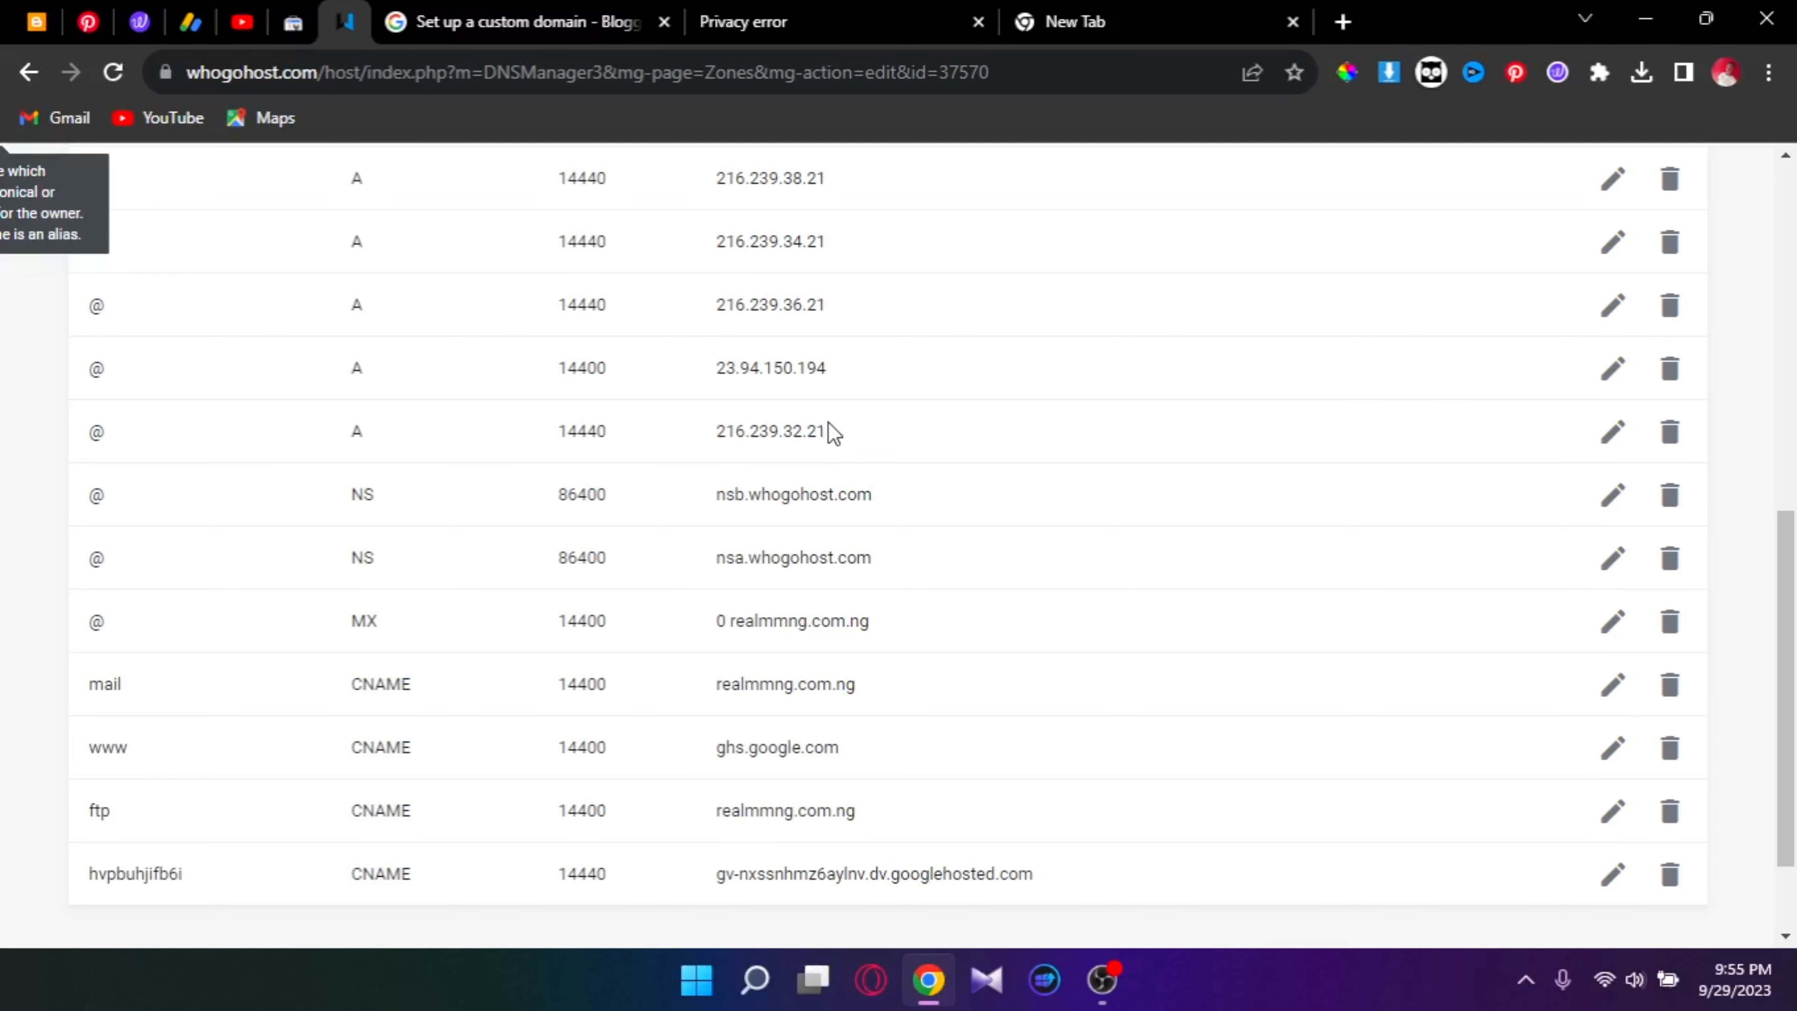
{"action": "scroll", "coordinate": [829, 437], "scroll_direction": "down", "scroll_amount": 2}
{"action": "scroll", "coordinate": [999, 470], "scroll_direction": "up", "scroll_amount": 10}
{"action": "scroll", "coordinate": [849, 460], "scroll_direction": "down", "scroll_amount": 4}
{"action": "scroll", "coordinate": [750, 441], "scroll_direction": "up", "scroll_amount": 8}
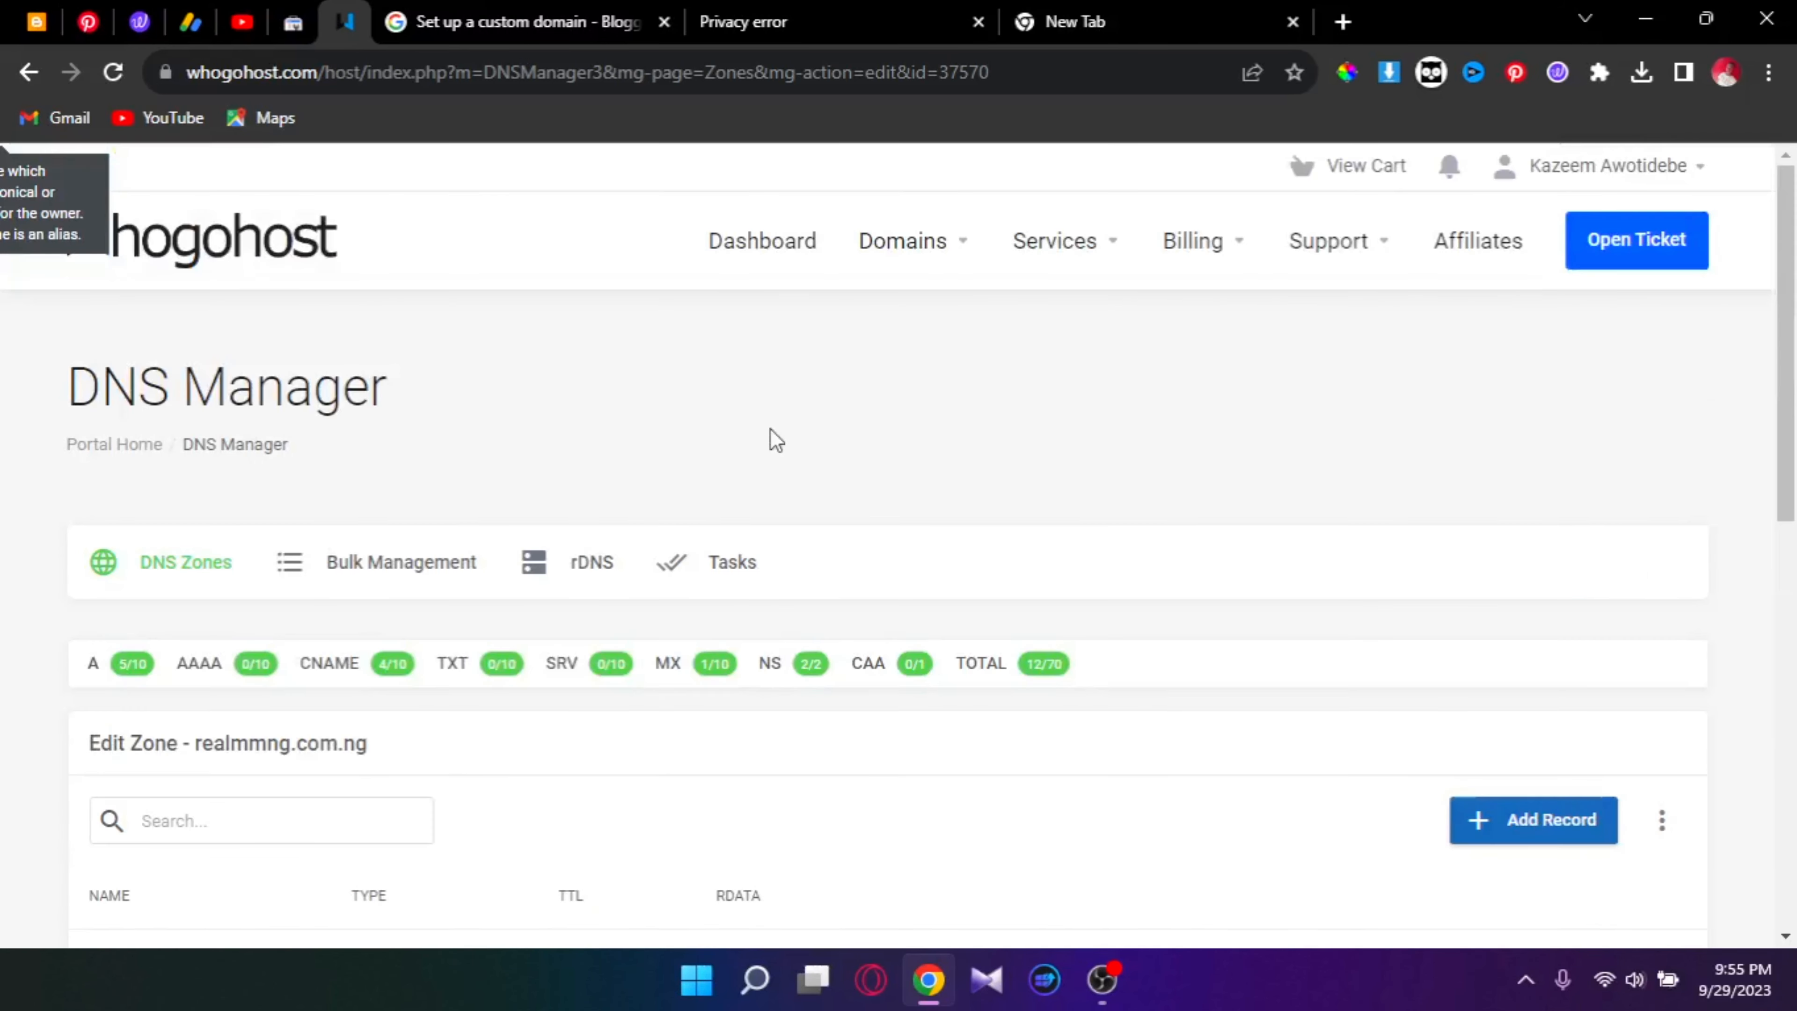
{"action": "scroll", "coordinate": [991, 570], "scroll_direction": "down", "scroll_amount": 5}
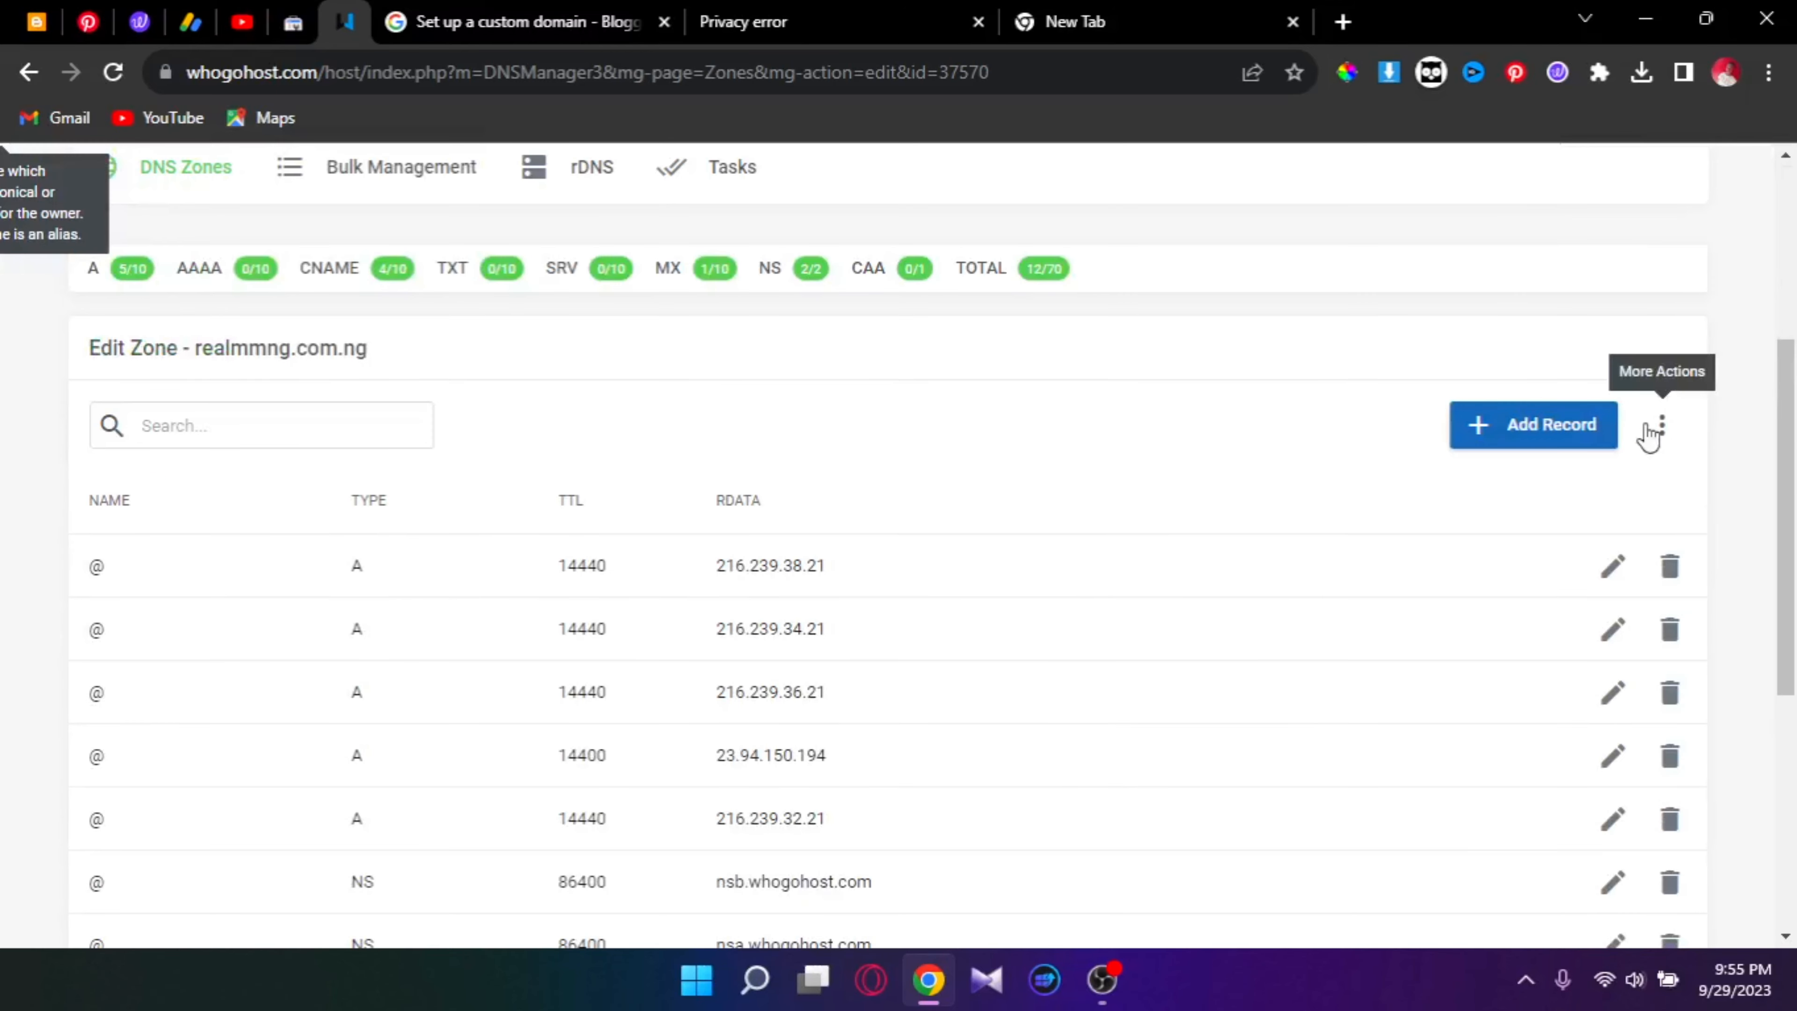
{"action": "left_click", "coordinate": [1659, 426]}
{"action": "left_click", "coordinate": [1096, 474]}
{"action": "scroll", "coordinate": [975, 482], "scroll_direction": "down", "scroll_amount": 5}
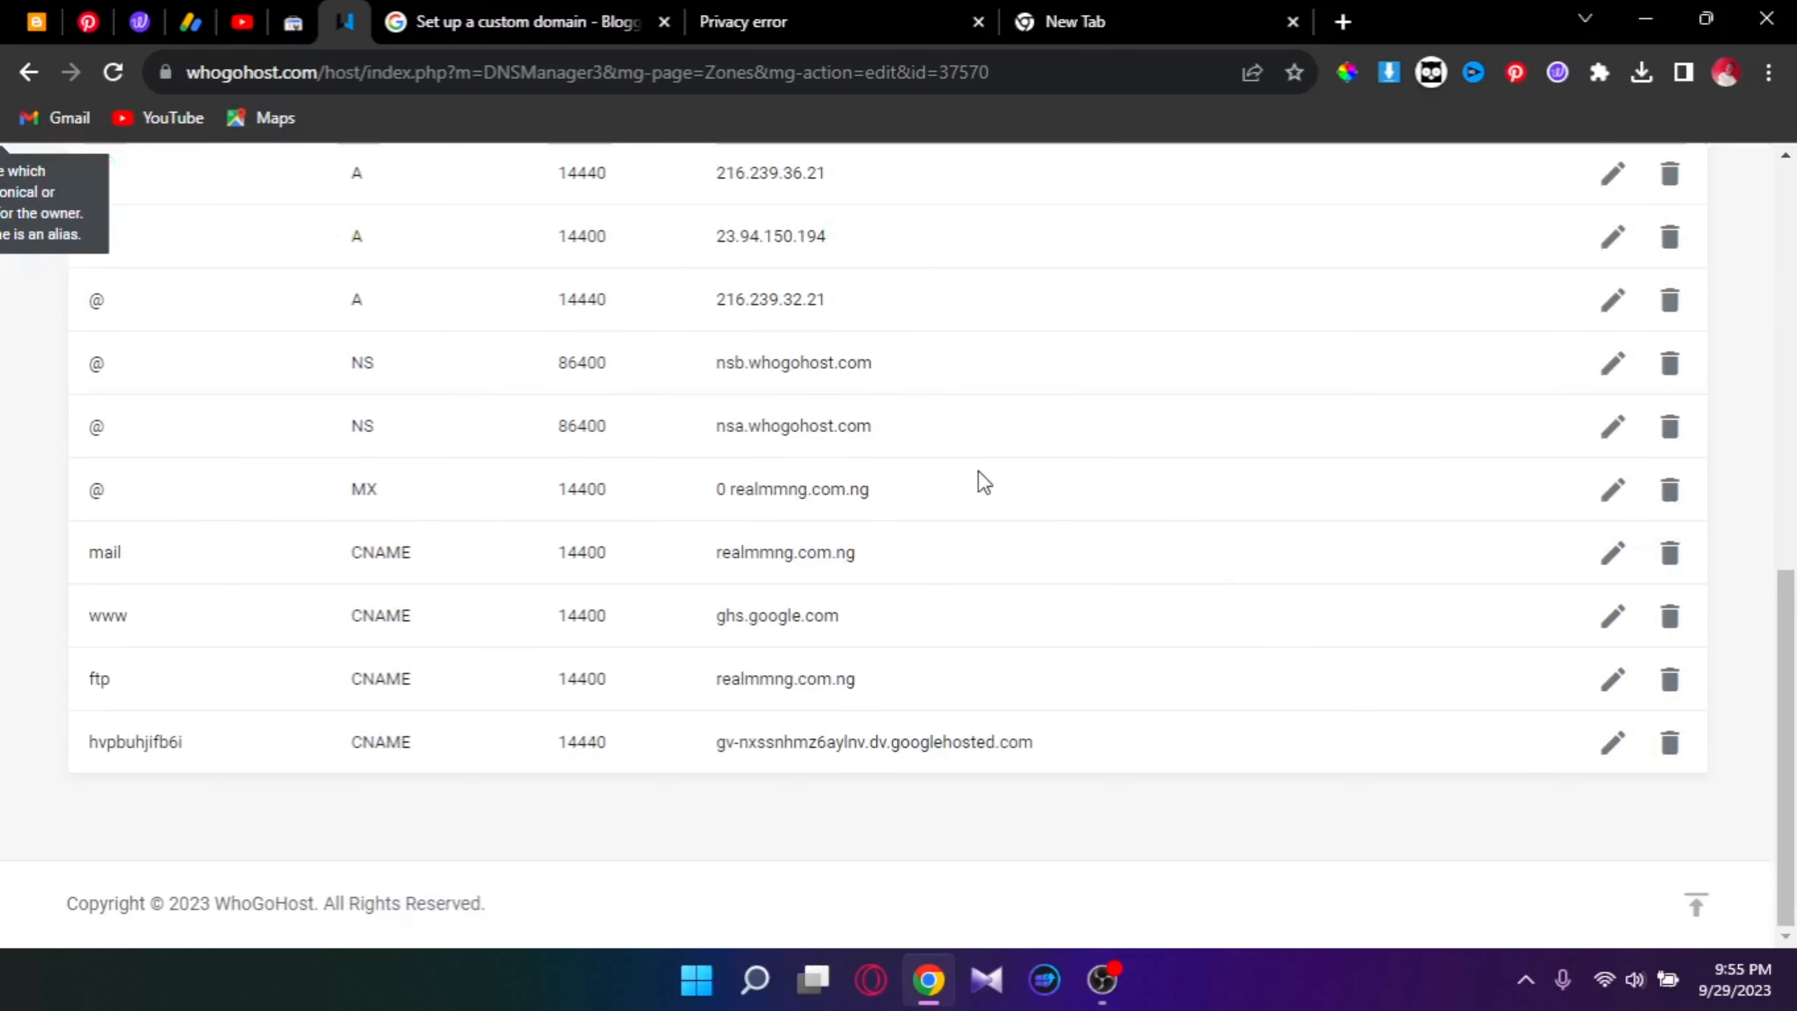
{"action": "scroll", "coordinate": [979, 464], "scroll_direction": "up", "scroll_amount": 8}
{"action": "scroll", "coordinate": [975, 454], "scroll_direction": "up", "scroll_amount": 2}
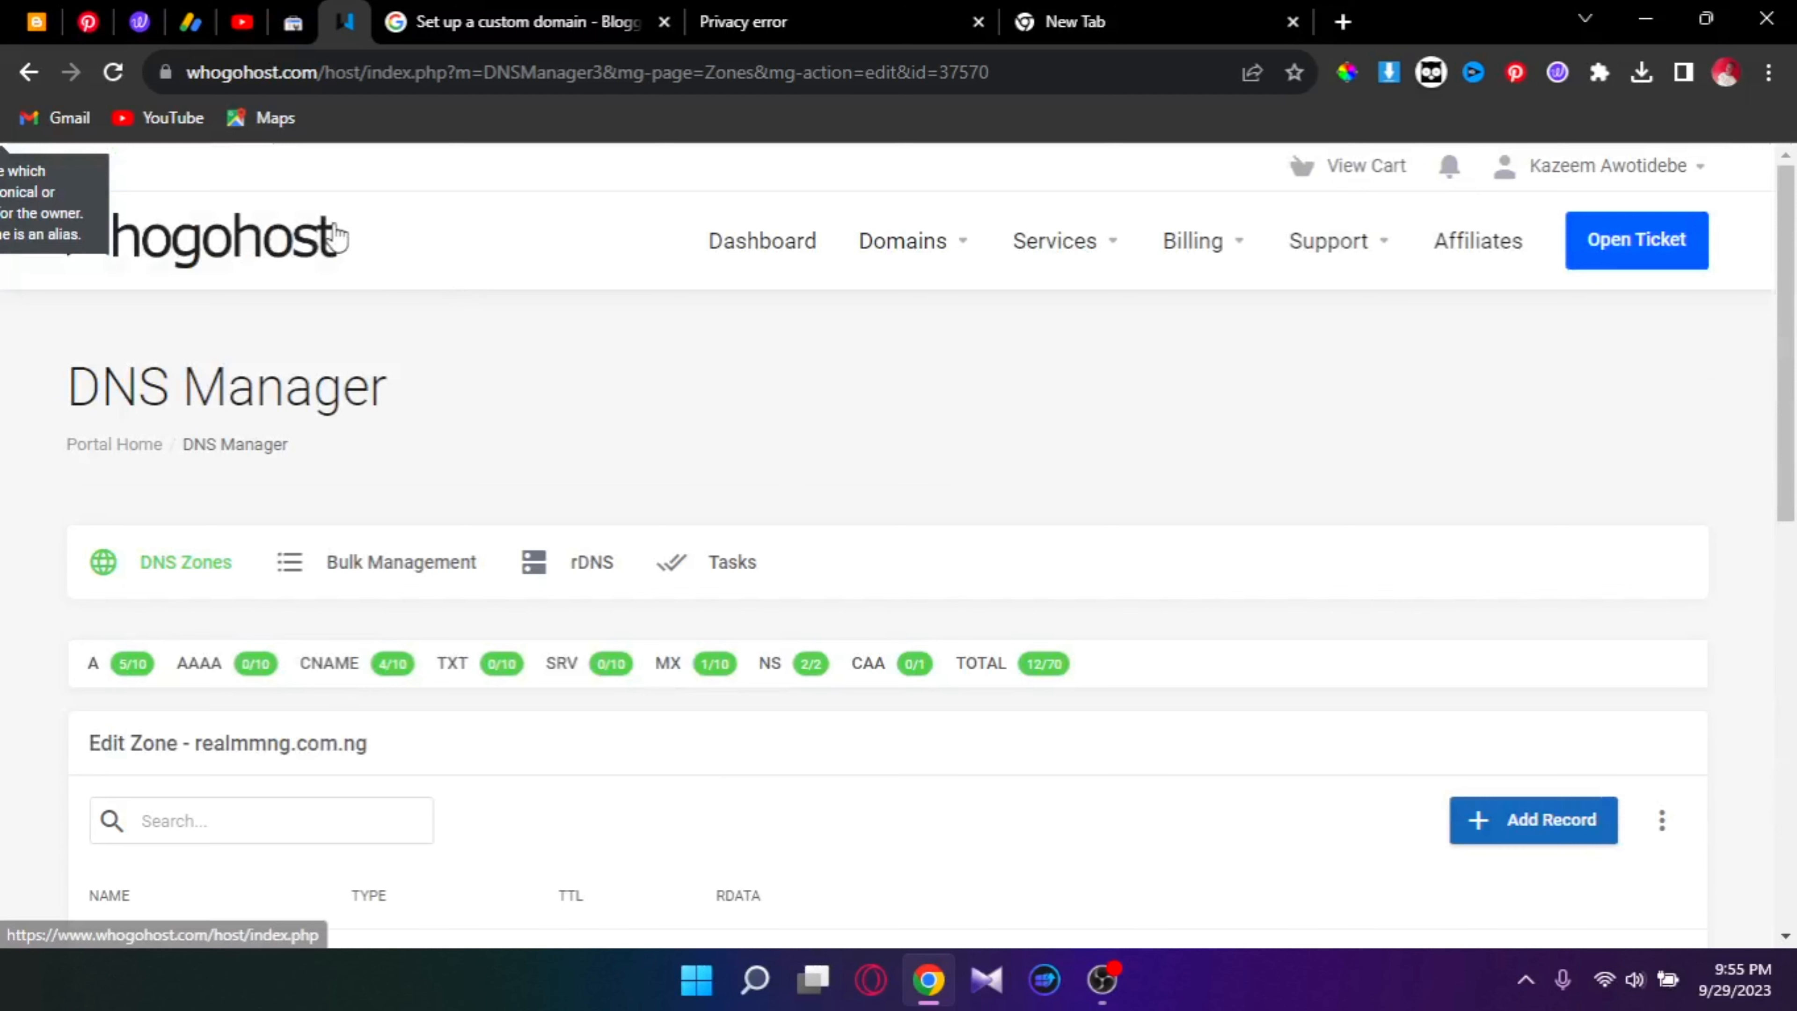
{"action": "left_click", "coordinate": [334, 241]}
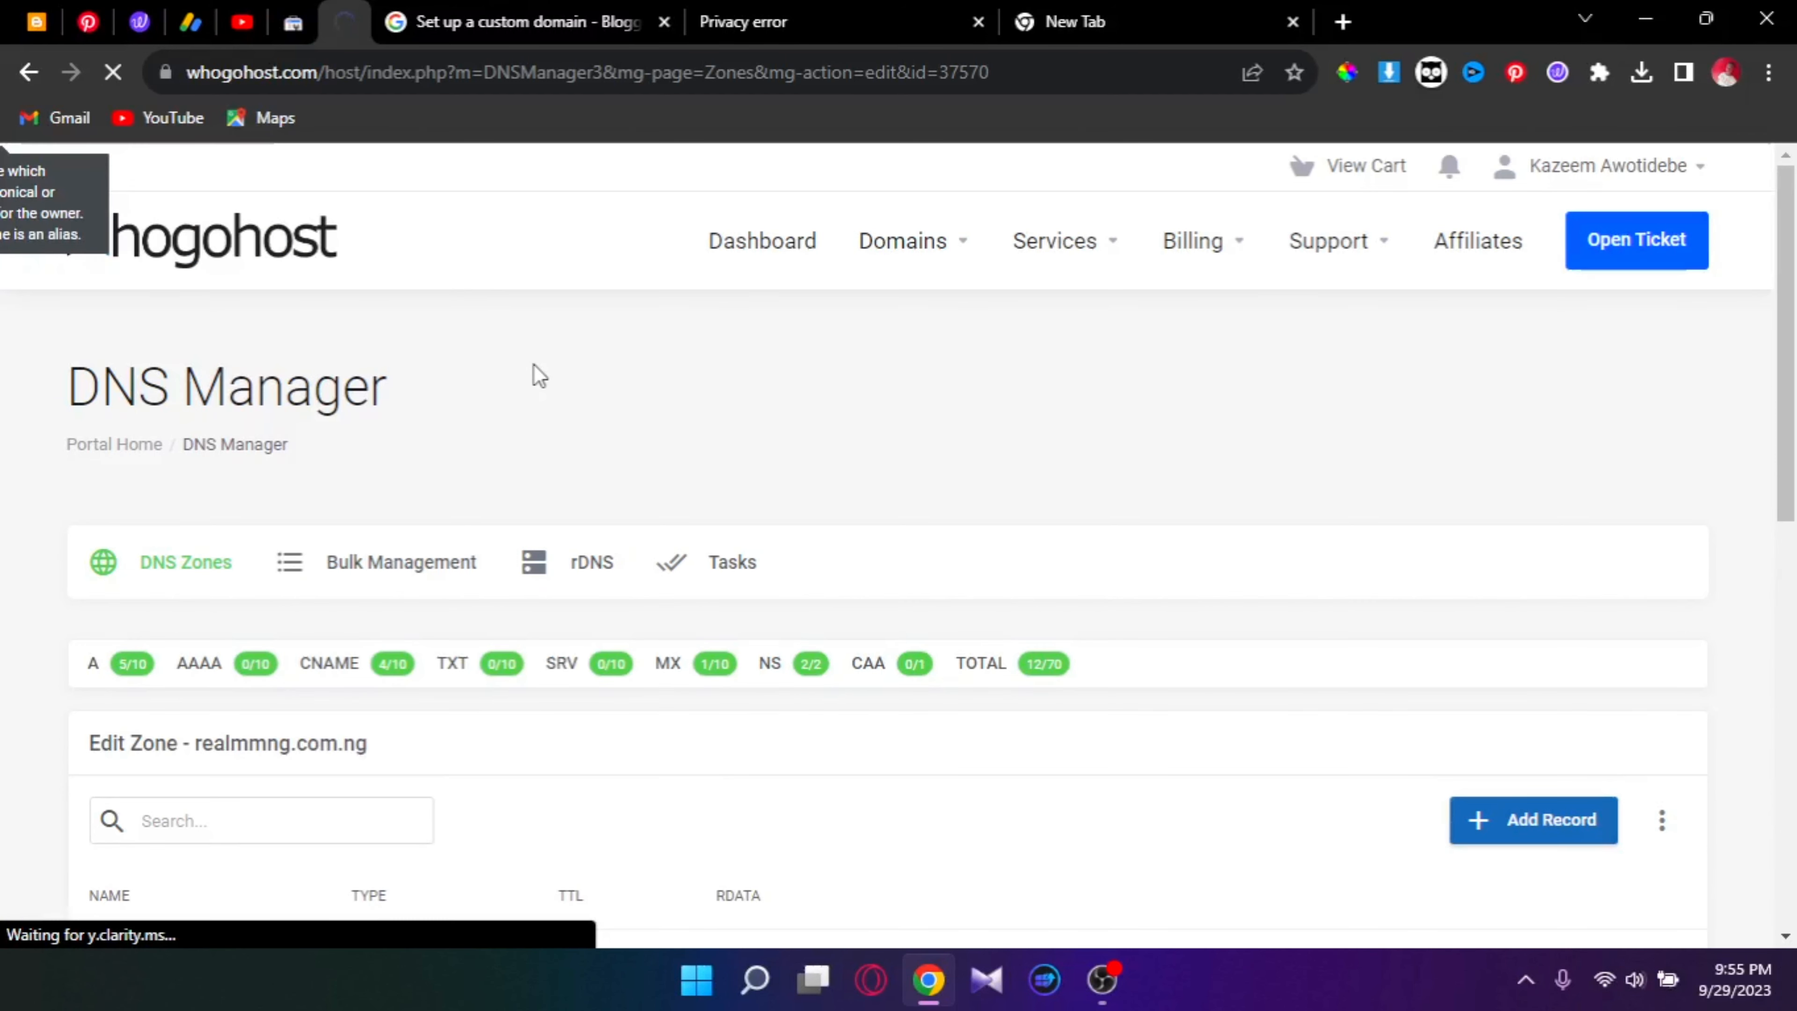
{"action": "left_click", "coordinate": [328, 270]}
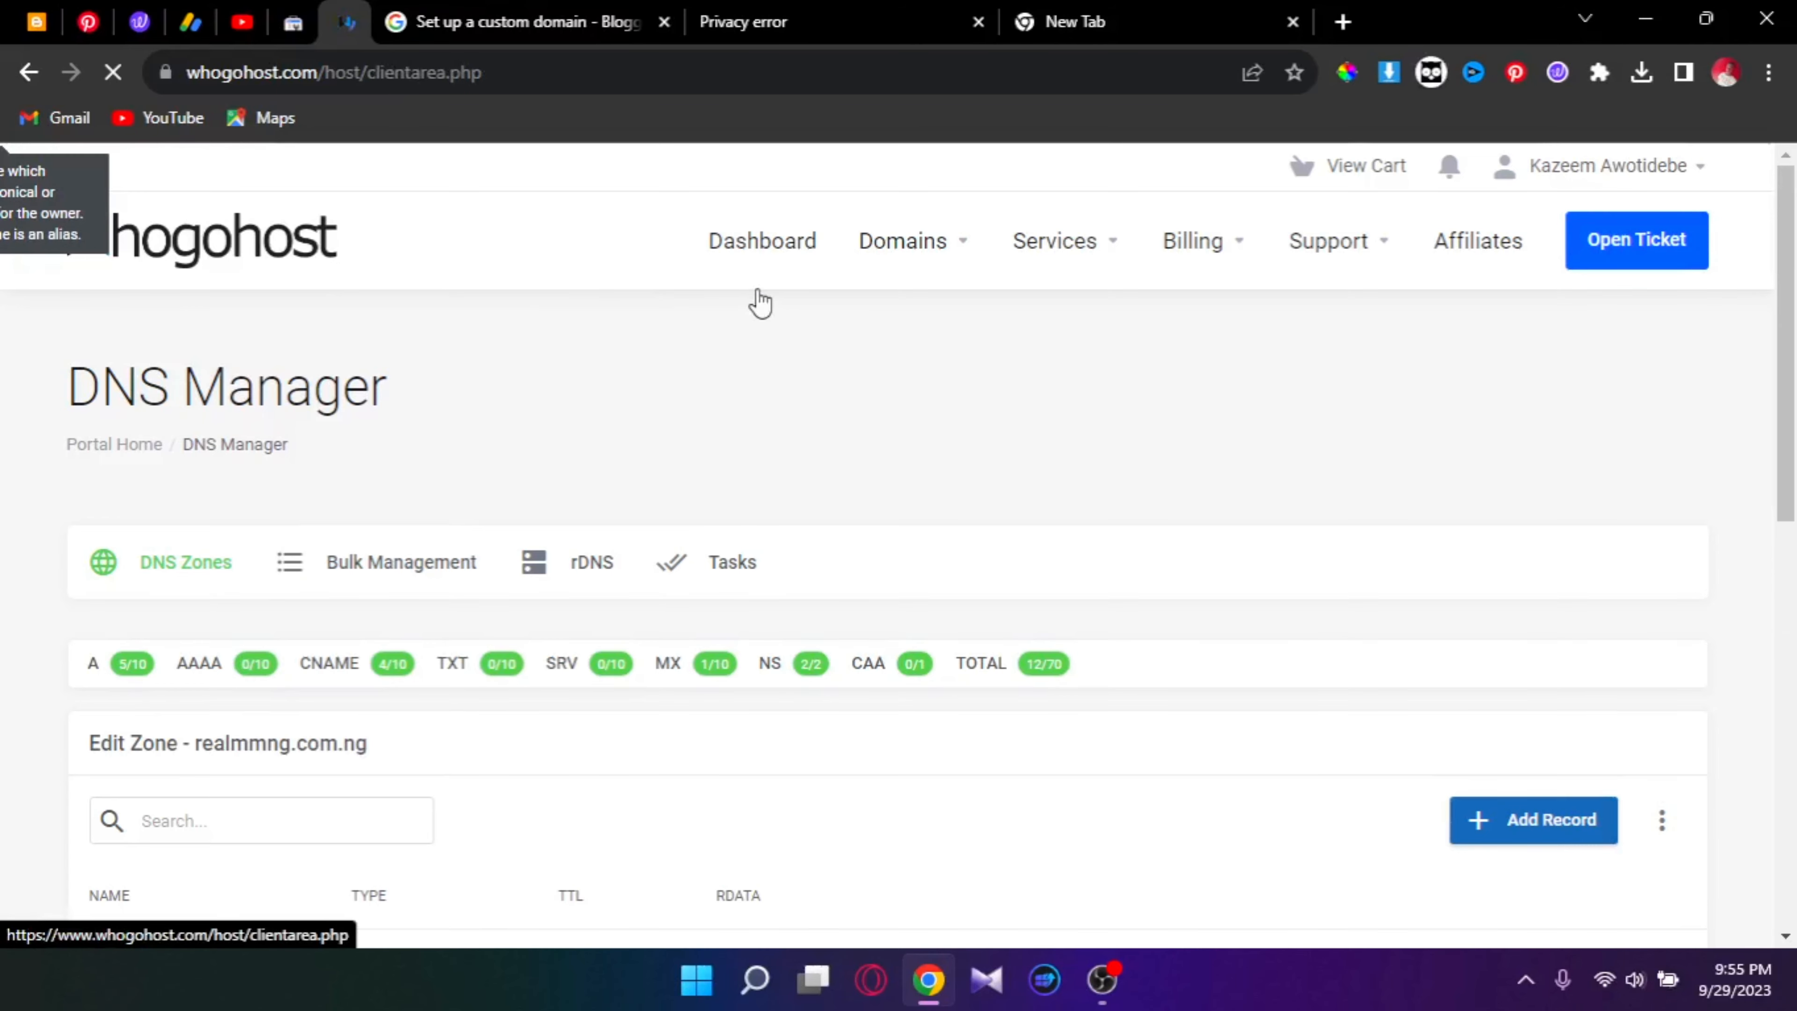
{"action": "scroll", "coordinate": [461, 381], "scroll_direction": "down", "scroll_amount": 5}
{"action": "scroll", "coordinate": [919, 447], "scroll_direction": "up", "scroll_amount": 5}
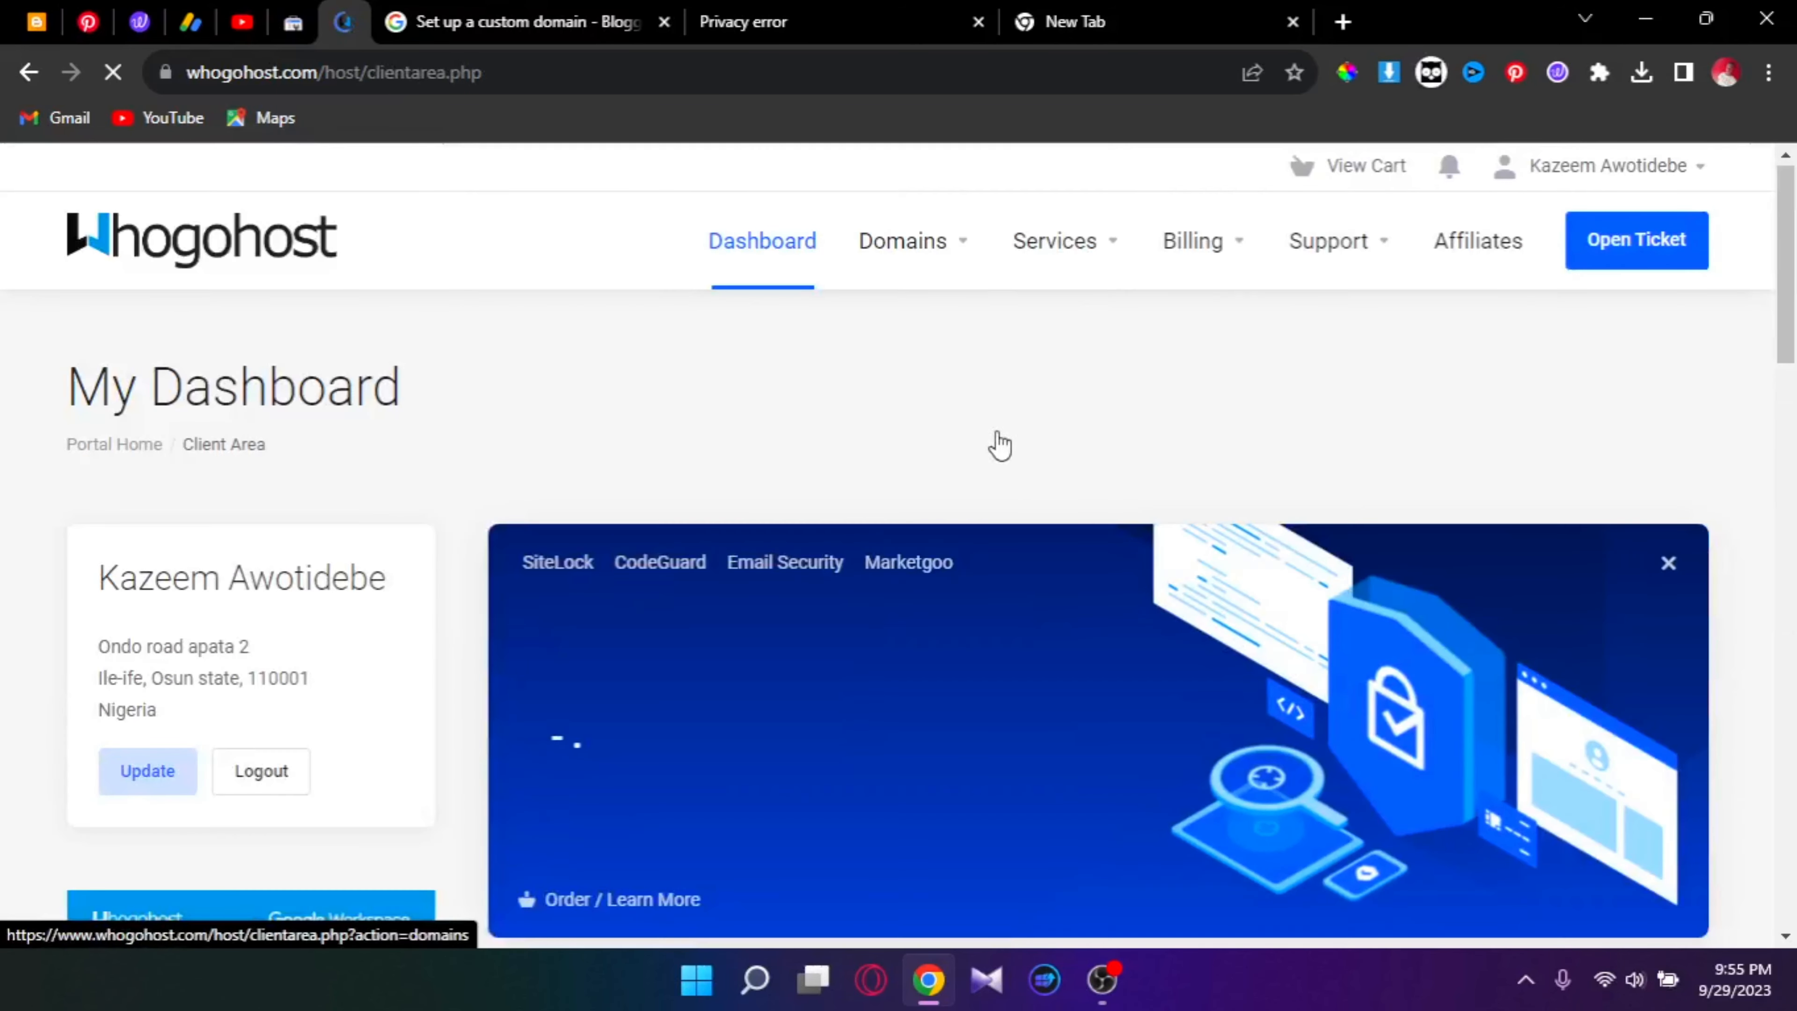
{"action": "left_click", "coordinate": [924, 255]}
{"action": "left_click", "coordinate": [1032, 331]}
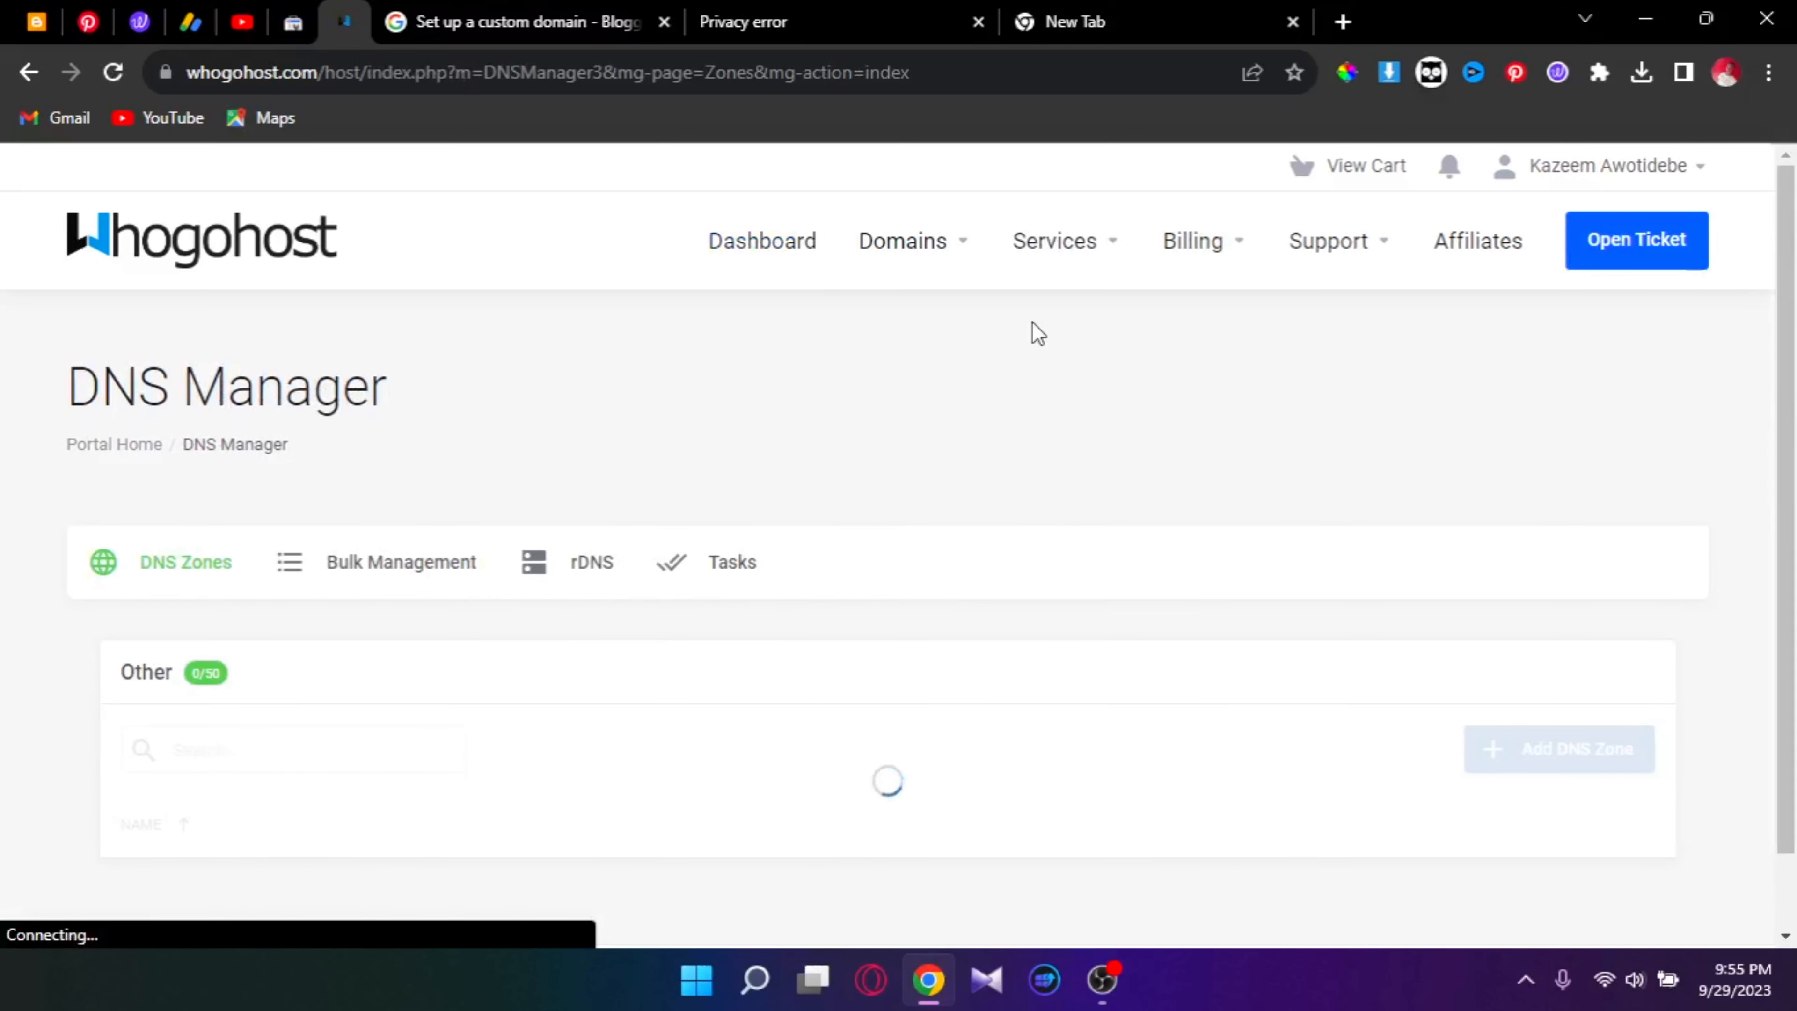
{"action": "scroll", "coordinate": [1032, 322], "scroll_direction": "down", "scroll_amount": 3}
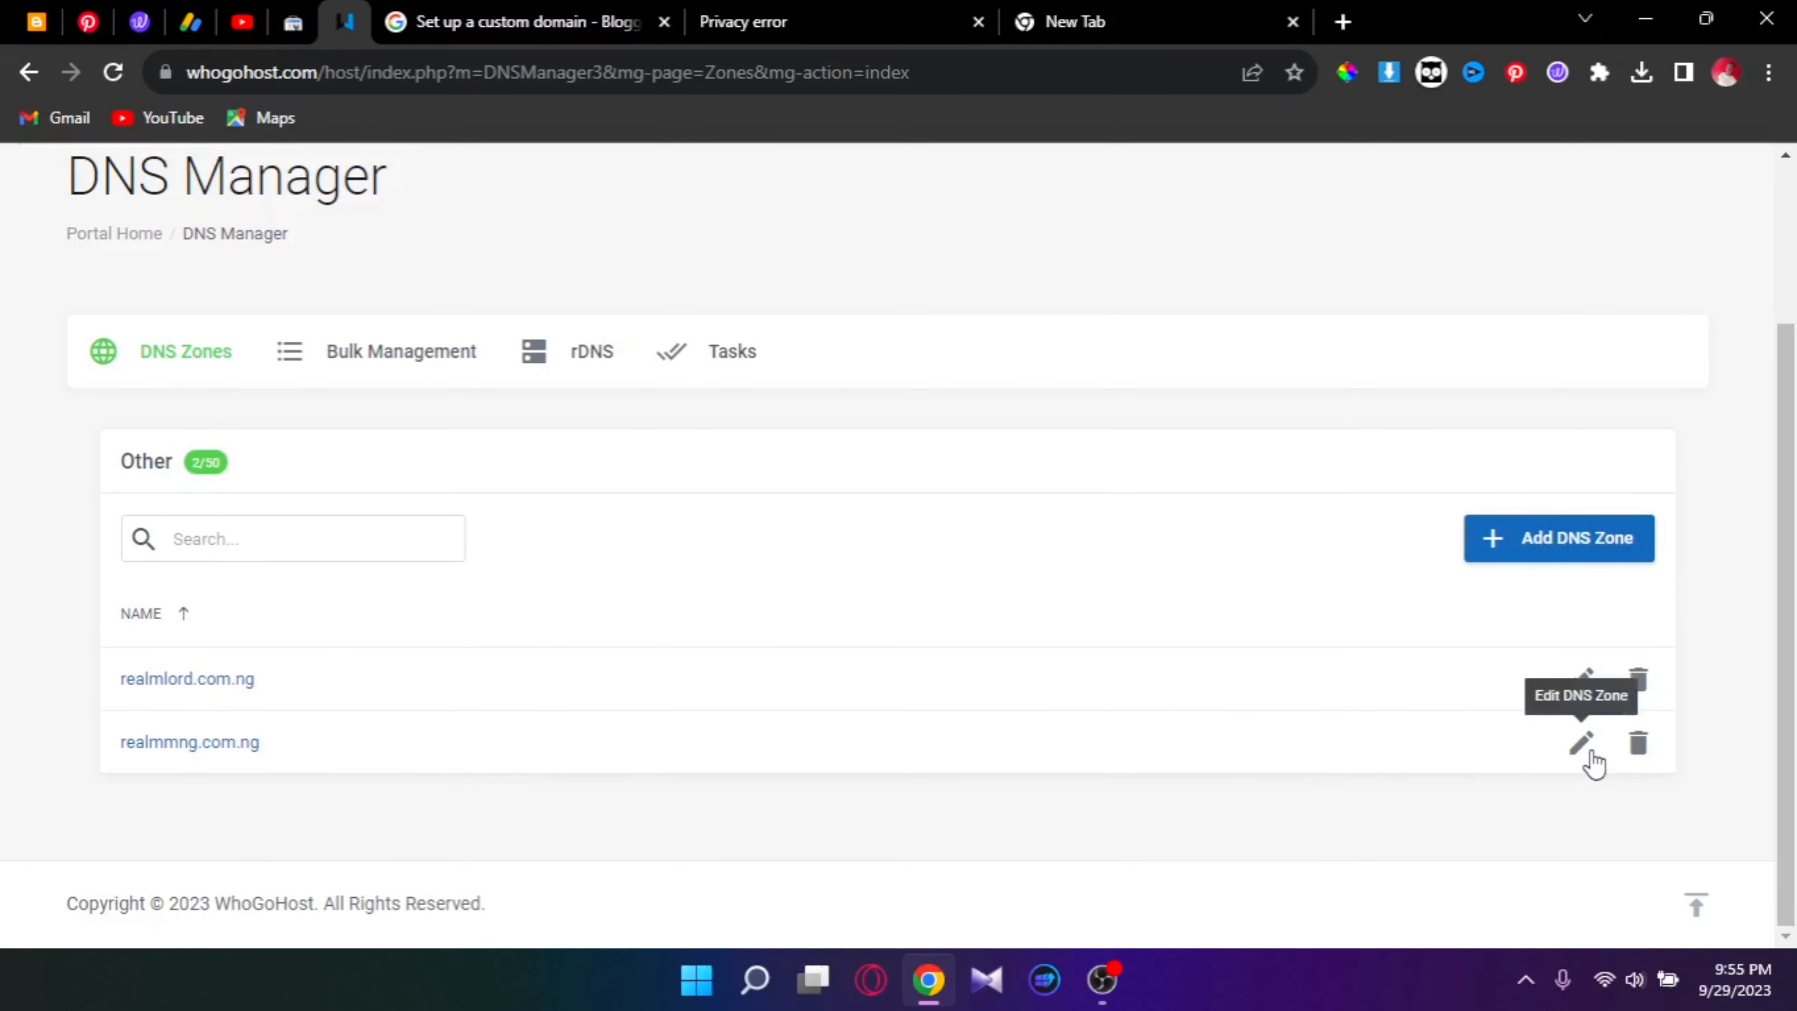
{"action": "left_click", "coordinate": [1583, 748]}
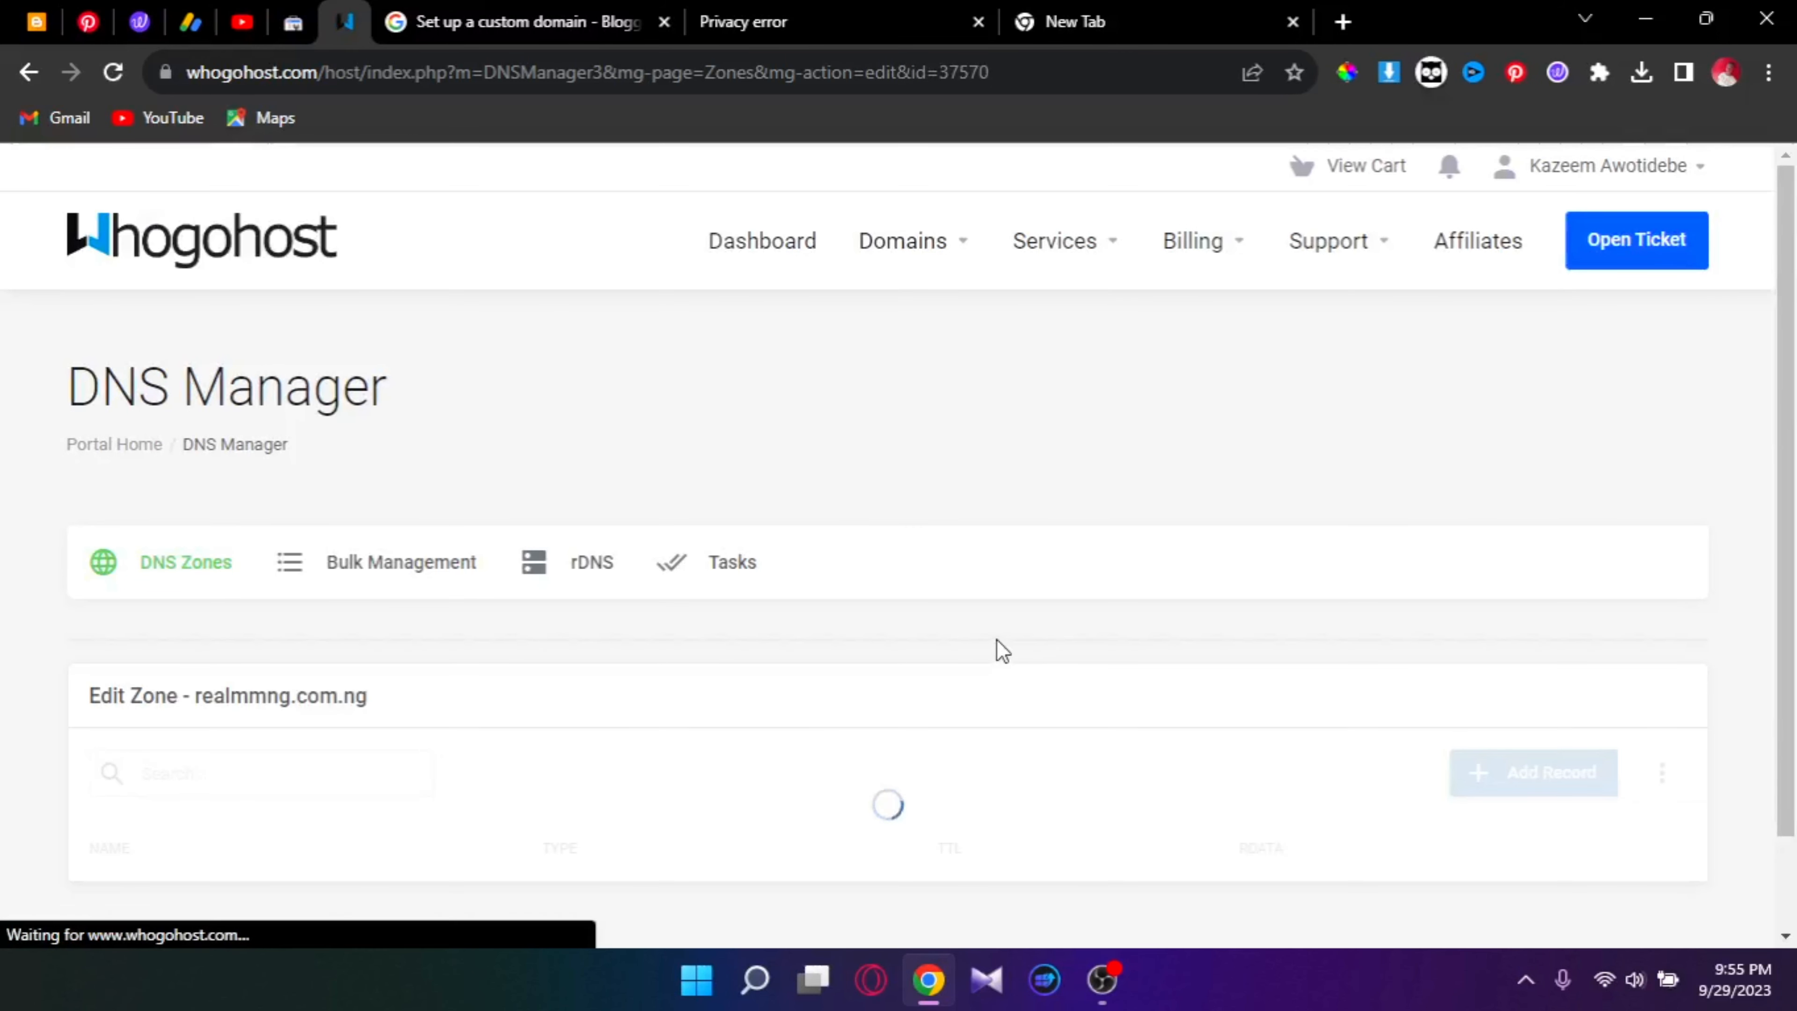
{"action": "scroll", "coordinate": [997, 639], "scroll_direction": "down", "scroll_amount": 10}
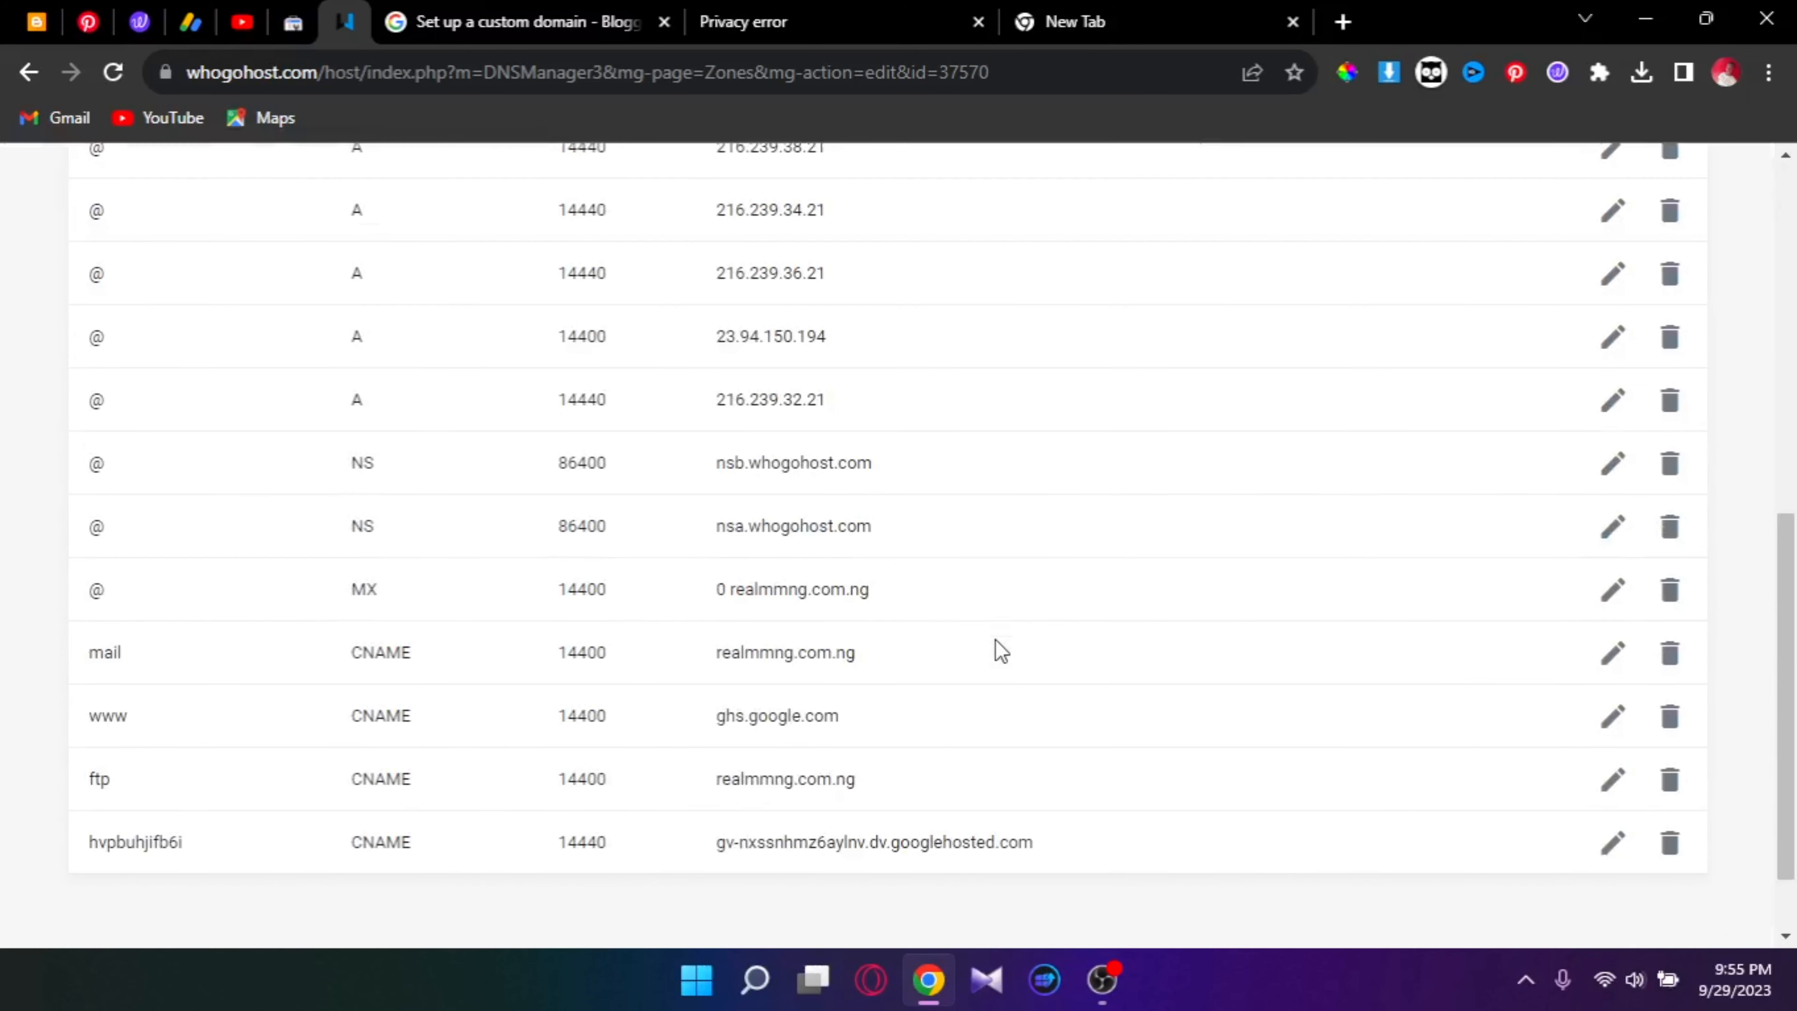
{"action": "scroll", "coordinate": [996, 639], "scroll_direction": "down", "scroll_amount": 2}
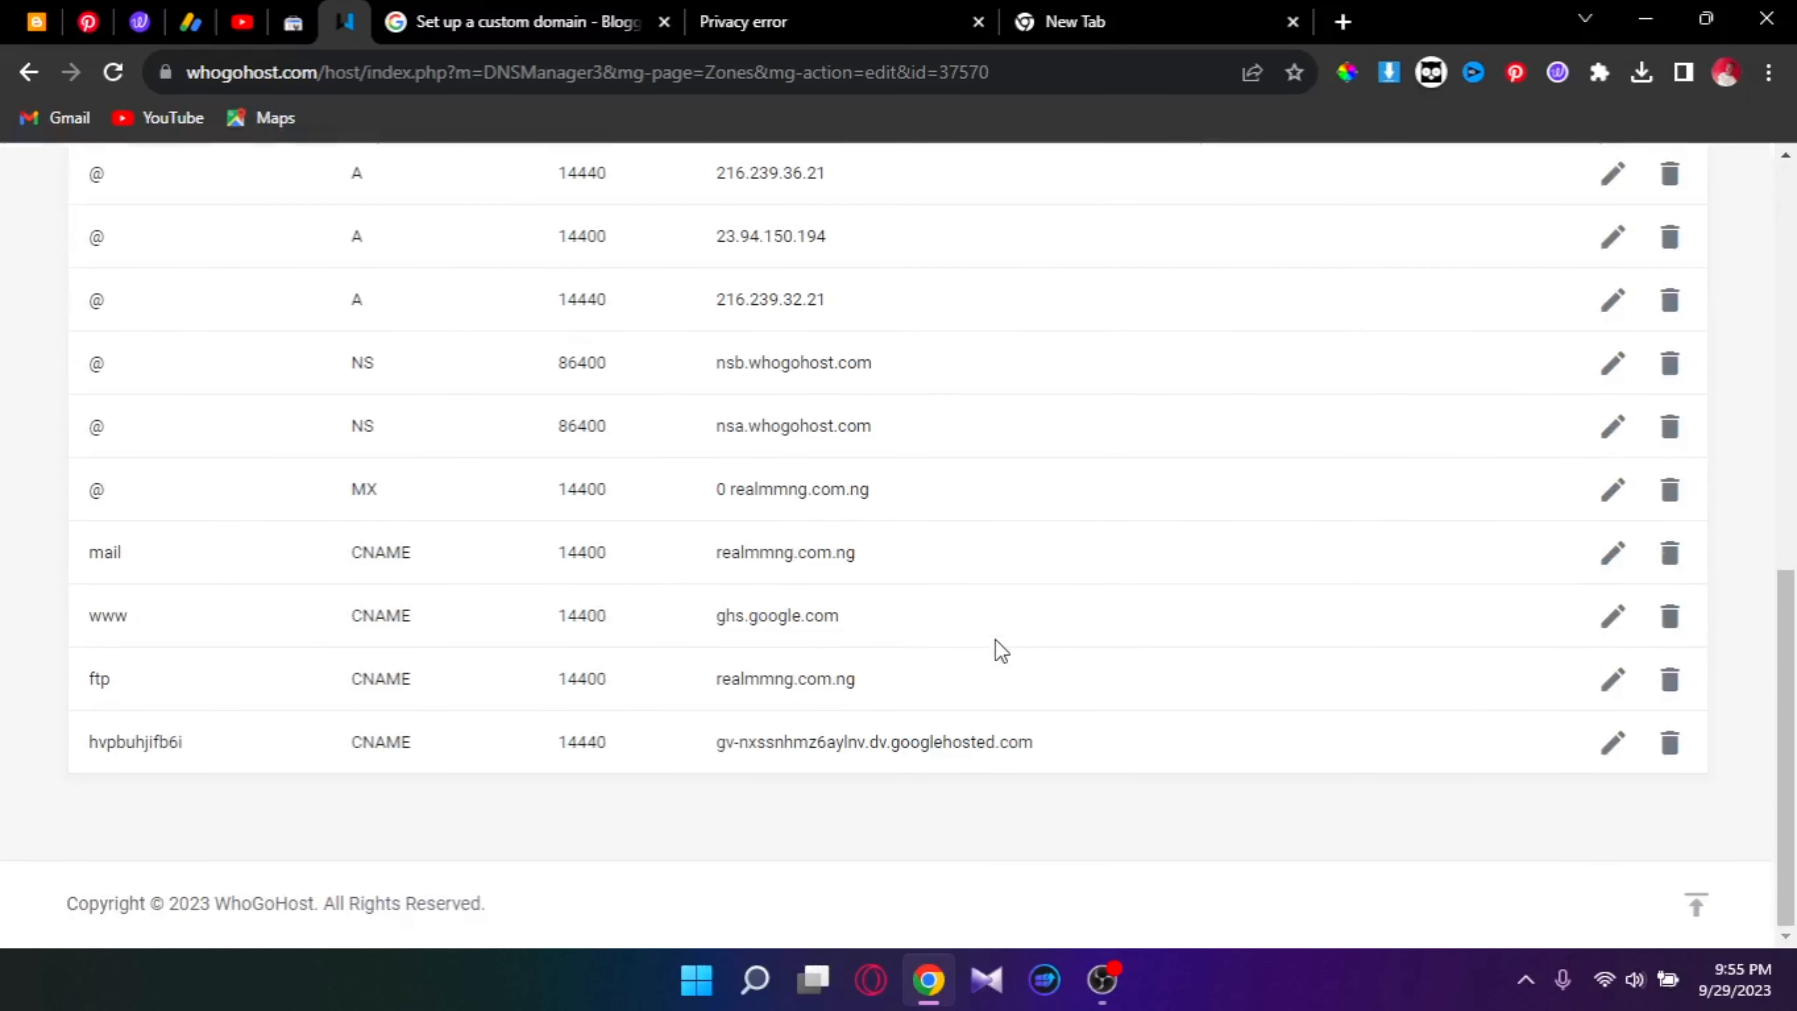
{"action": "scroll", "coordinate": [995, 650], "scroll_direction": "up", "scroll_amount": 8}
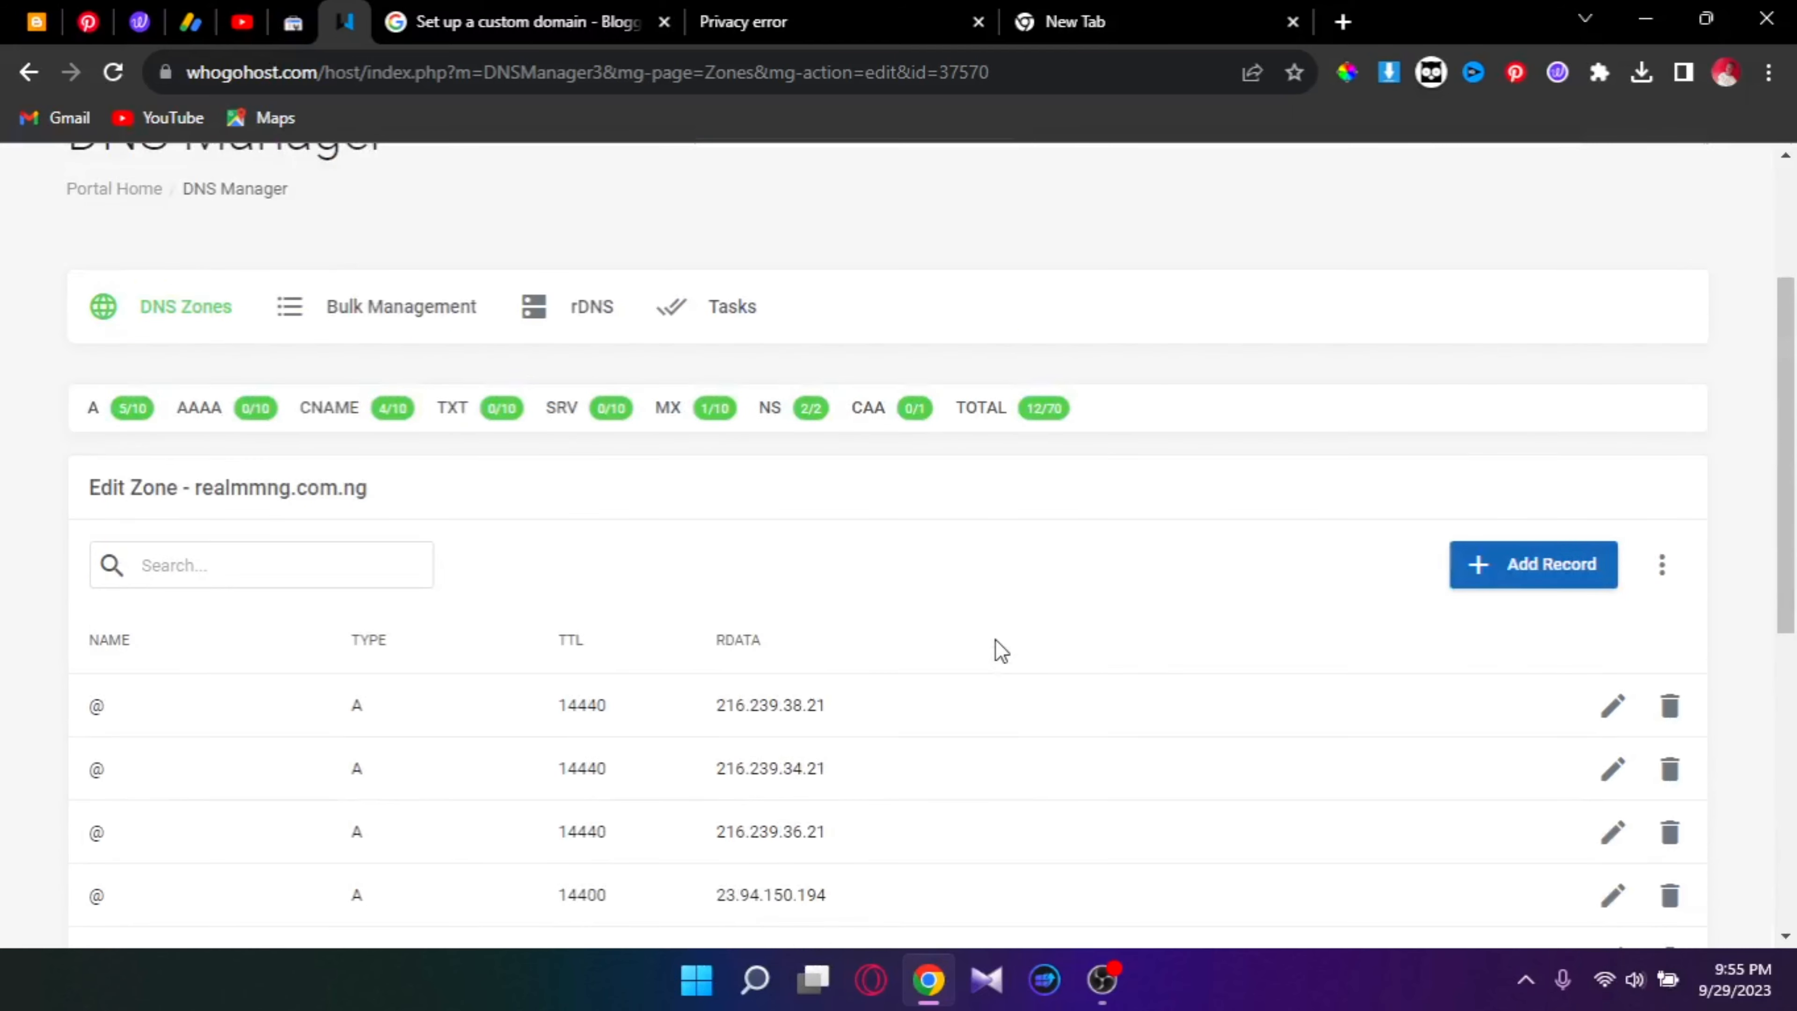
{"action": "left_click", "coordinate": [36, 22]}
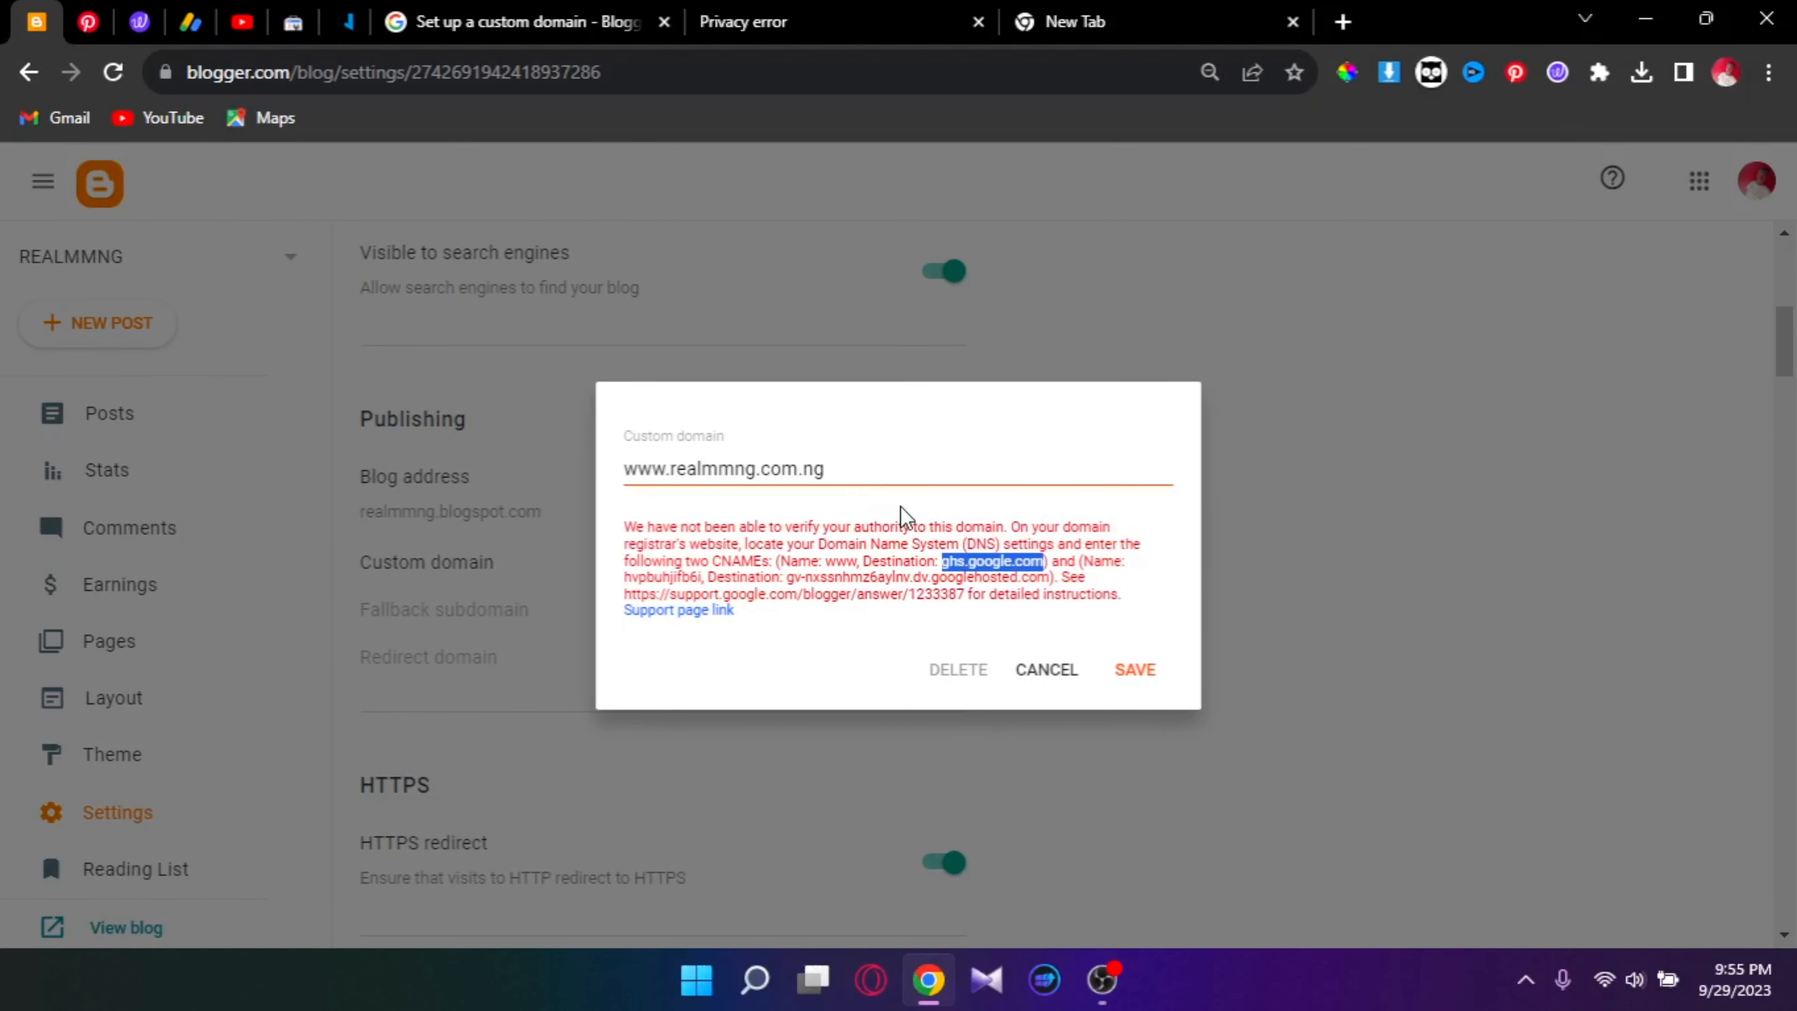
{"action": "left_click_drag", "start_coordinate": [867, 470], "coordinate": [621, 479]}
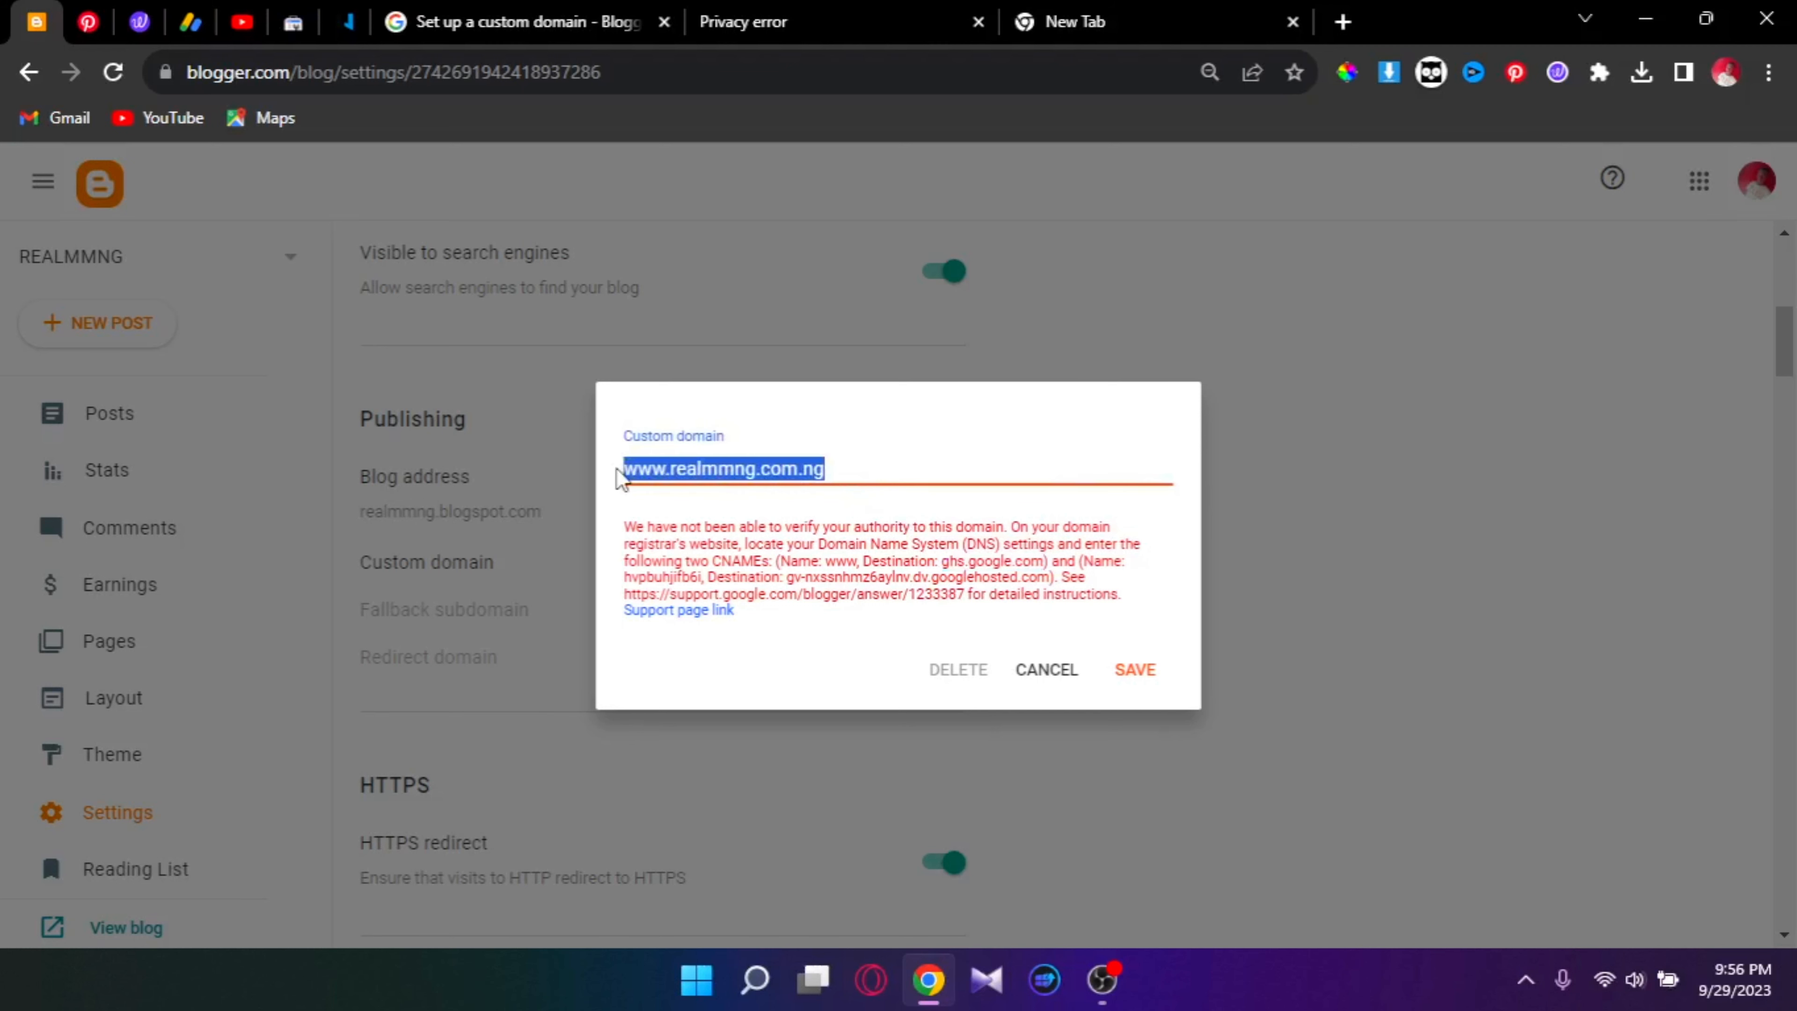
{"action": "right_click", "coordinate": [658, 464]}
{"action": "left_click", "coordinate": [763, 566]}
{"action": "left_click", "coordinate": [1135, 670]}
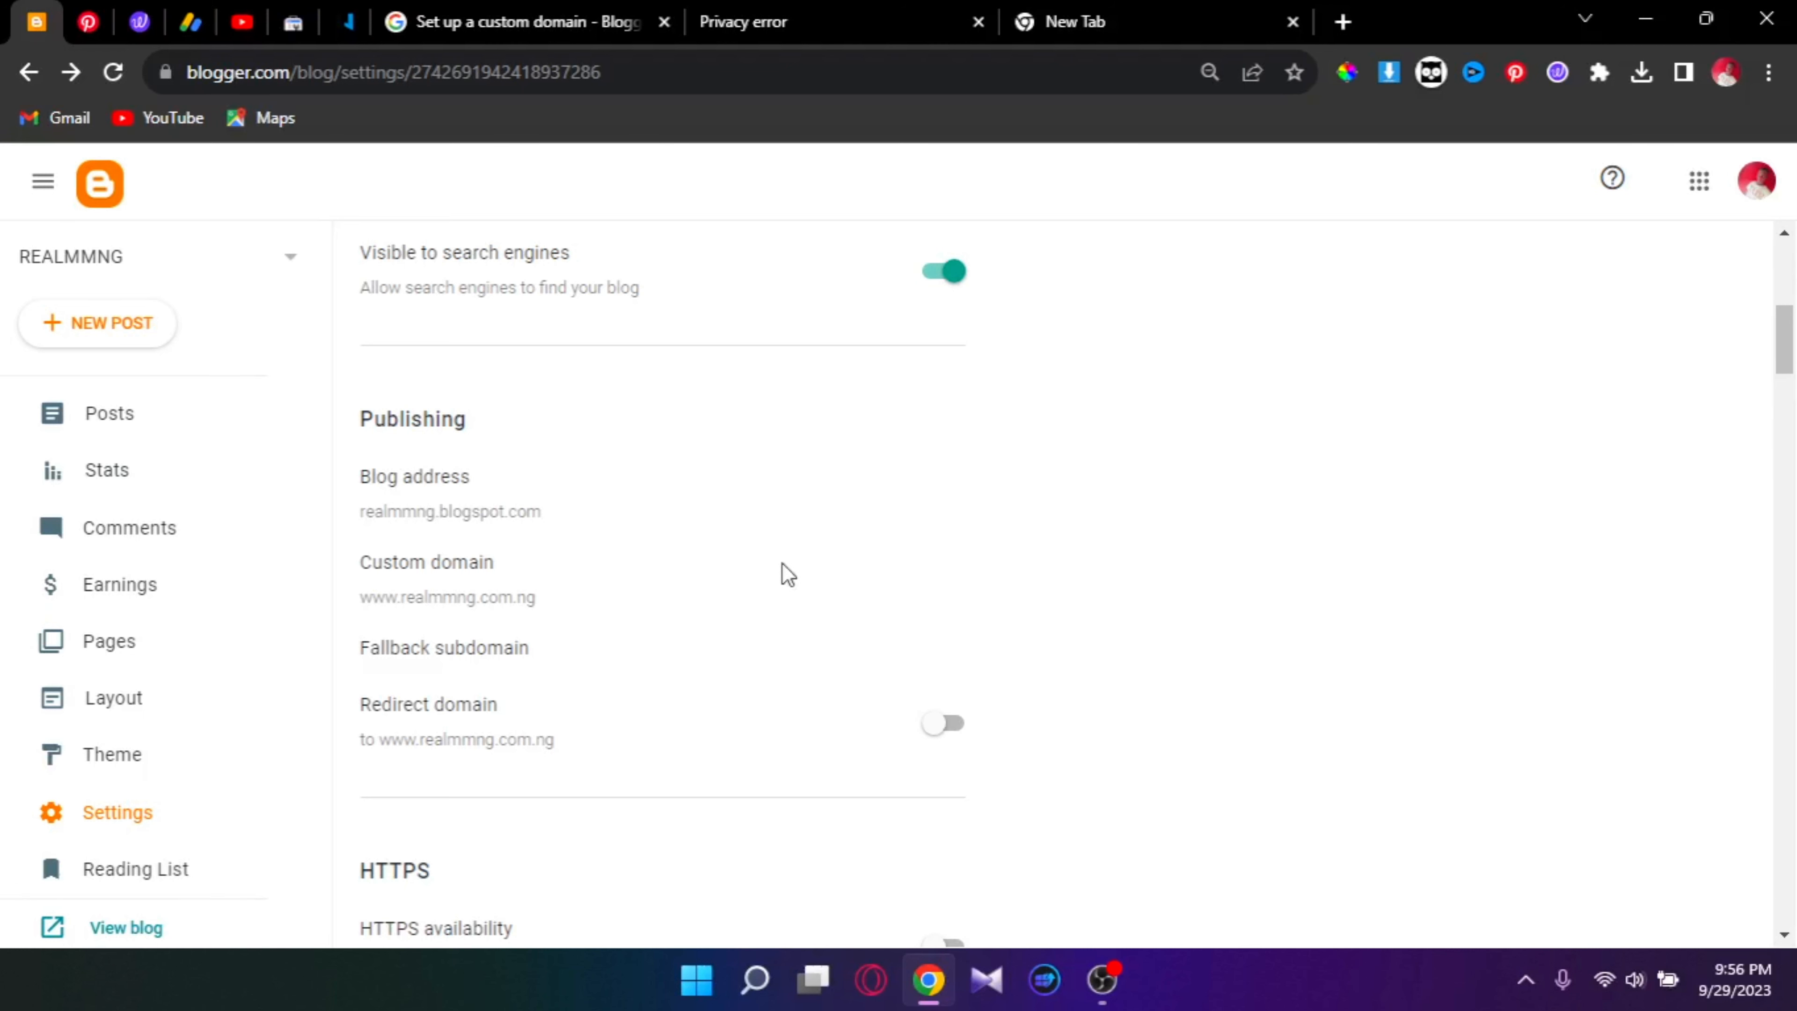
{"action": "scroll", "coordinate": [788, 575], "scroll_direction": "down", "scroll_amount": 2}
{"action": "scroll", "coordinate": [788, 575], "scroll_direction": "up", "scroll_amount": 4}
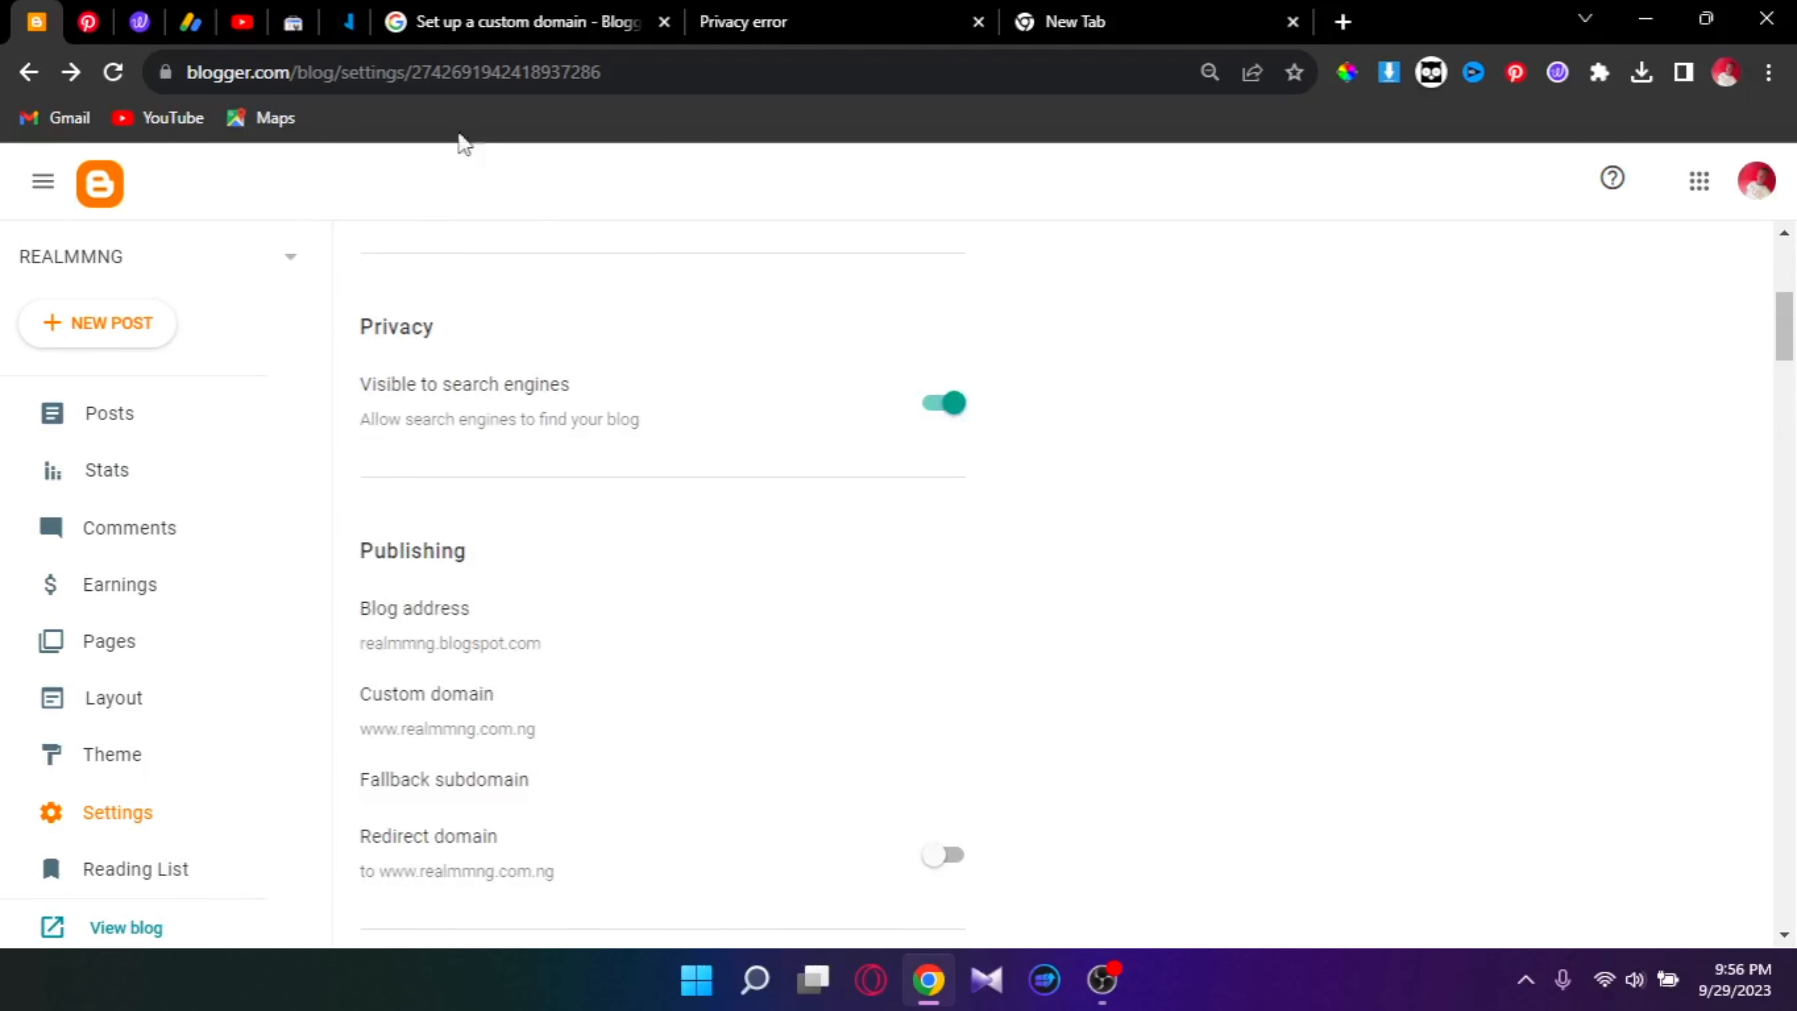
{"action": "left_click", "coordinate": [347, 25]}
{"action": "scroll", "coordinate": [534, 555], "scroll_direction": "down", "scroll_amount": 8}
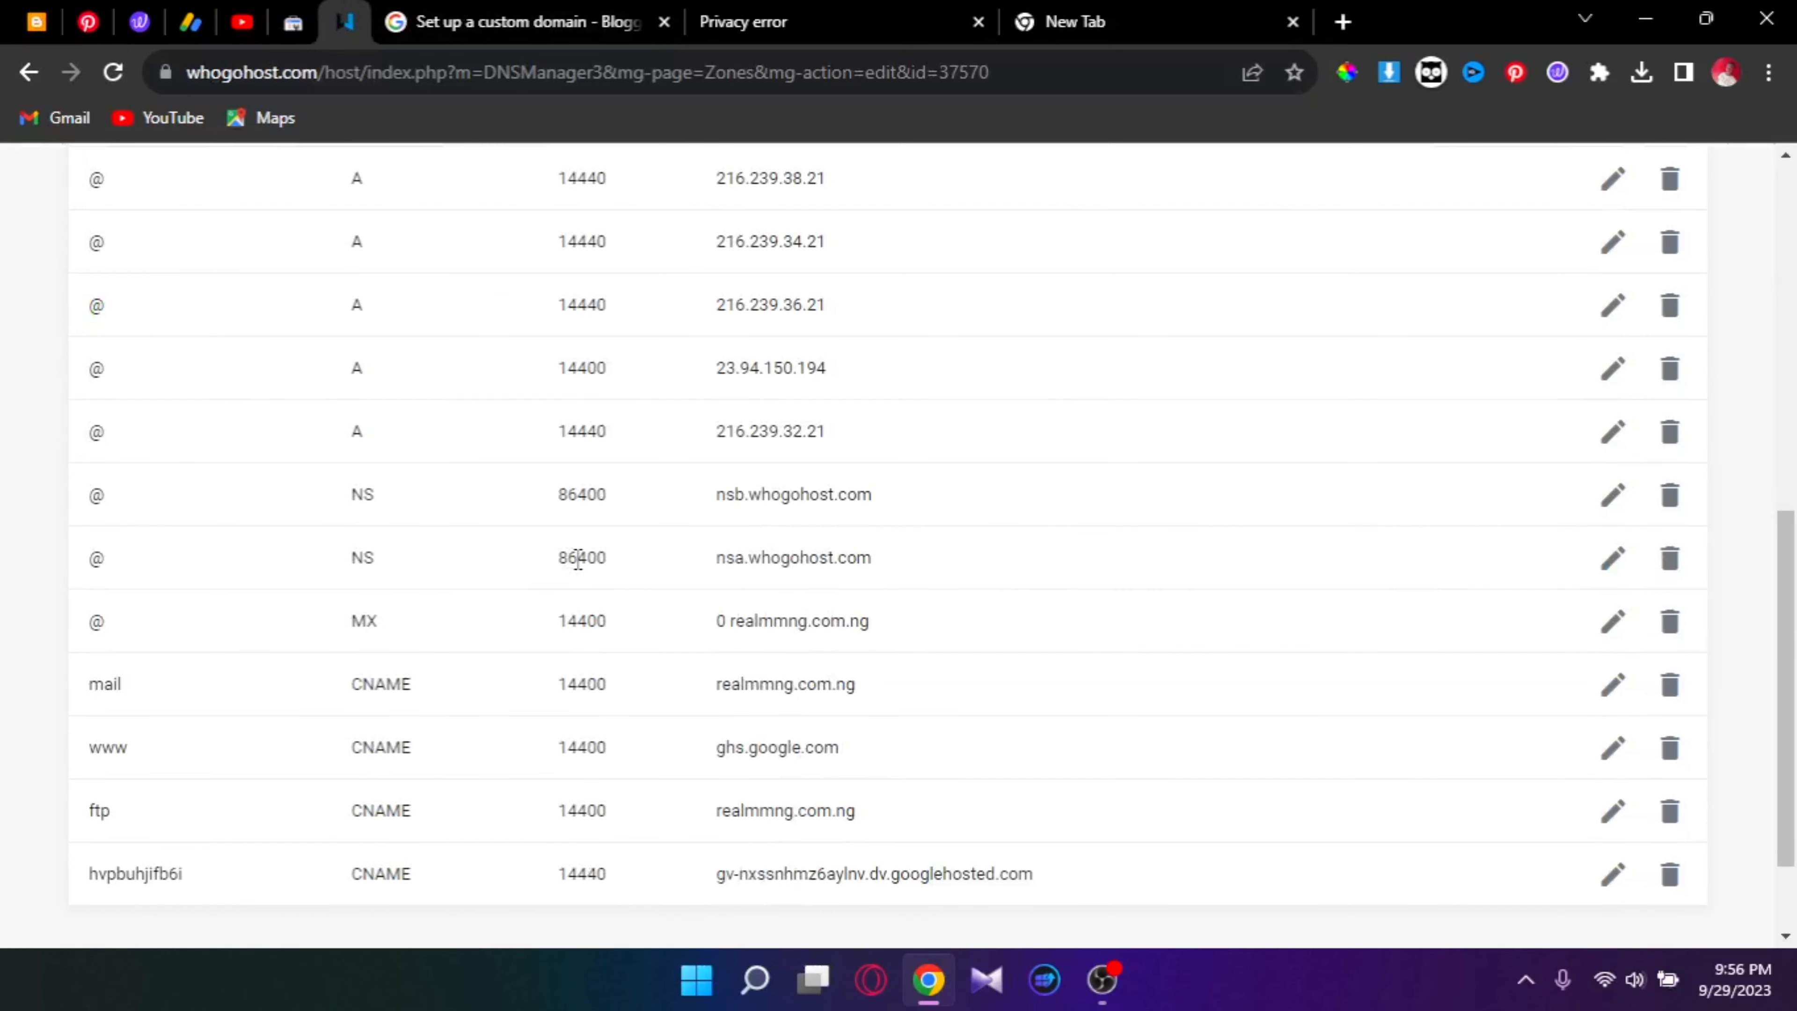
{"action": "scroll", "coordinate": [595, 662], "scroll_direction": "up", "scroll_amount": 12}
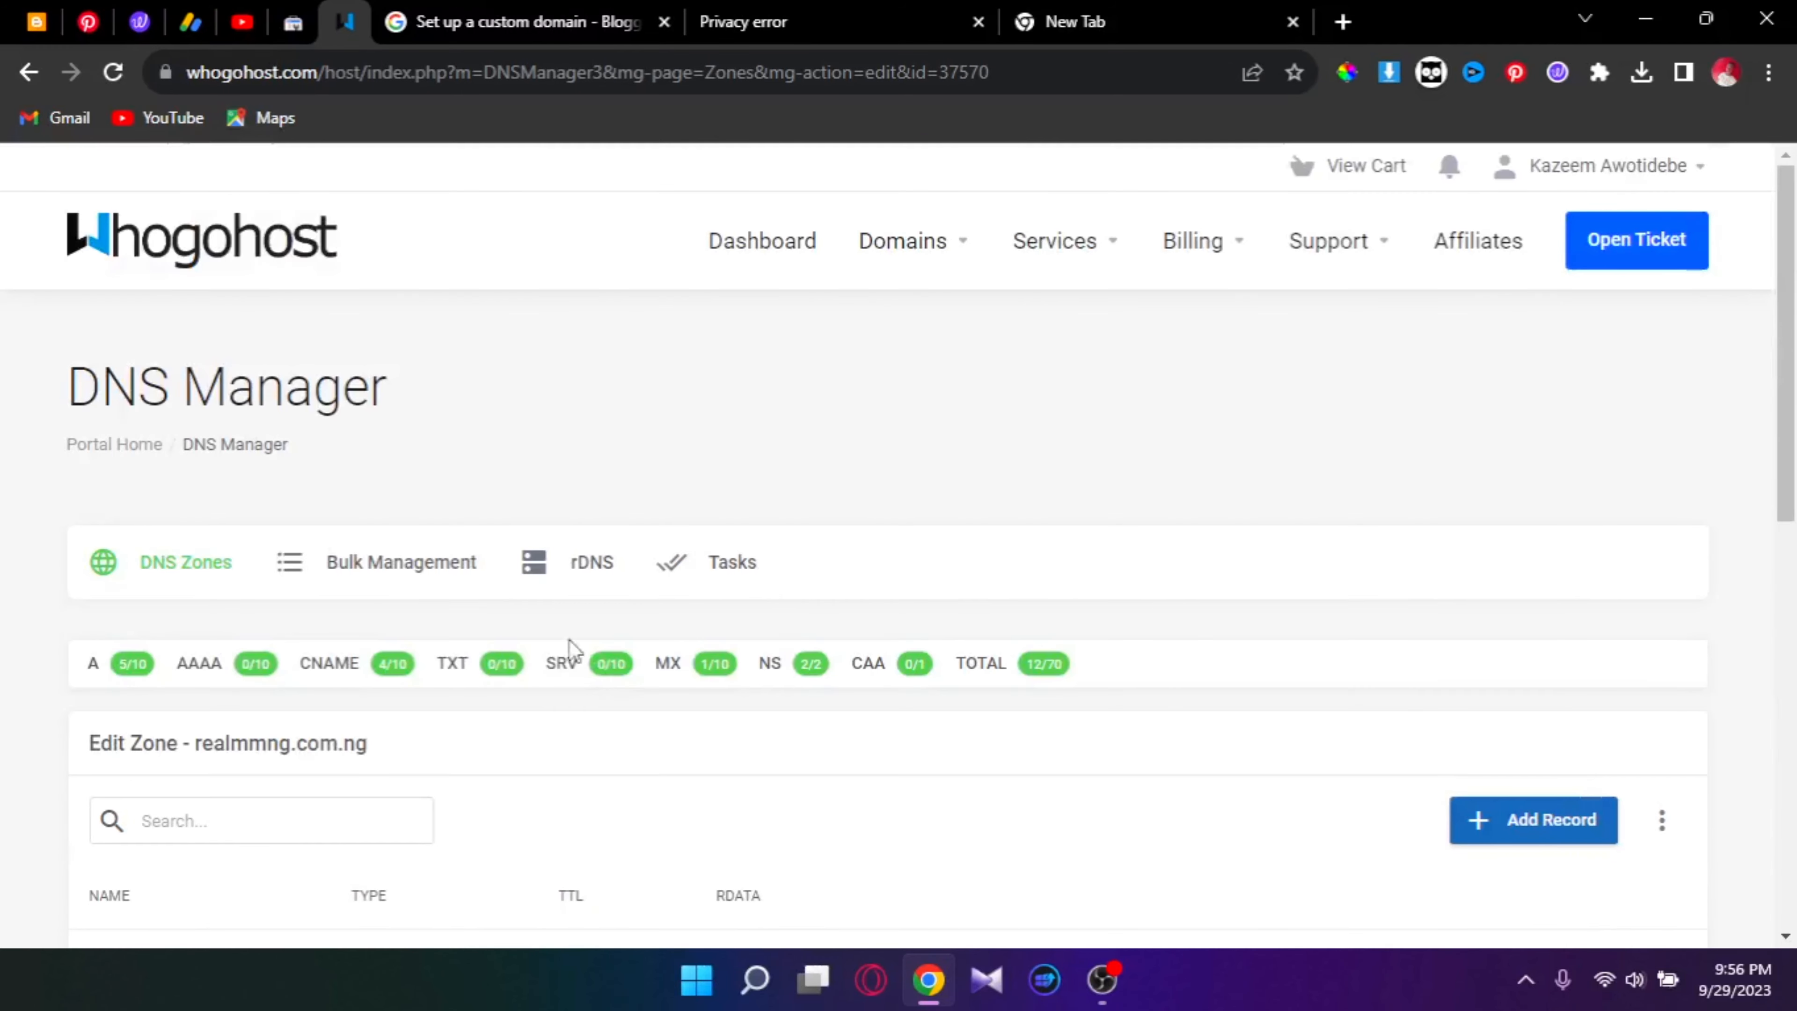
{"action": "left_click", "coordinate": [36, 22]}
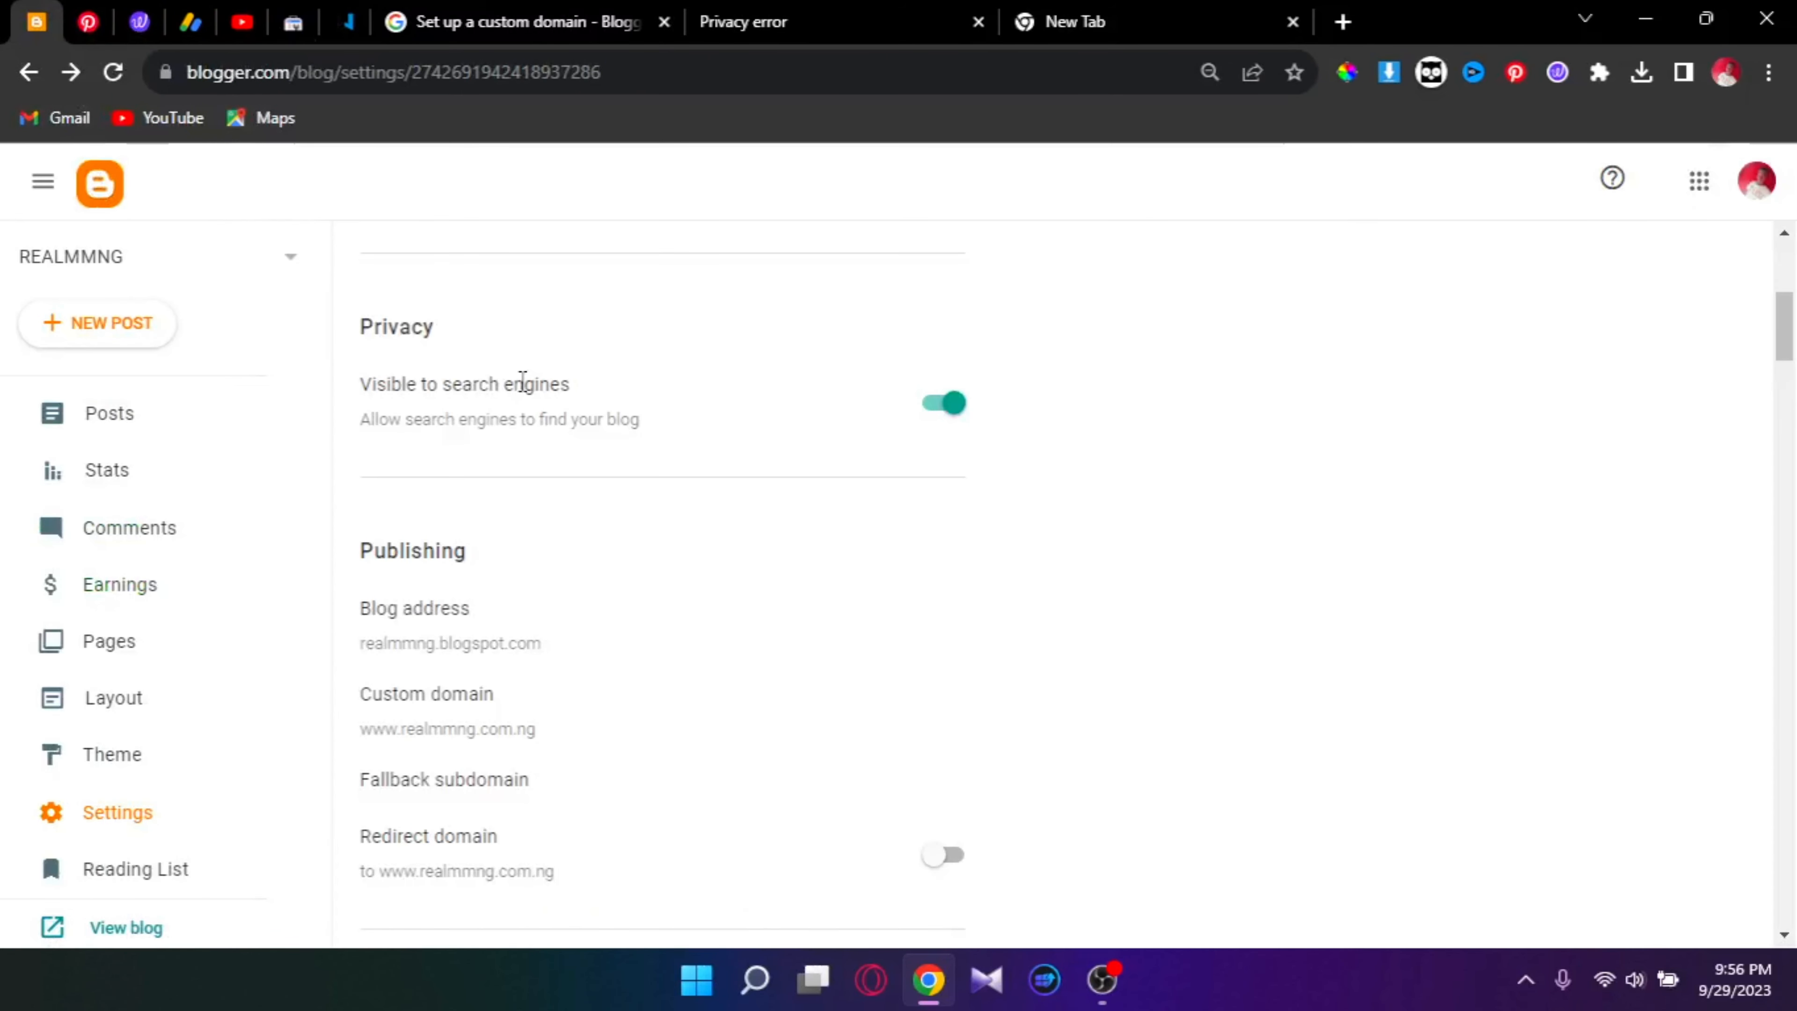
{"action": "scroll", "coordinate": [519, 396], "scroll_direction": "down", "scroll_amount": 2}
{"action": "scroll", "coordinate": [517, 406], "scroll_direction": "up", "scroll_amount": 6}
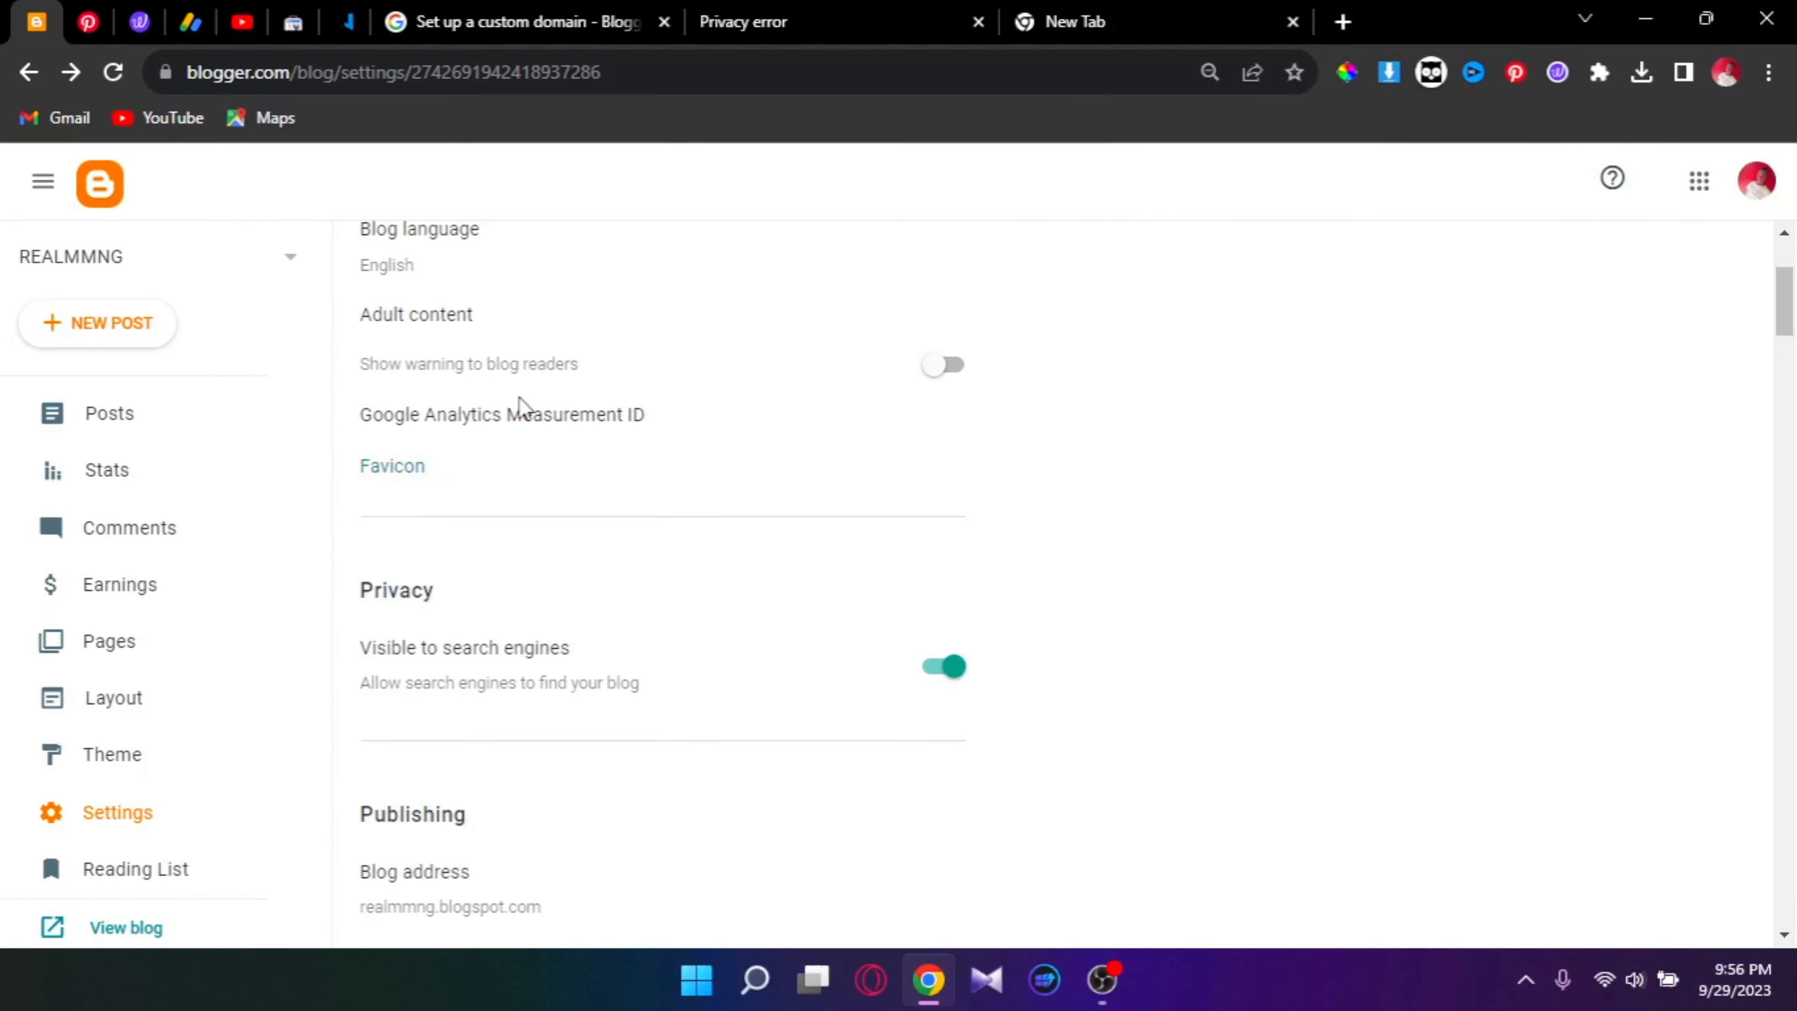
{"action": "scroll", "coordinate": [519, 398], "scroll_direction": "down", "scroll_amount": 6}
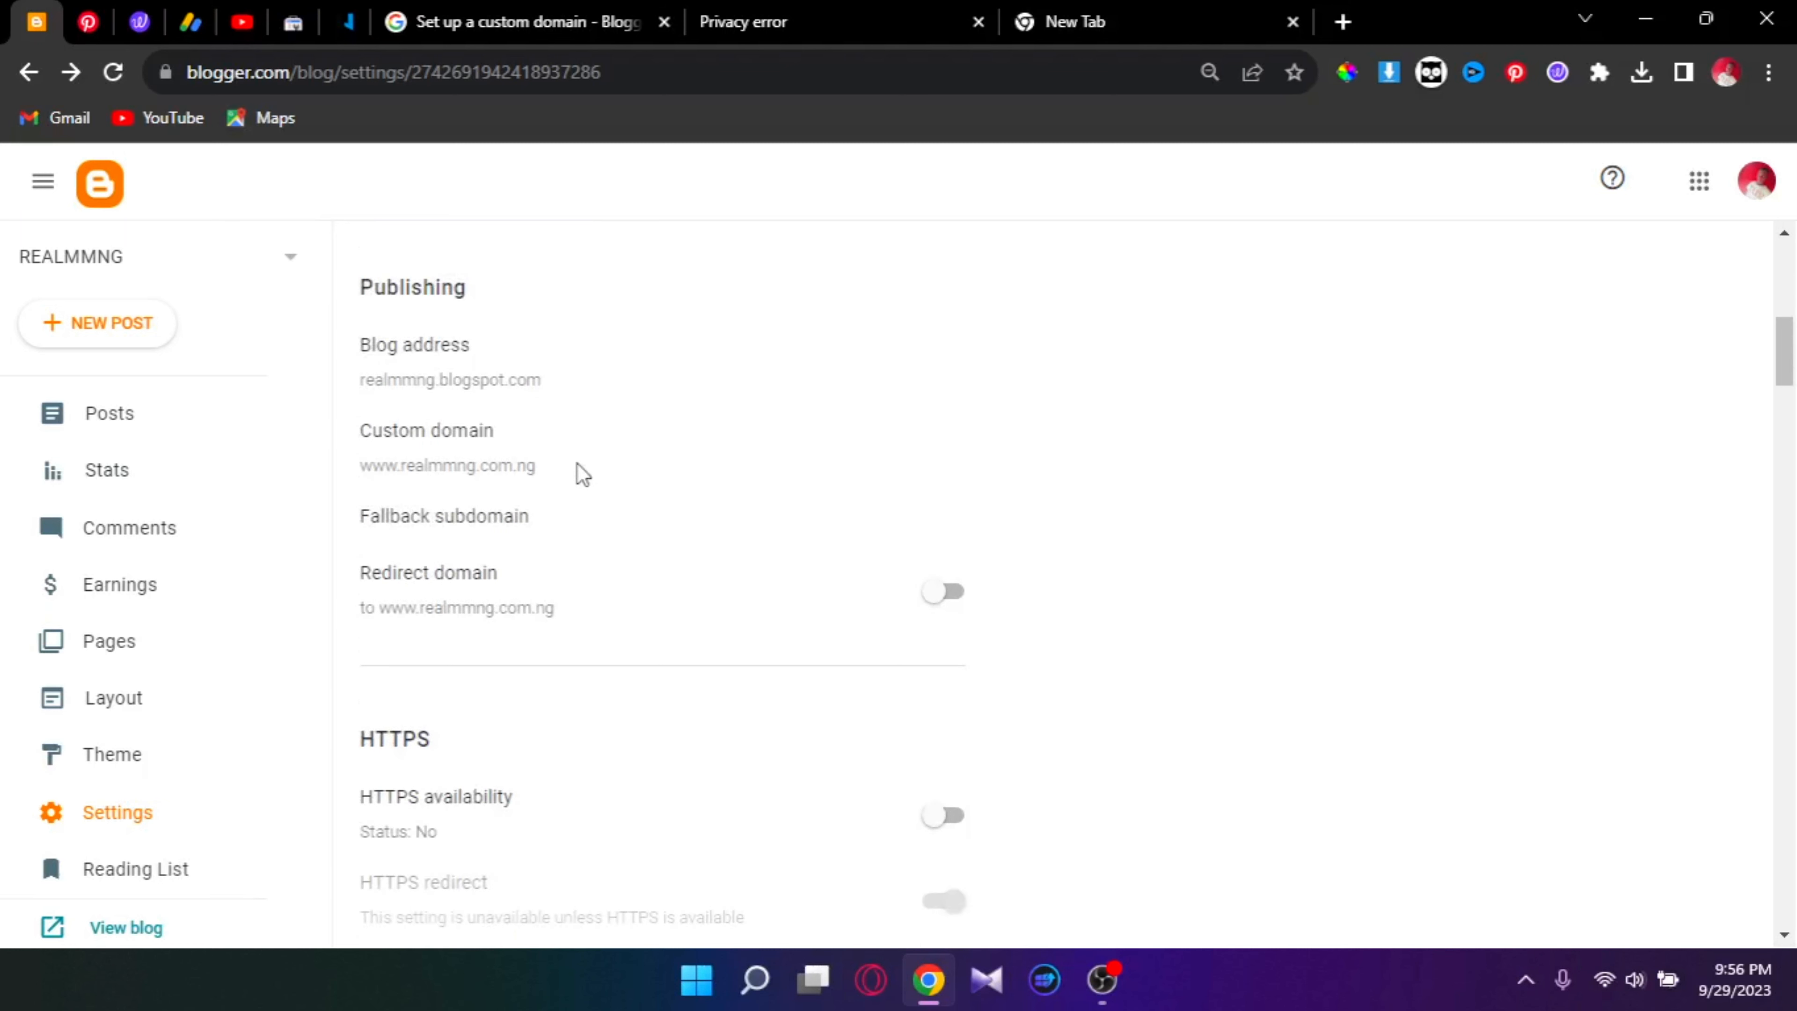
{"action": "left_click", "coordinate": [934, 591]}
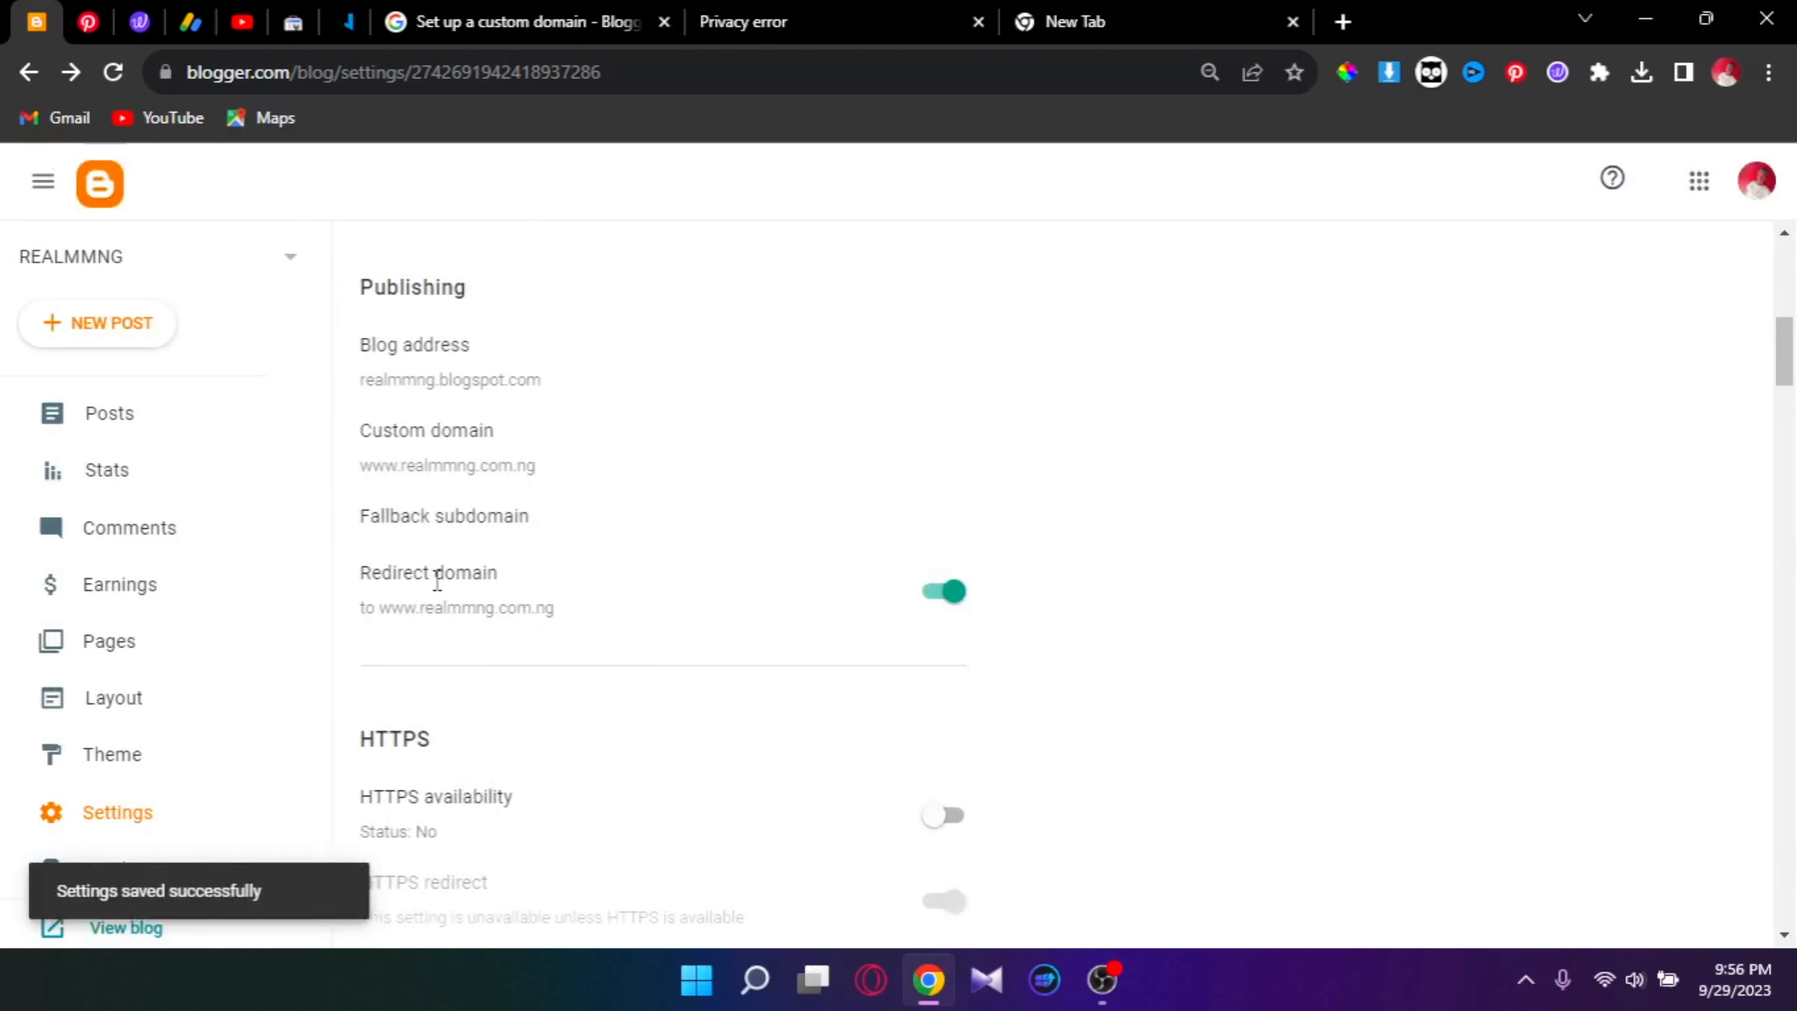
{"action": "scroll", "coordinate": [433, 602], "scroll_direction": "down", "scroll_amount": 3}
{"action": "scroll", "coordinate": [445, 610], "scroll_direction": "down", "scroll_amount": 3}
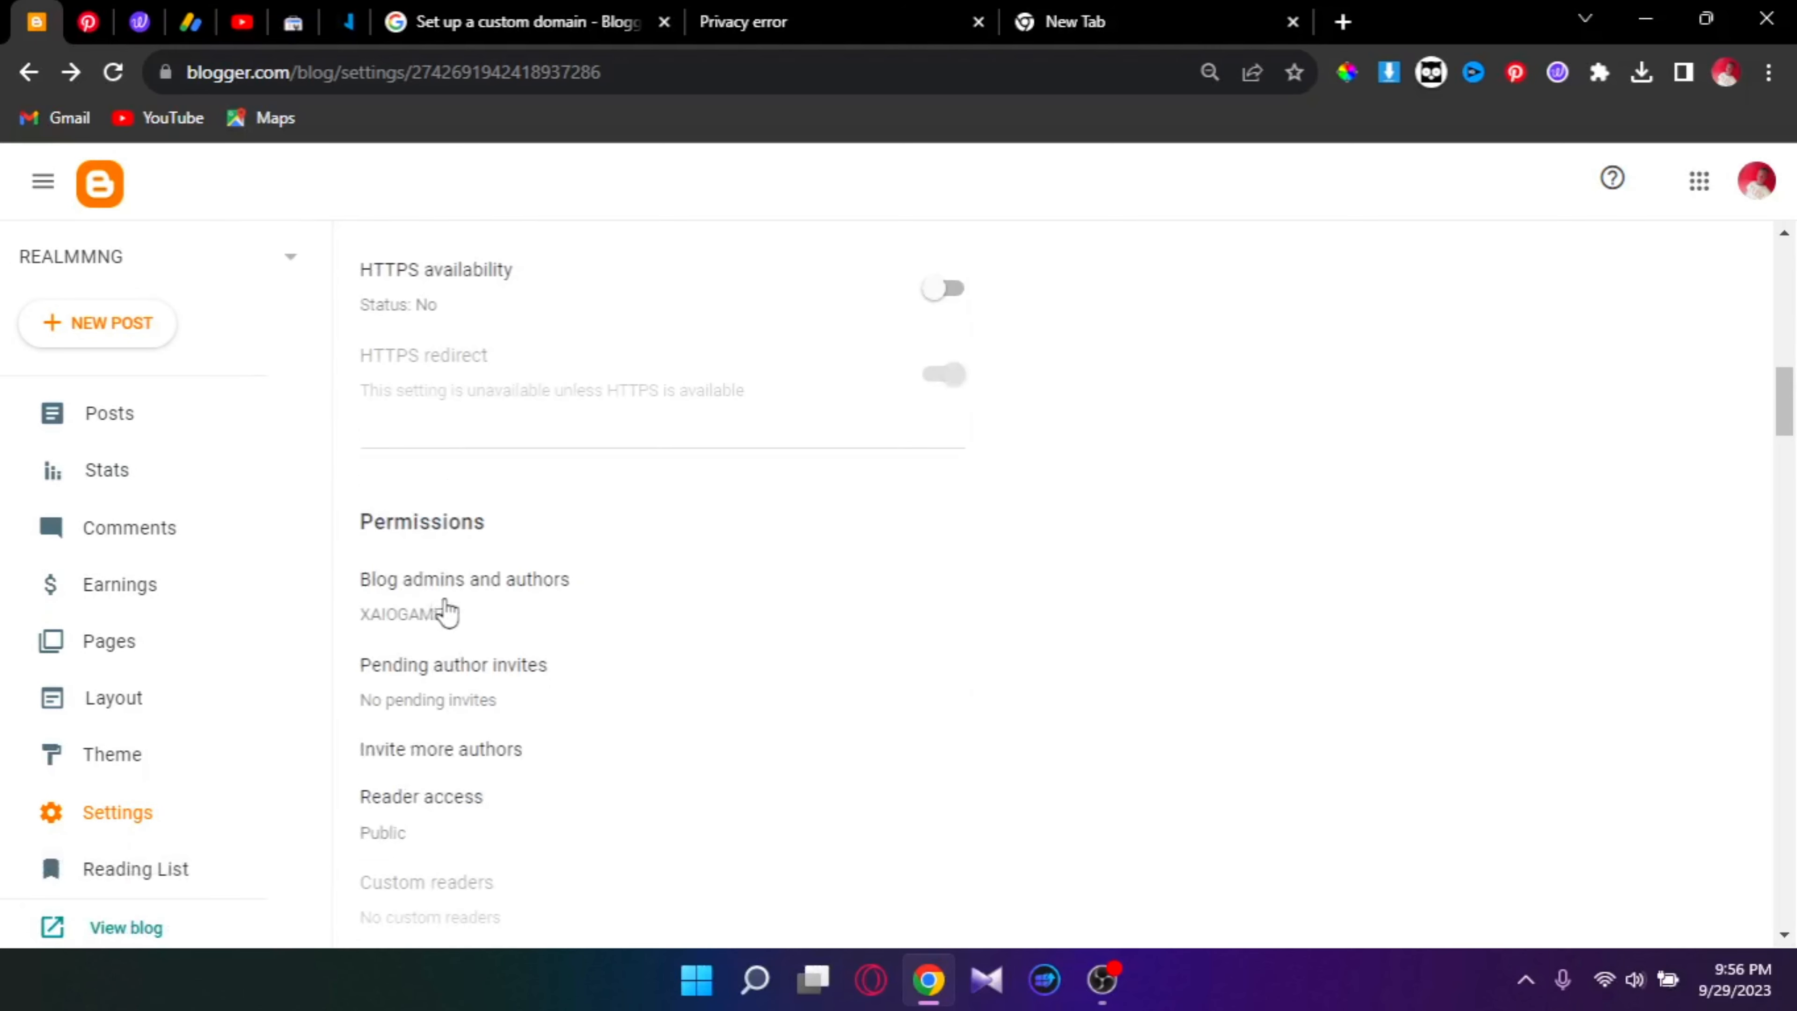
{"action": "scroll", "coordinate": [446, 605], "scroll_direction": "up", "scroll_amount": 3}
{"action": "scroll", "coordinate": [442, 600], "scroll_direction": "up", "scroll_amount": 3}
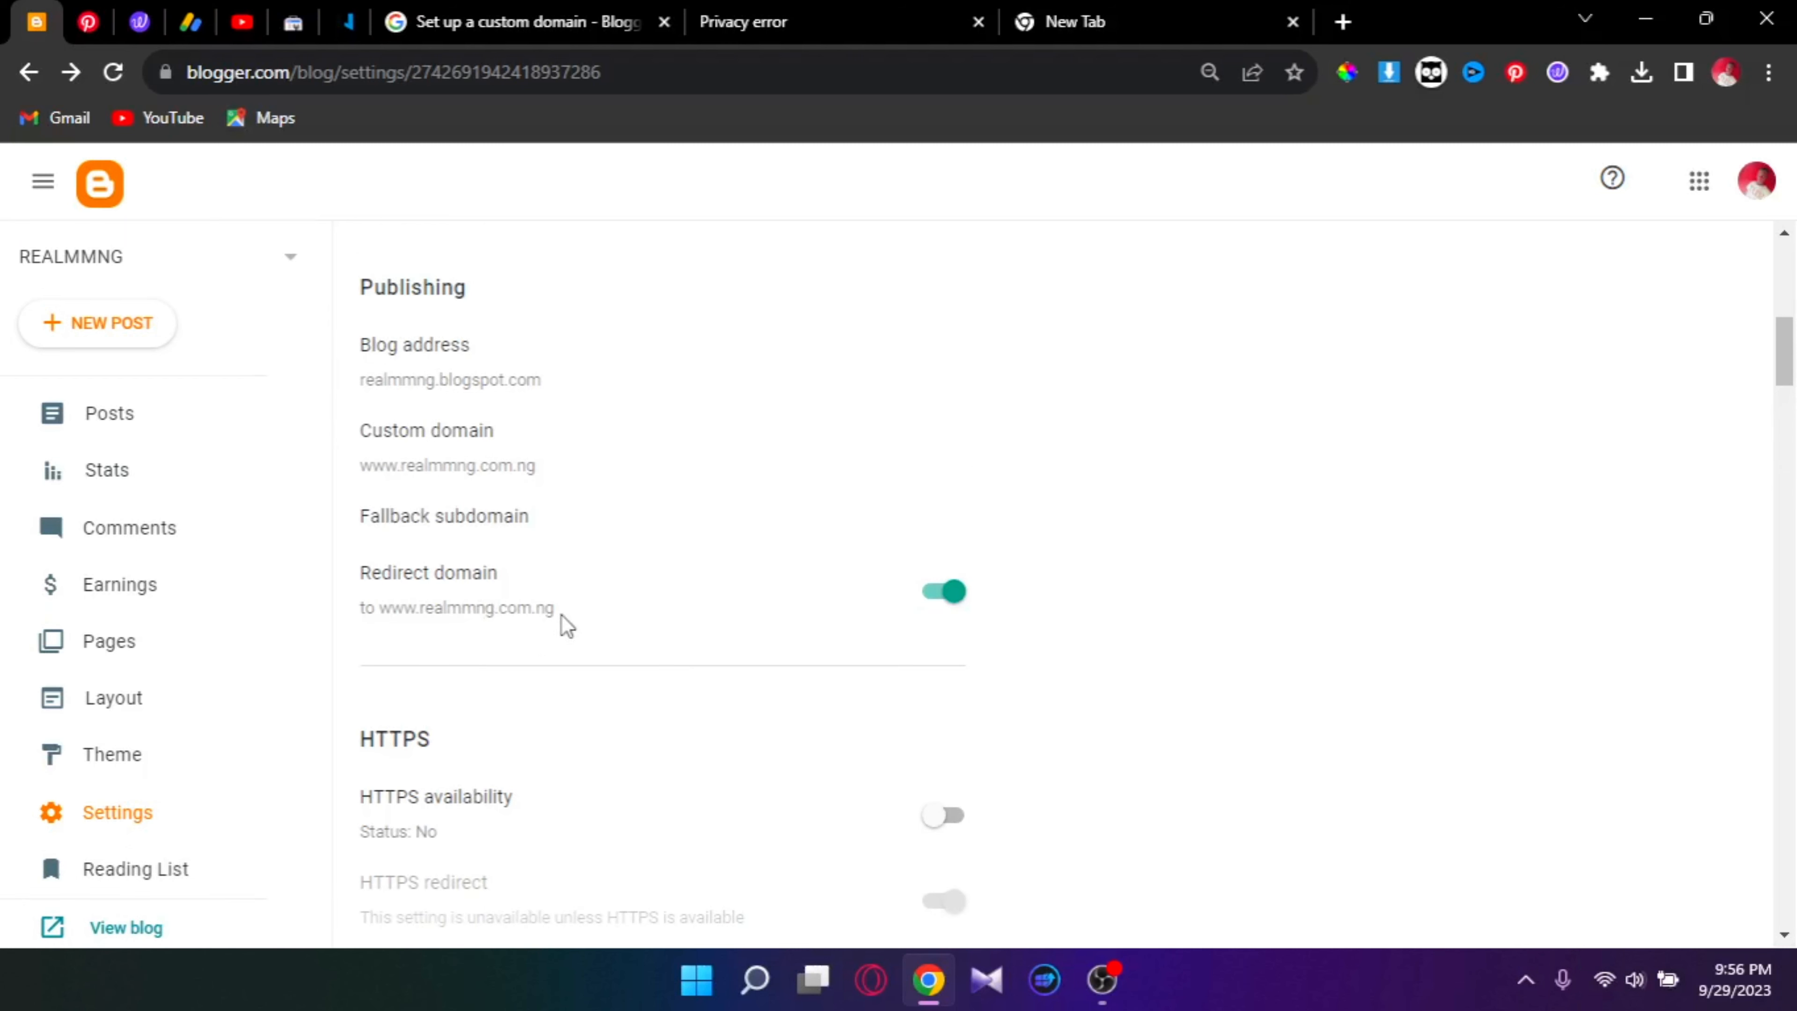
{"action": "scroll", "coordinate": [562, 623], "scroll_direction": "down", "scroll_amount": 6}
{"action": "scroll", "coordinate": [225, 735], "scroll_direction": "down", "scroll_amount": 2}
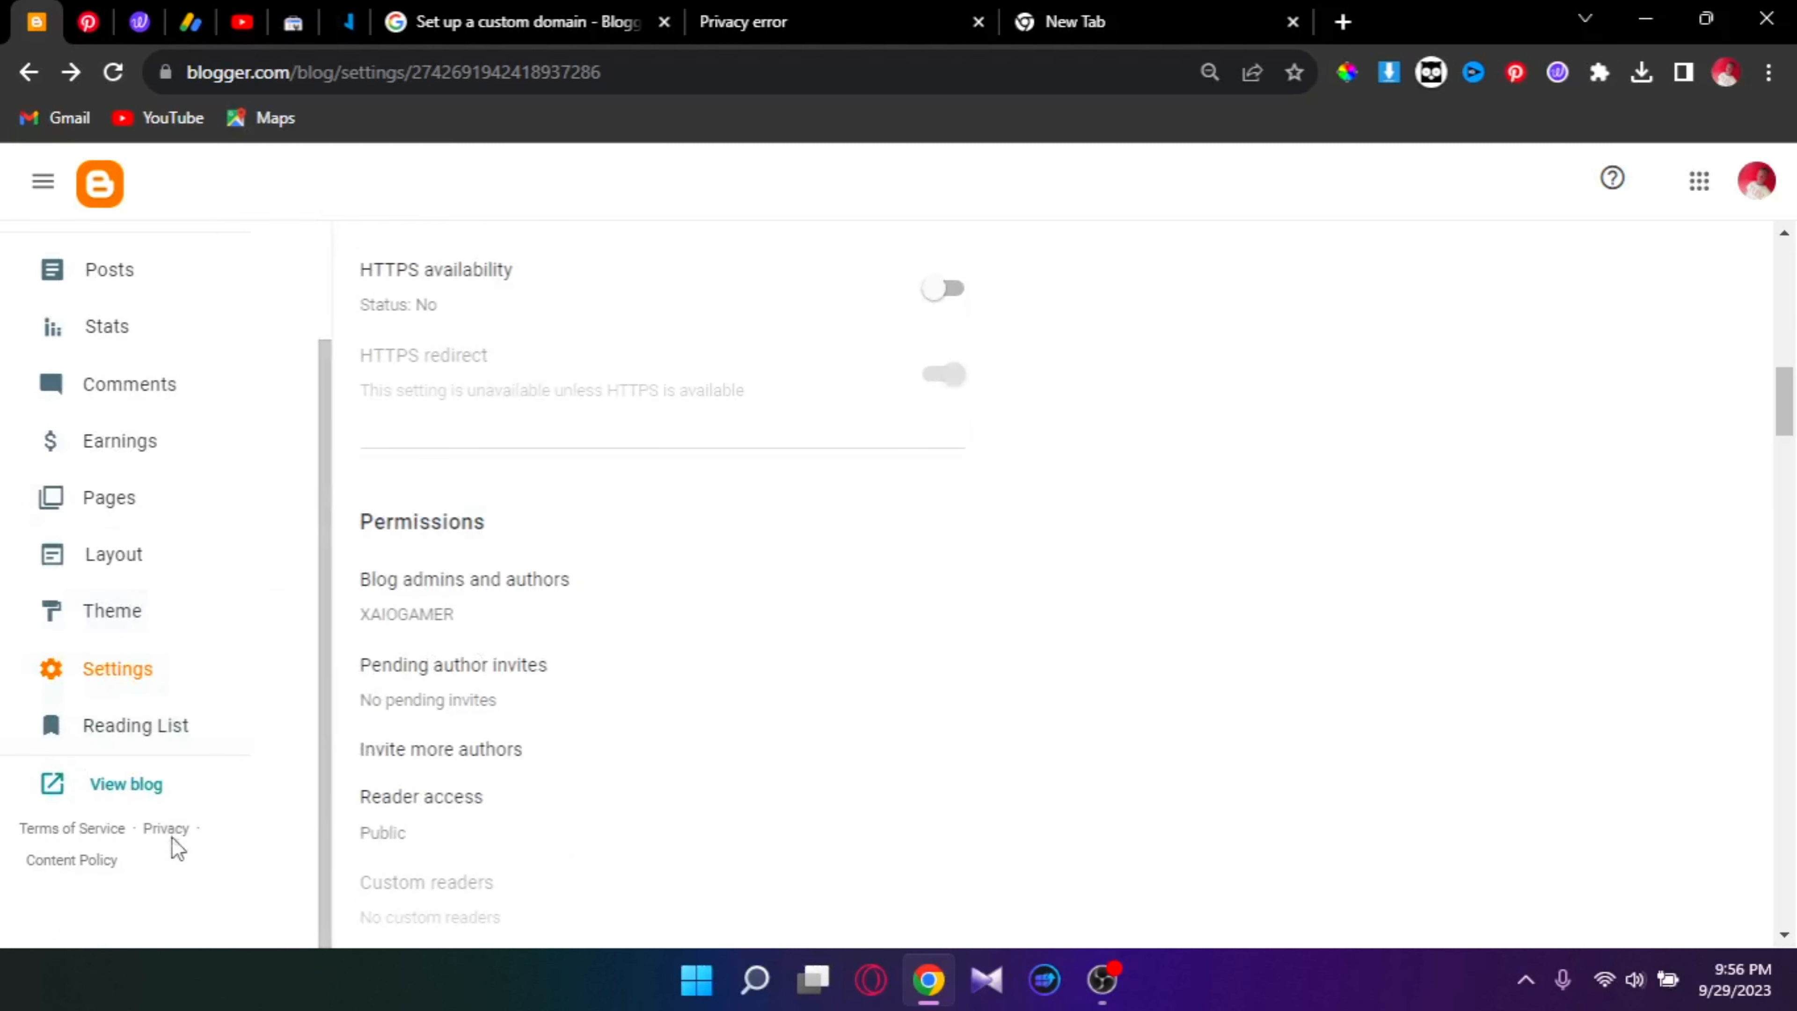
{"action": "scroll", "coordinate": [594, 445], "scroll_direction": "up", "scroll_amount": 6}
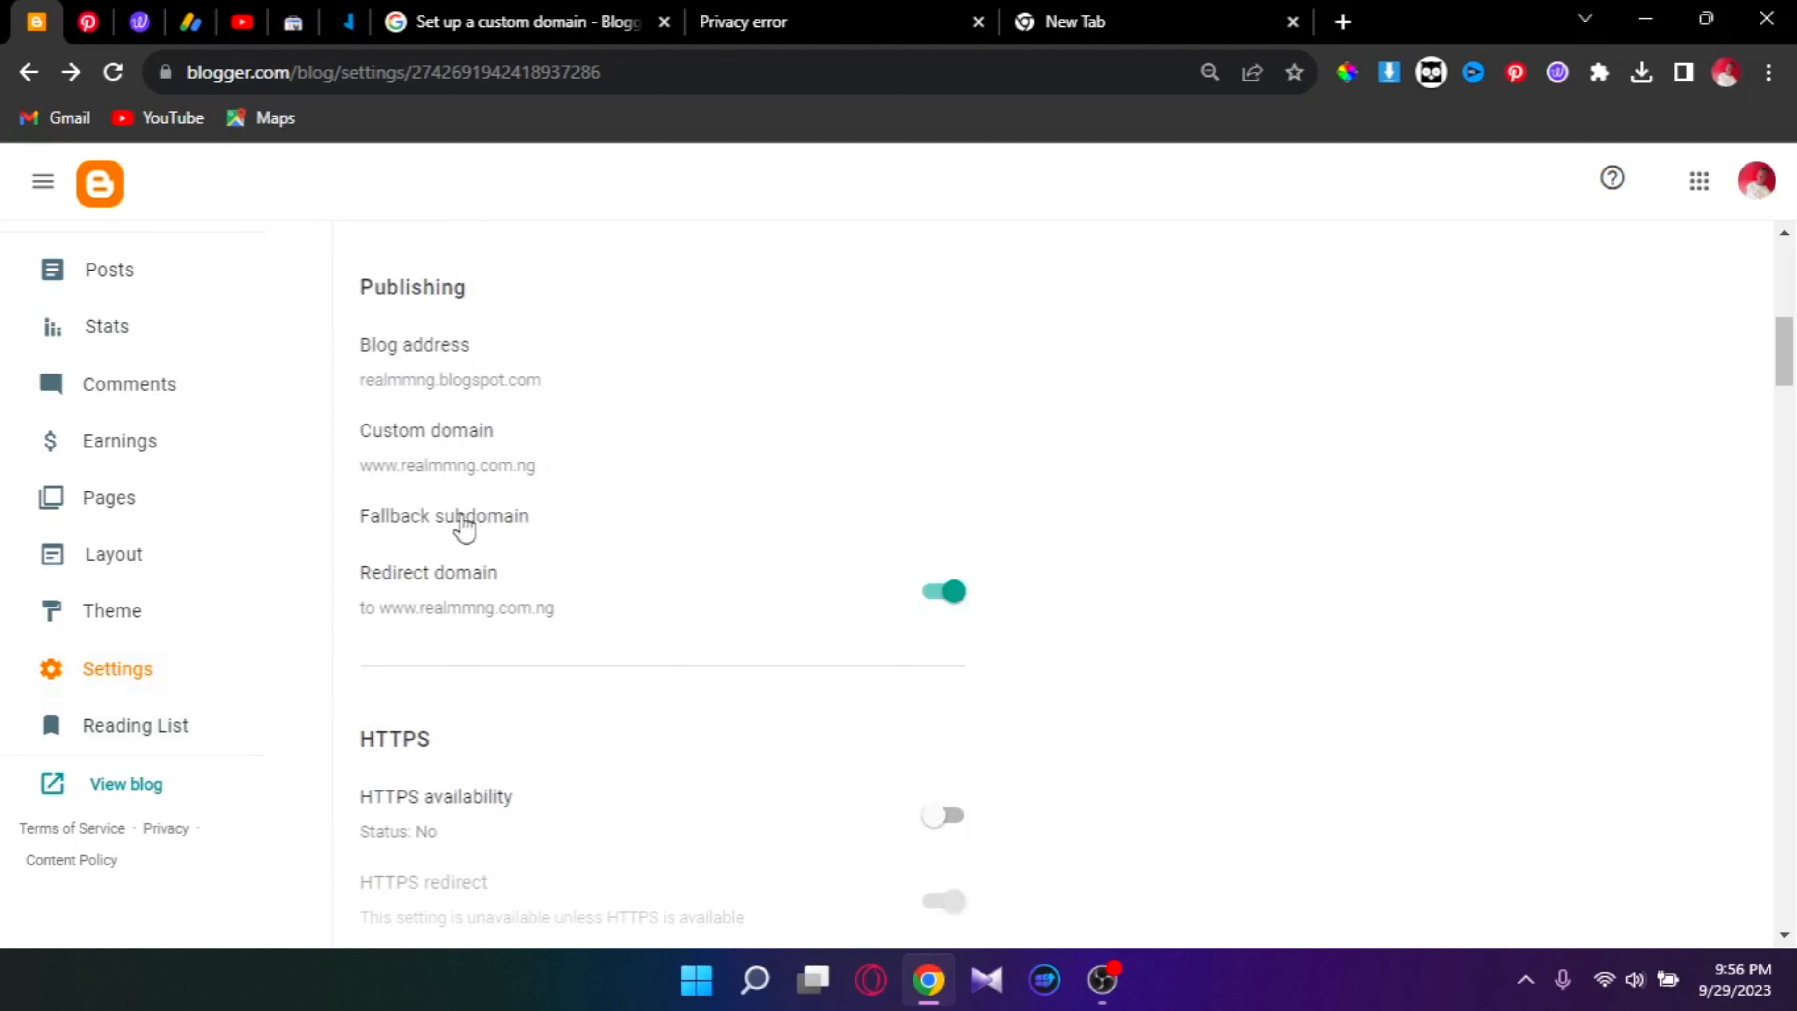
{"action": "left_click", "coordinate": [126, 783]}
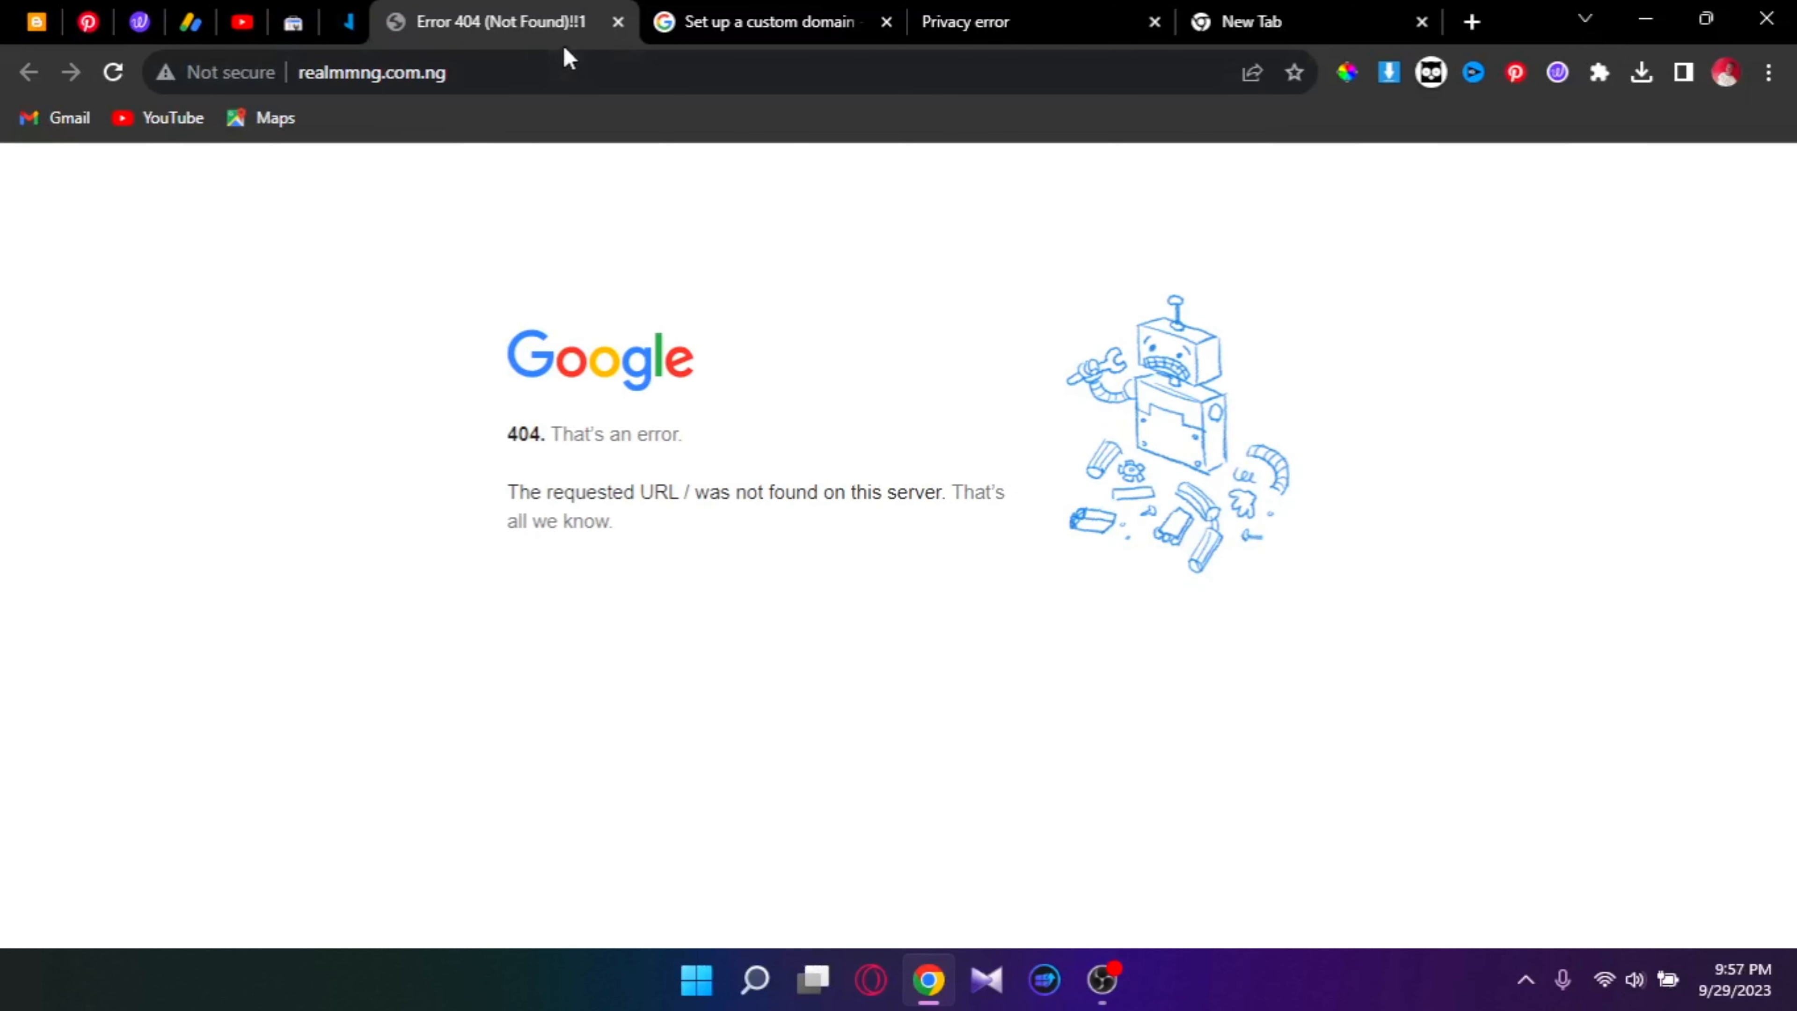
{"action": "left_click", "coordinate": [617, 21]}
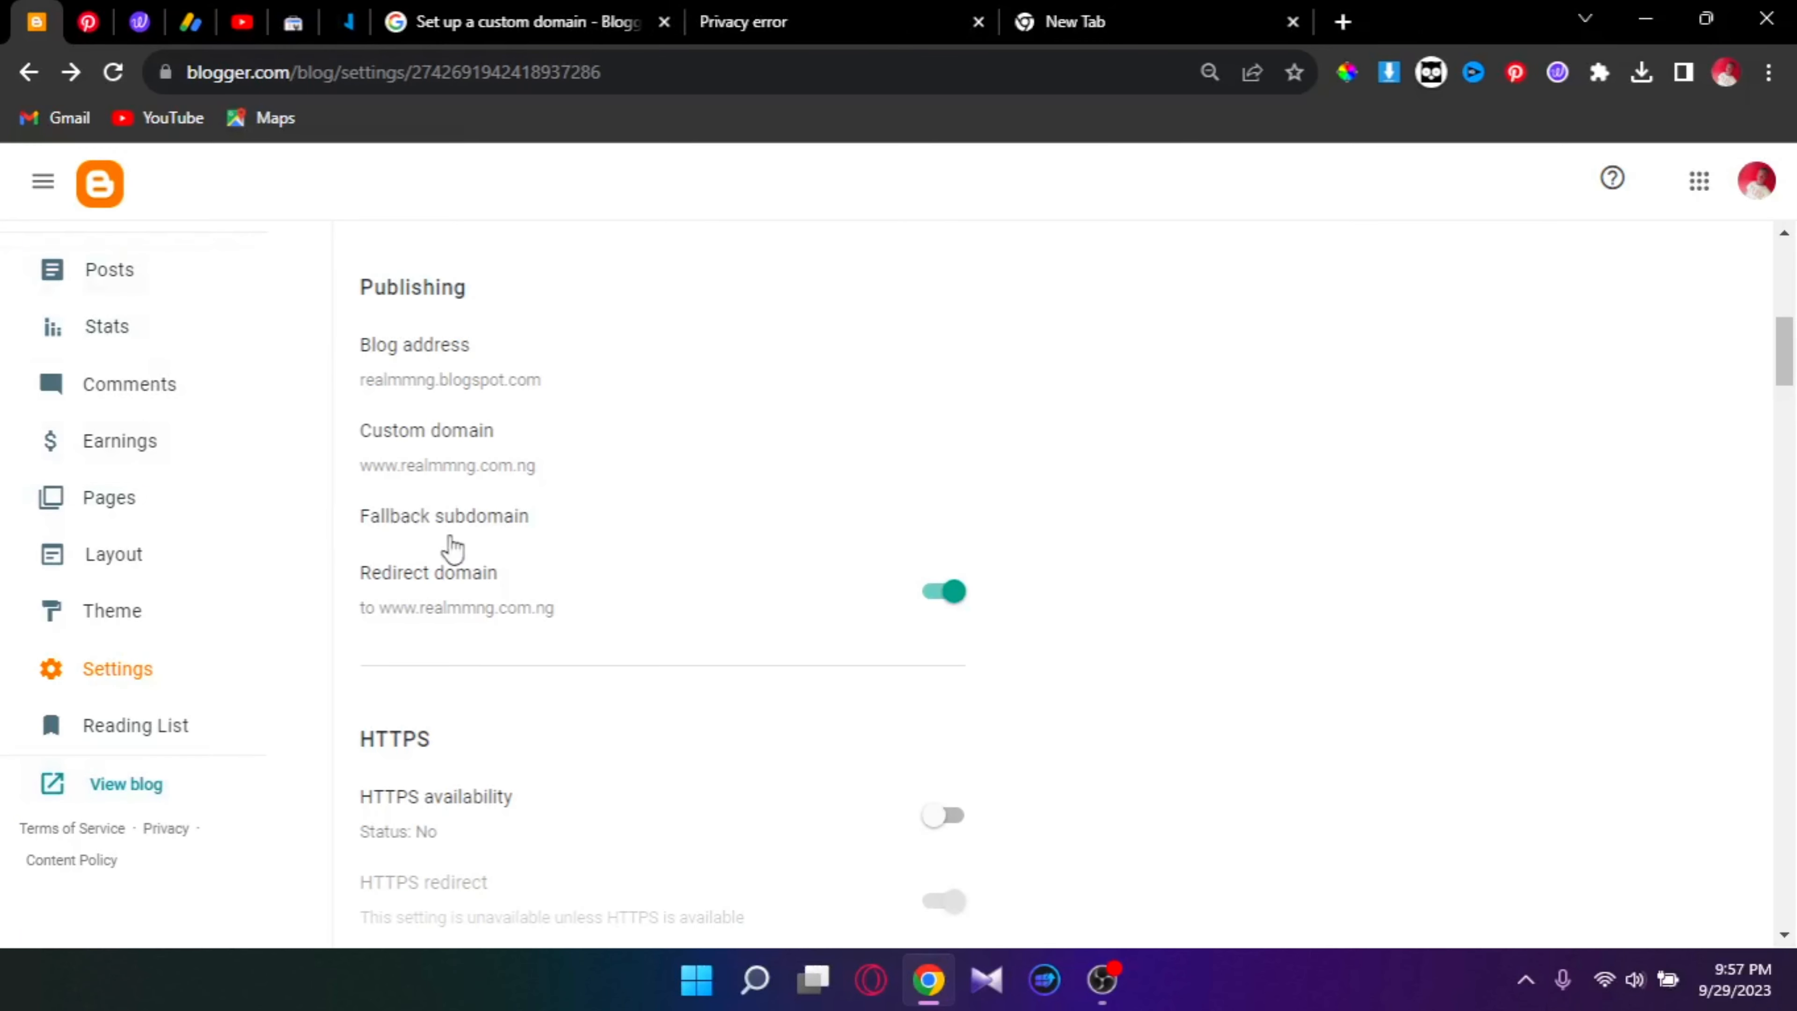
{"action": "scroll", "coordinate": [444, 548], "scroll_direction": "down", "scroll_amount": 5}
Step: Switch HTTPS availability on and HTTPS redirect off
{"action": "left_click", "coordinate": [951, 427]}
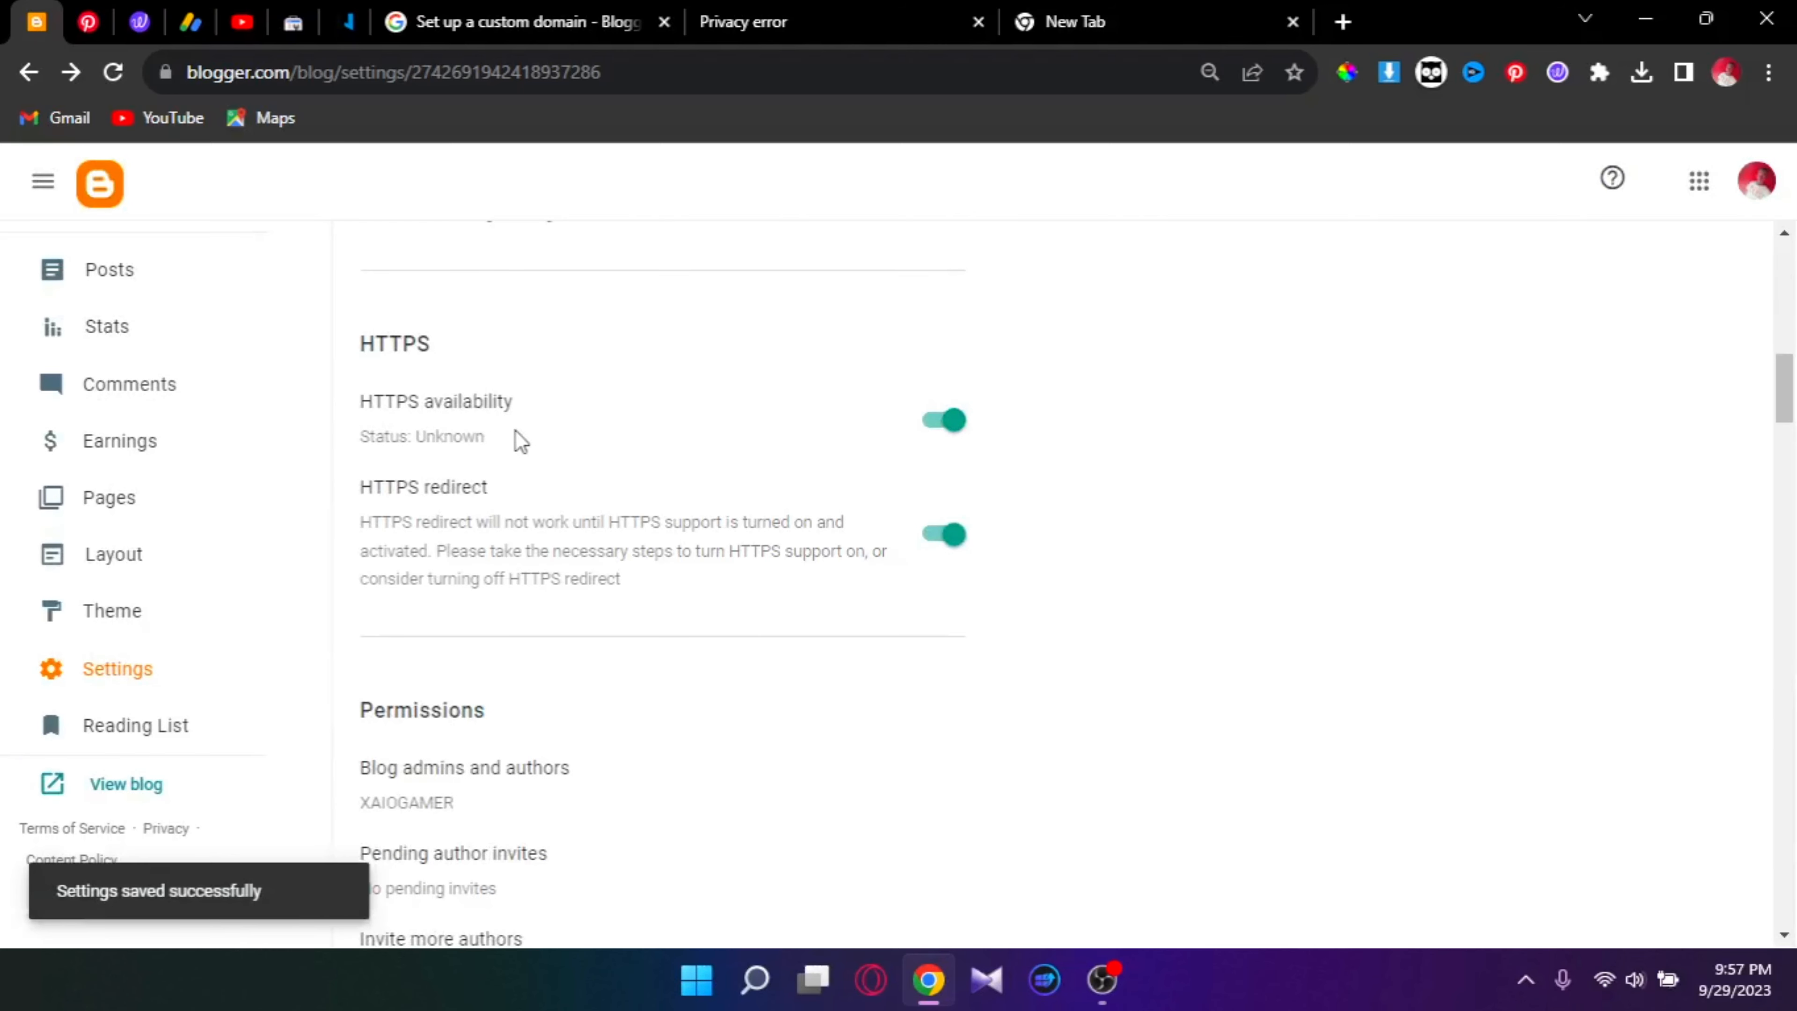
{"action": "left_click", "coordinate": [959, 539]}
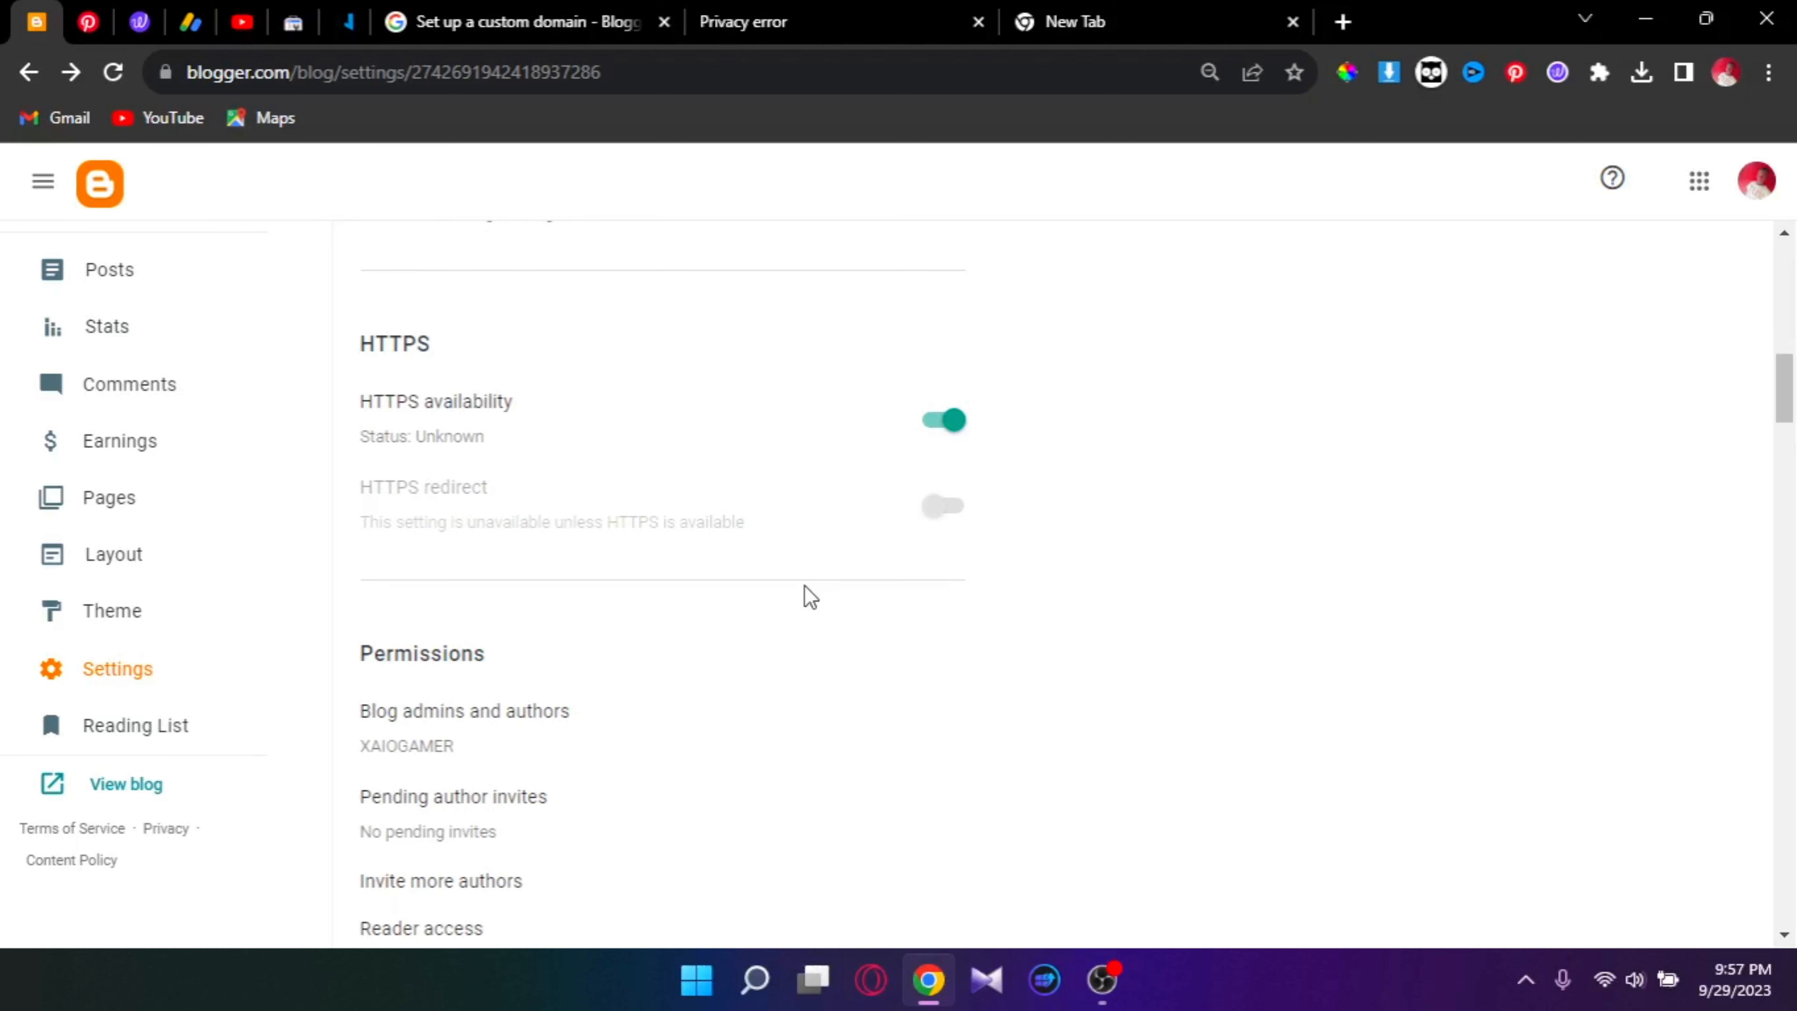
{"action": "scroll", "coordinate": [804, 586], "scroll_direction": "down", "scroll_amount": 10}
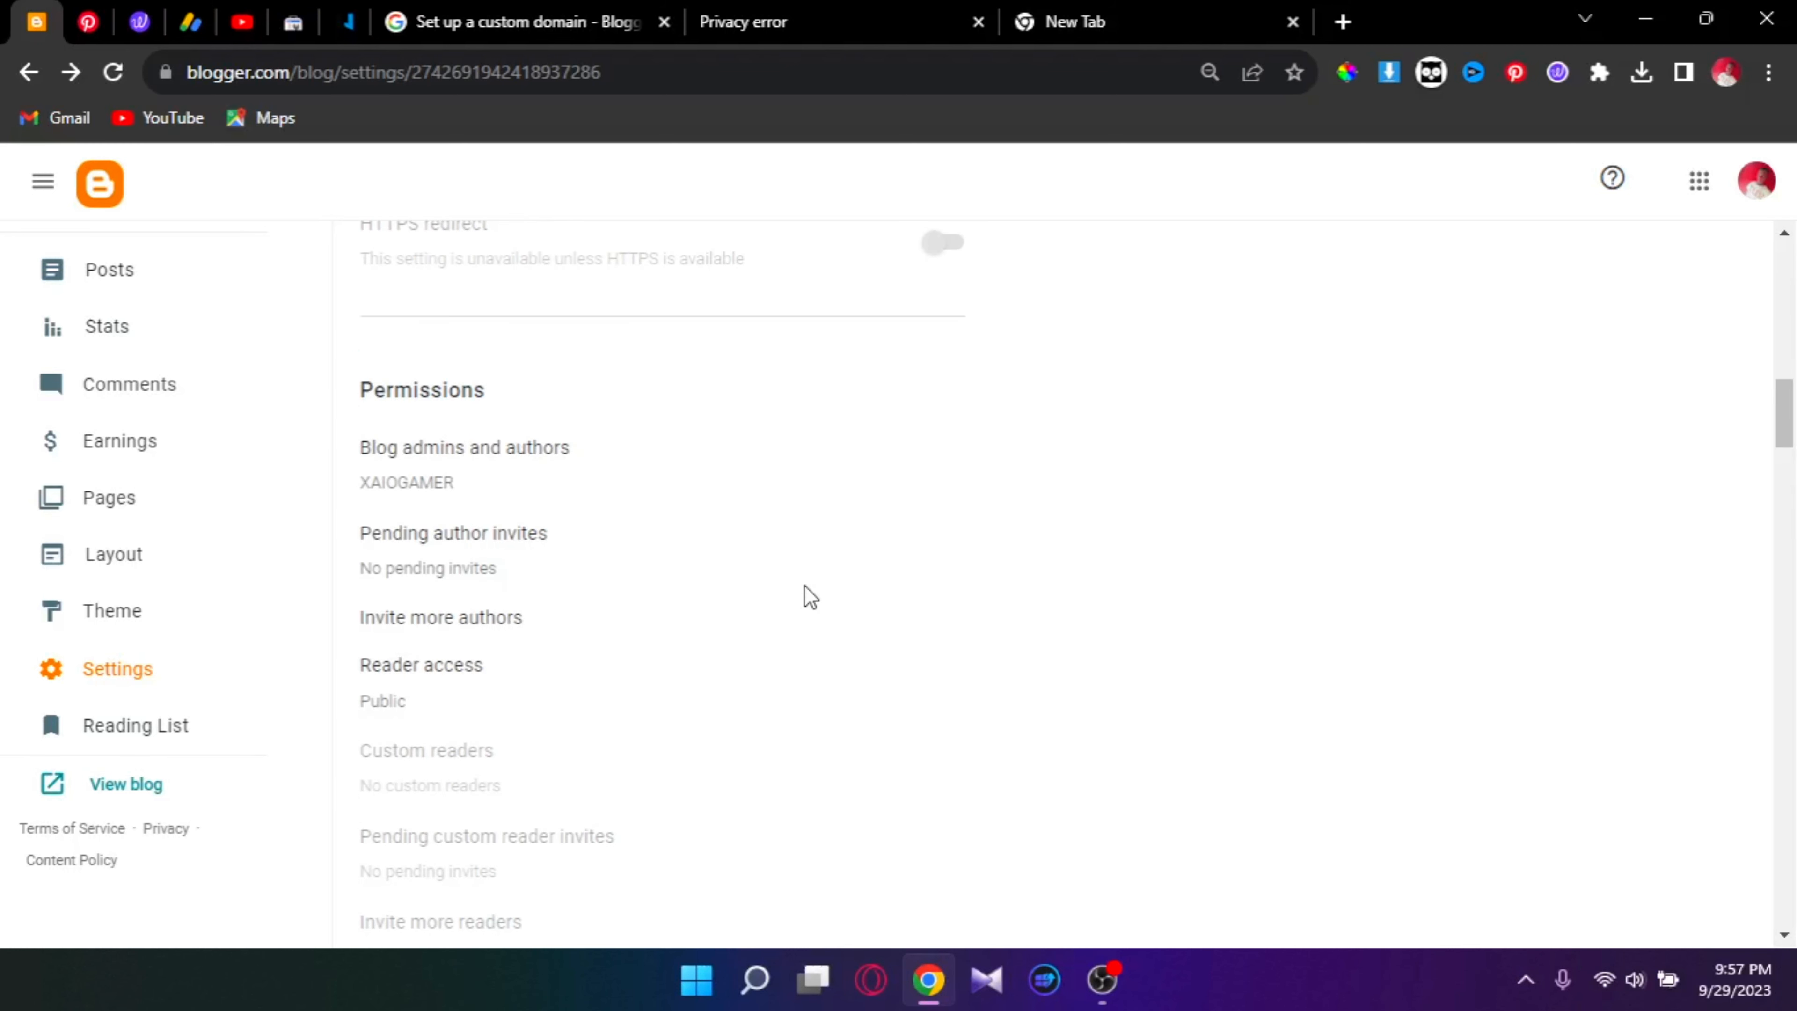
{"action": "scroll", "coordinate": [810, 596], "scroll_direction": "down", "scroll_amount": 5}
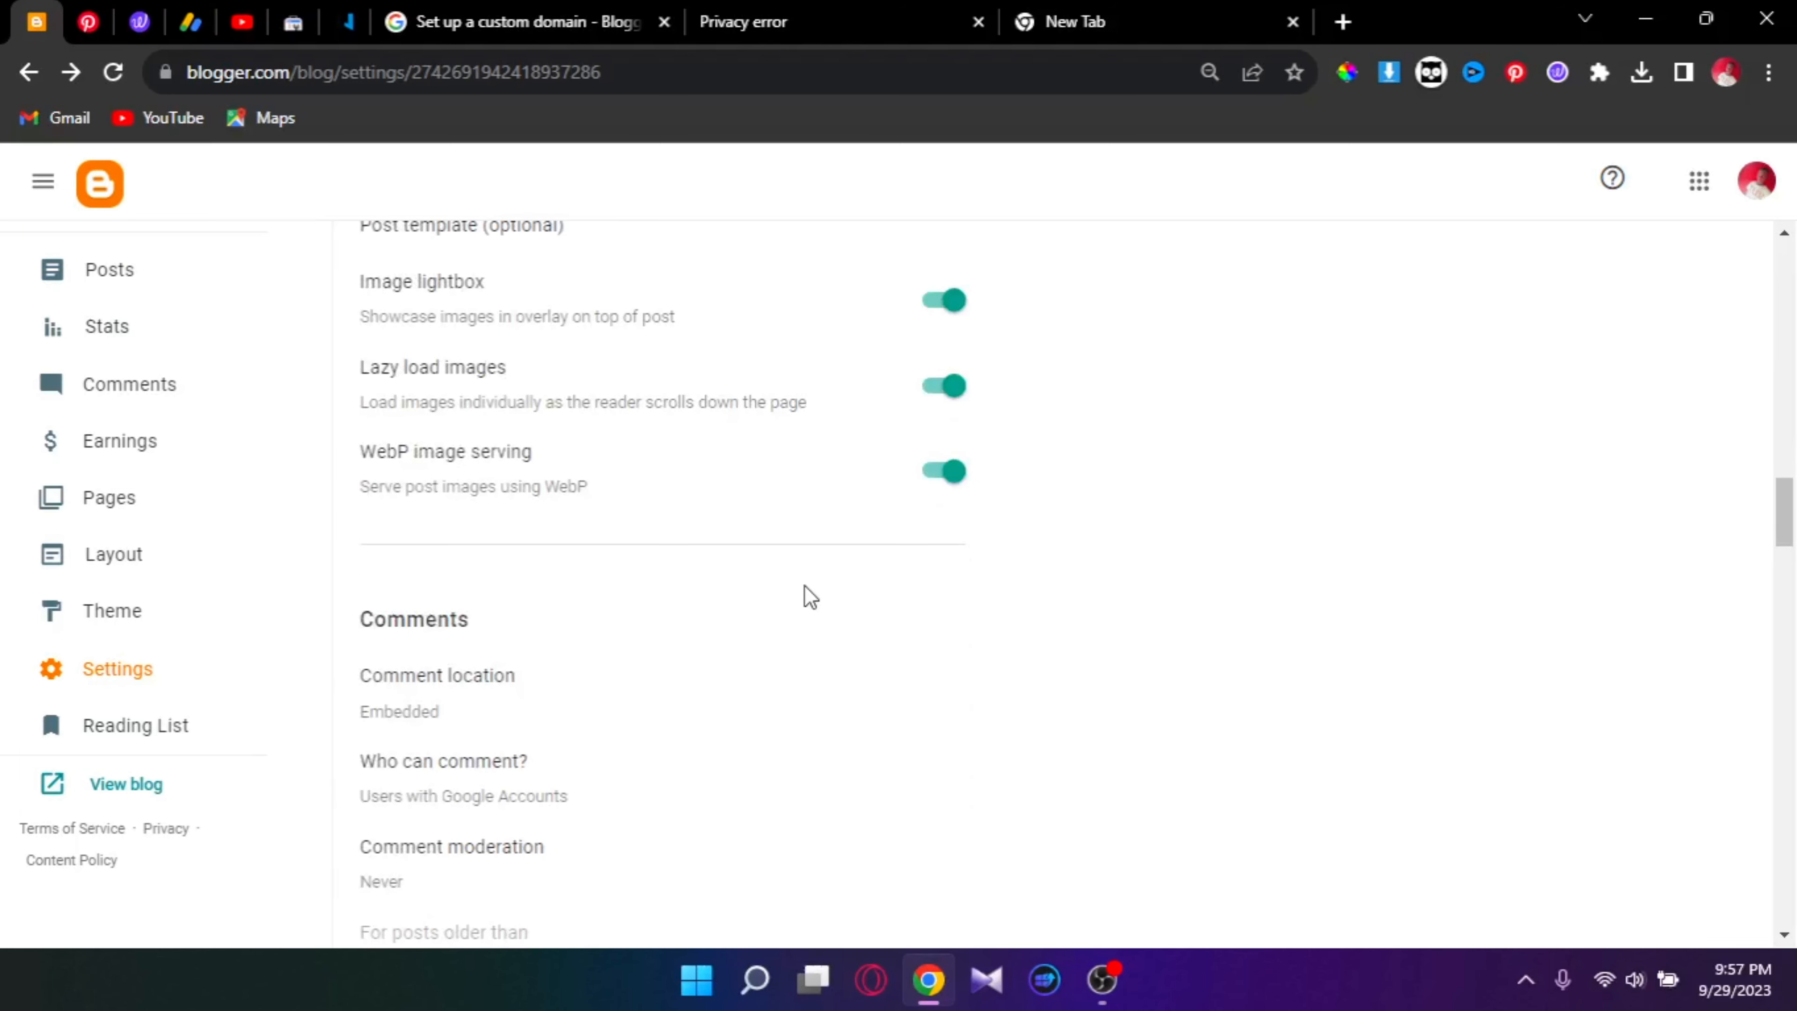
{"action": "scroll", "coordinate": [811, 596], "scroll_direction": "down", "scroll_amount": 20}
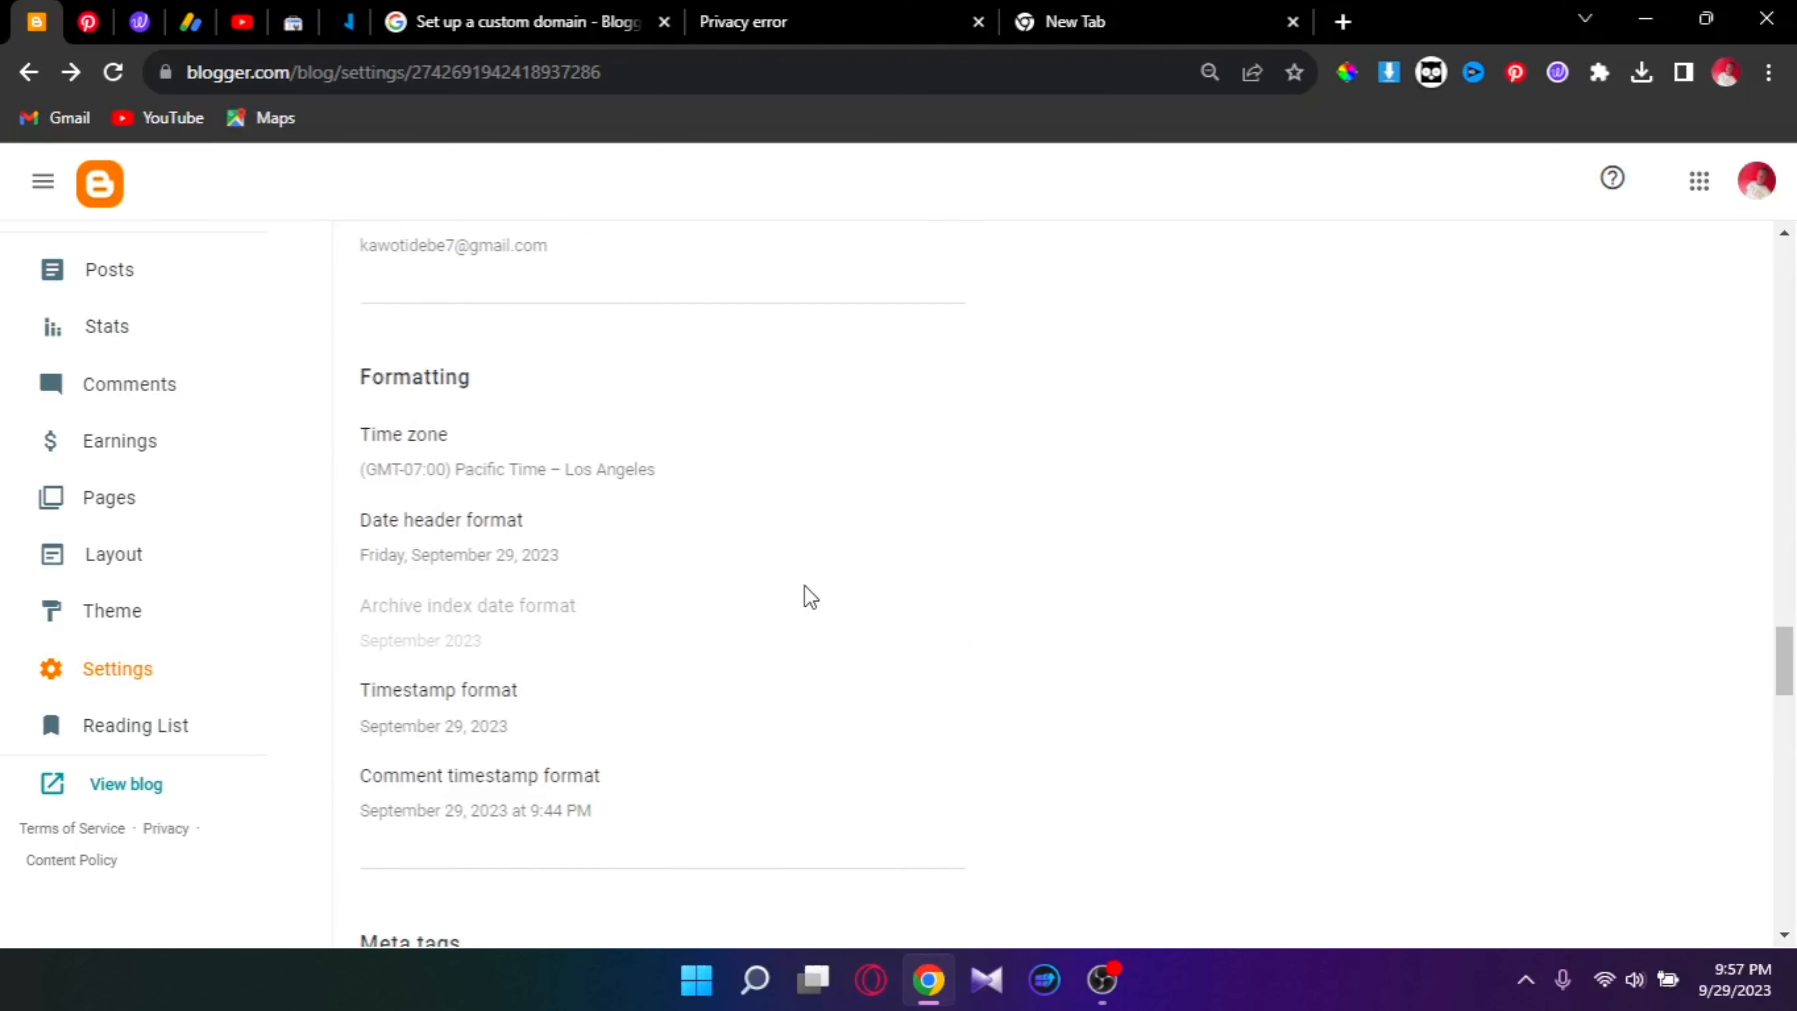
{"action": "scroll", "coordinate": [810, 597], "scroll_direction": "down", "scroll_amount": 20}
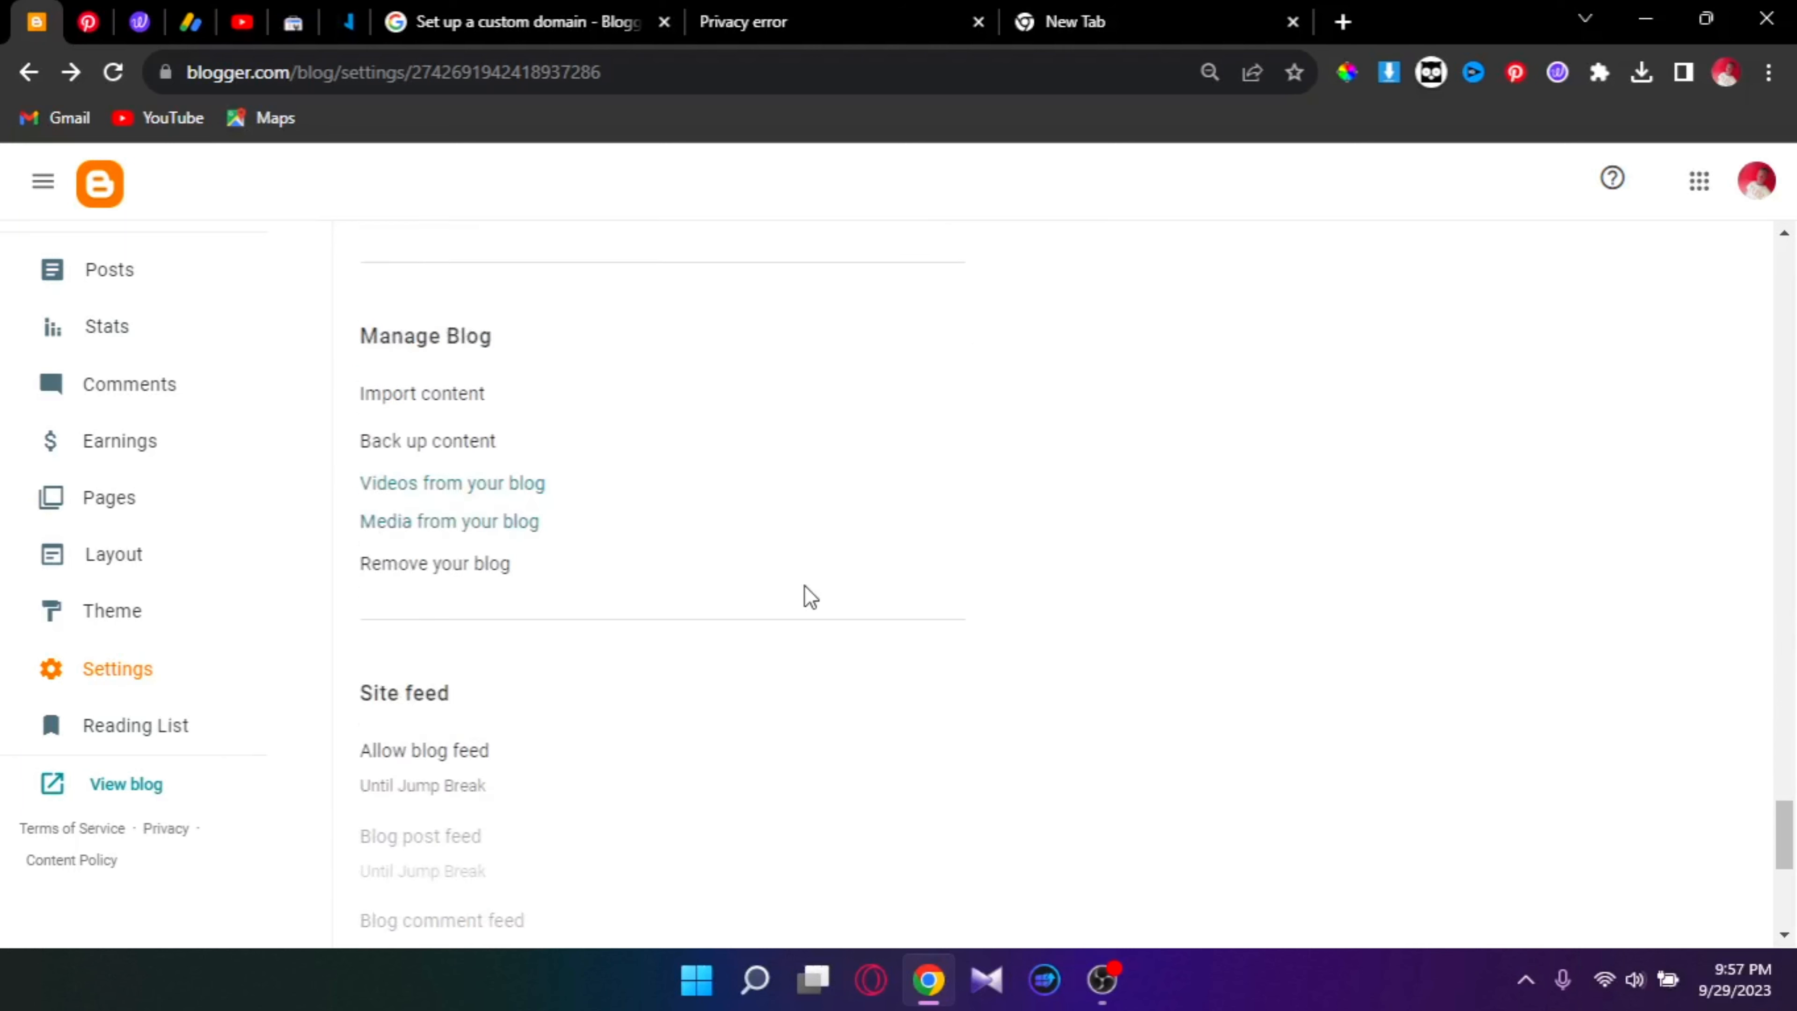
{"action": "scroll", "coordinate": [805, 586], "scroll_direction": "up", "scroll_amount": 3}
{"action": "scroll", "coordinate": [805, 585], "scroll_direction": "down", "scroll_amount": 11}
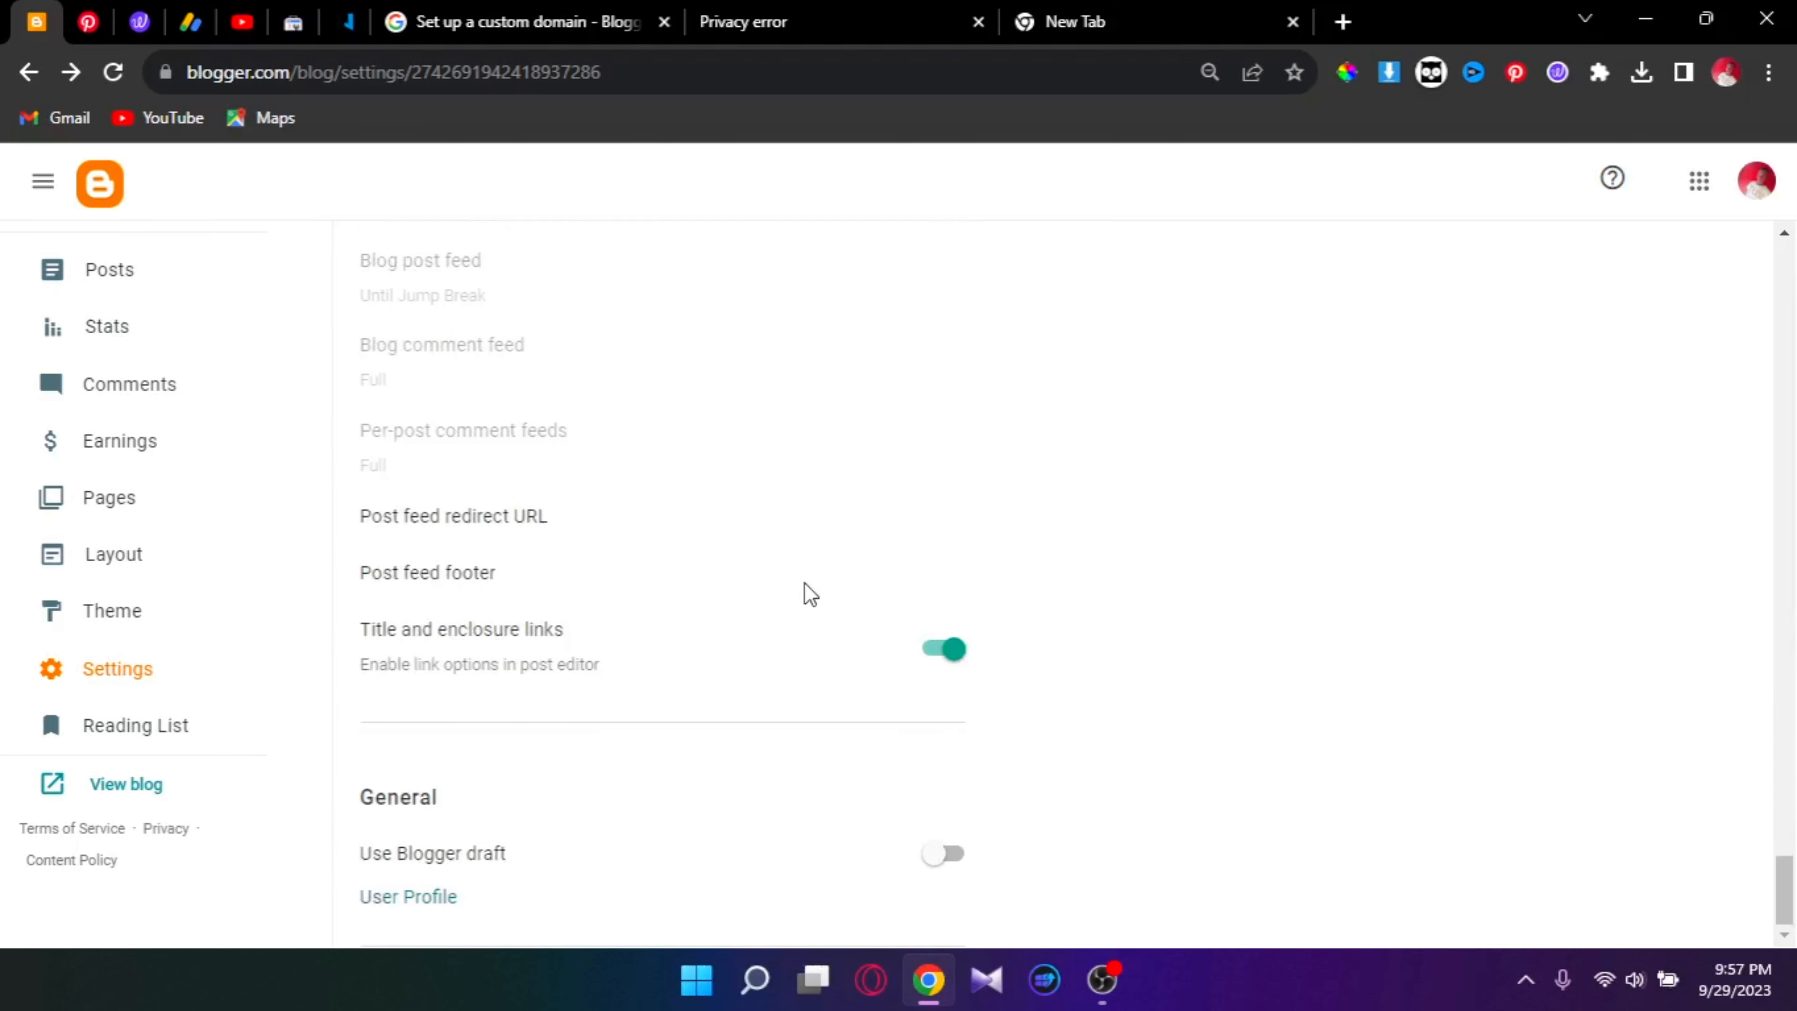
{"action": "scroll", "coordinate": [804, 583], "scroll_direction": "up", "scroll_amount": 10}
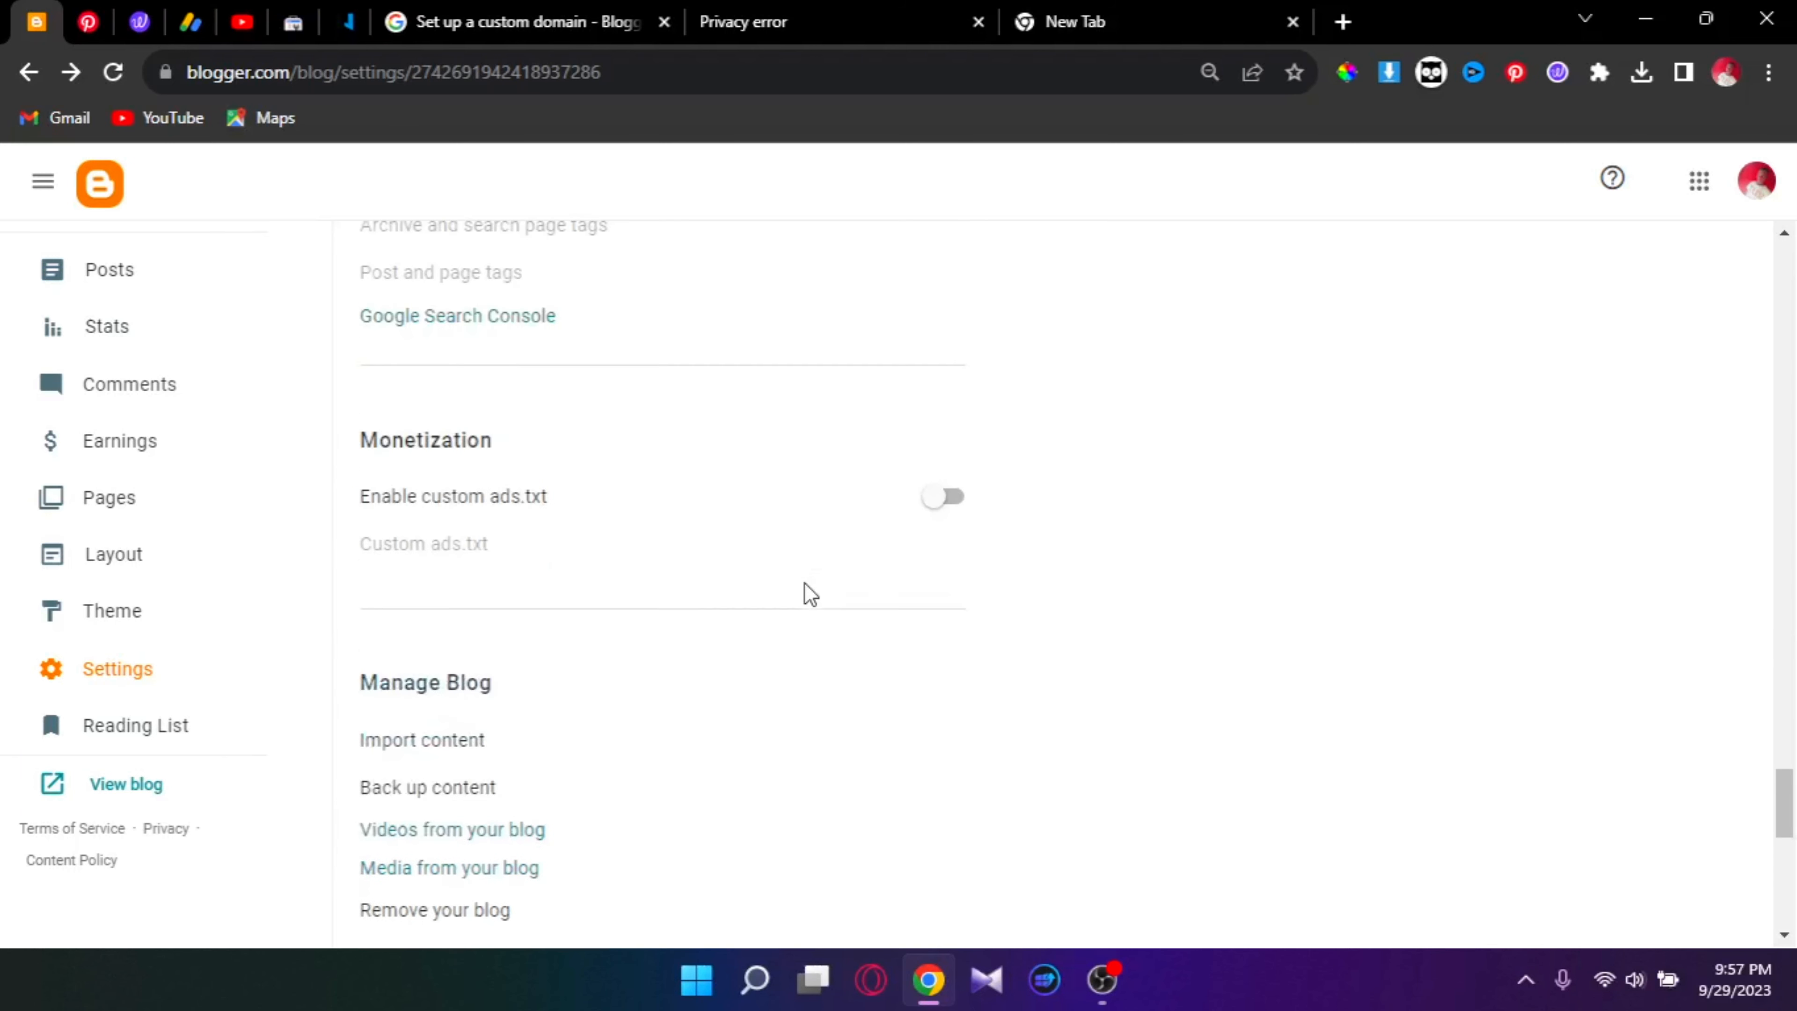
{"action": "scroll", "coordinate": [805, 581], "scroll_direction": "up", "scroll_amount": 18}
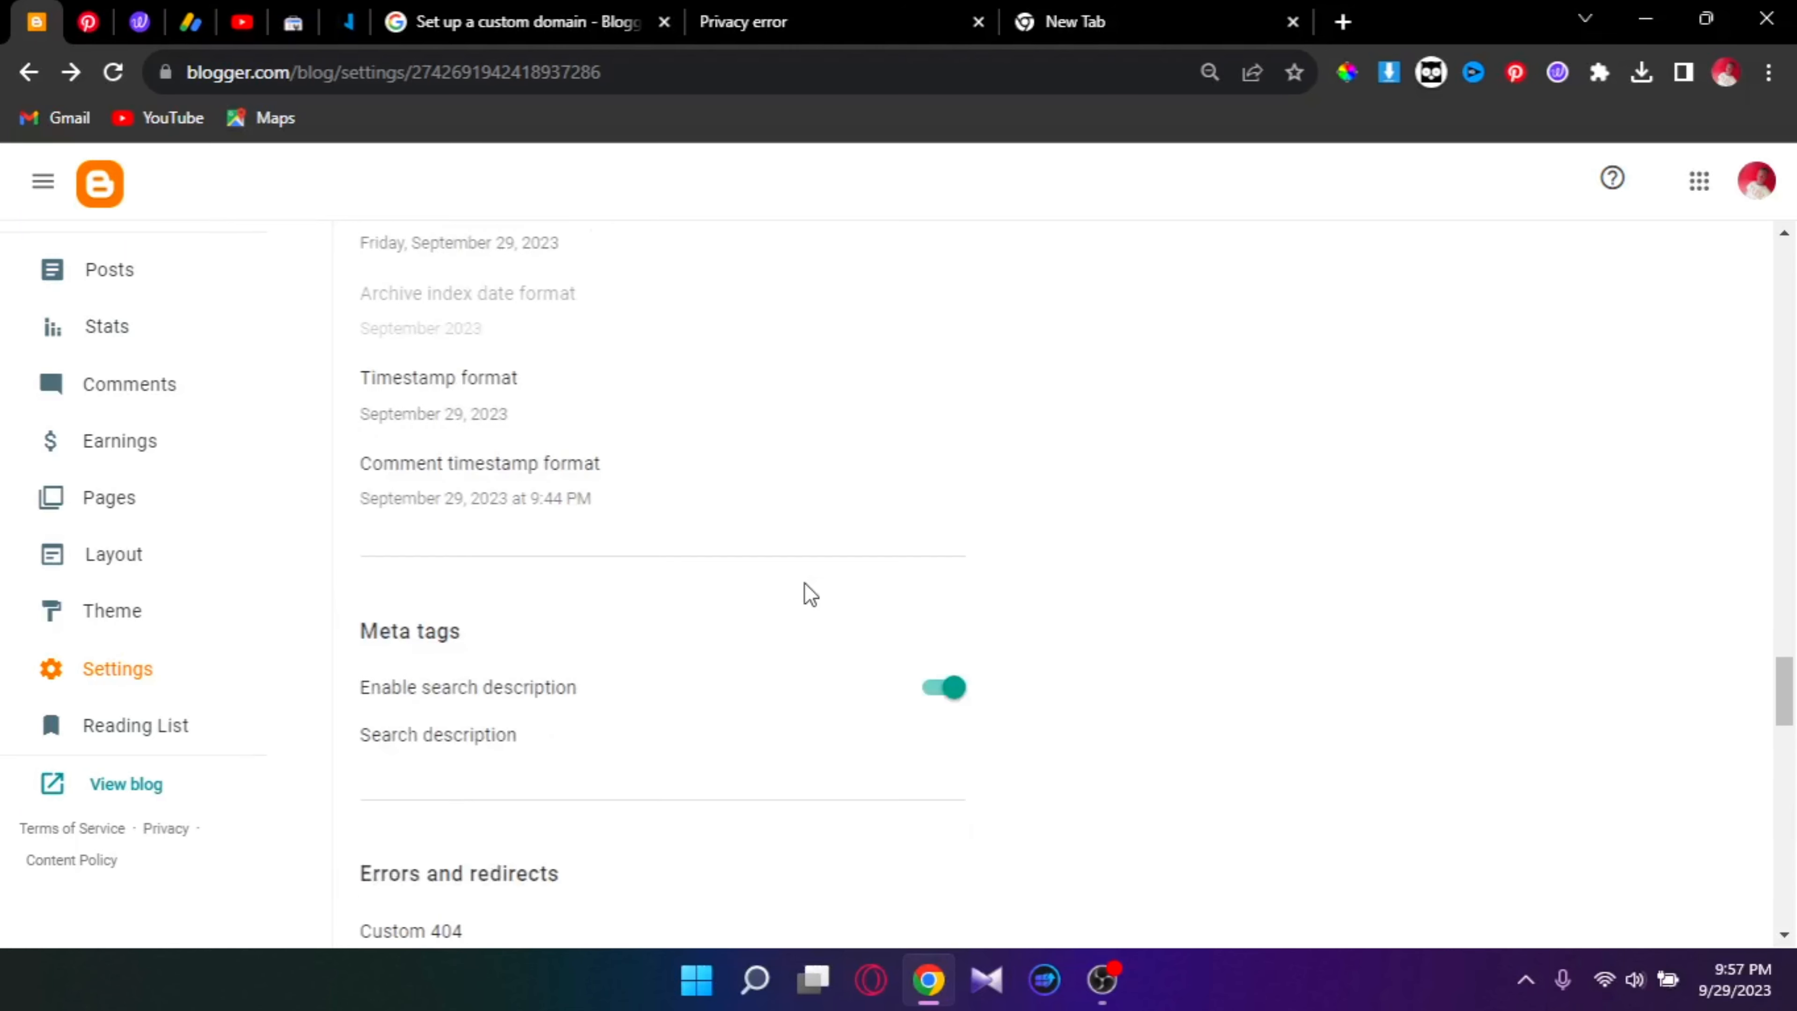
{"action": "scroll", "coordinate": [804, 582], "scroll_direction": "up", "scroll_amount": 13}
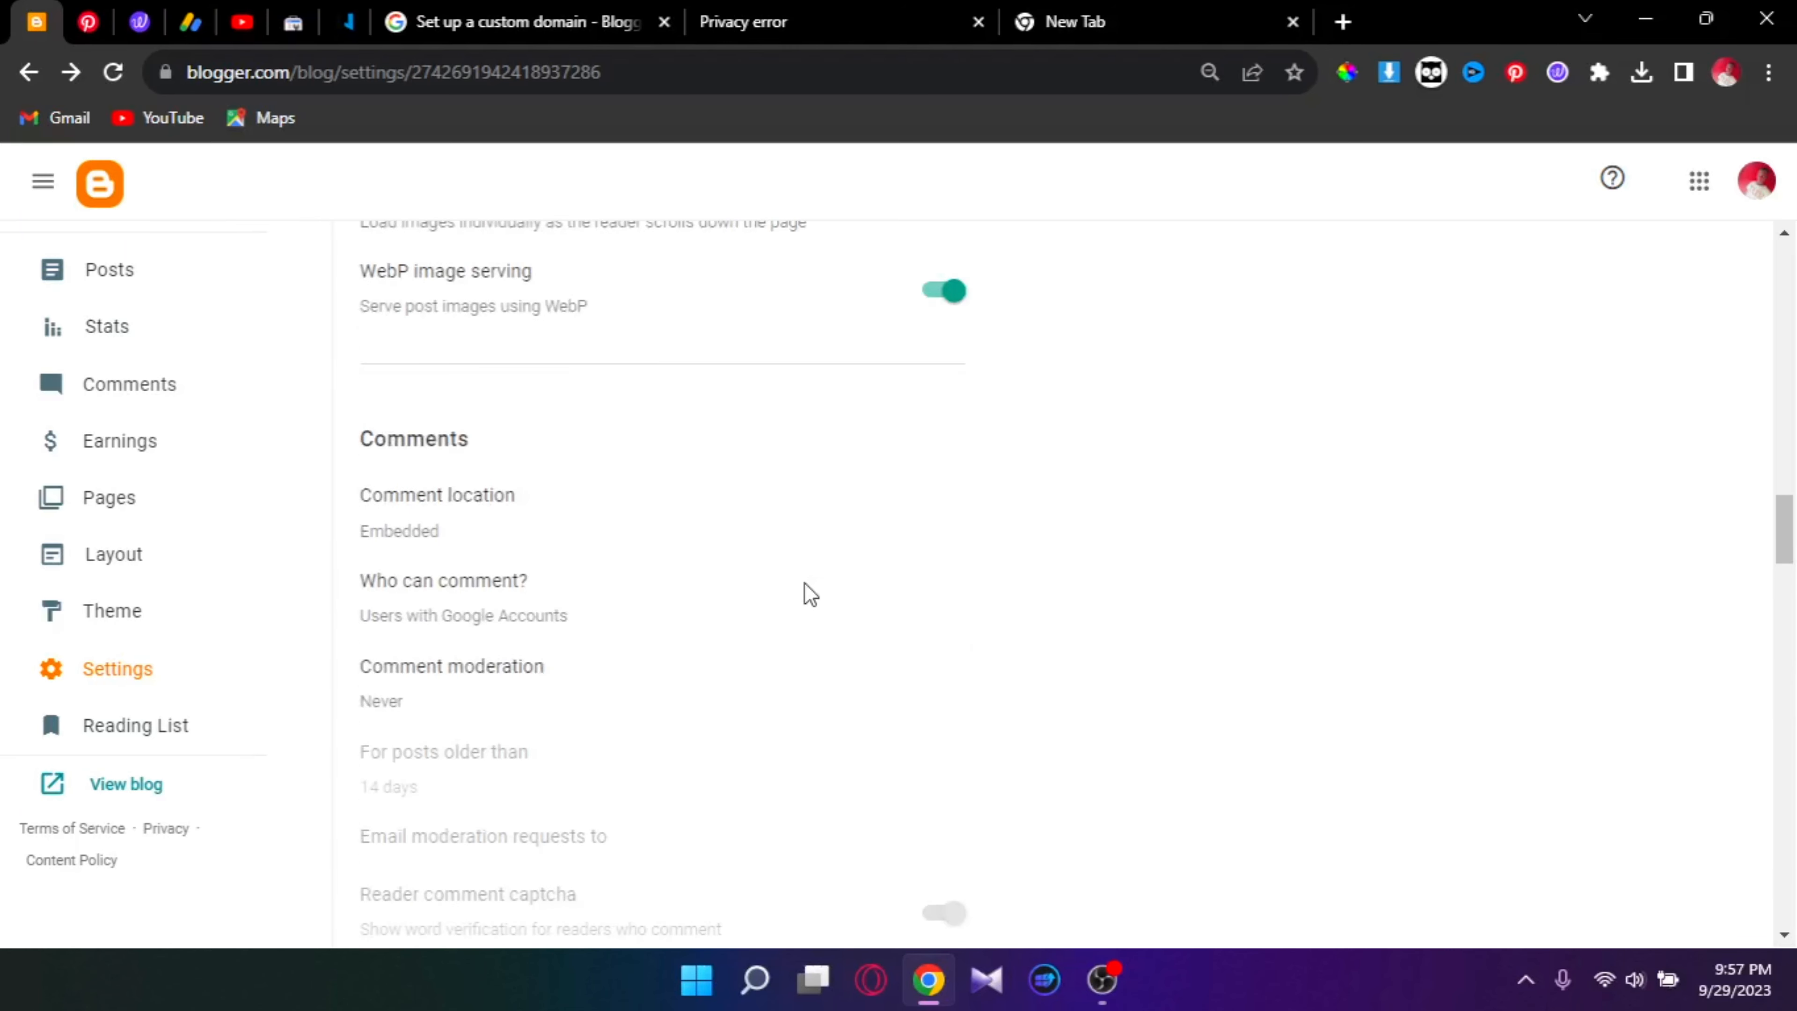
{"action": "scroll", "coordinate": [758, 583], "scroll_direction": "up", "scroll_amount": 6}
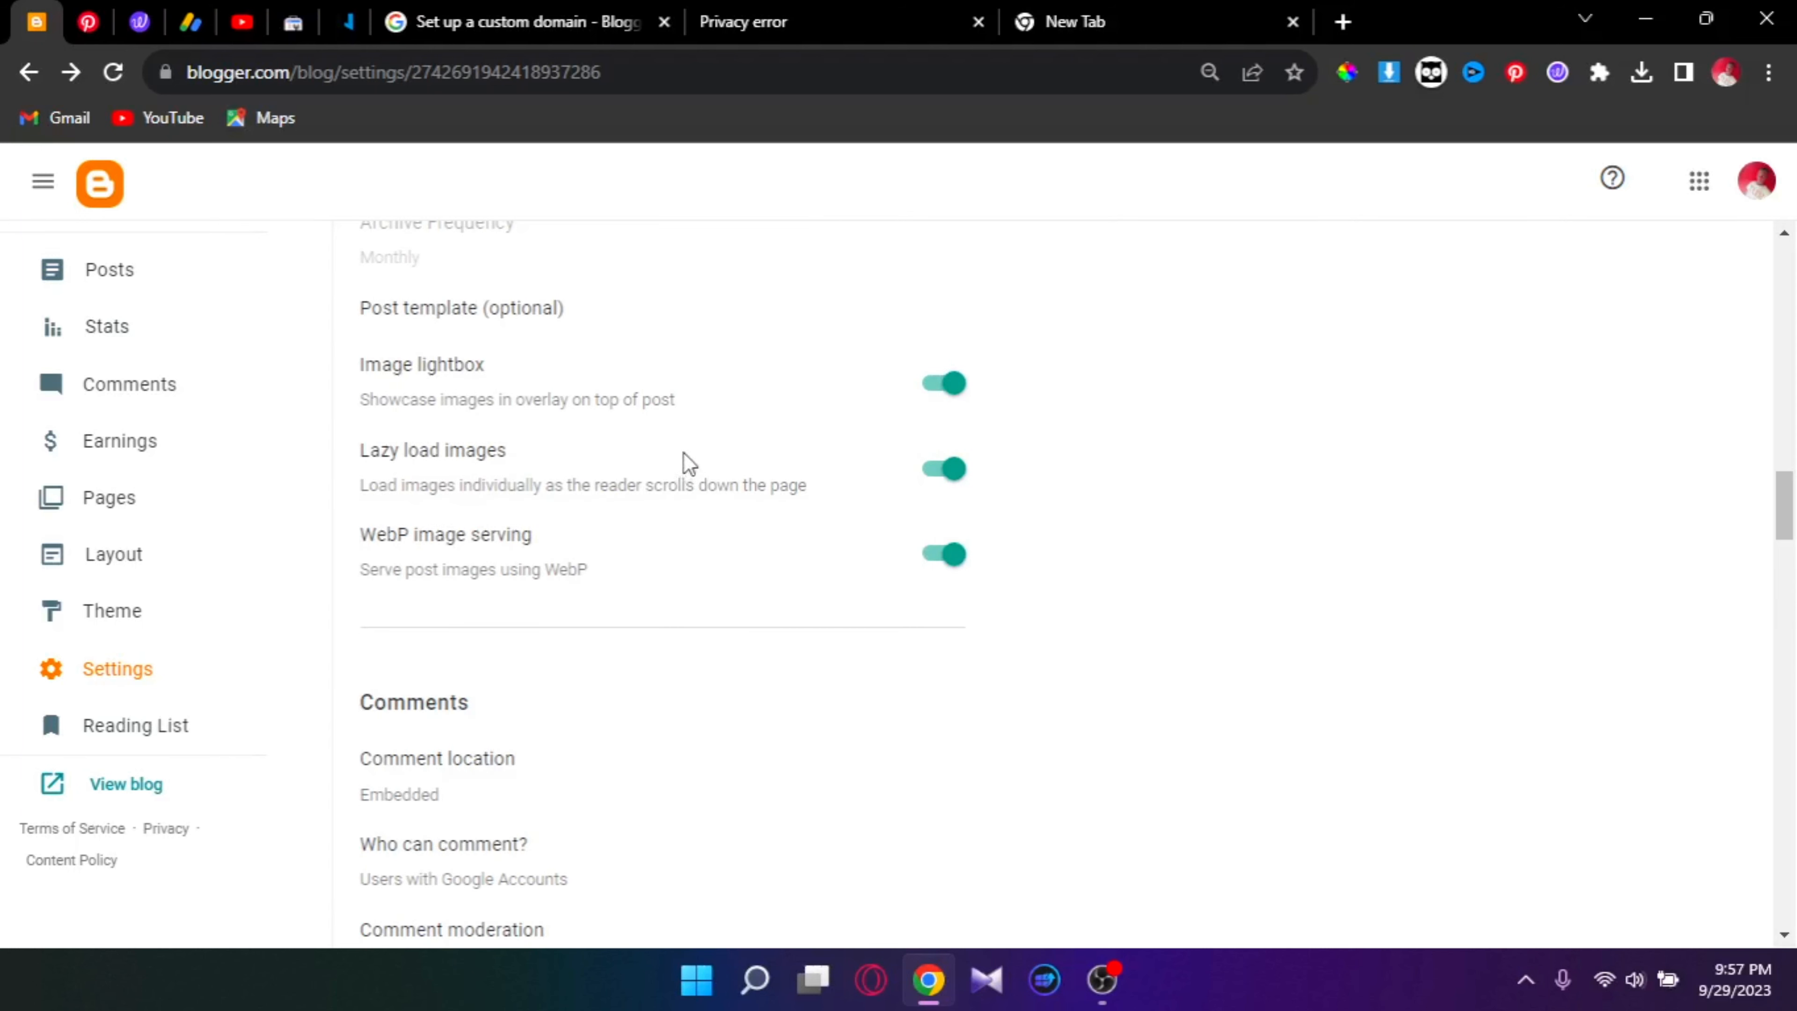
{"action": "scroll", "coordinate": [622, 439], "scroll_direction": "up", "scroll_amount": 2}
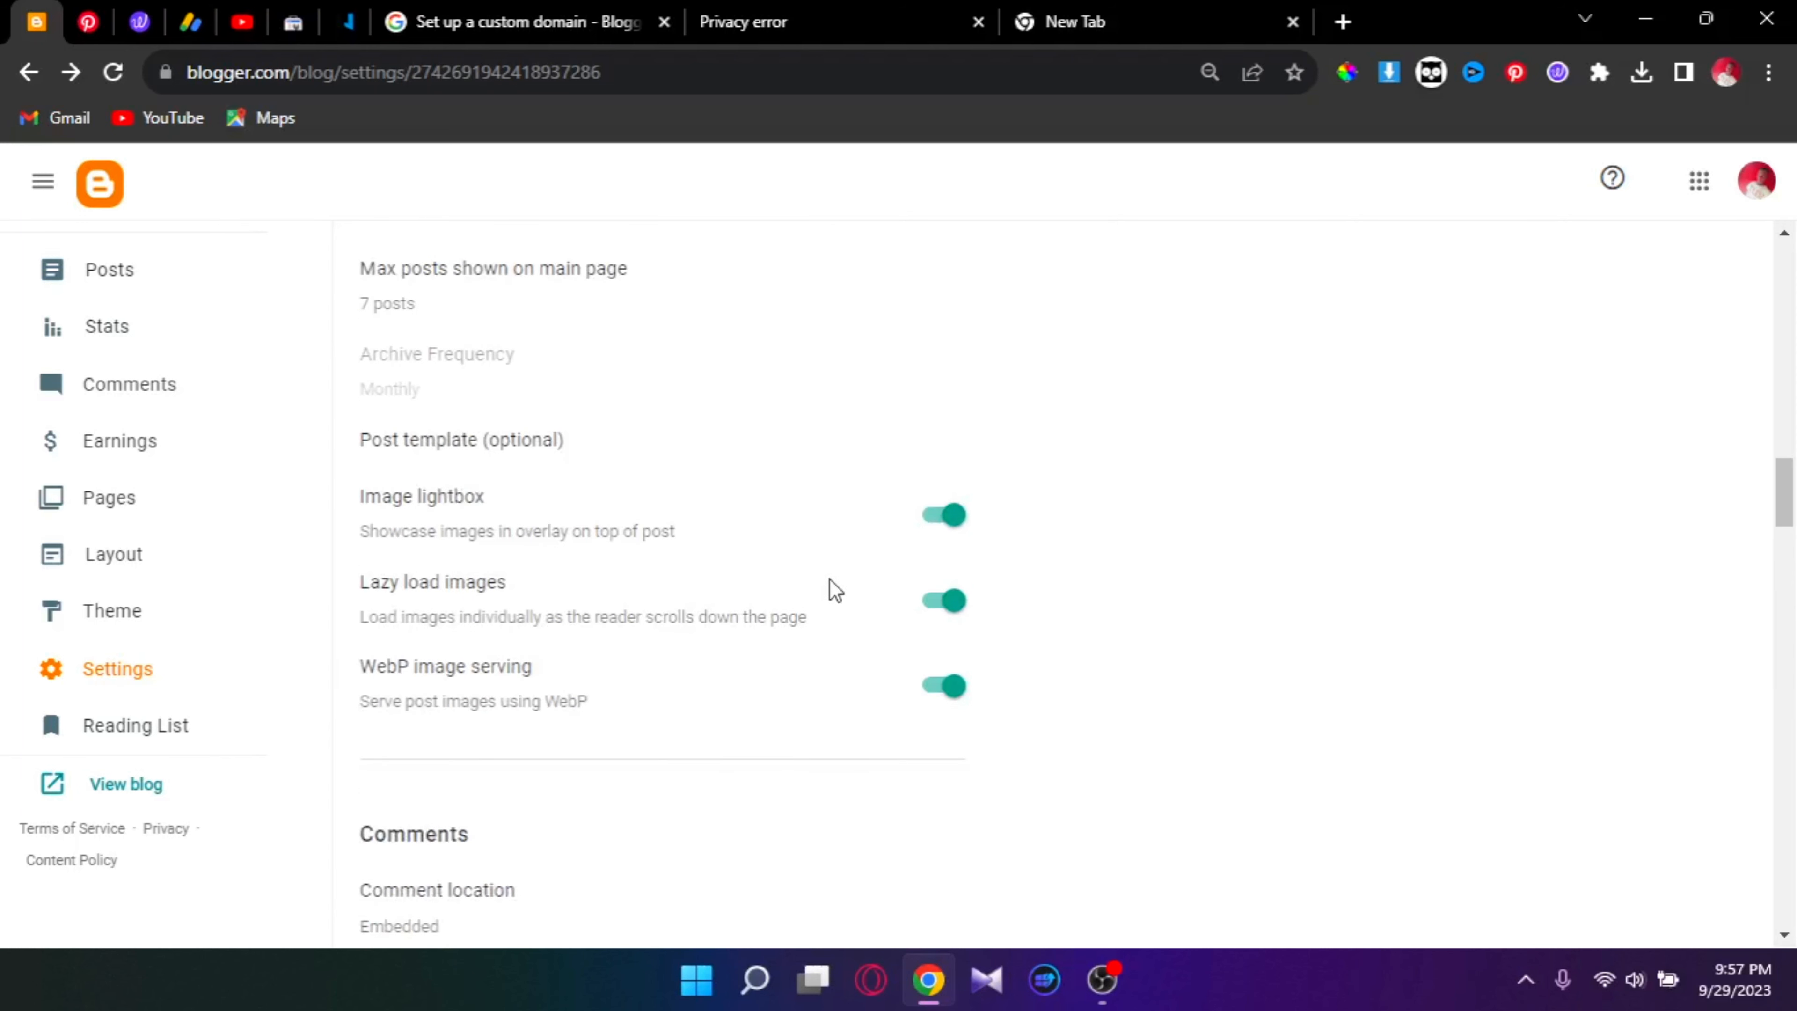
{"action": "scroll", "coordinate": [832, 581], "scroll_direction": "up", "scroll_amount": 15}
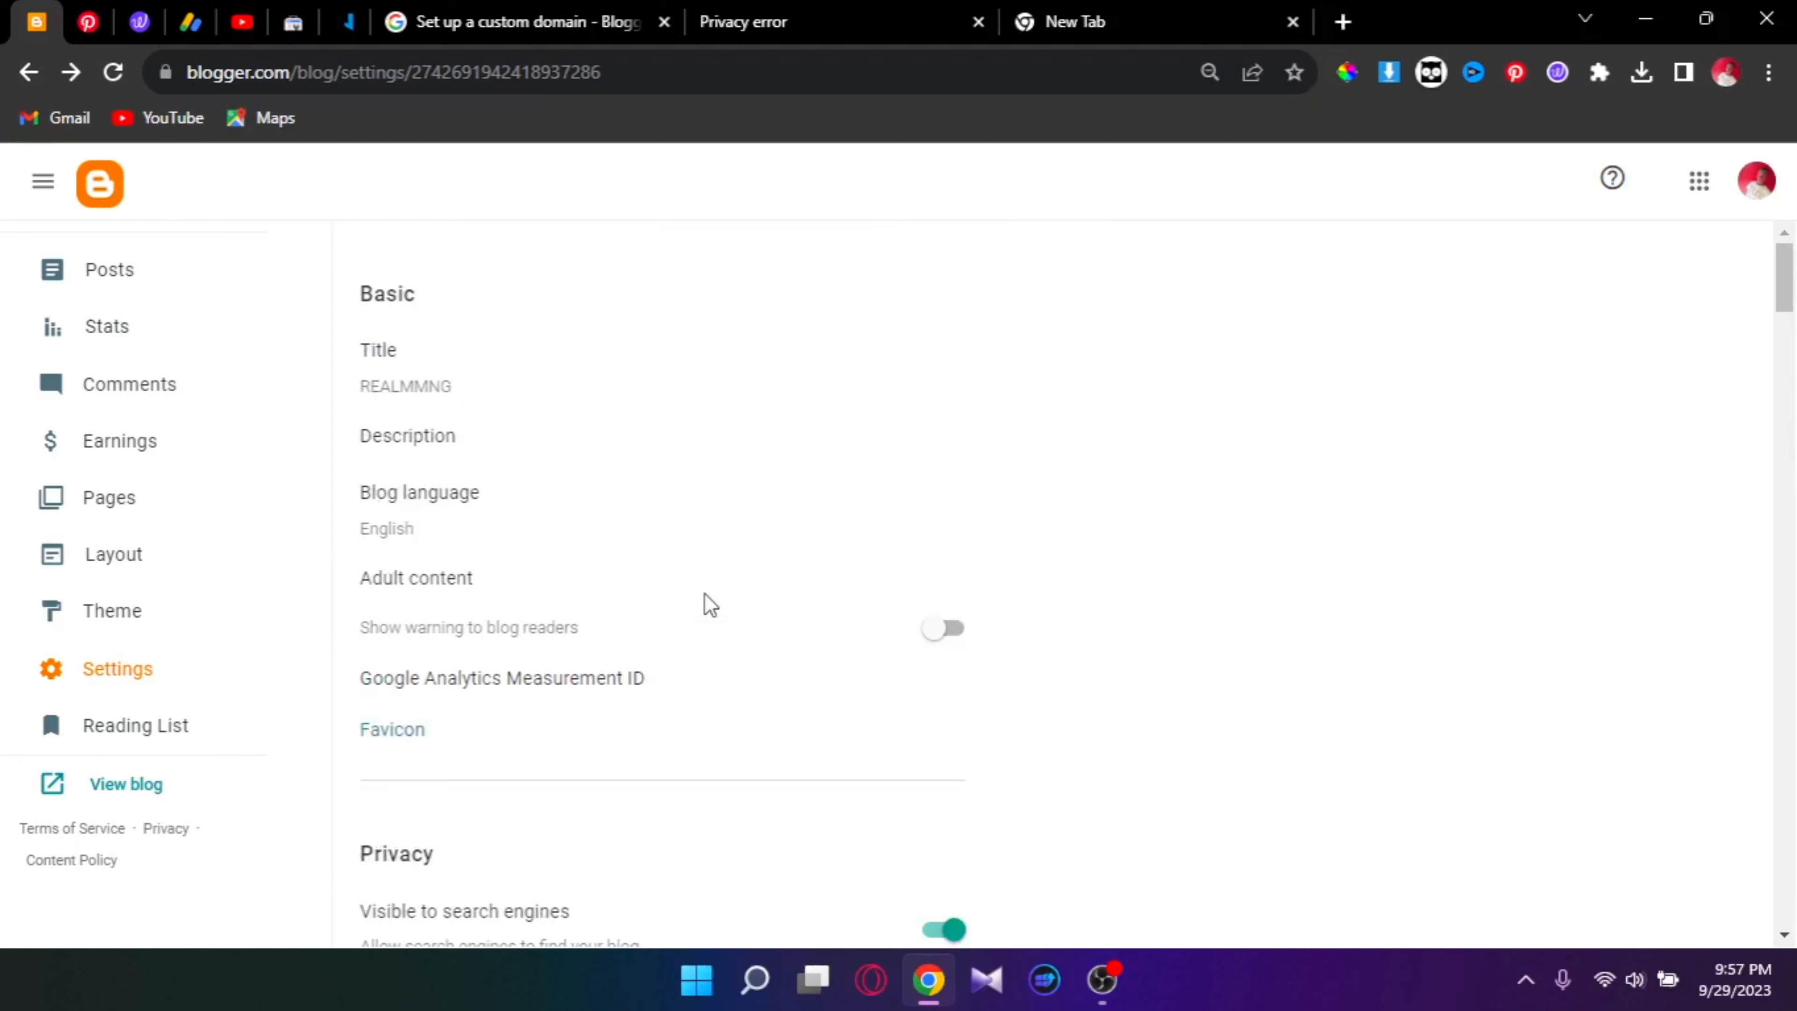
{"action": "scroll", "coordinate": [575, 358], "scroll_direction": "down", "scroll_amount": 5}
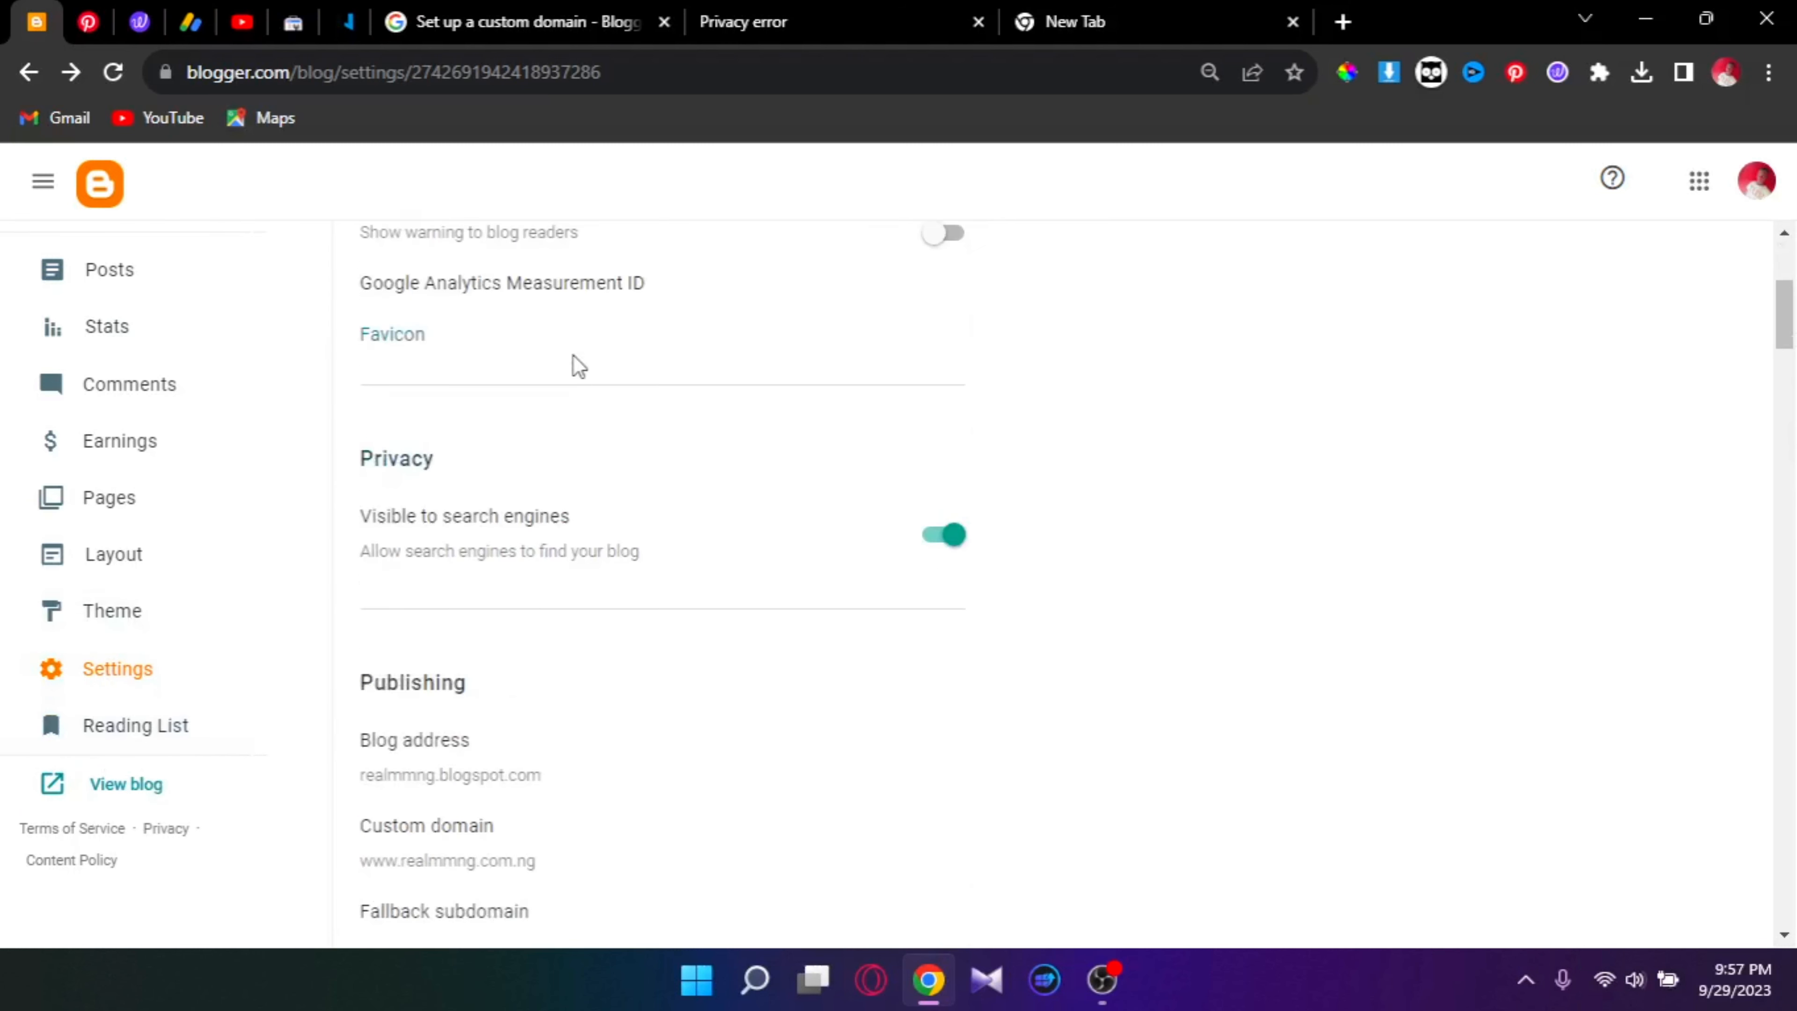
{"action": "scroll", "coordinate": [669, 432], "scroll_direction": "down", "scroll_amount": 3}
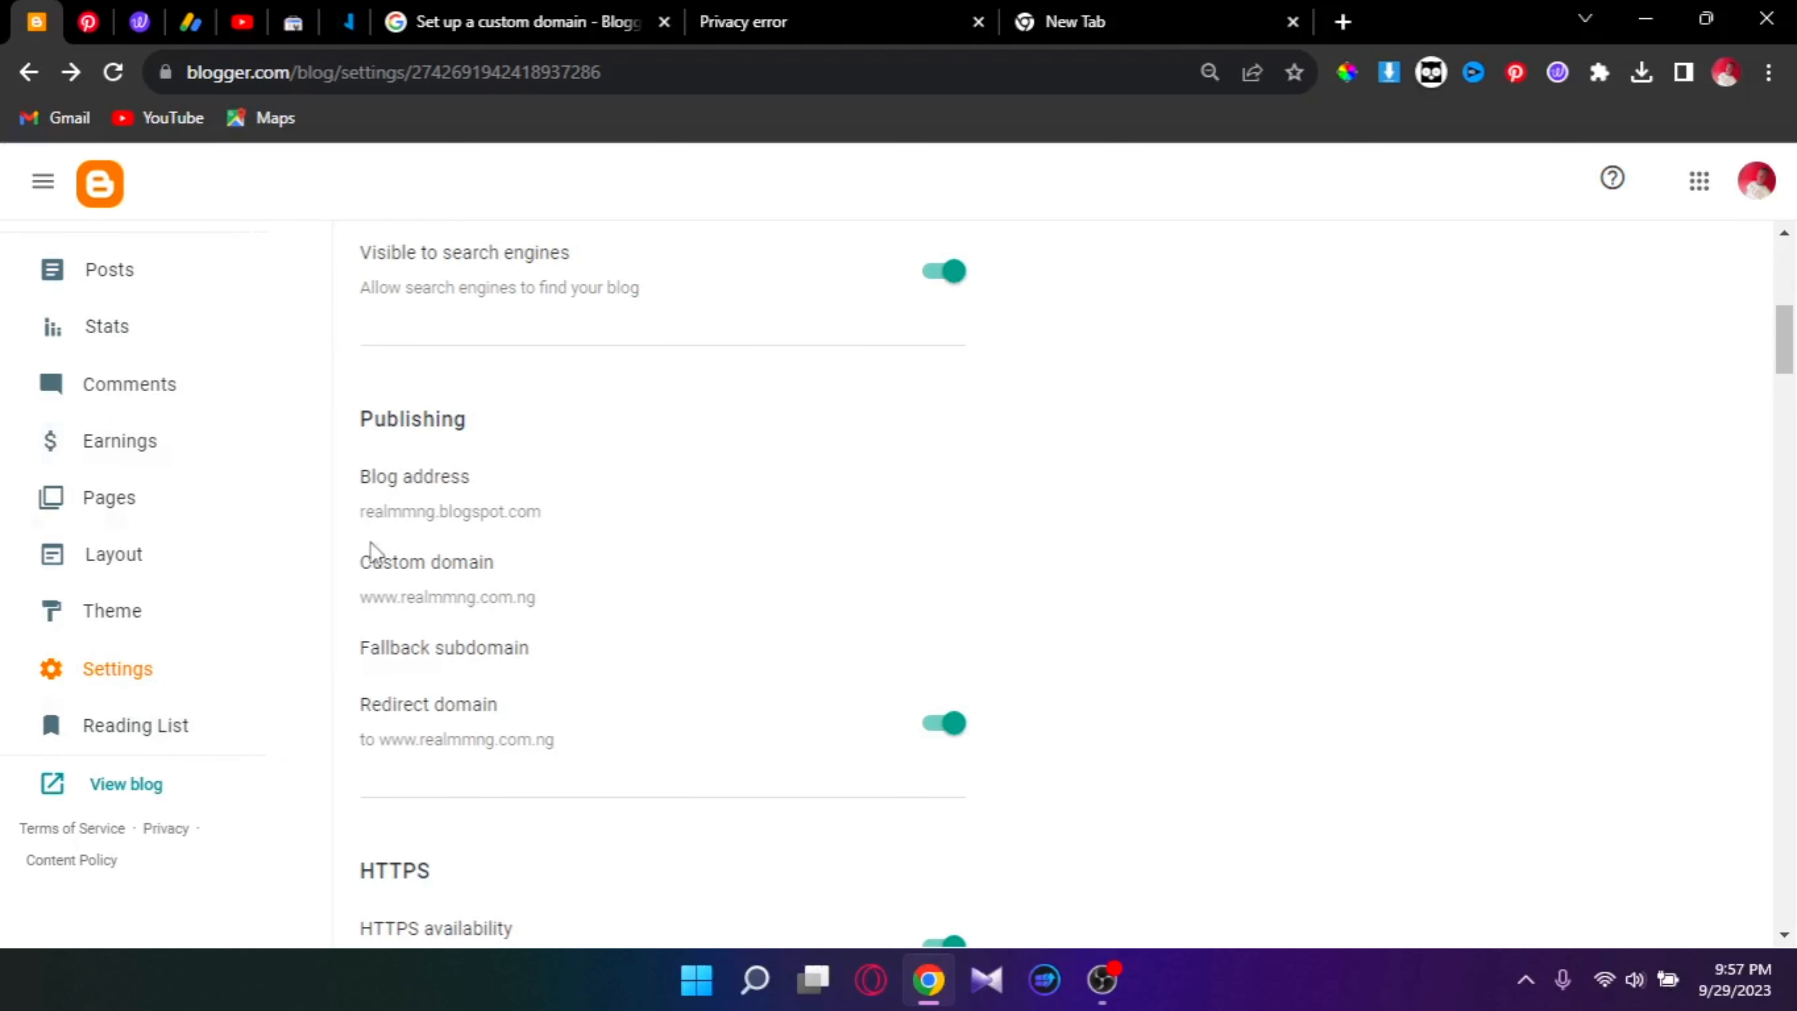
{"action": "left_click", "coordinate": [99, 780]}
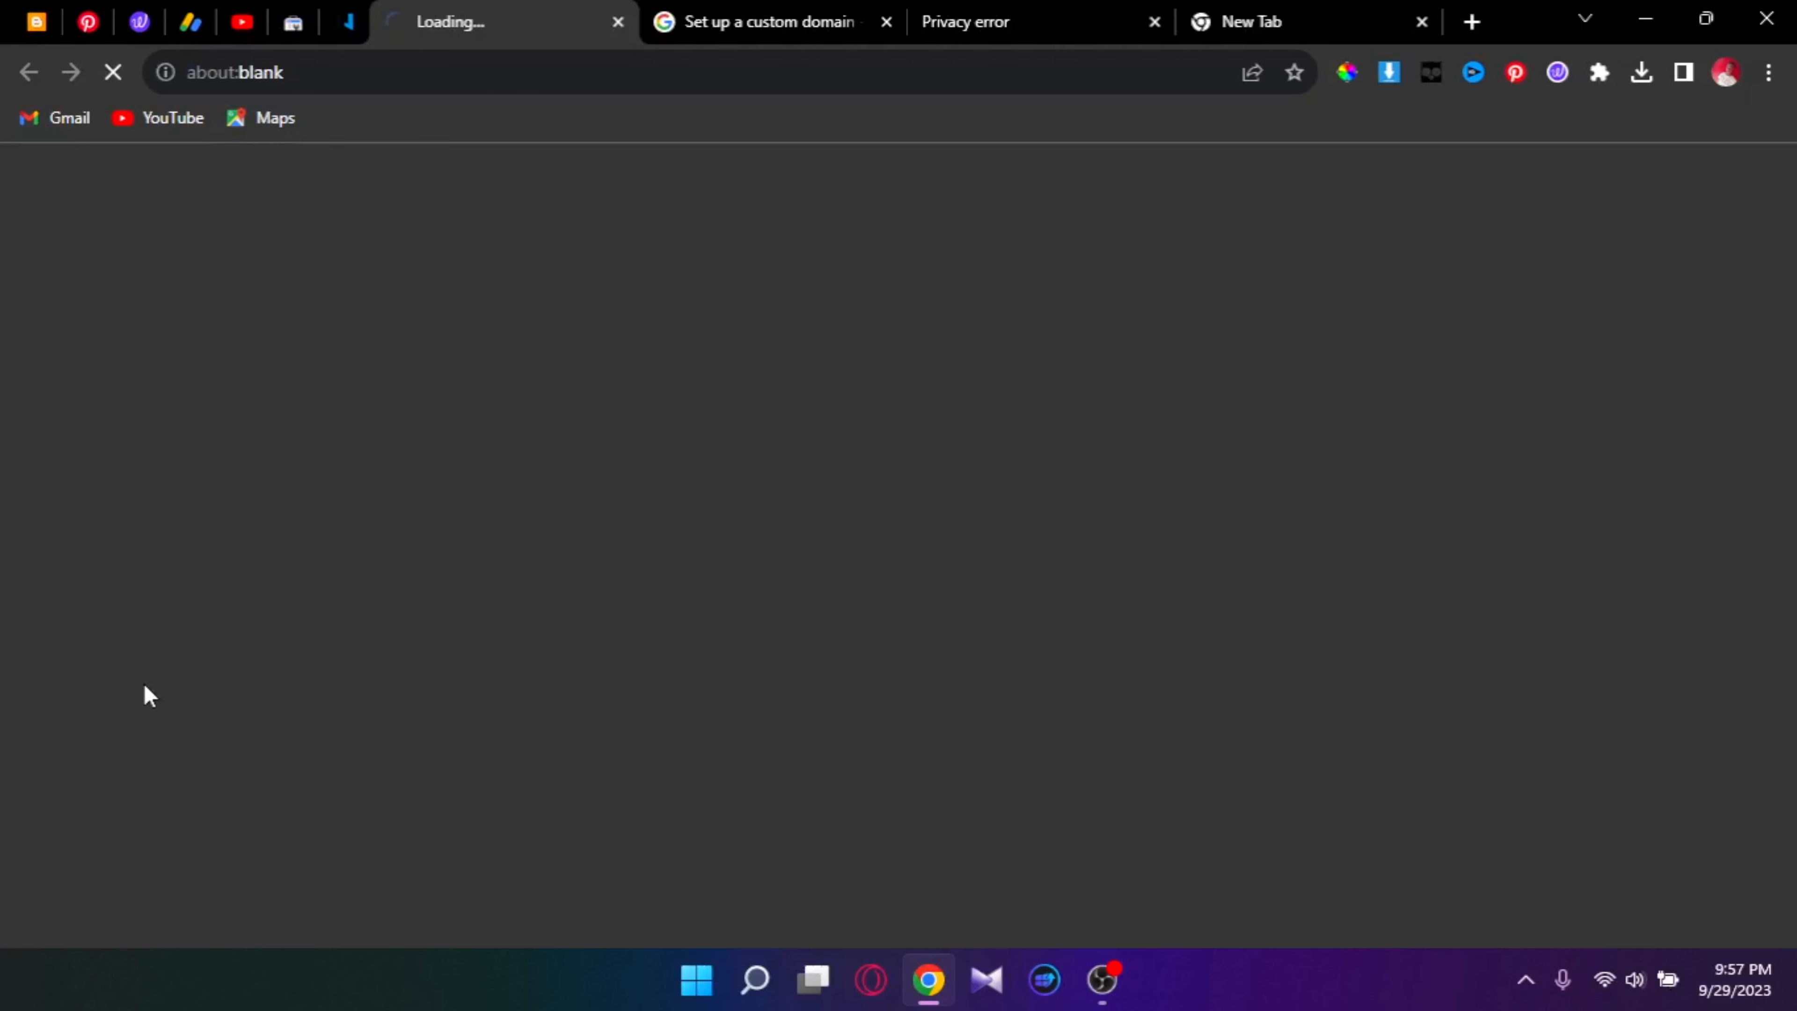